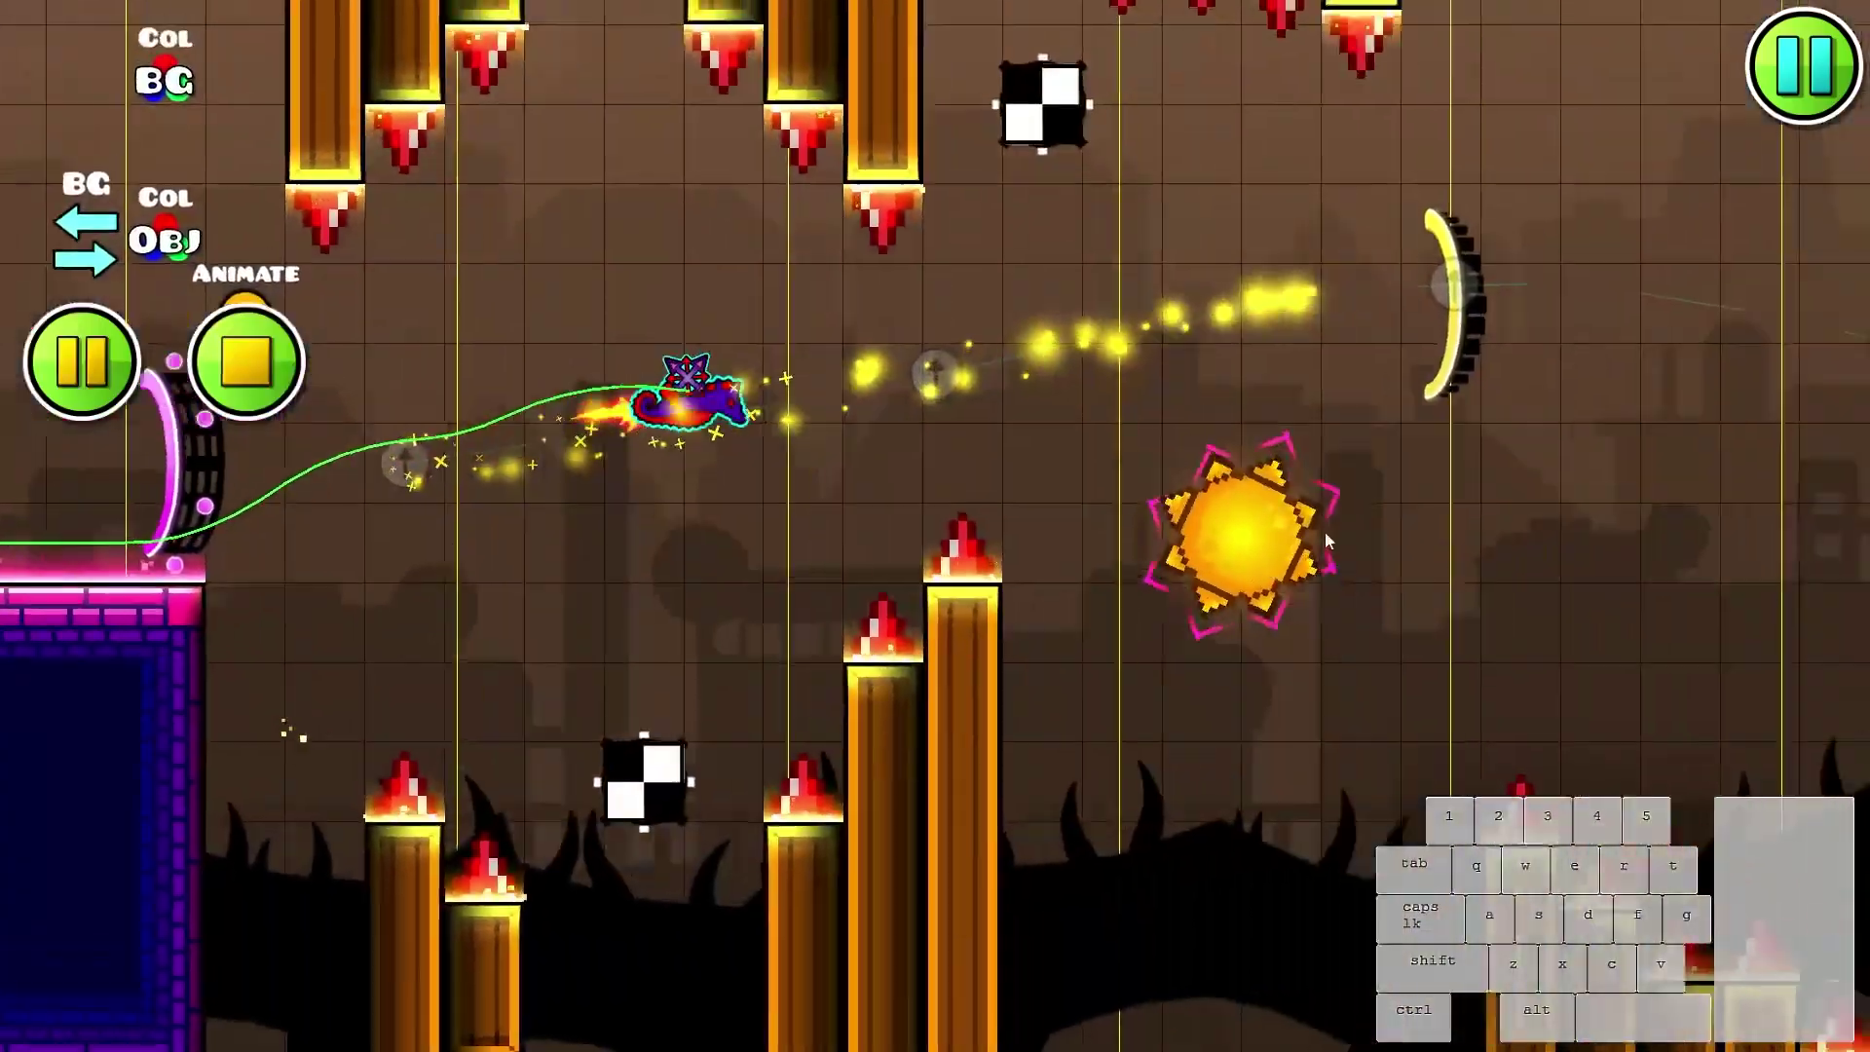
# - Playtest the decorated ship section by flying through its portals and obstacles
pyautogui.click(1325, 533)
pyautogui.click(1324, 532)
pyautogui.click(1324, 533)
pyautogui.click(1324, 532)
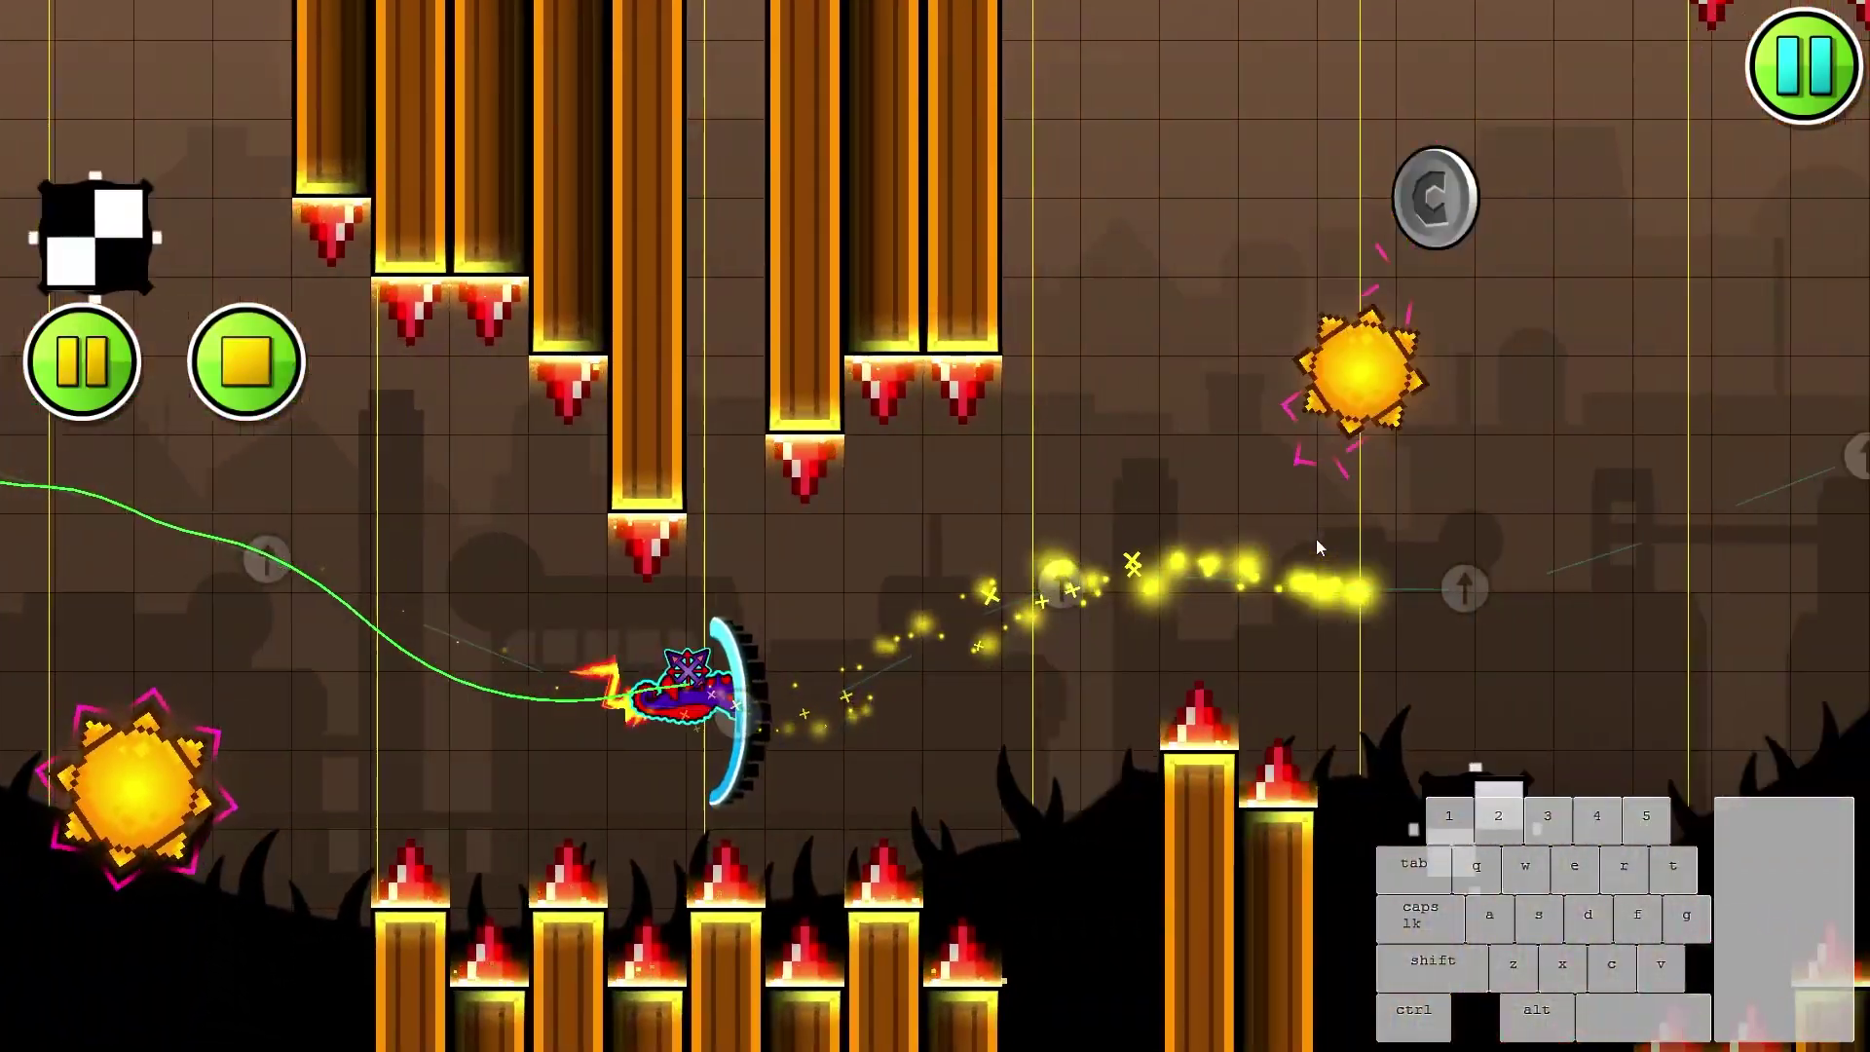
pyautogui.click(1314, 539)
pyautogui.click(1307, 540)
pyautogui.click(1297, 540)
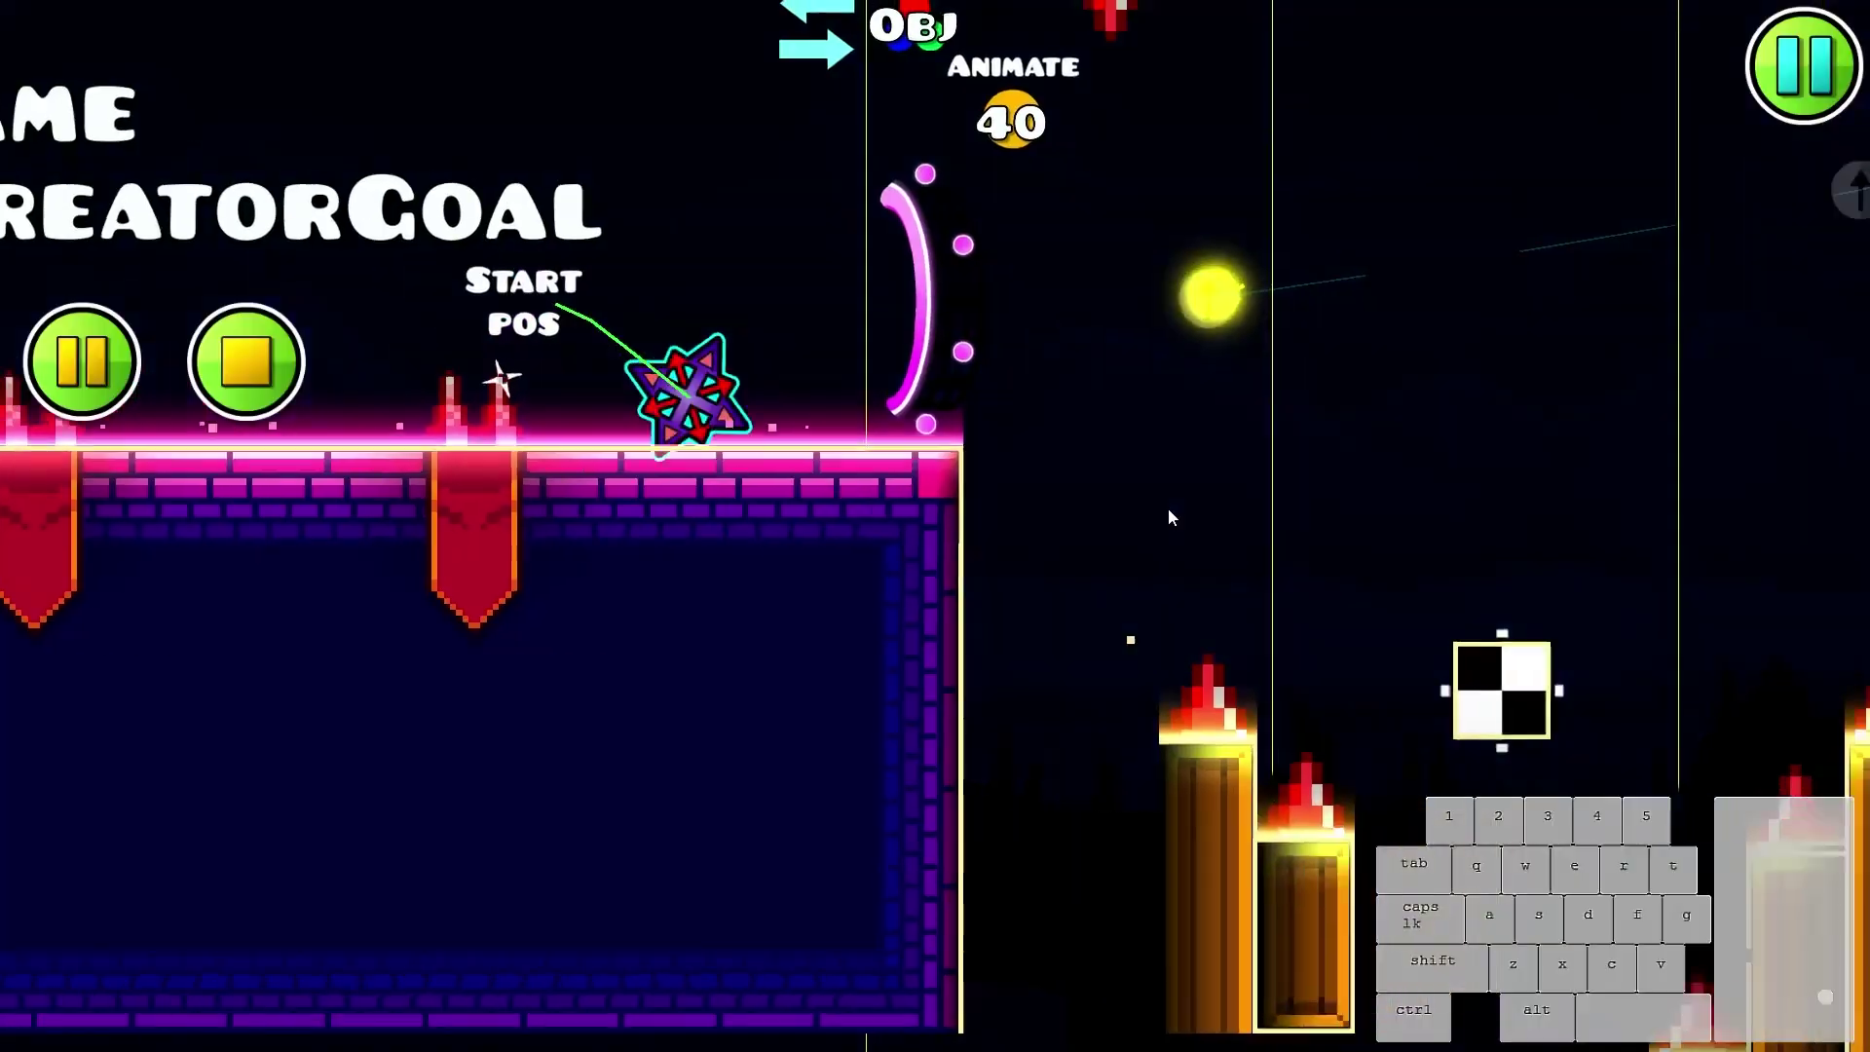
# - Playtest the undecorated ship section from the start position and return to editing
pyautogui.click(1206, 522)
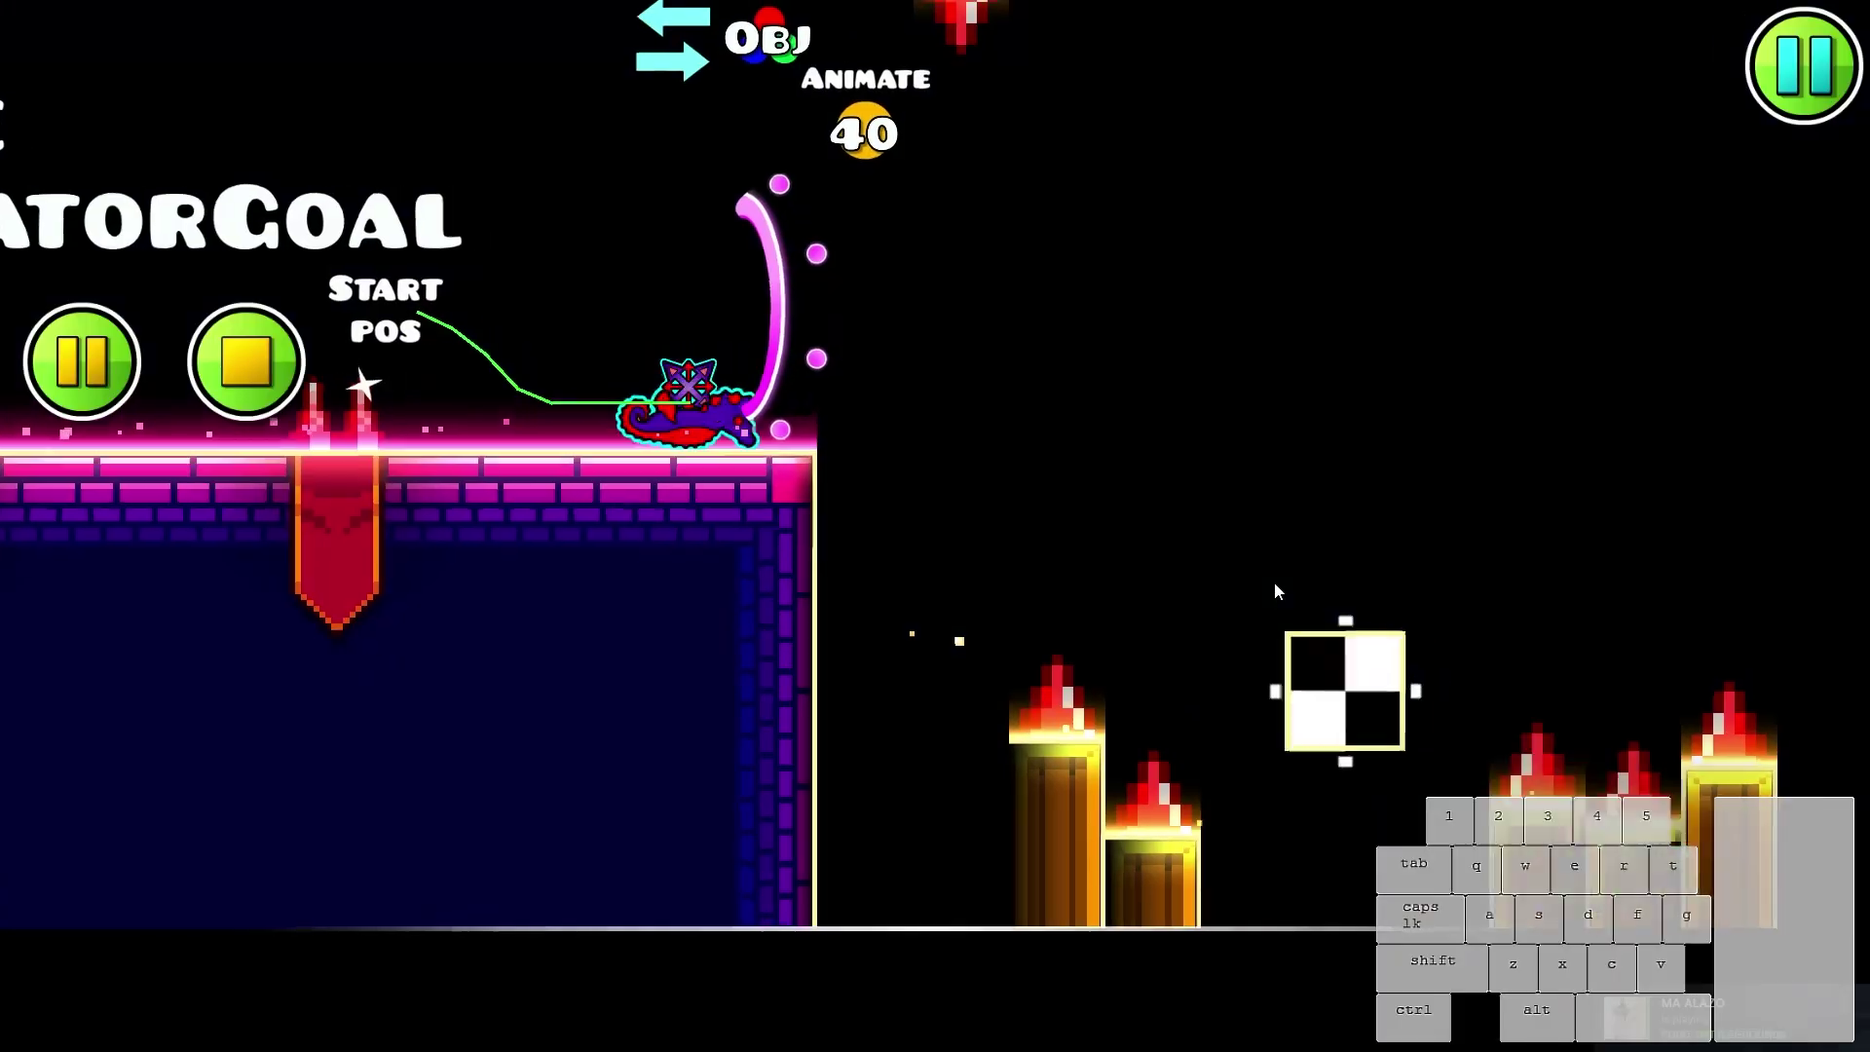
pyautogui.click(1271, 589)
pyautogui.click(1265, 593)
pyautogui.click(1266, 585)
pyautogui.click(1264, 585)
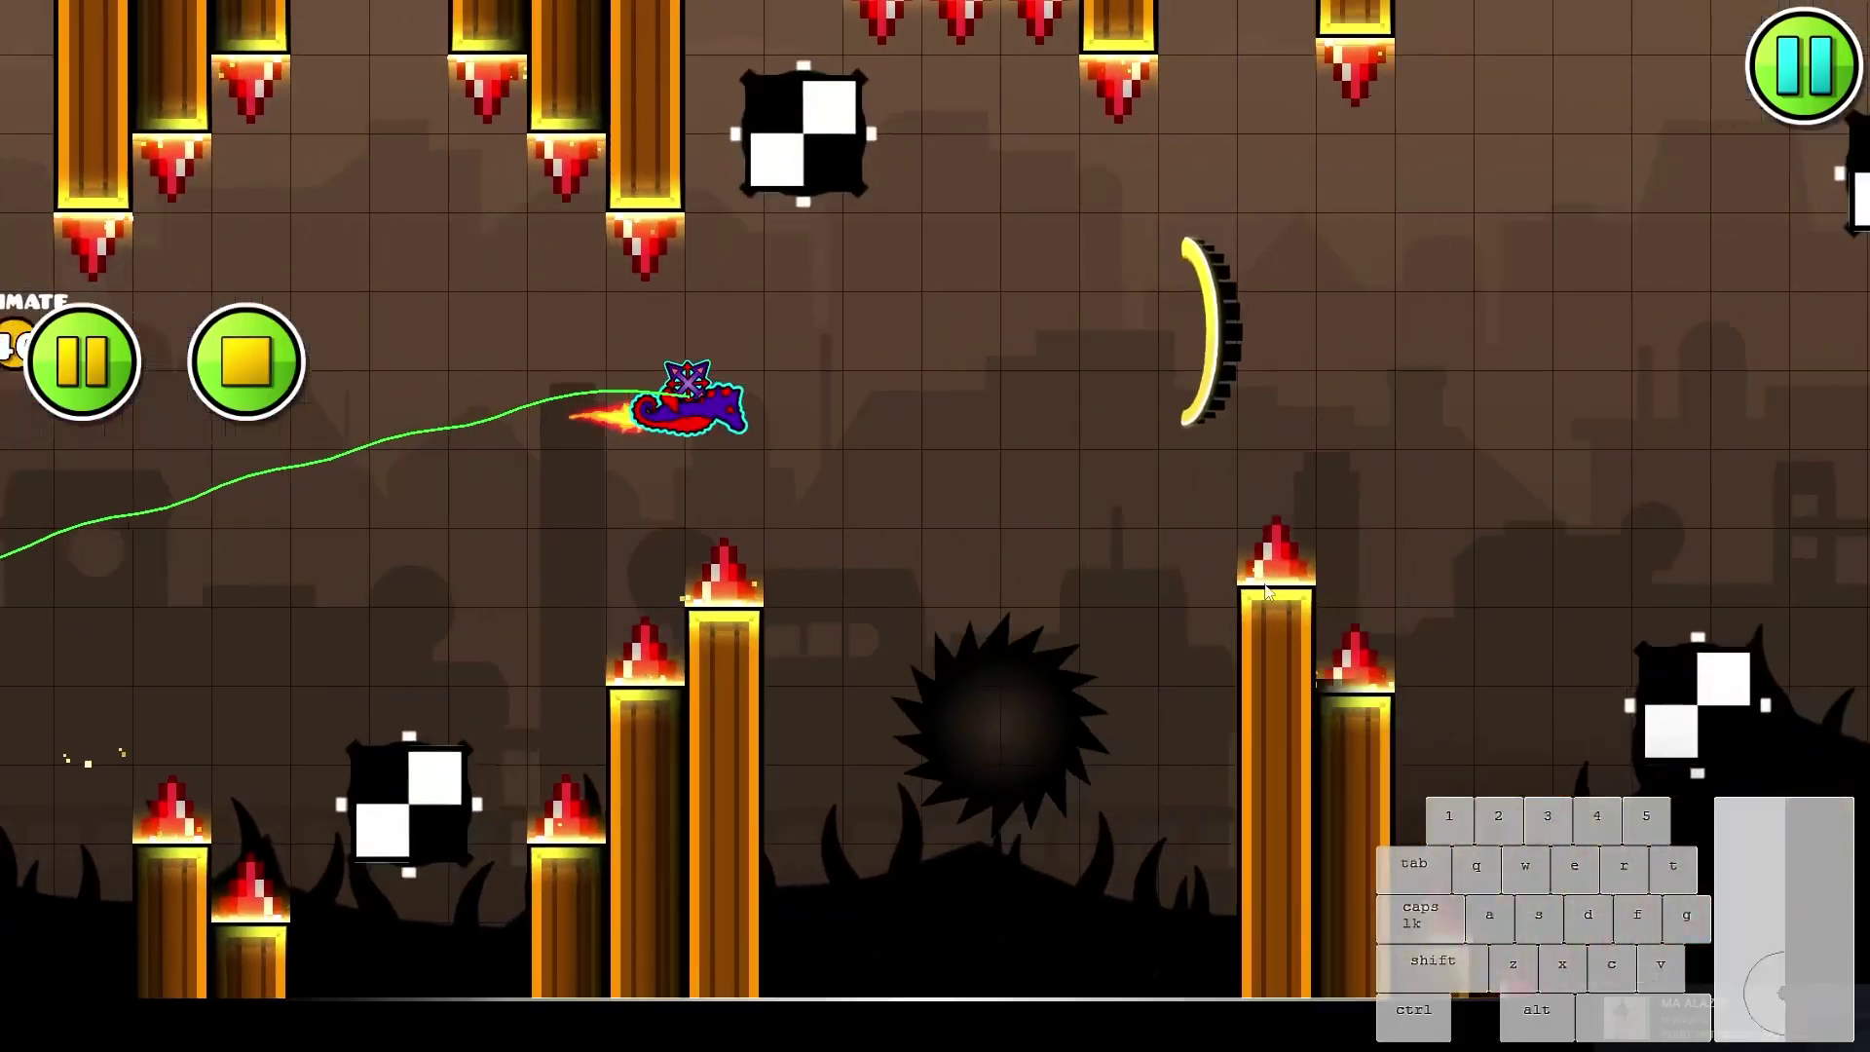
pyautogui.click(1260, 586)
pyautogui.click(1257, 588)
pyautogui.click(1254, 588)
pyautogui.click(1250, 589)
pyautogui.press('Return')
# - Place a music note decoration in the open space just after the pink ship portal
pyautogui.moveTo(1503, 581); pyautogui.dragTo(1814, 595)
pyautogui.press('1')
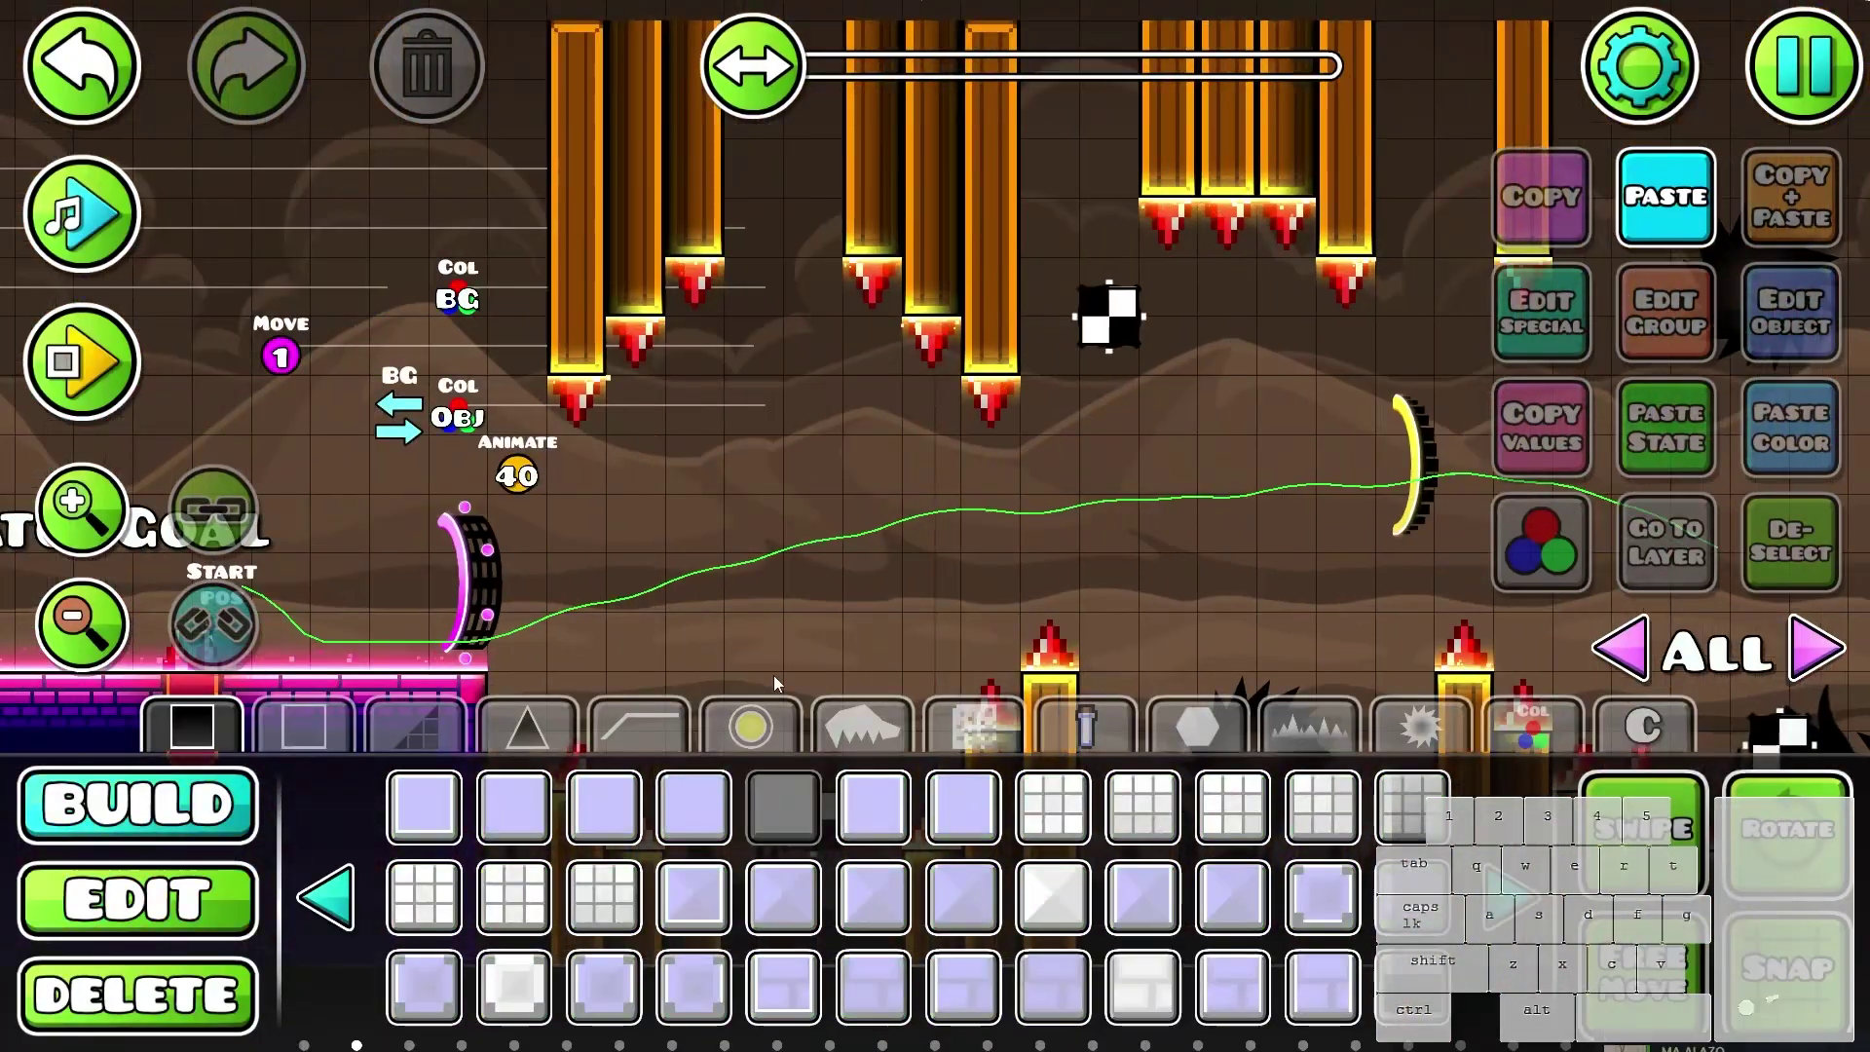
pyautogui.click(751, 725)
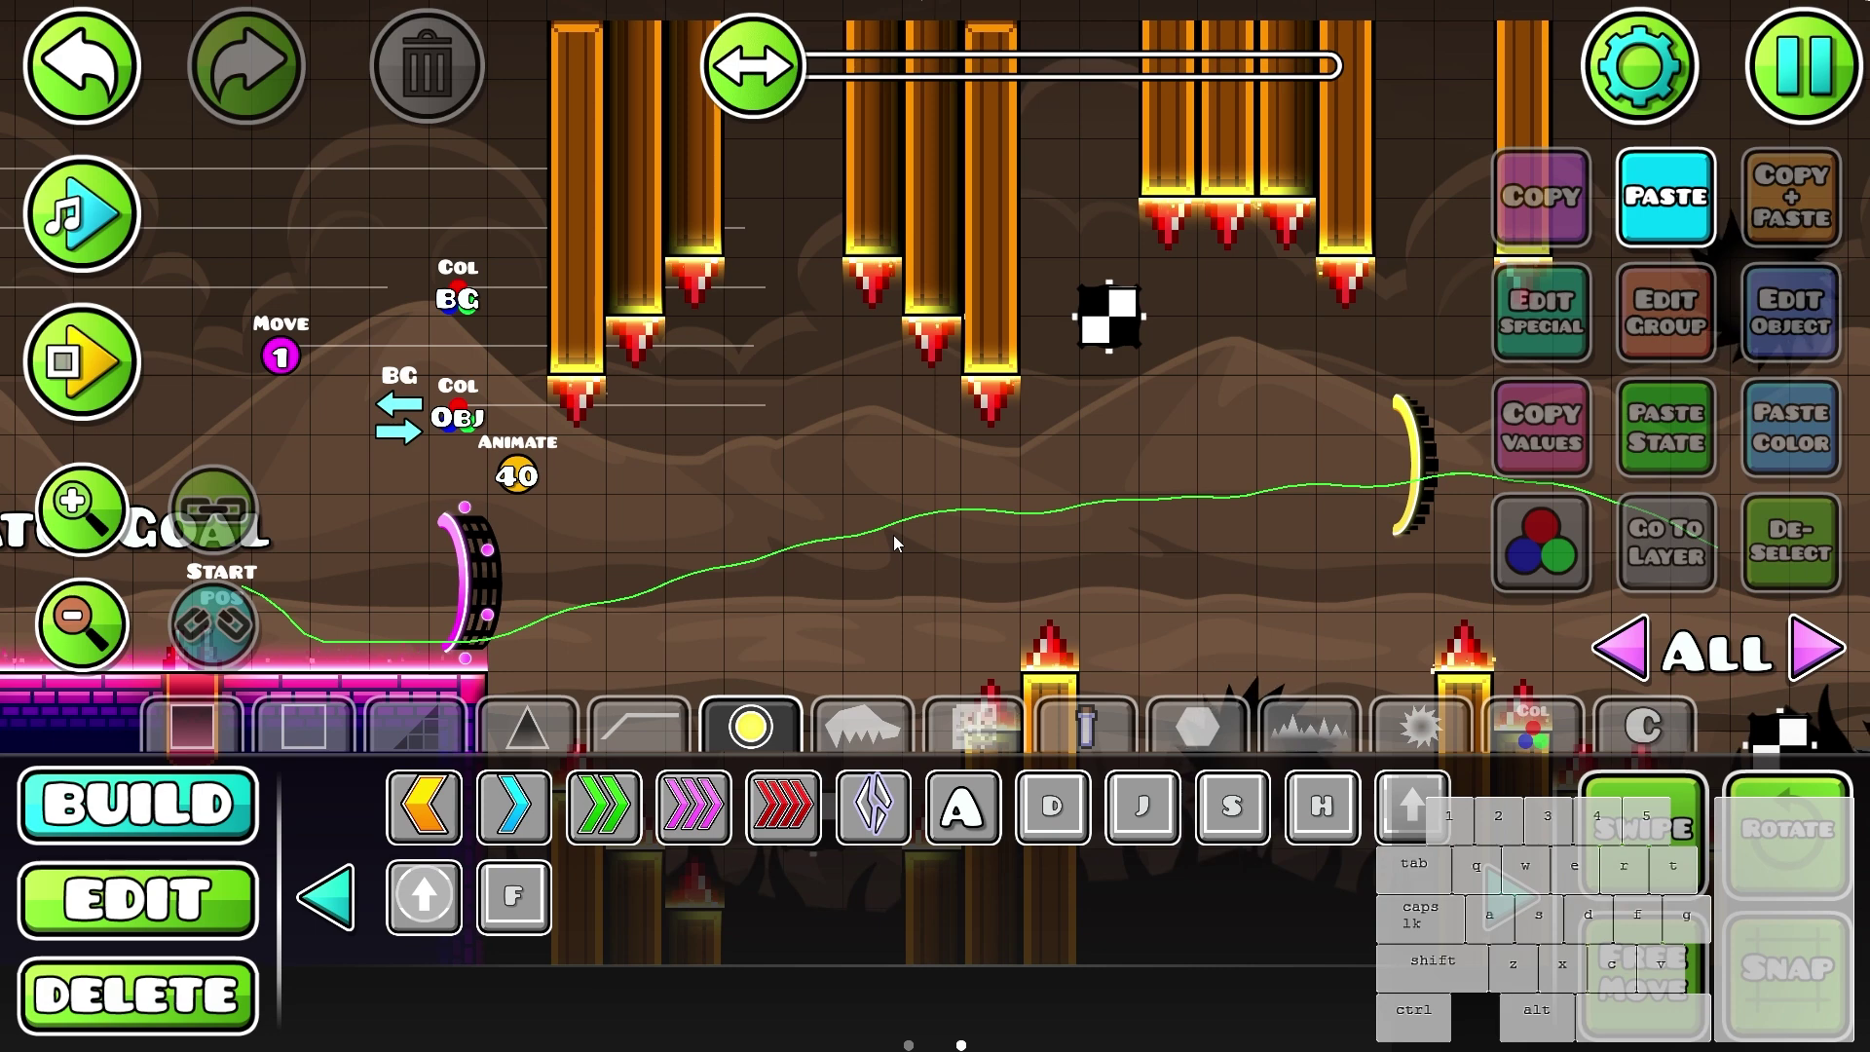
pyautogui.click(1183, 732)
pyautogui.moveTo(985, 518); pyautogui.dragTo(1090, 495)
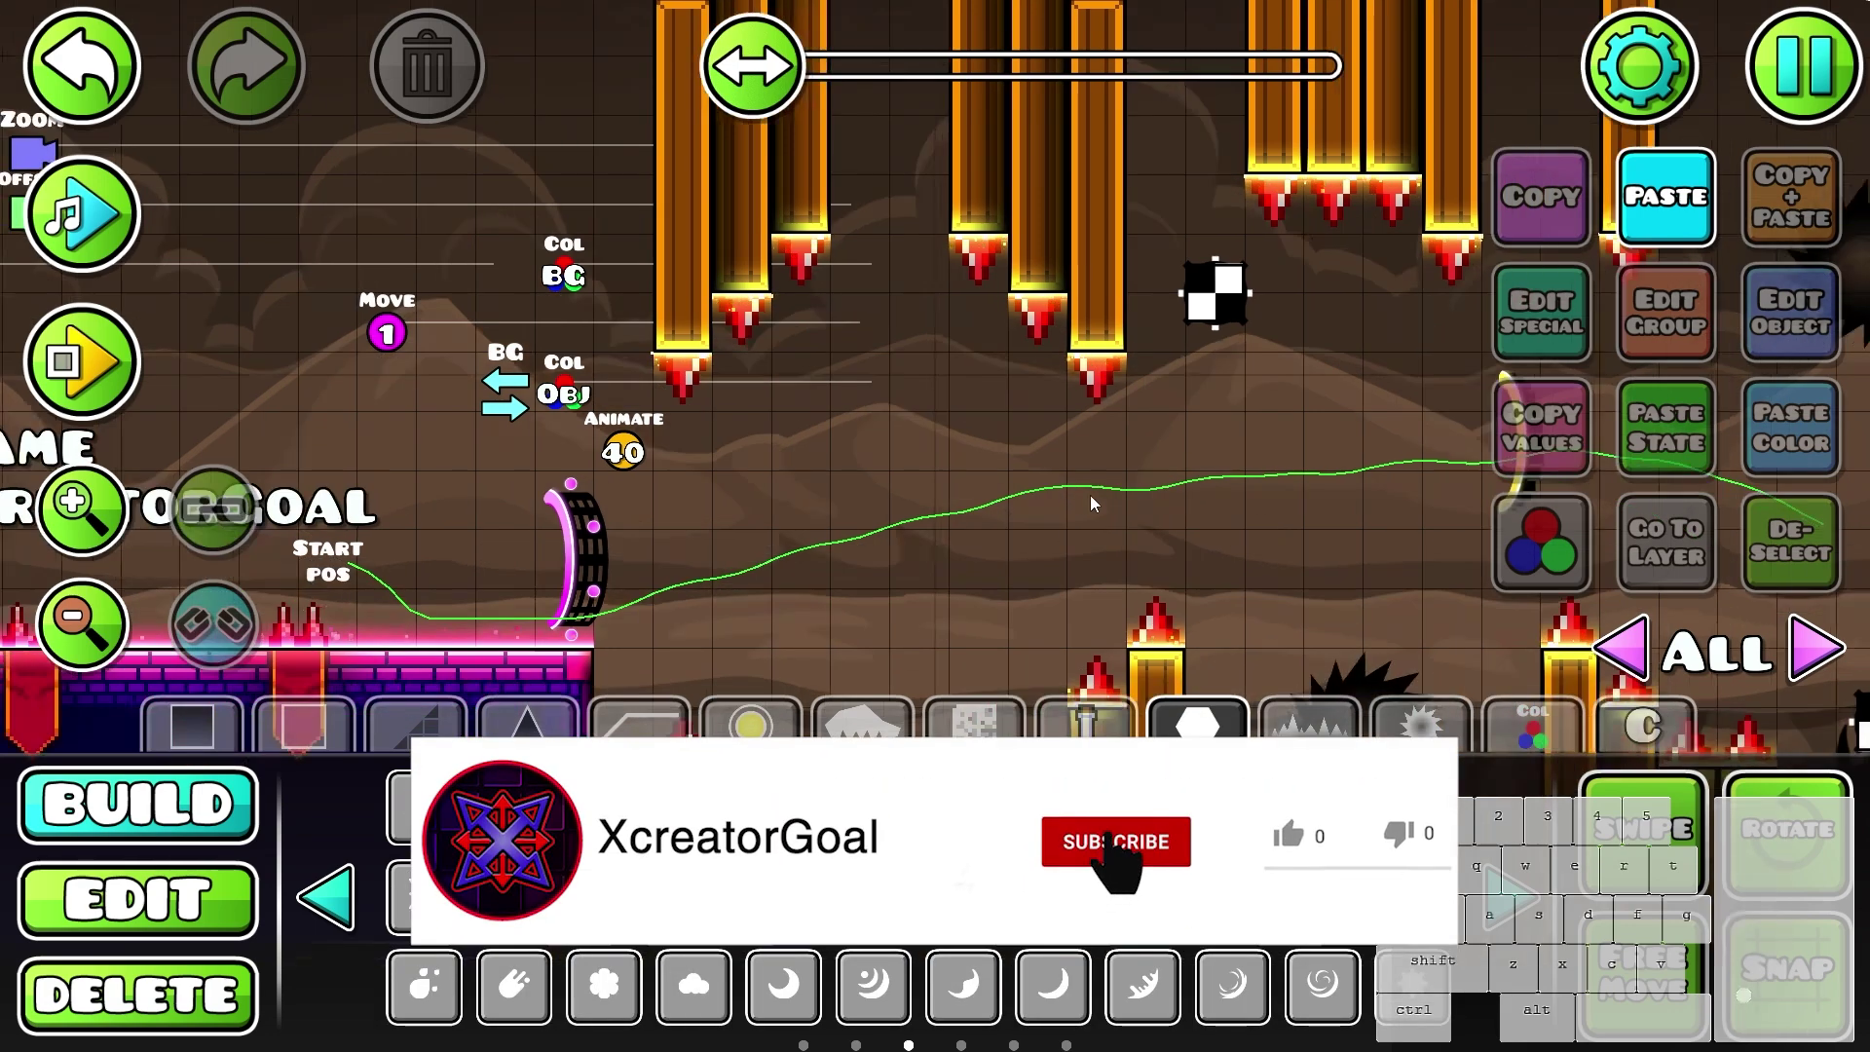
pyautogui.scroll(2, 1090, 495)
pyautogui.click(1421, 727)
pyautogui.click(1532, 881)
pyautogui.moveTo(790, 145); pyautogui.dragTo(900, 248)
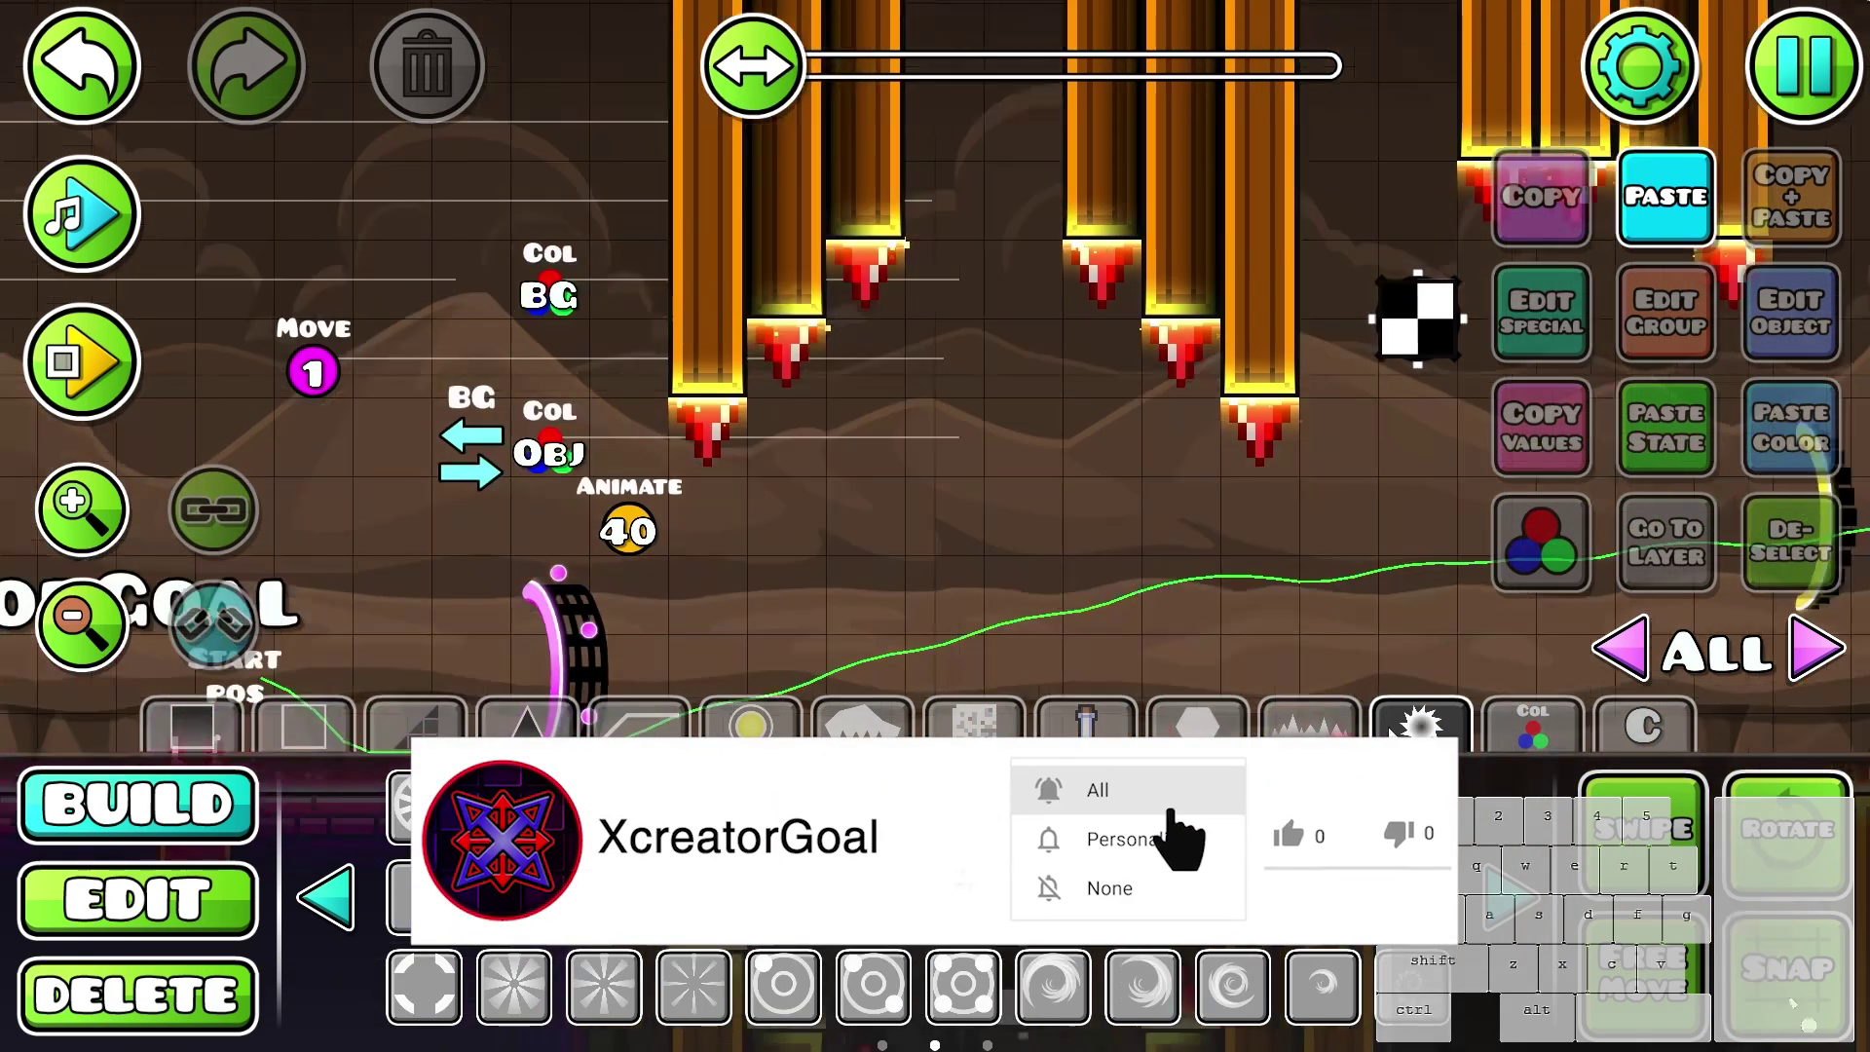
pyautogui.click(1515, 894)
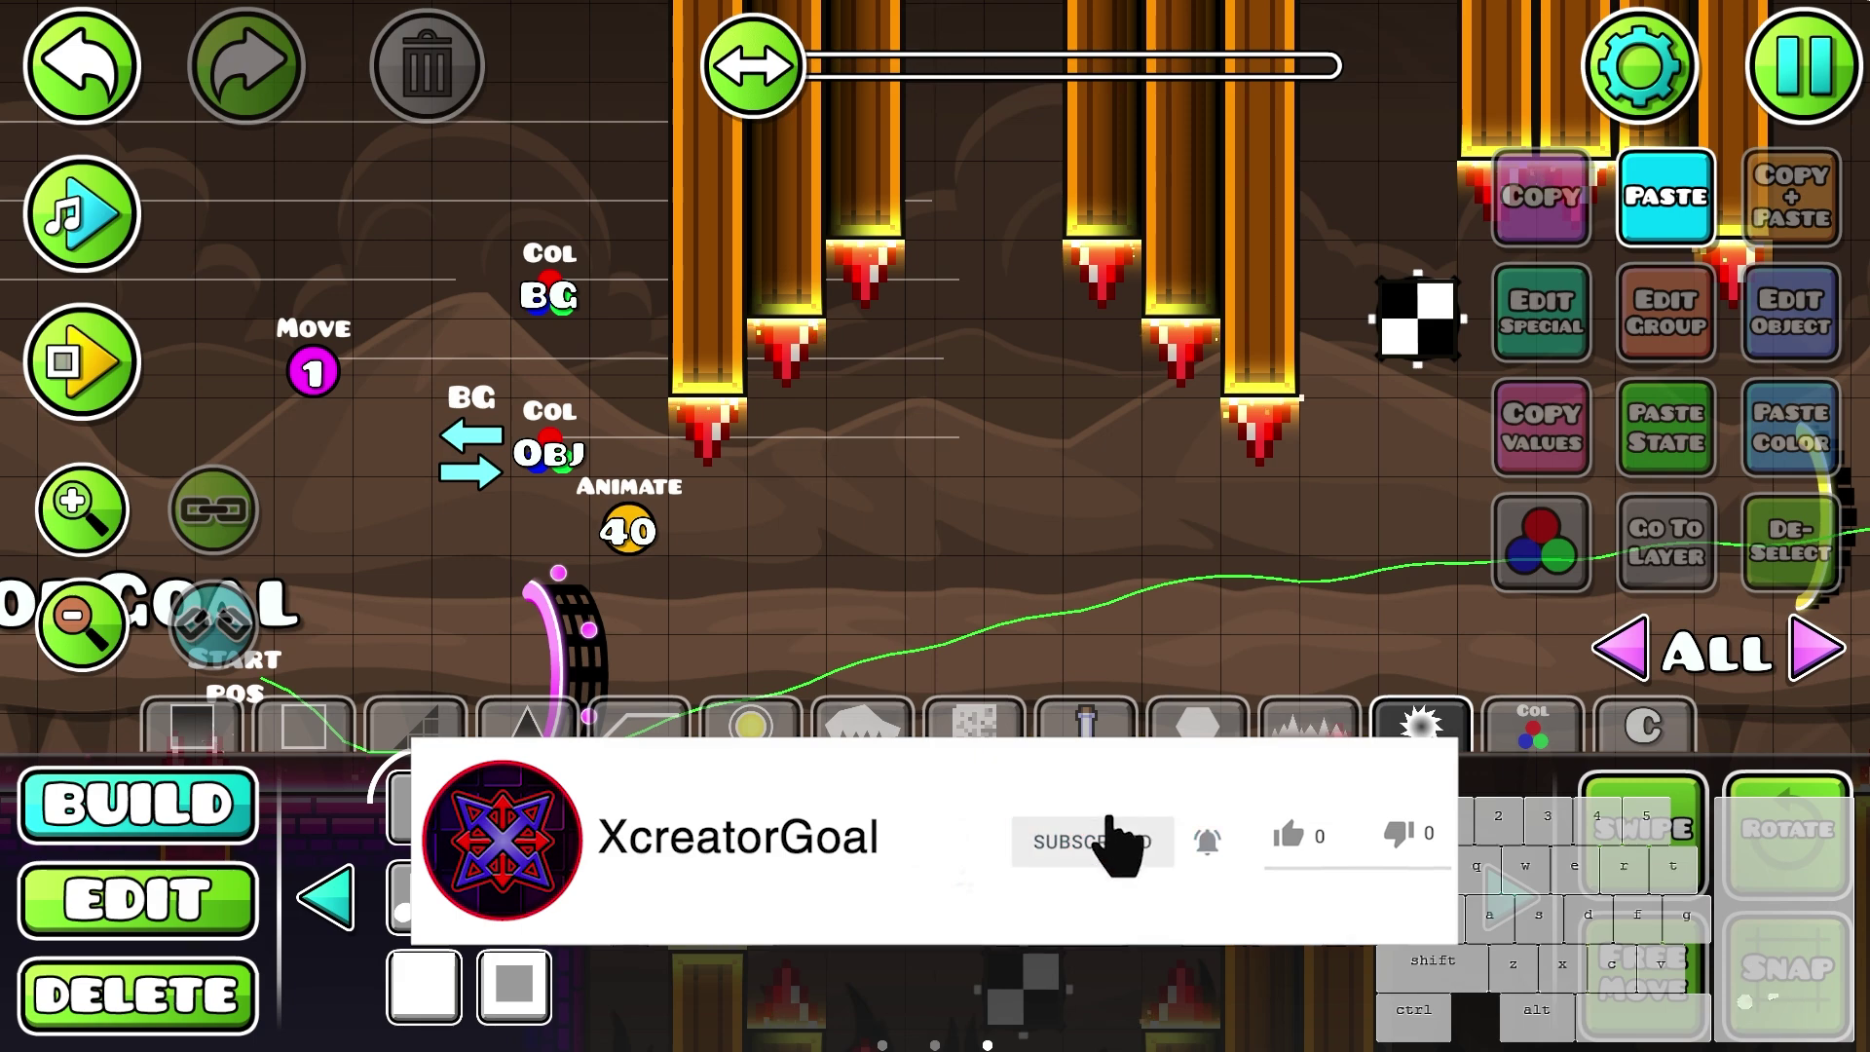
pyautogui.click(933, 596)
pyautogui.scroll(1, 1295, 610)
pyautogui.moveTo(1315, 563); pyautogui.dragTo(1311, 413)
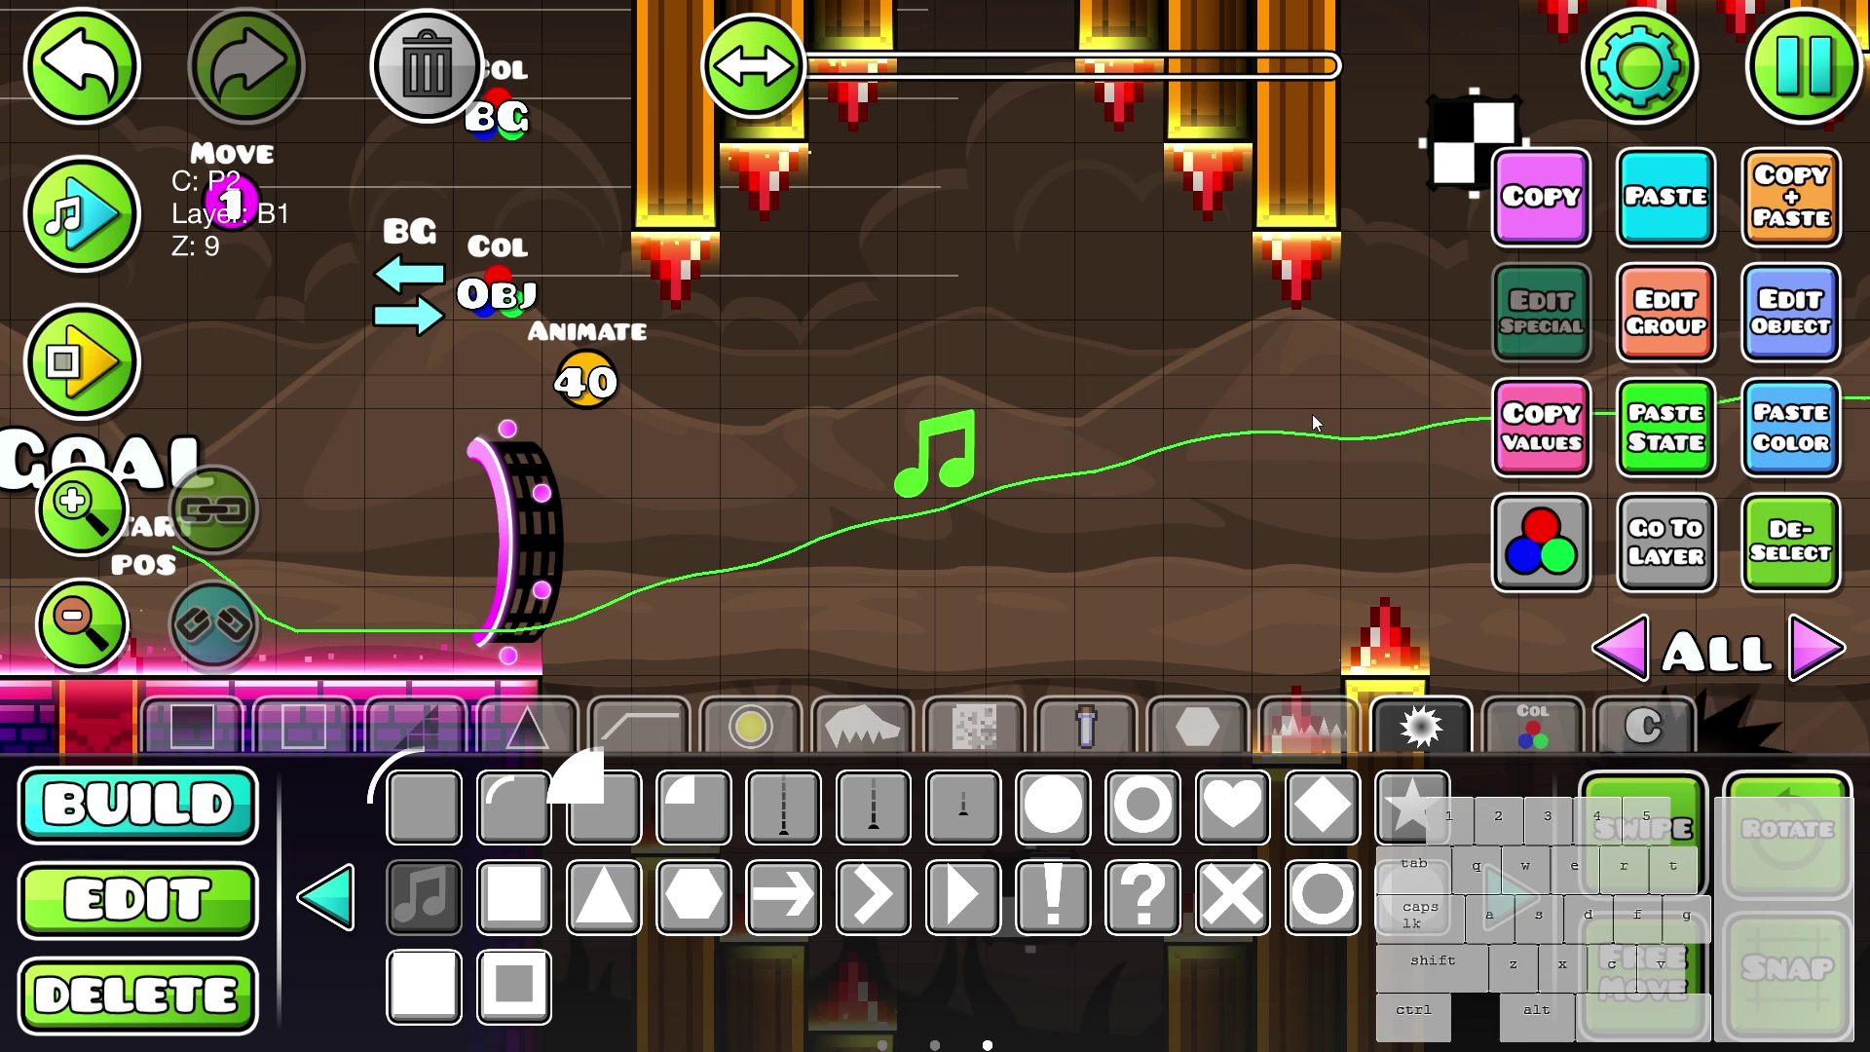
# - Scale the music note down to 0.76 and save the level
pyautogui.press('2')
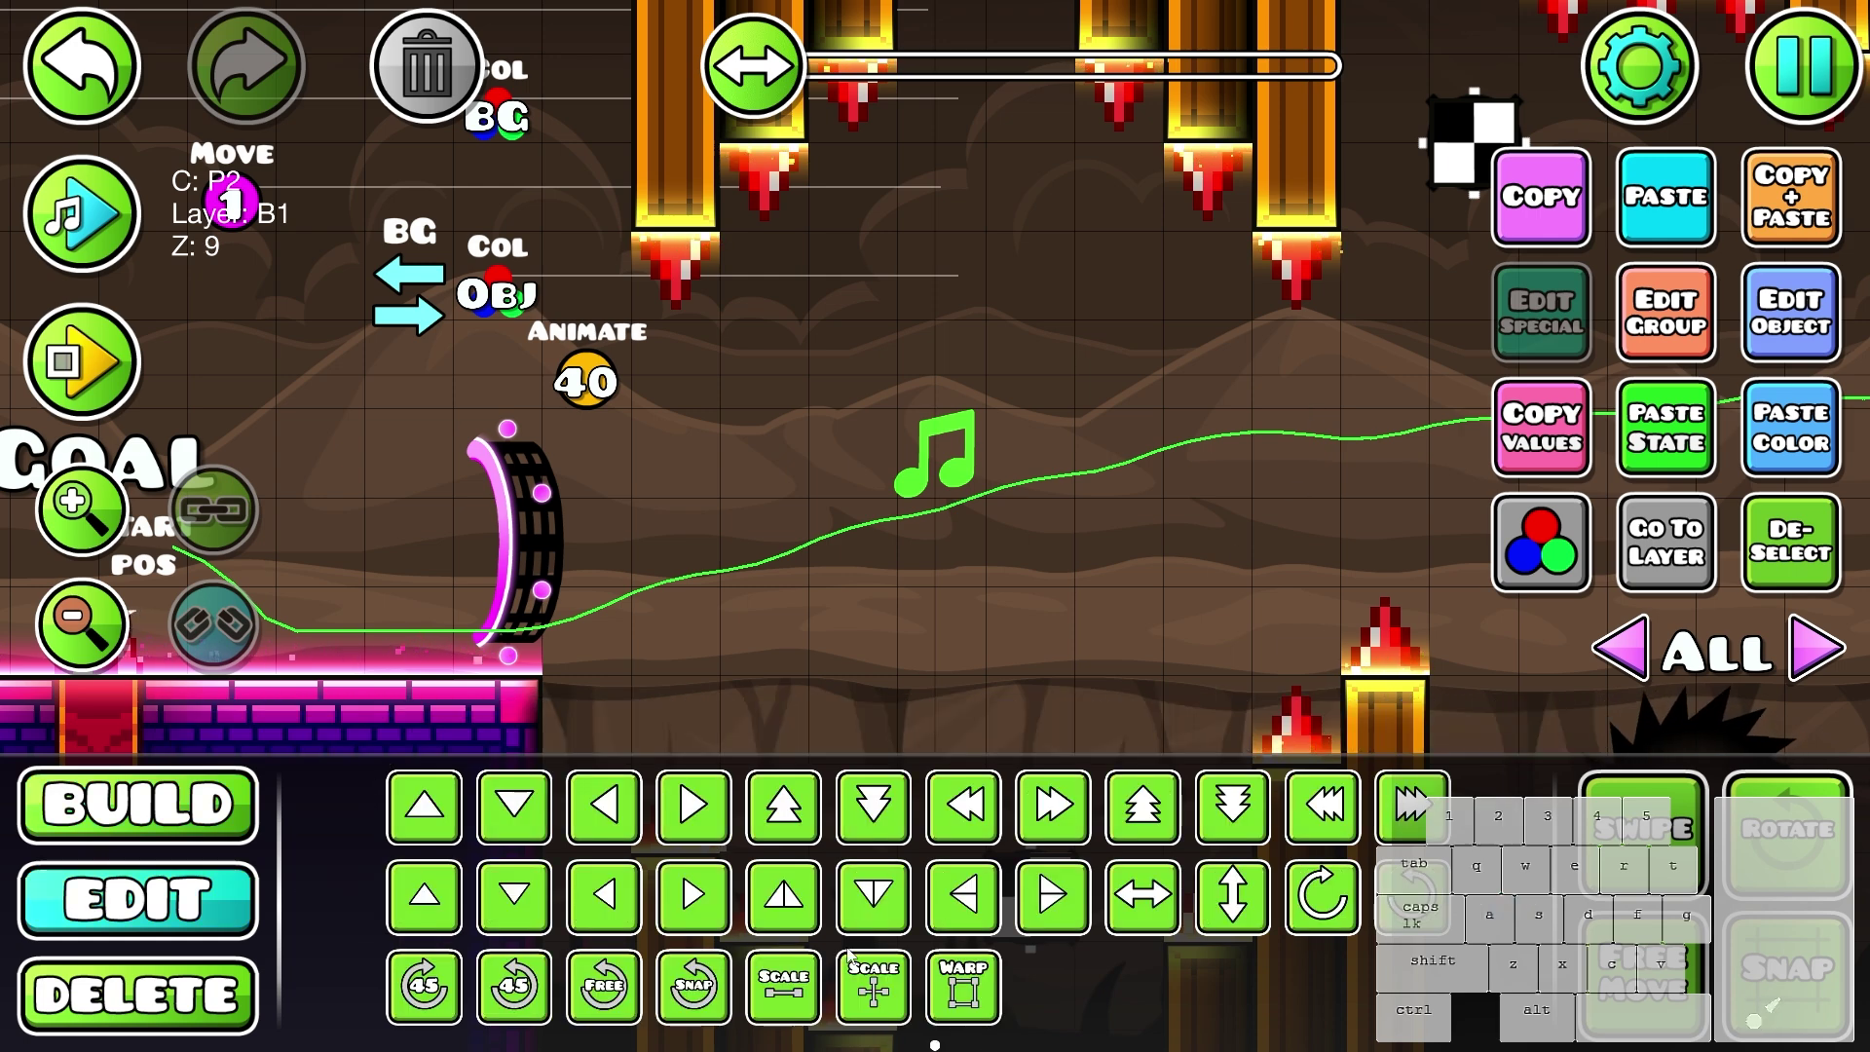
pyautogui.click(799, 981)
pyautogui.moveTo(752, 334); pyautogui.dragTo(702, 334)
pyautogui.press('r')
pyautogui.moveTo(891, 263); pyautogui.dragTo(930, 256)
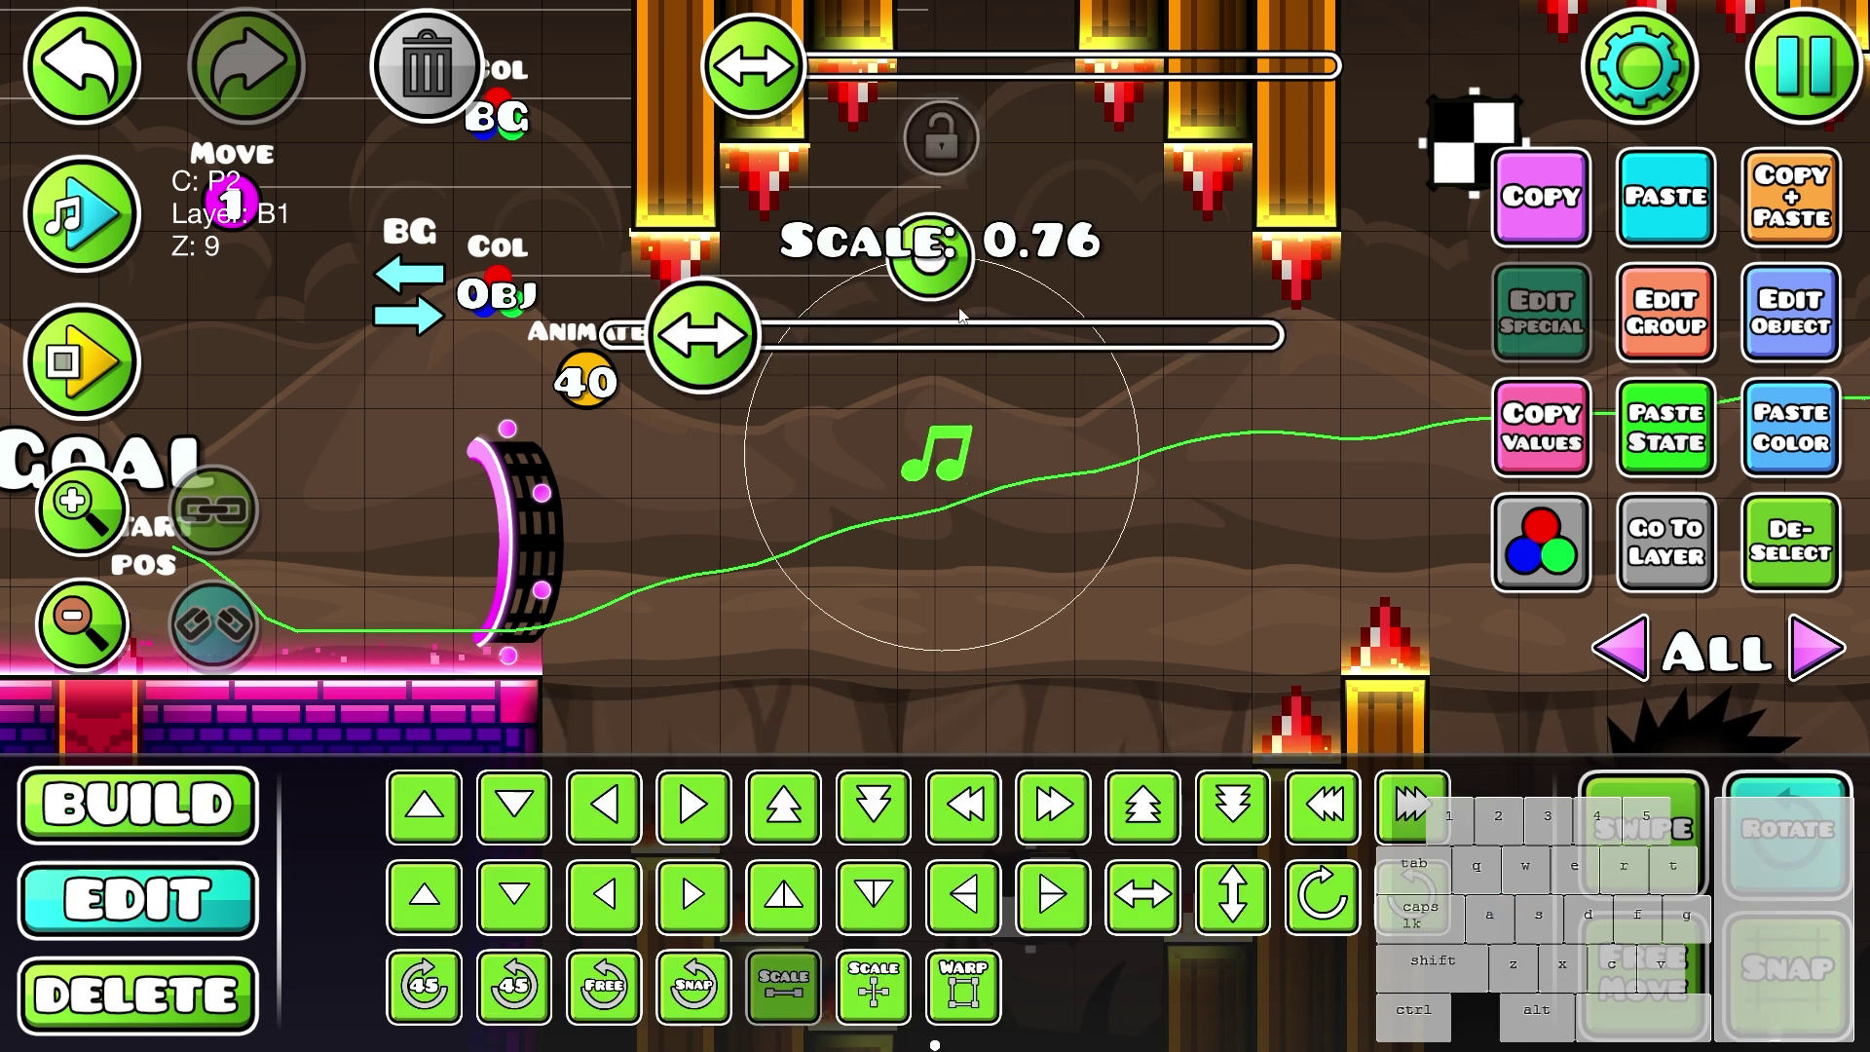
pyautogui.press('Escape')
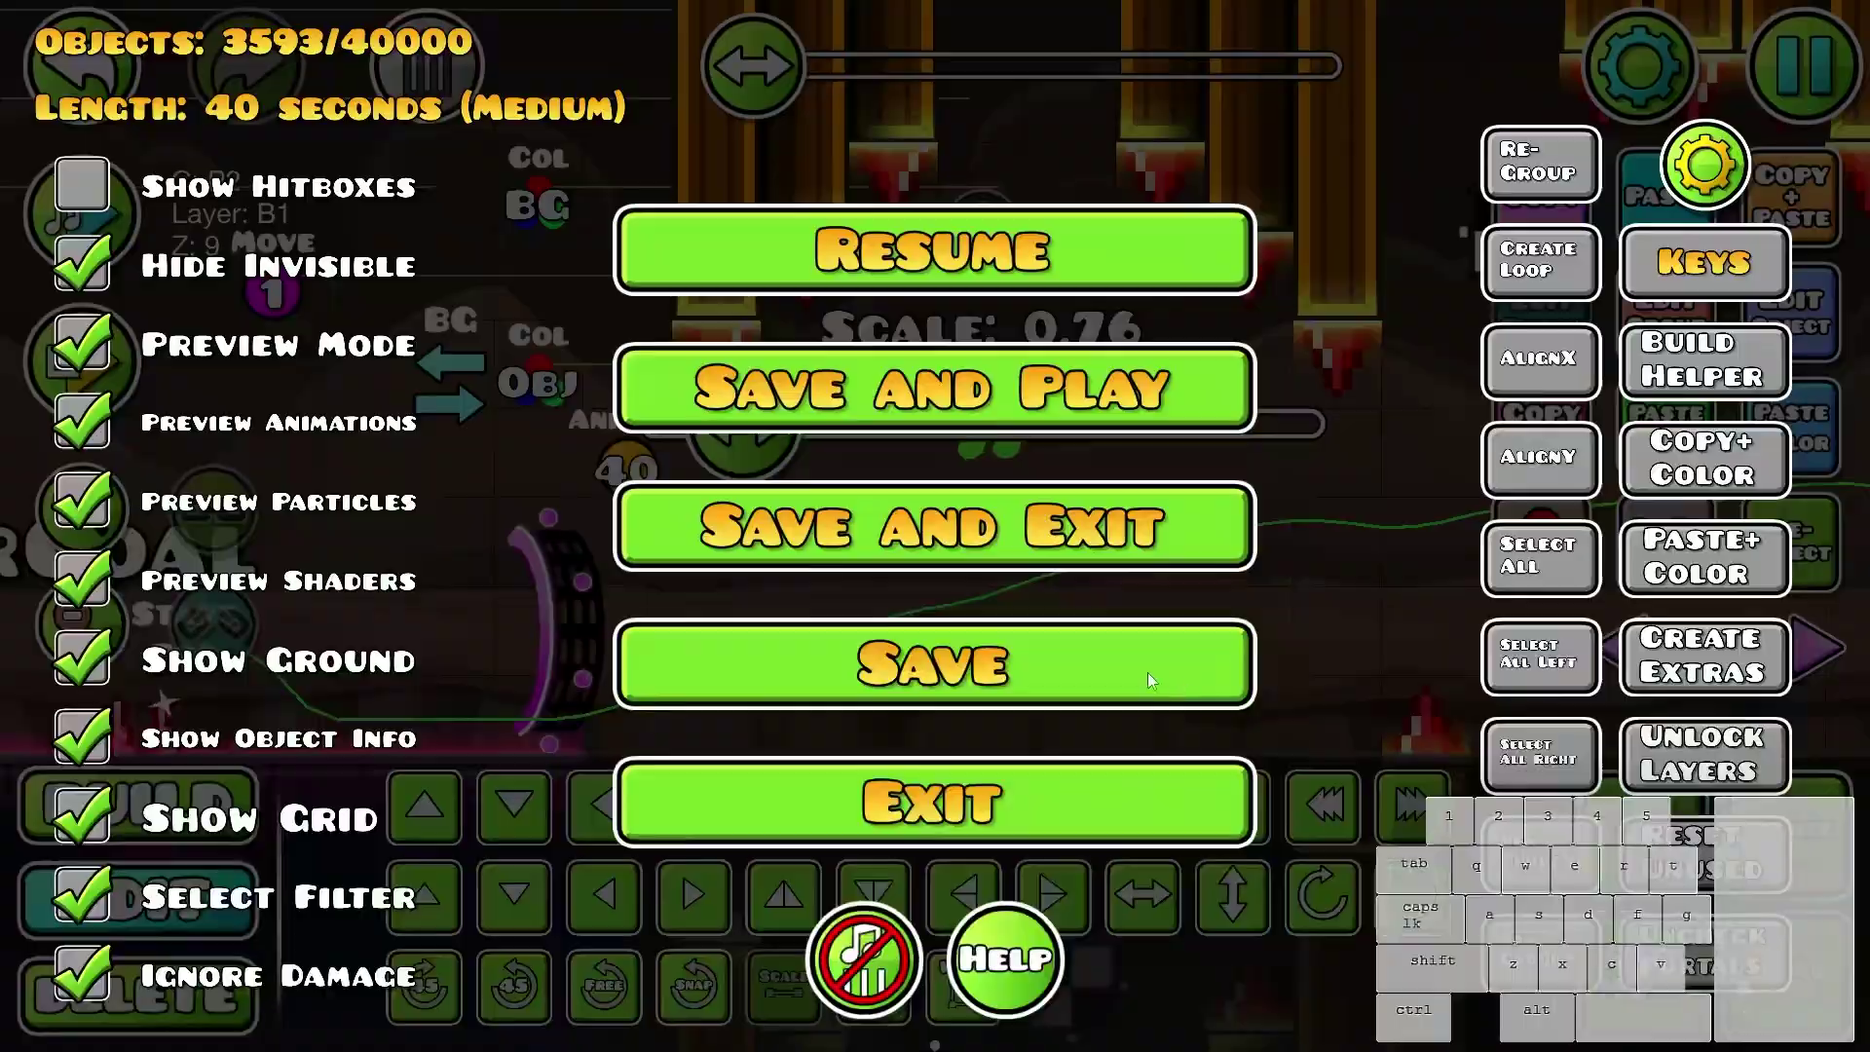
pyautogui.click(1147, 679)
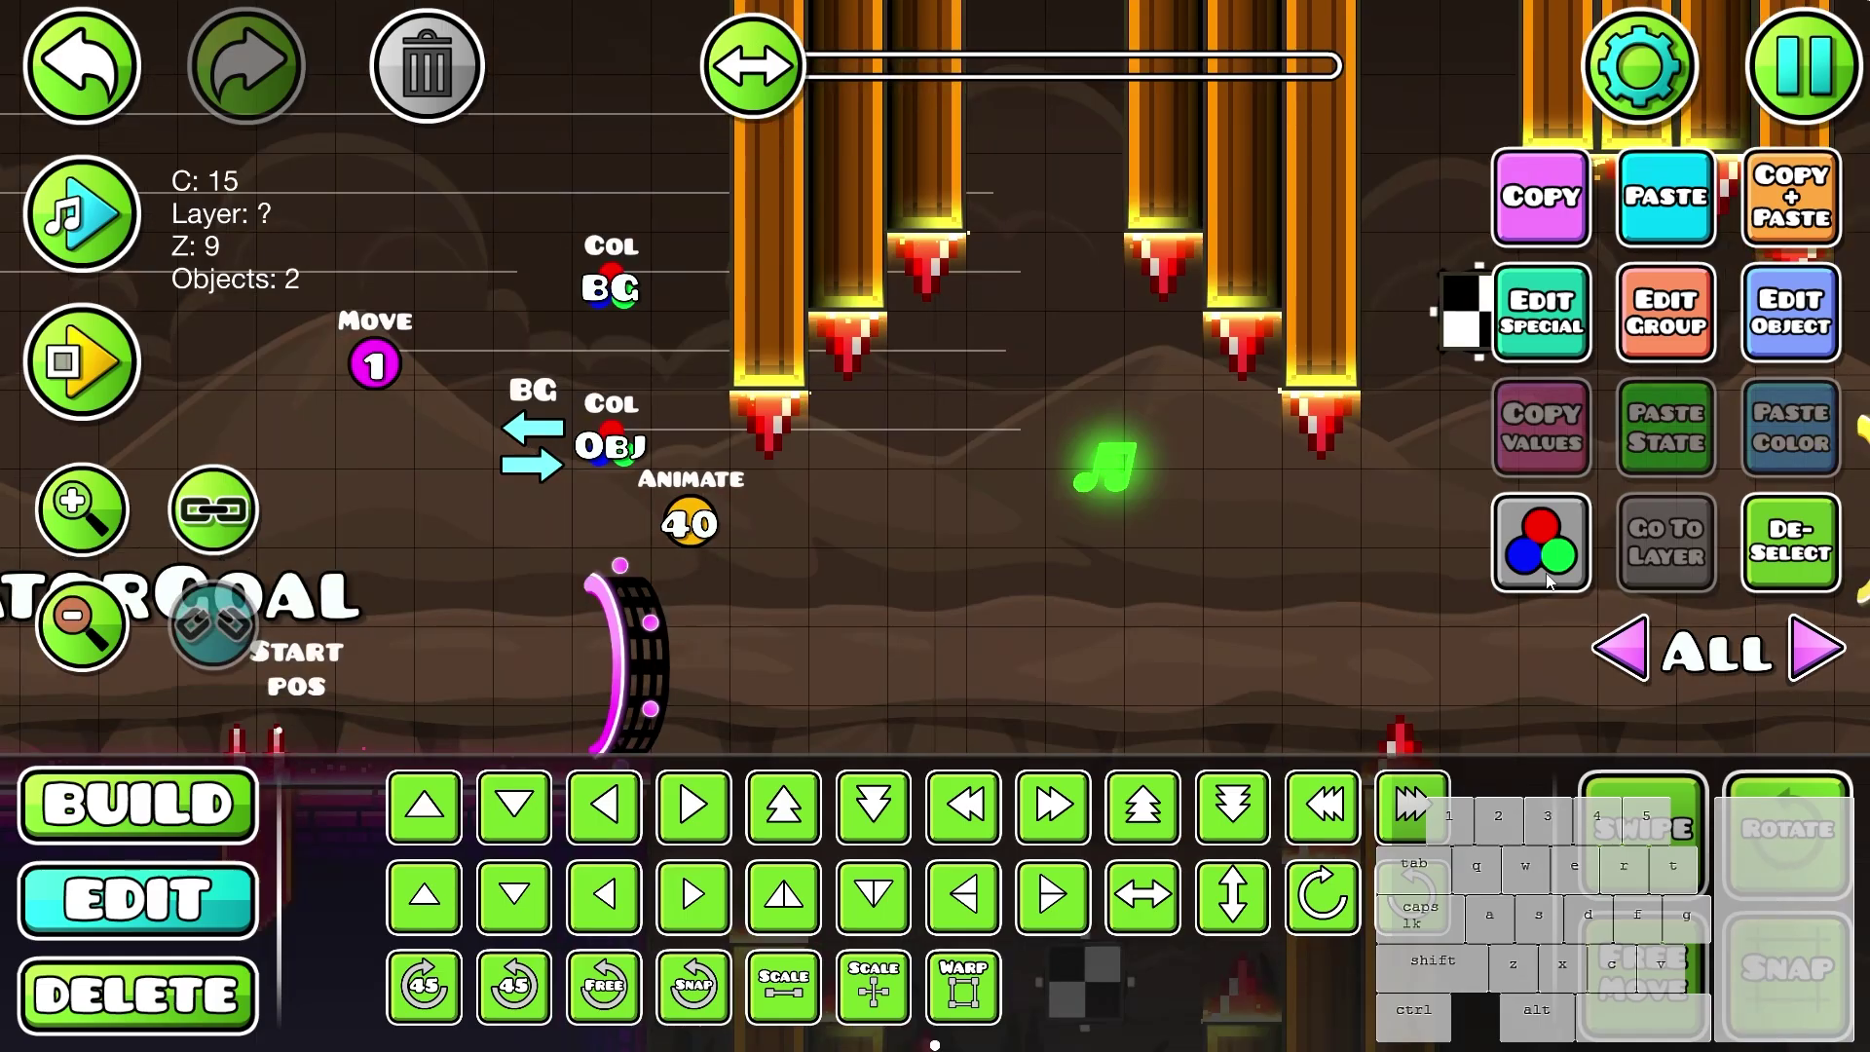
# - Set the brightness of the music note and its glow to x0.70 and check their detail colour channel
pyautogui.click(1540, 573)
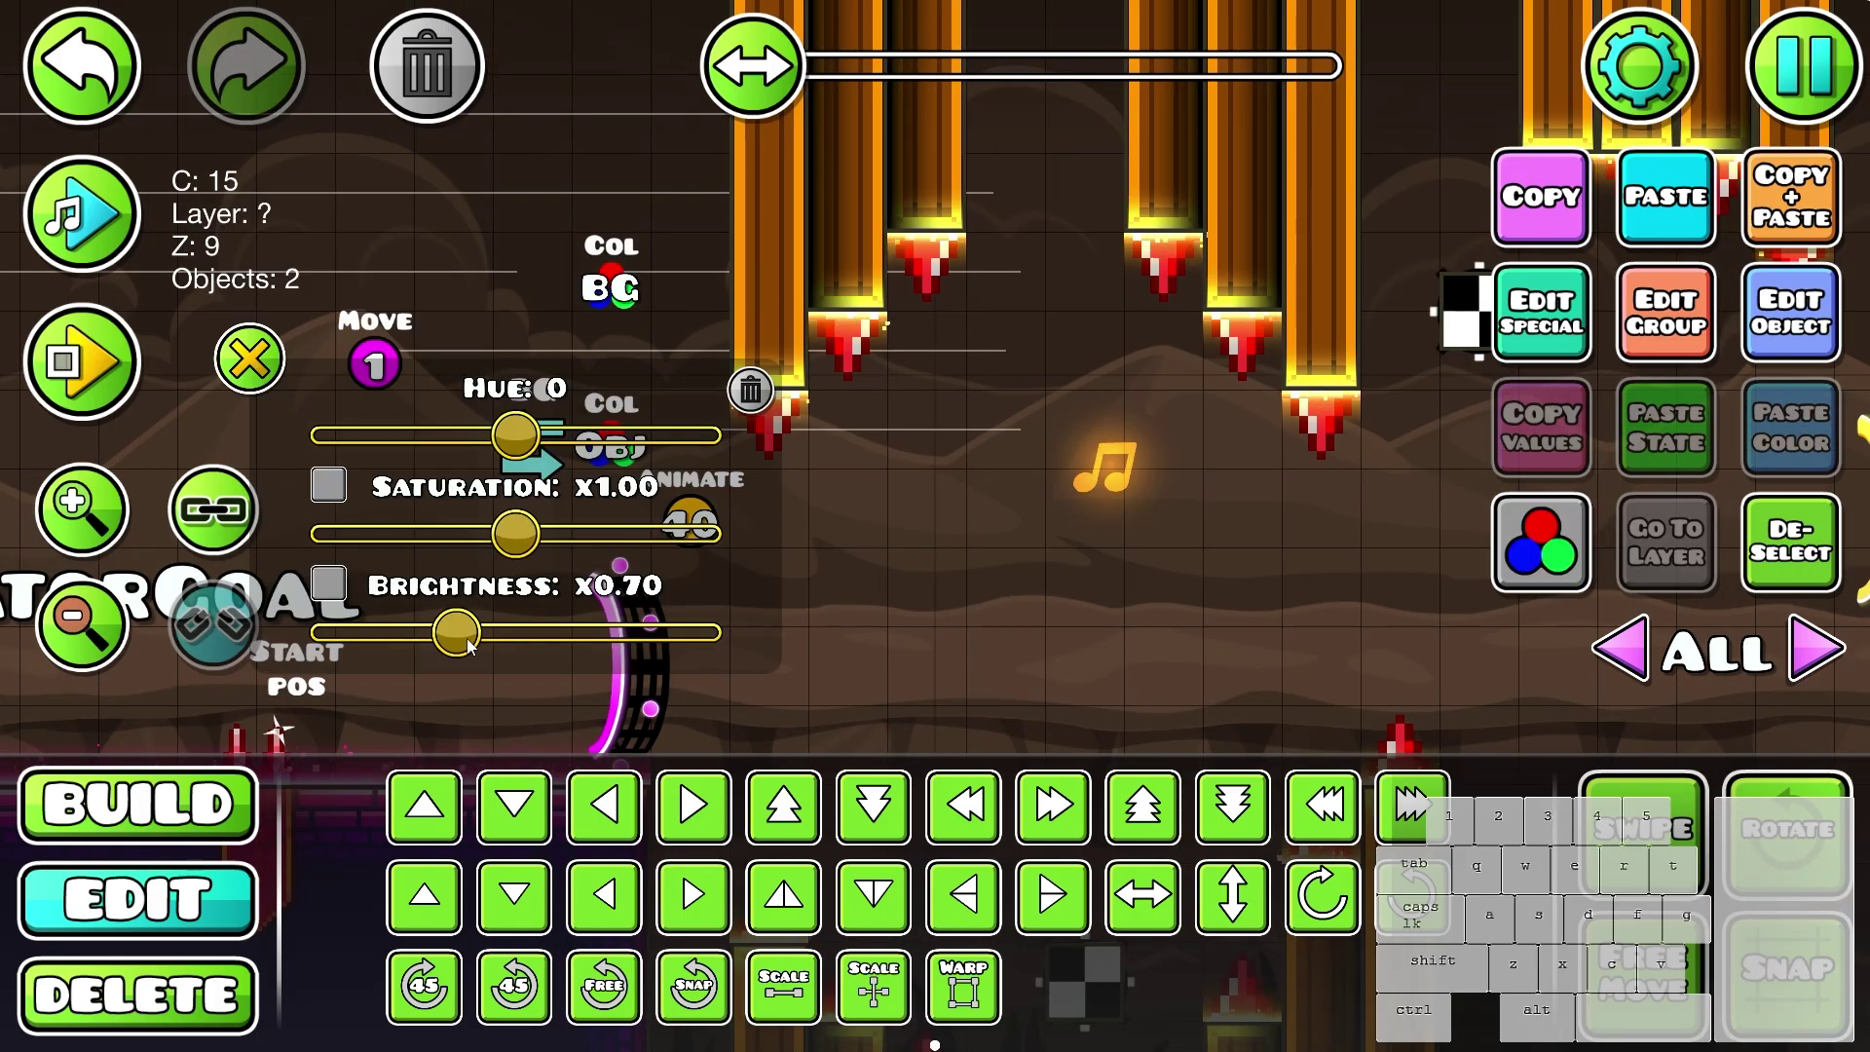
pyautogui.click(1790, 313)
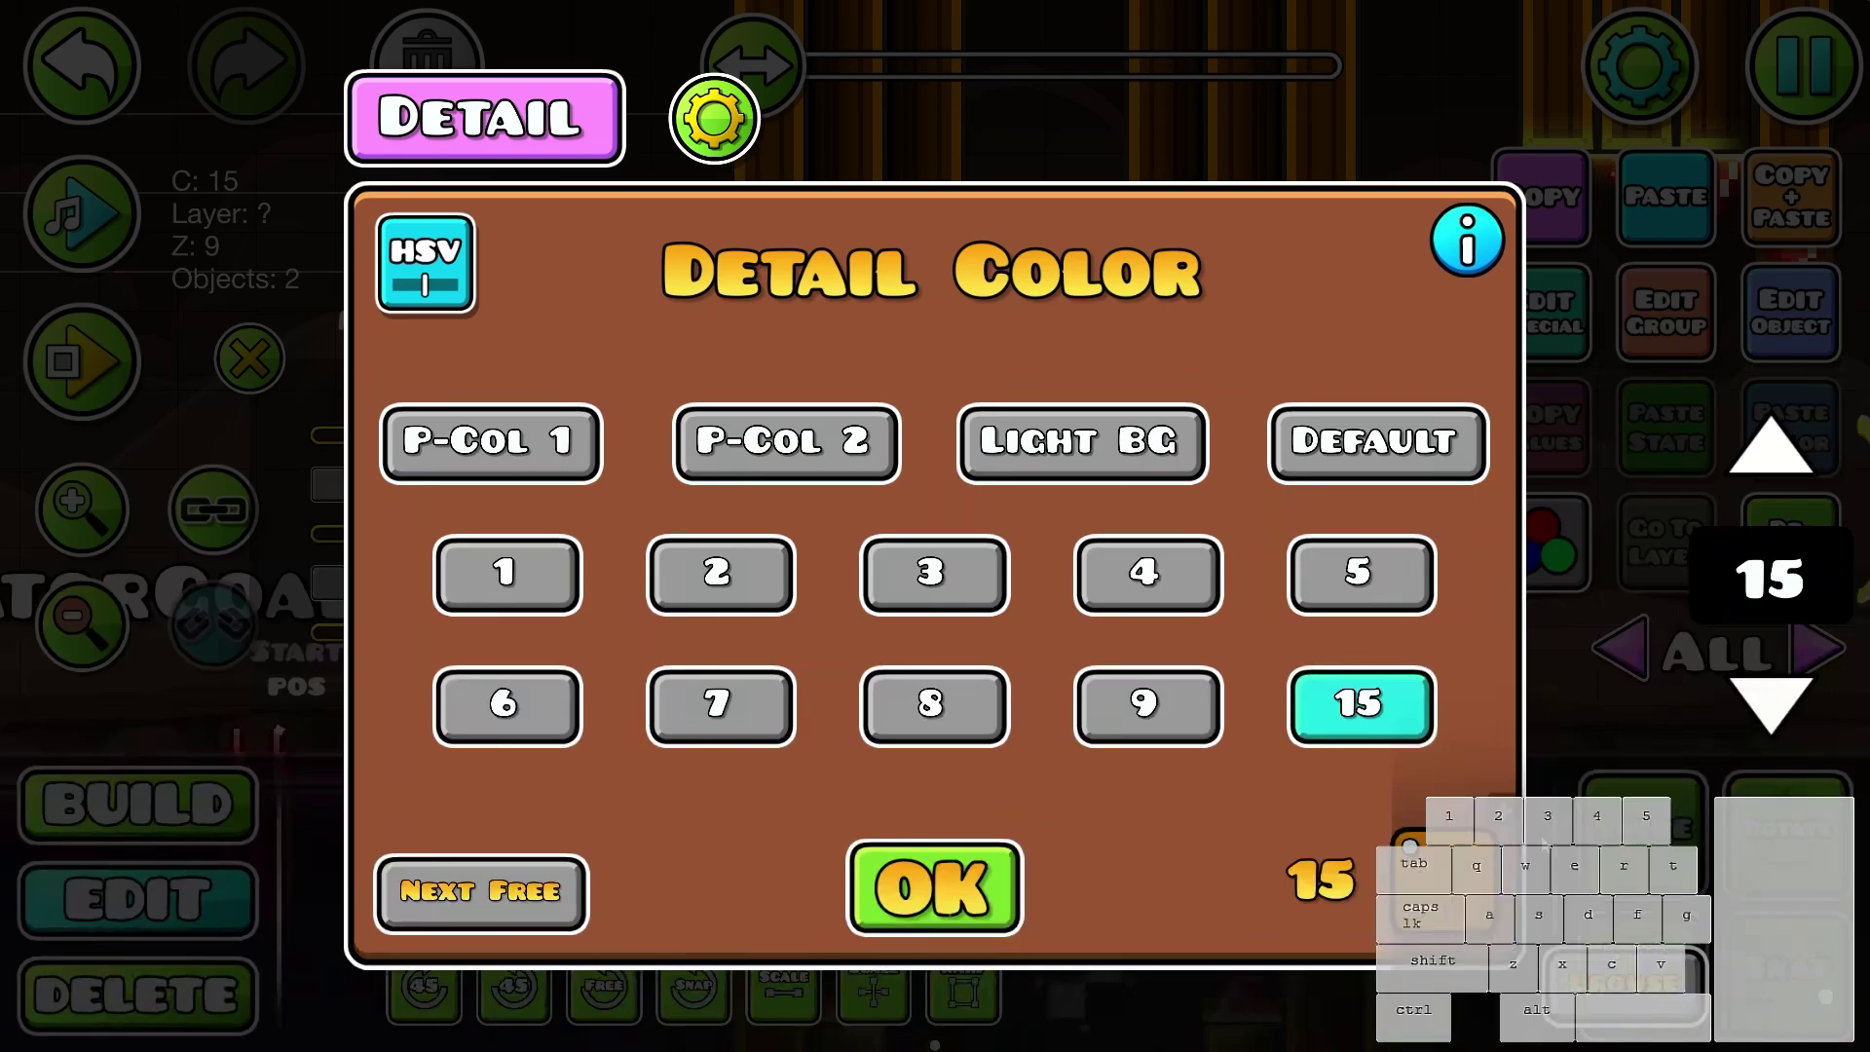
pyautogui.press('Escape')
pyautogui.click(1789, 541)
pyautogui.click(250, 358)
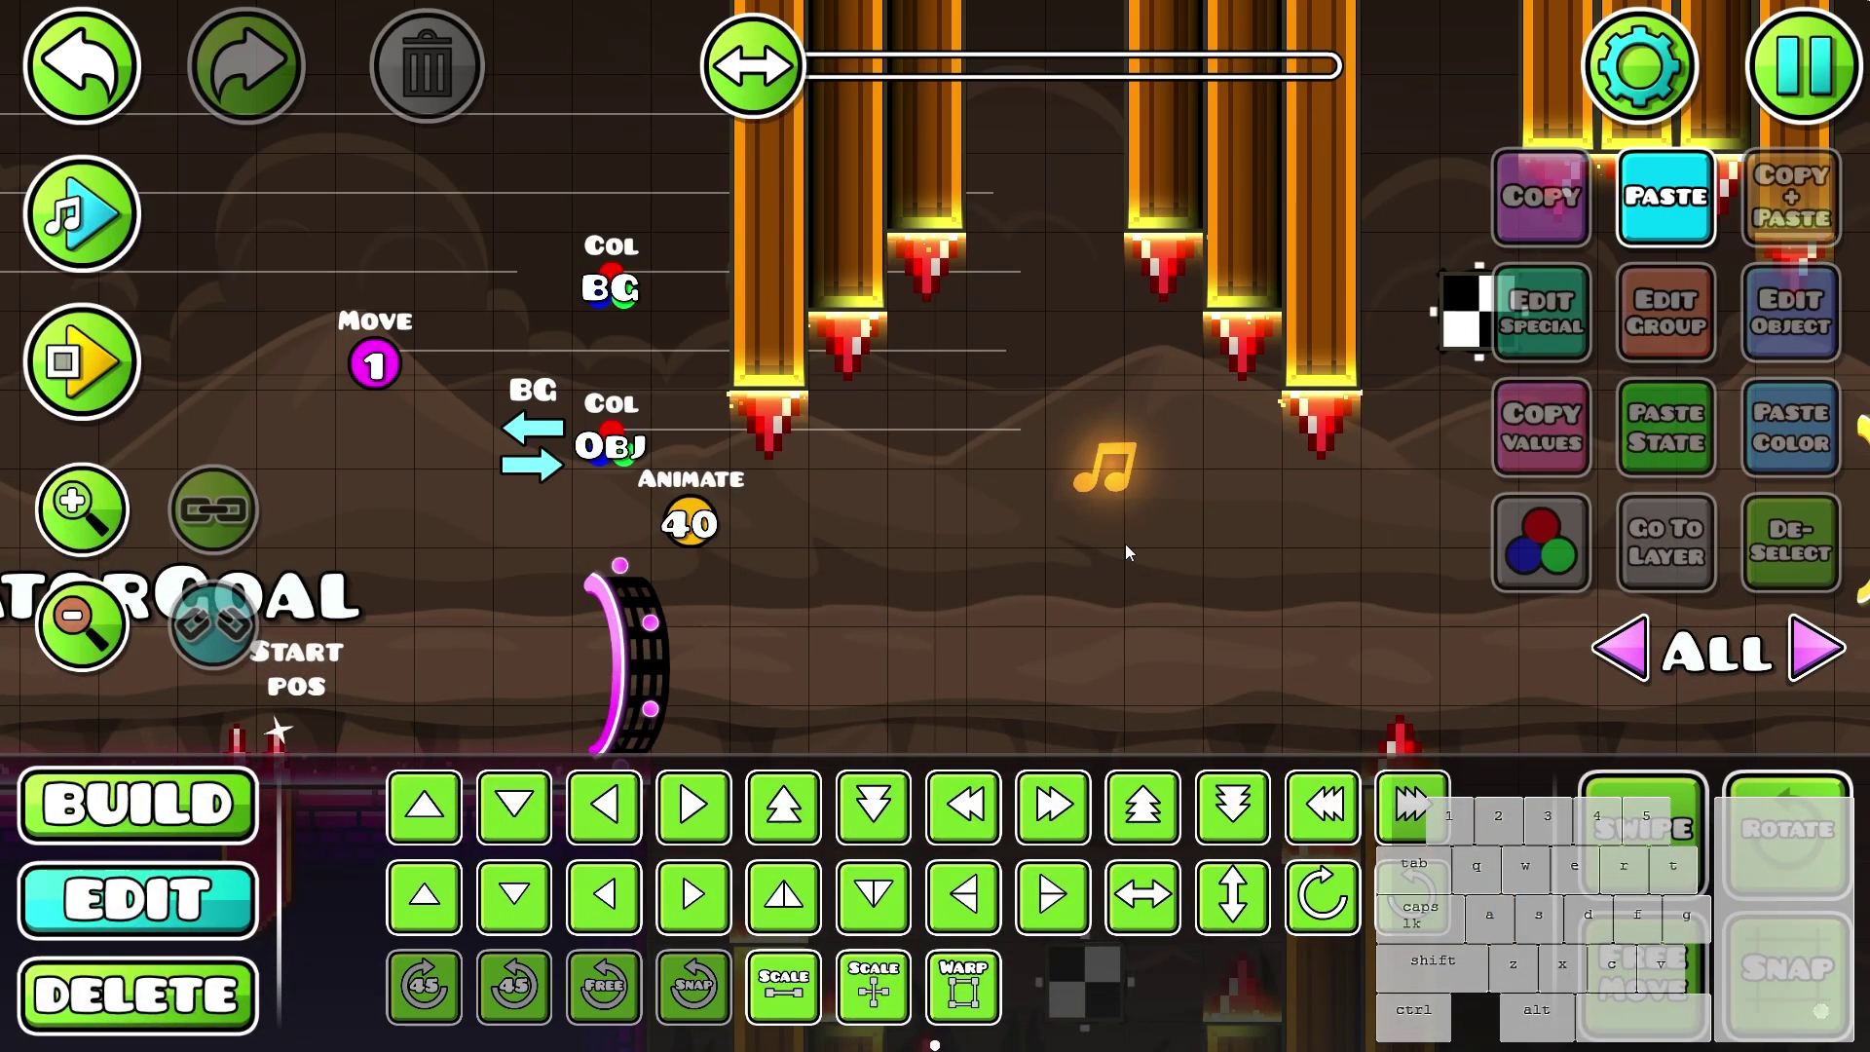
# - Playtest the music note in the editor, save and play the level, and return to editing
pyautogui.moveTo(1157, 530); pyautogui.dragTo(1062, 511)
pyautogui.click(81, 361)
pyautogui.click(961, 431)
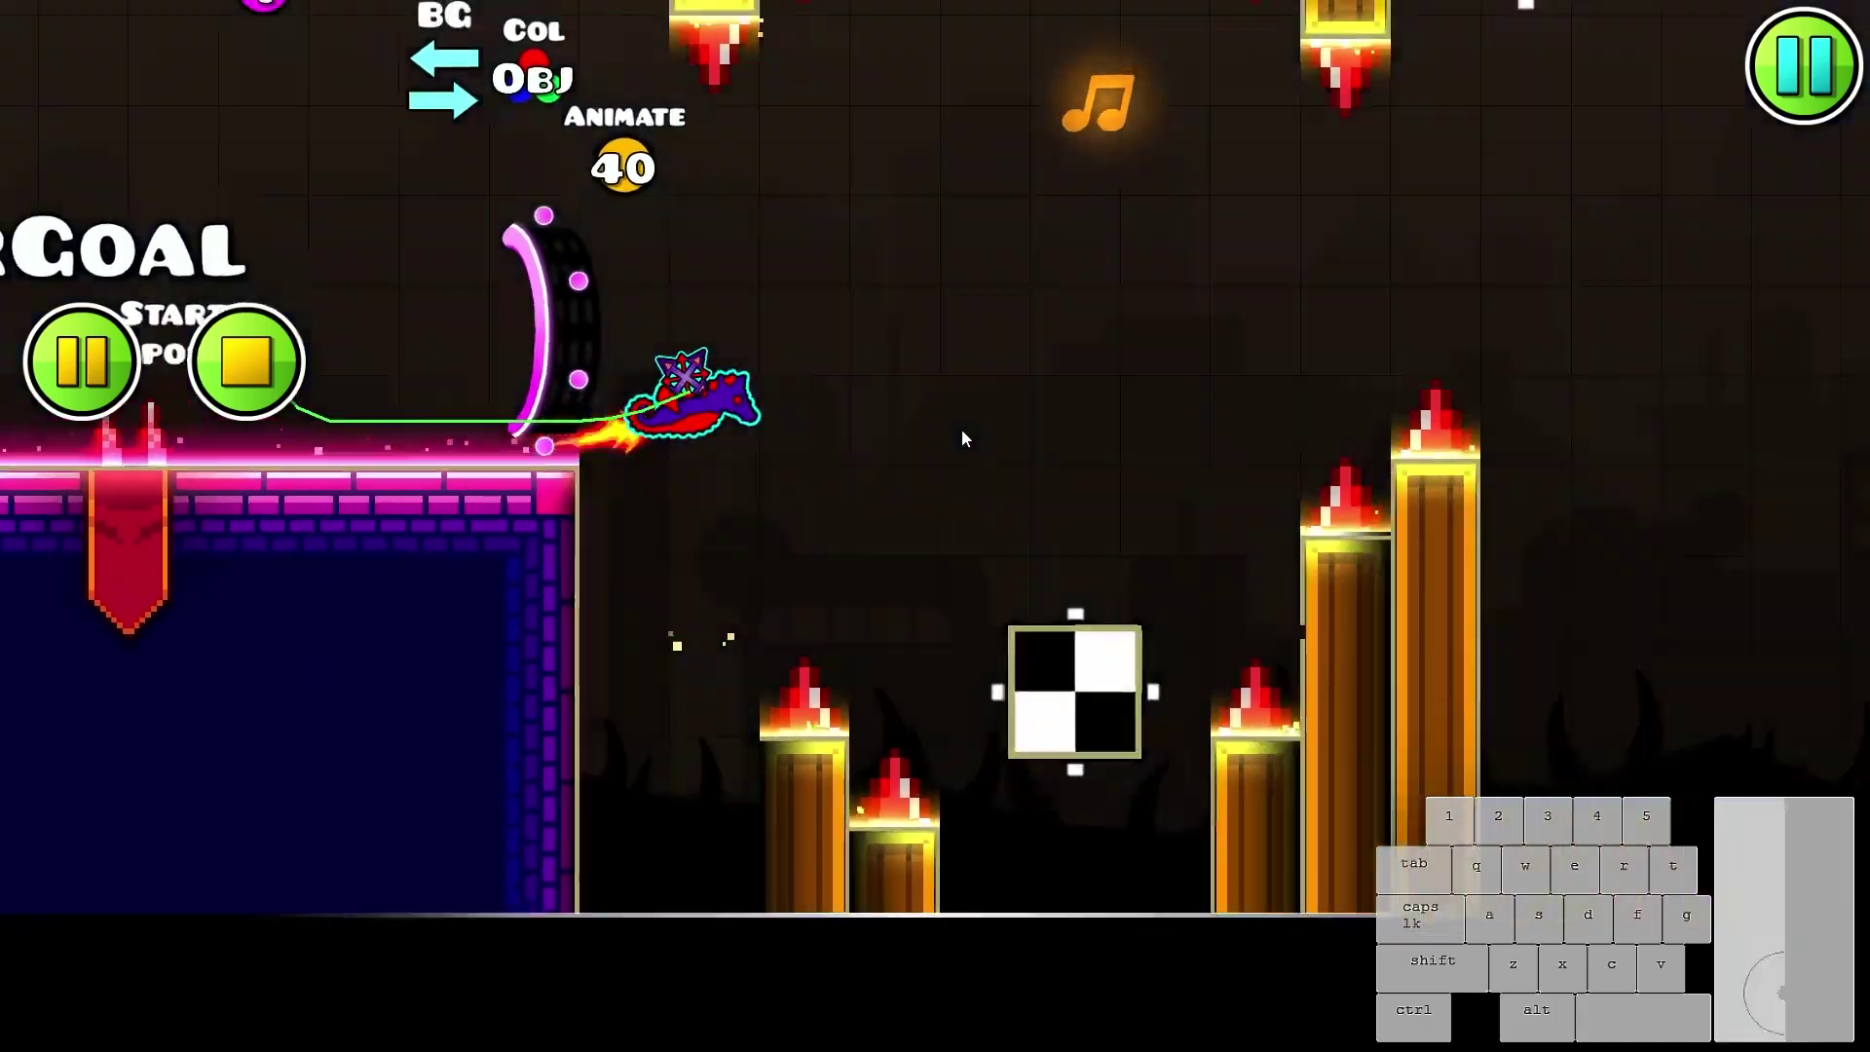
pyautogui.press('Escape')
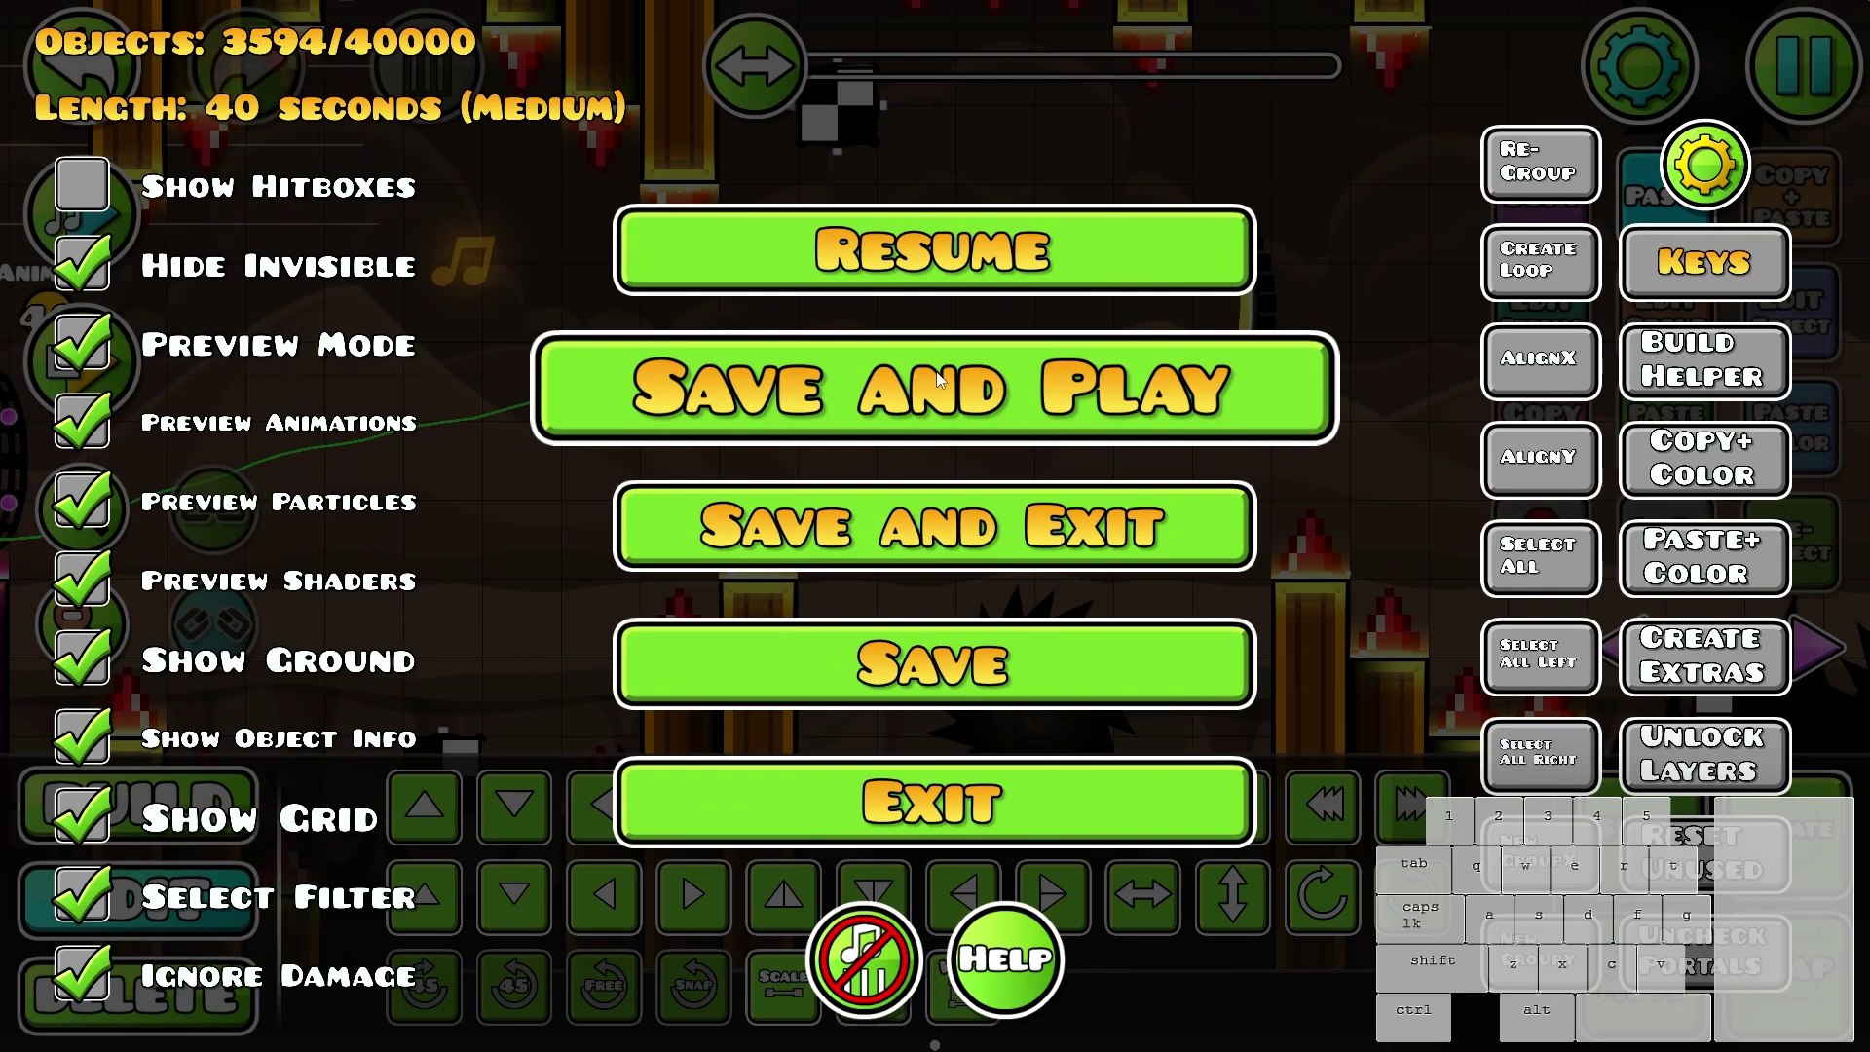
pyautogui.click(939, 380)
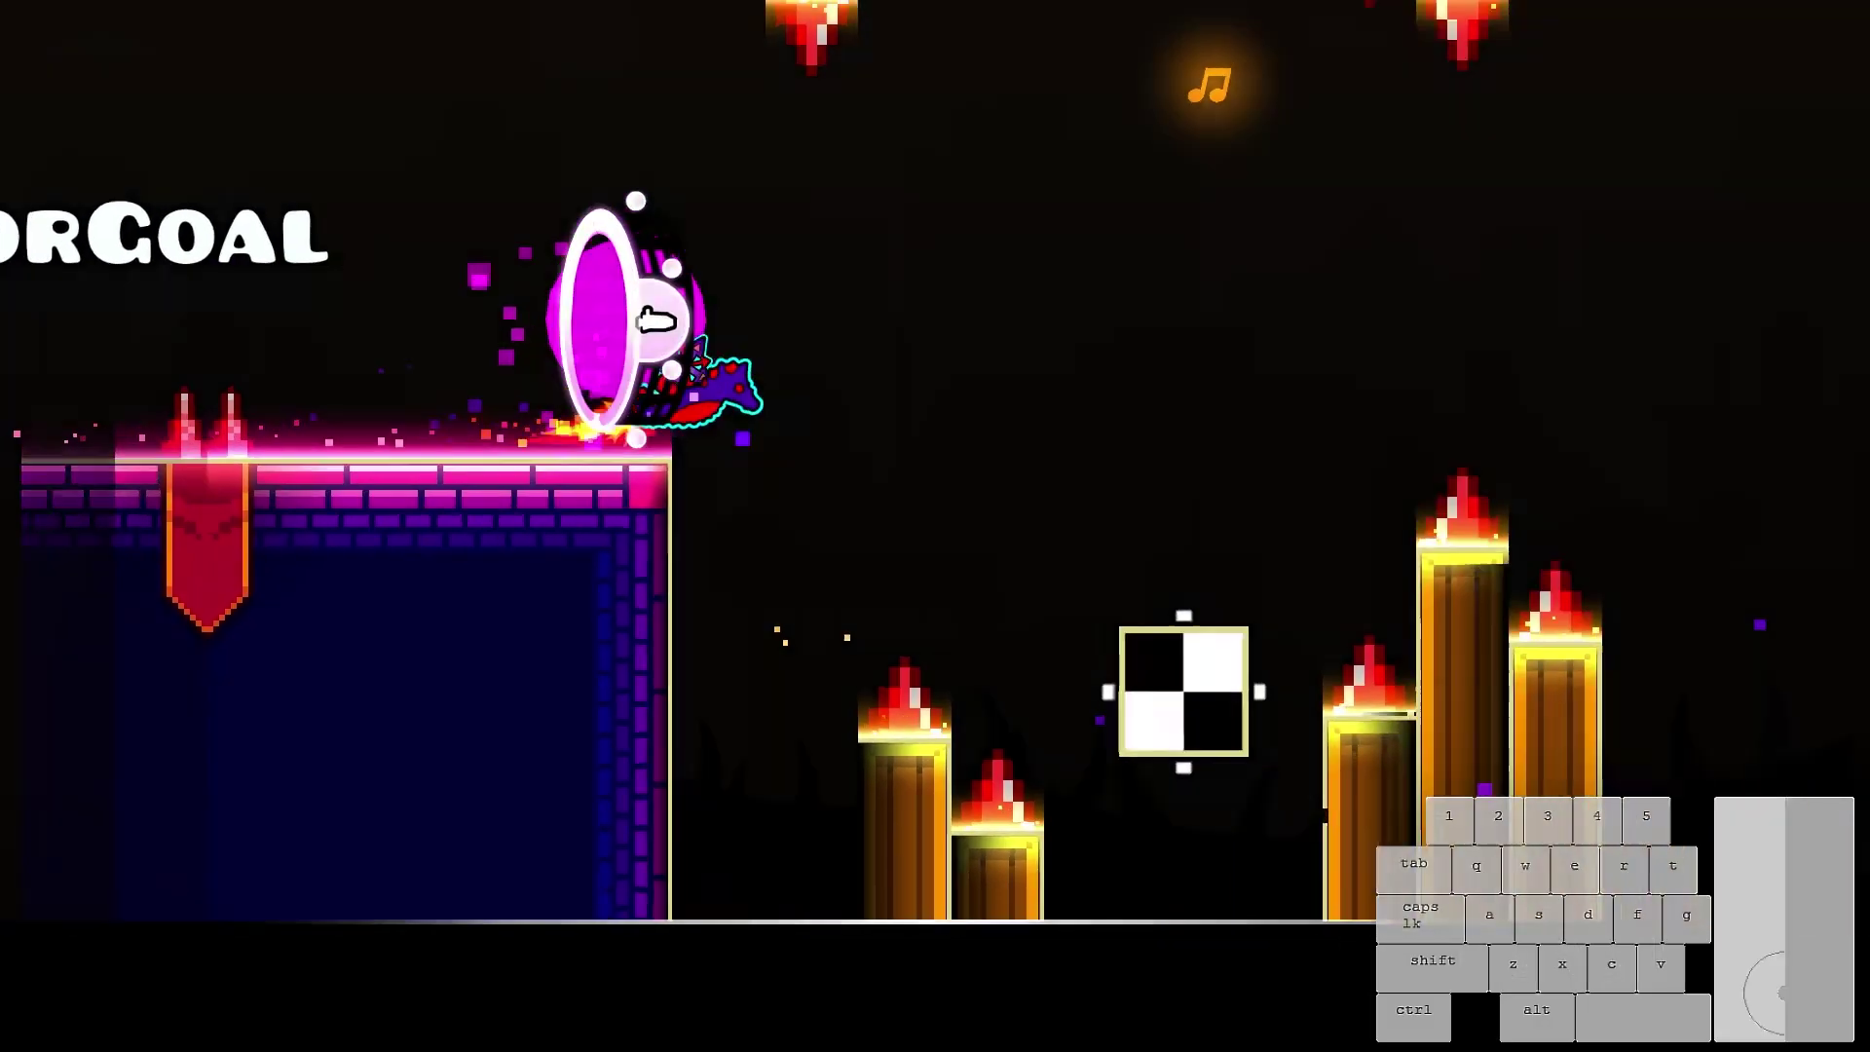
pyautogui.press('Escape')
pyautogui.click(417, 576)
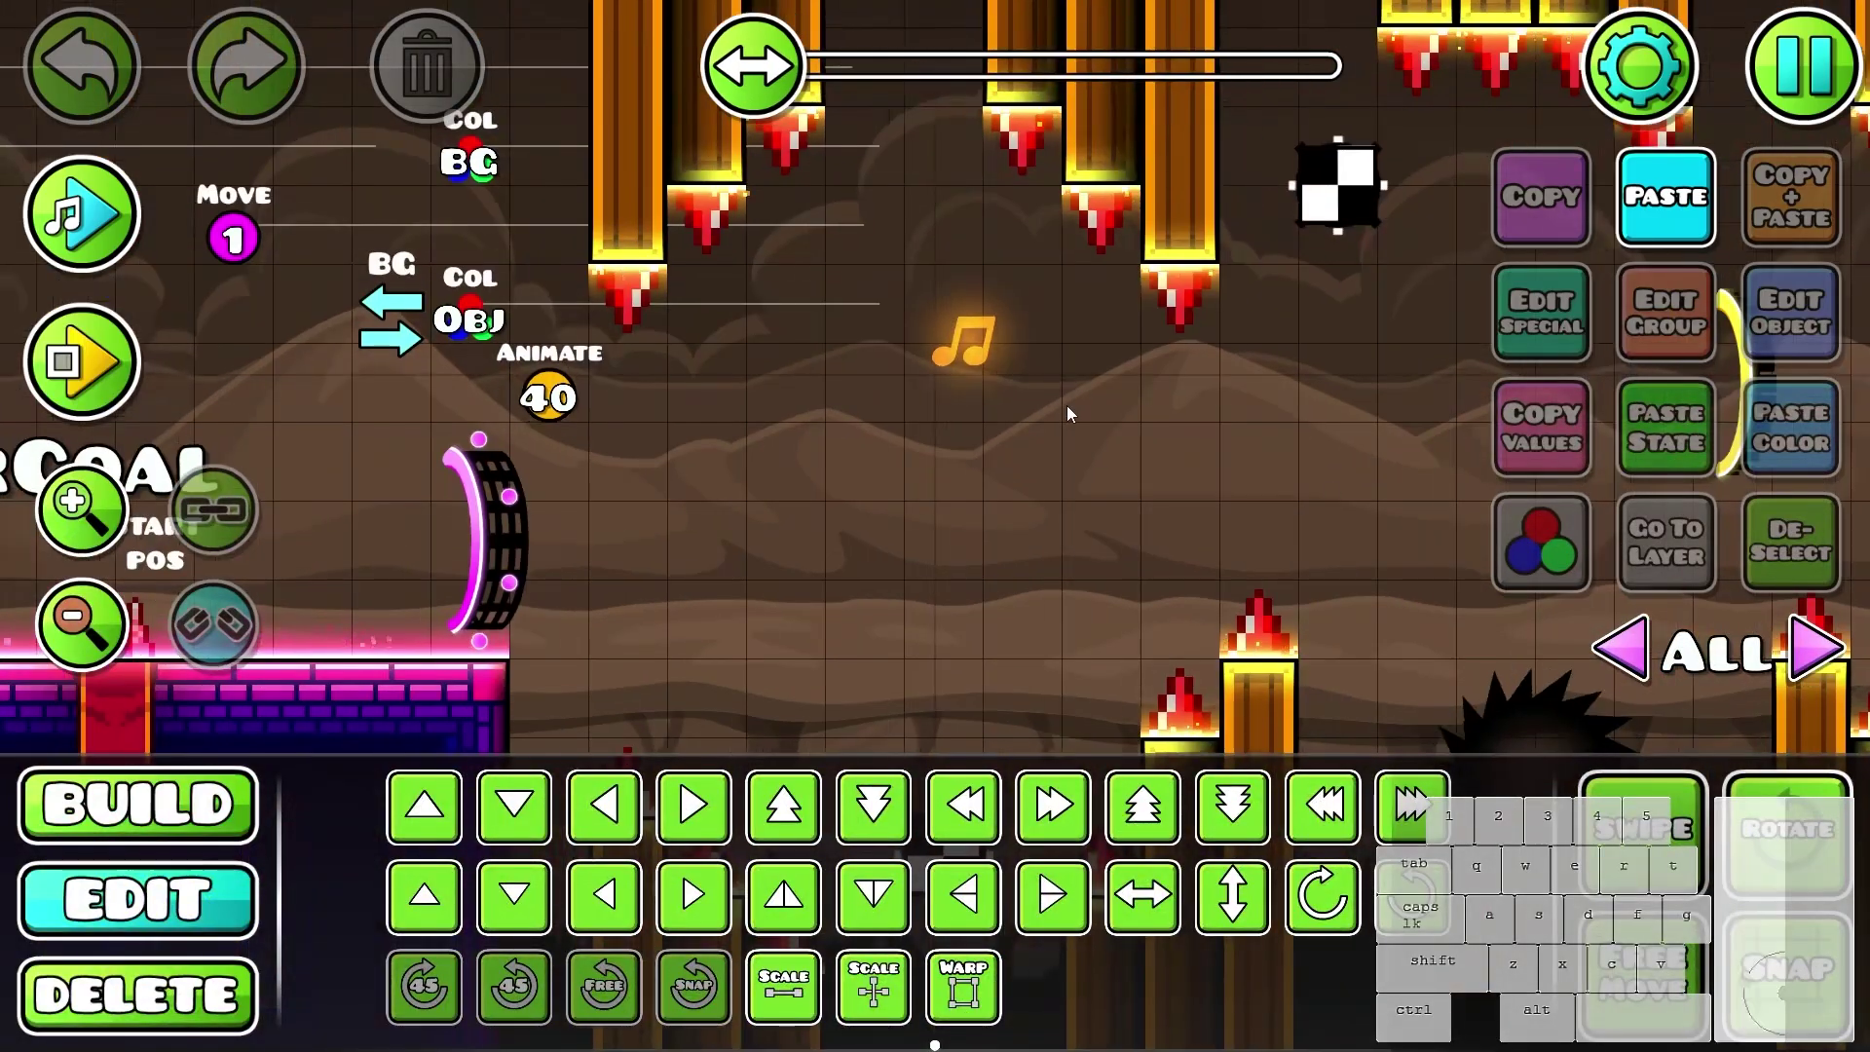
# - Move the music note and its glow out of the flight path, above the wooden pillars beside the Move 2 trigger
pyautogui.click(984, 343)
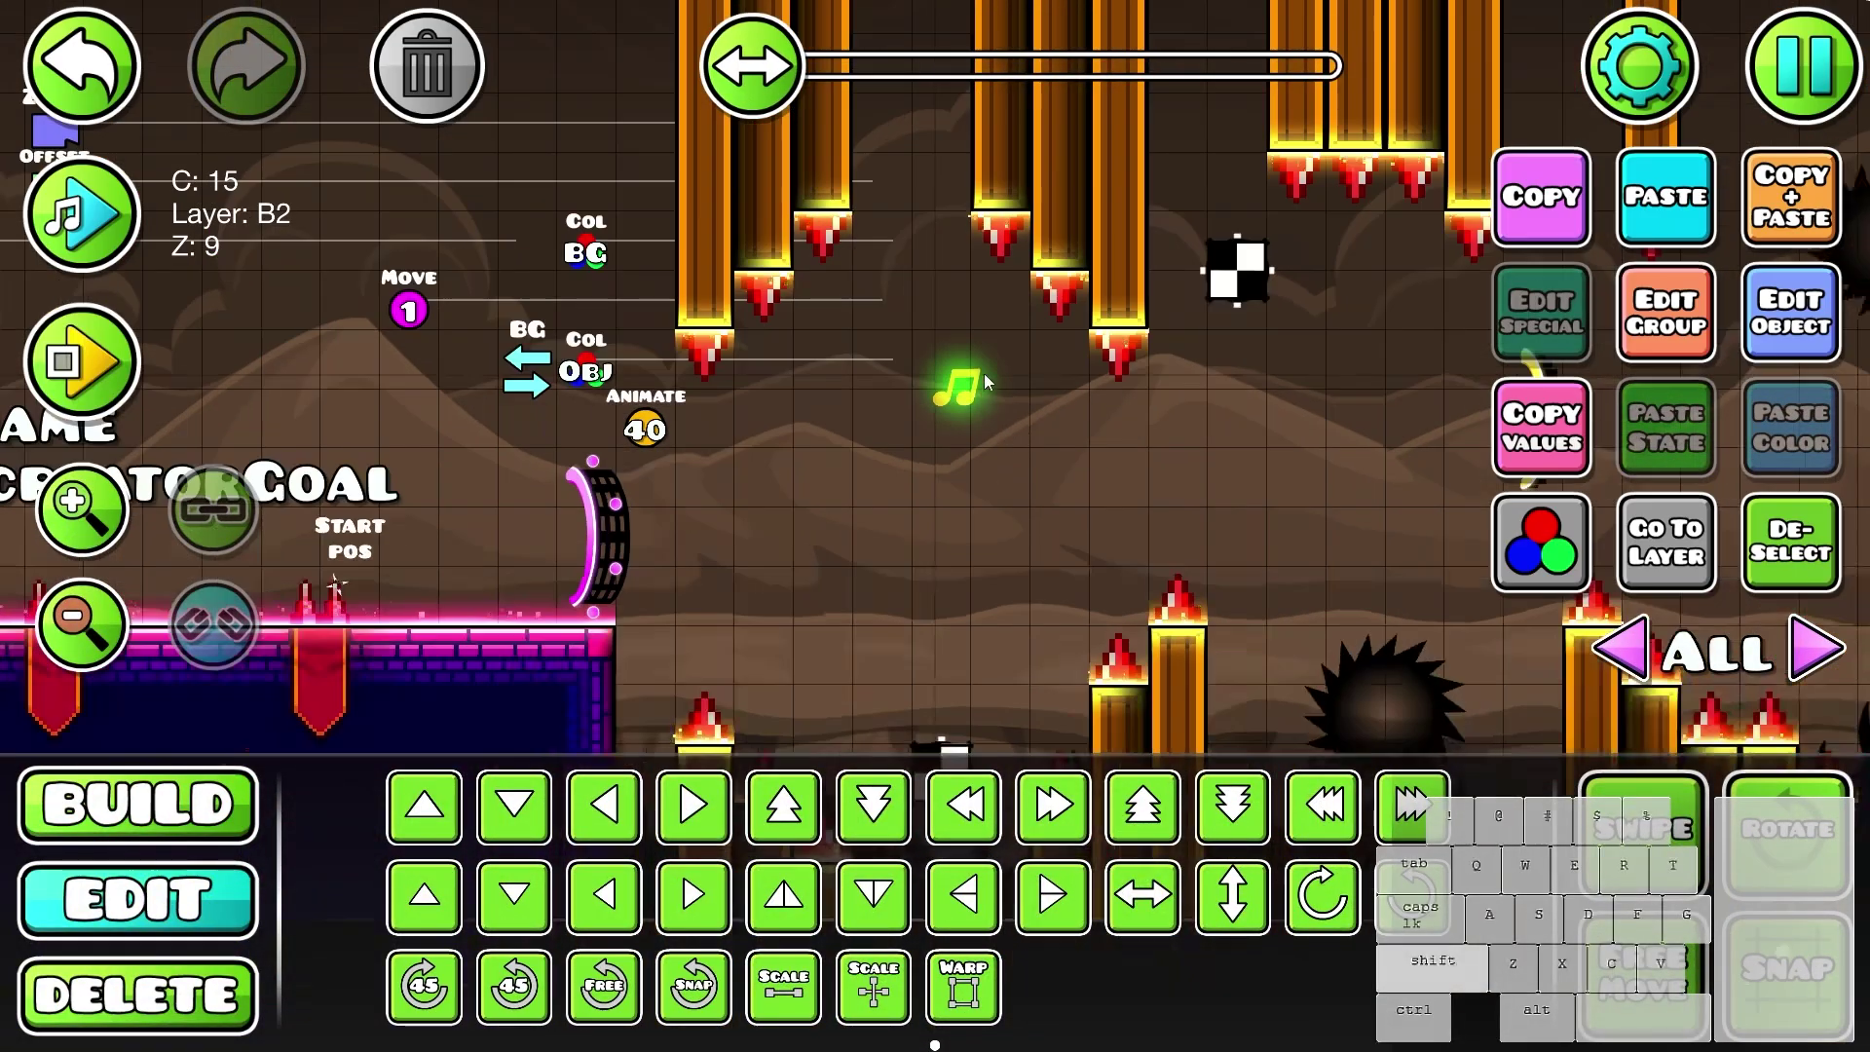
pyautogui.keyDown('shift'); pyautogui.click(985, 382); pyautogui.keyUp('shift')
pyautogui.moveTo(884, 447); pyautogui.dragTo(1218, 642)
pyautogui.moveTo(1290, 579); pyautogui.dragTo(868, 156)
pyautogui.press('f')
pyautogui.click(1790, 542)
pyautogui.moveTo(943, 340); pyautogui.dragTo(867, 654)
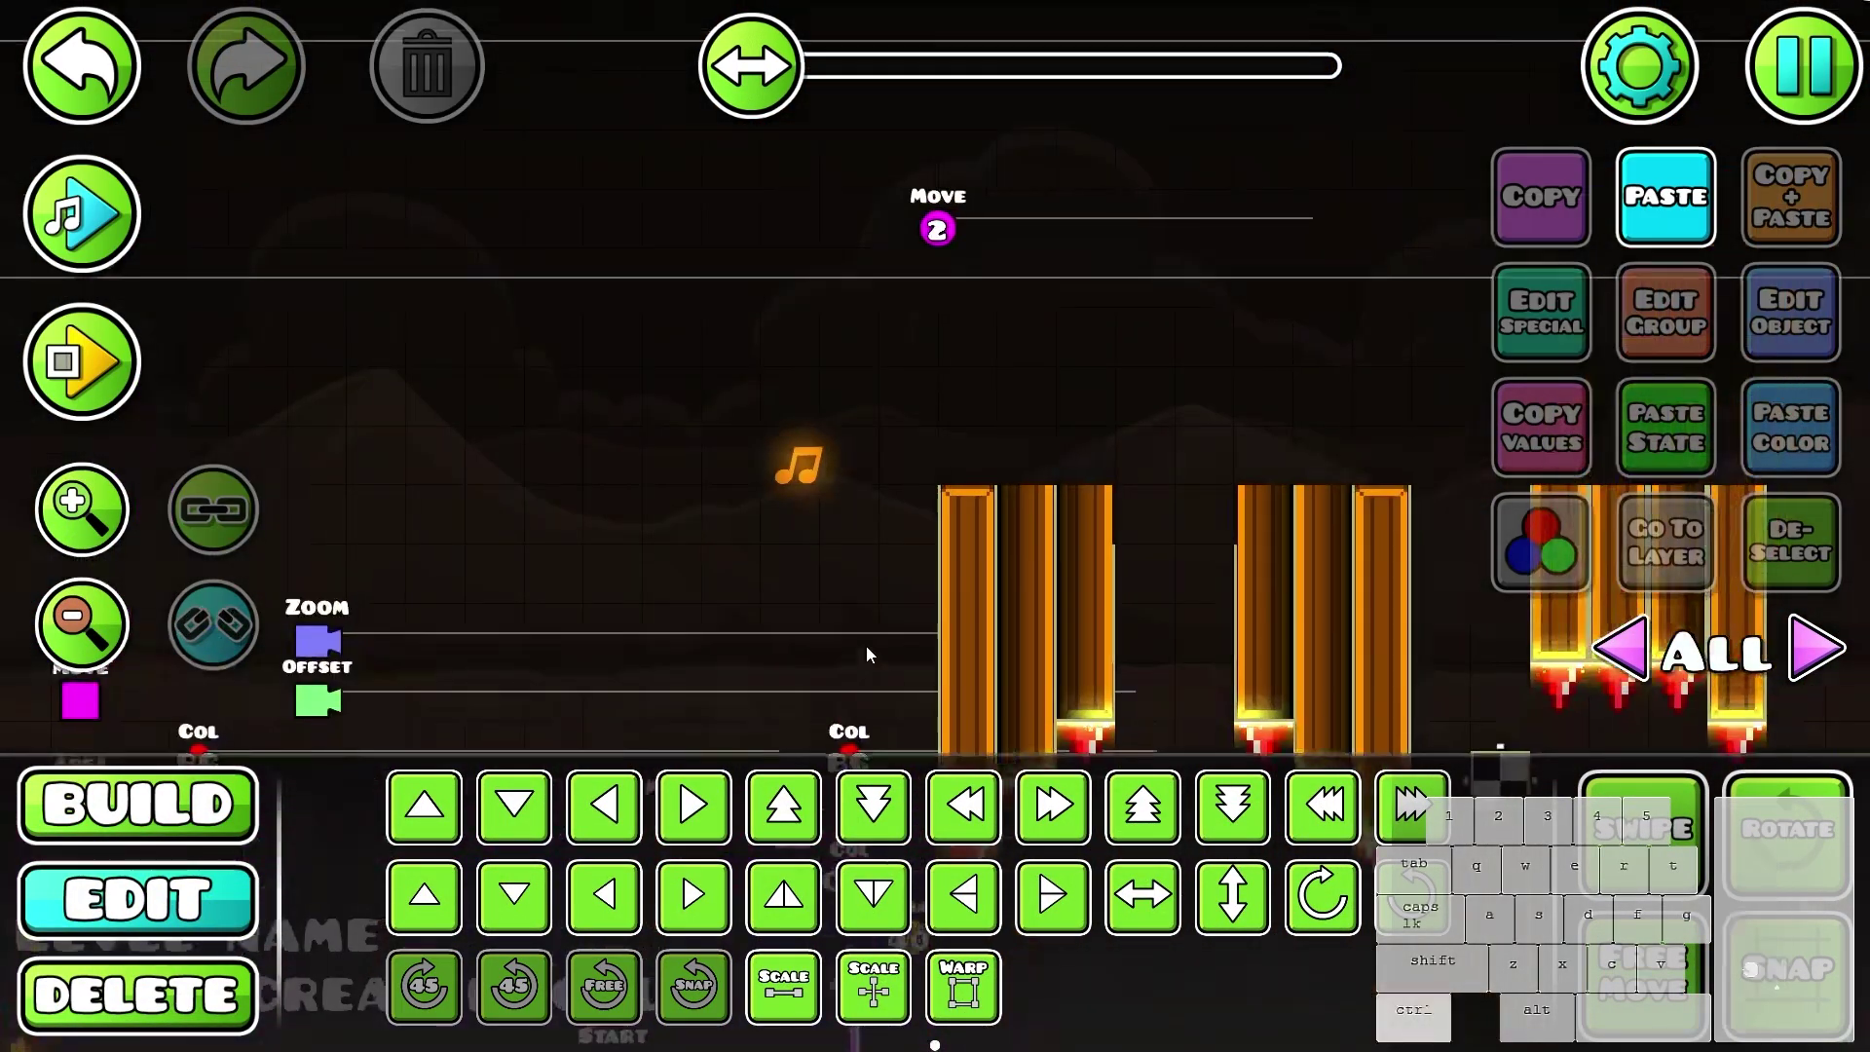
pyautogui.hotkey('ctrl', 'z')
pyautogui.press('f')
pyautogui.moveTo(809, 472); pyautogui.dragTo(1142, 219)
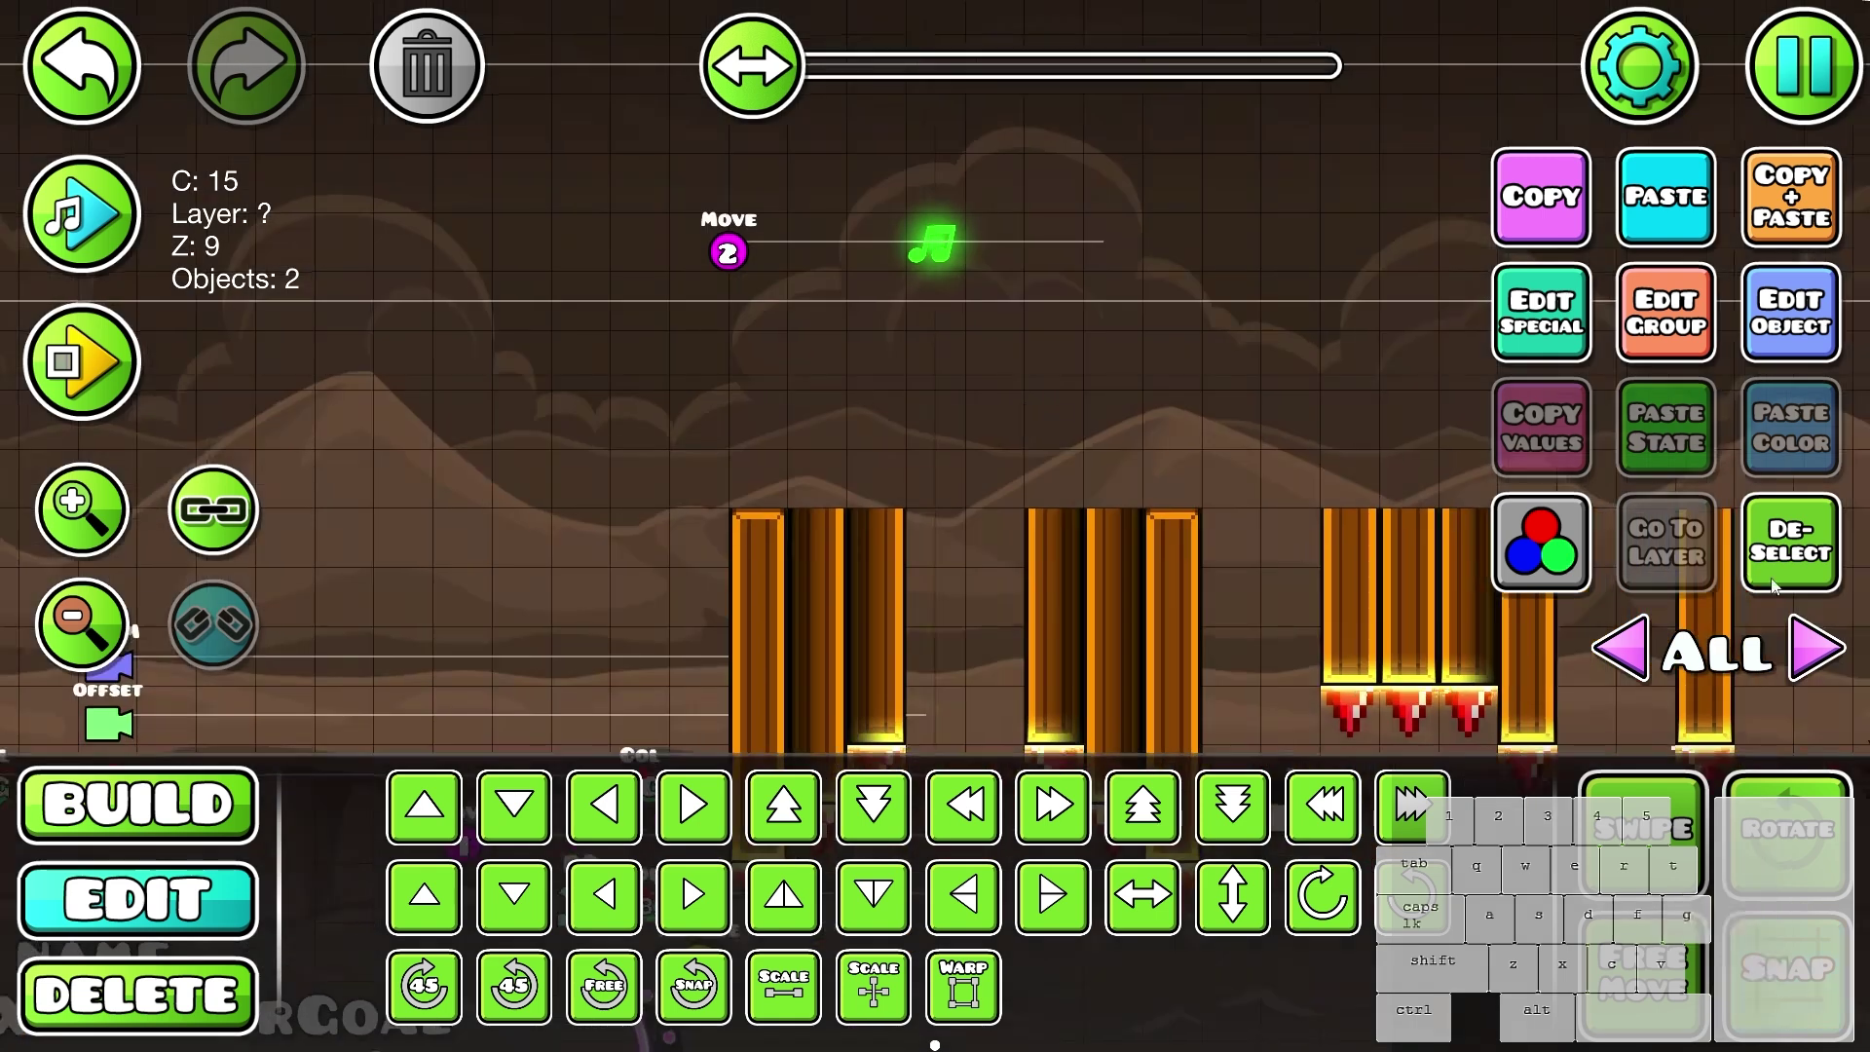
pyautogui.click(1772, 584)
pyautogui.moveTo(1152, 497); pyautogui.dragTo(1099, 446)
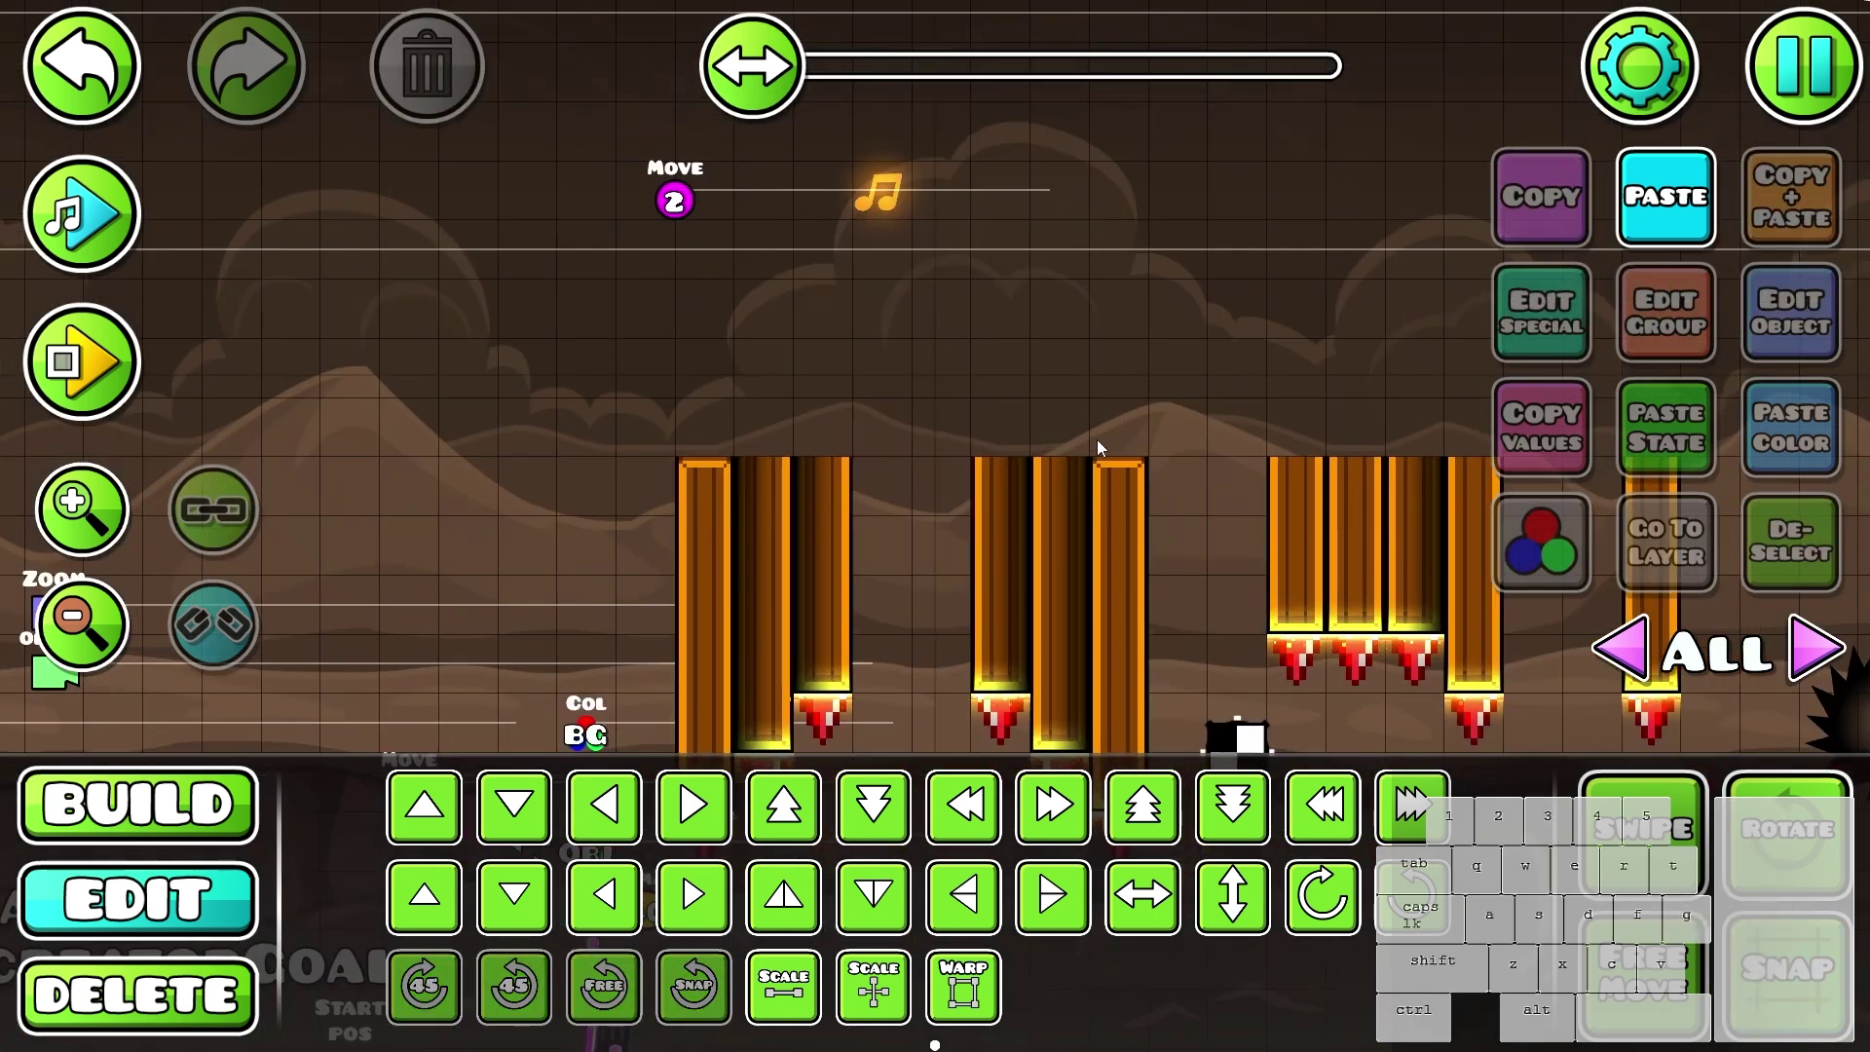
# - Save the level and resume editing
pyautogui.press('Escape')
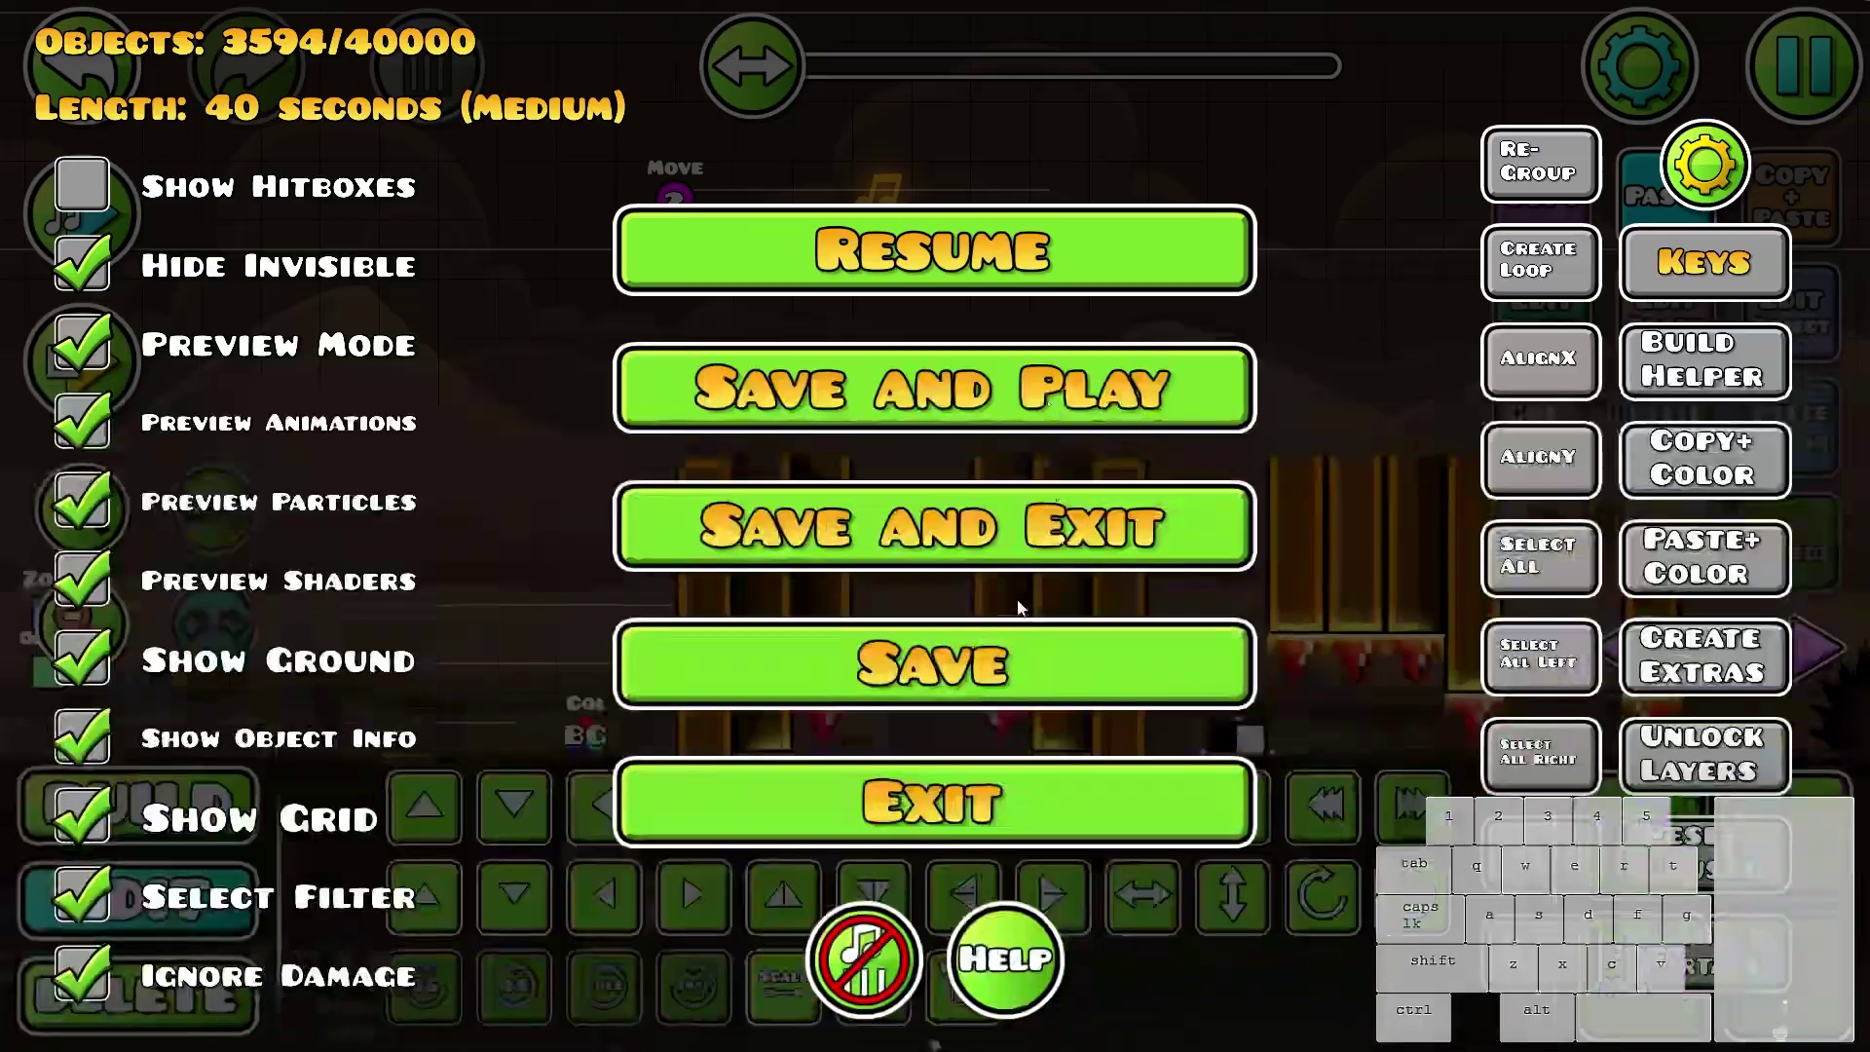
pyautogui.click(1020, 654)
pyautogui.click(1021, 654)
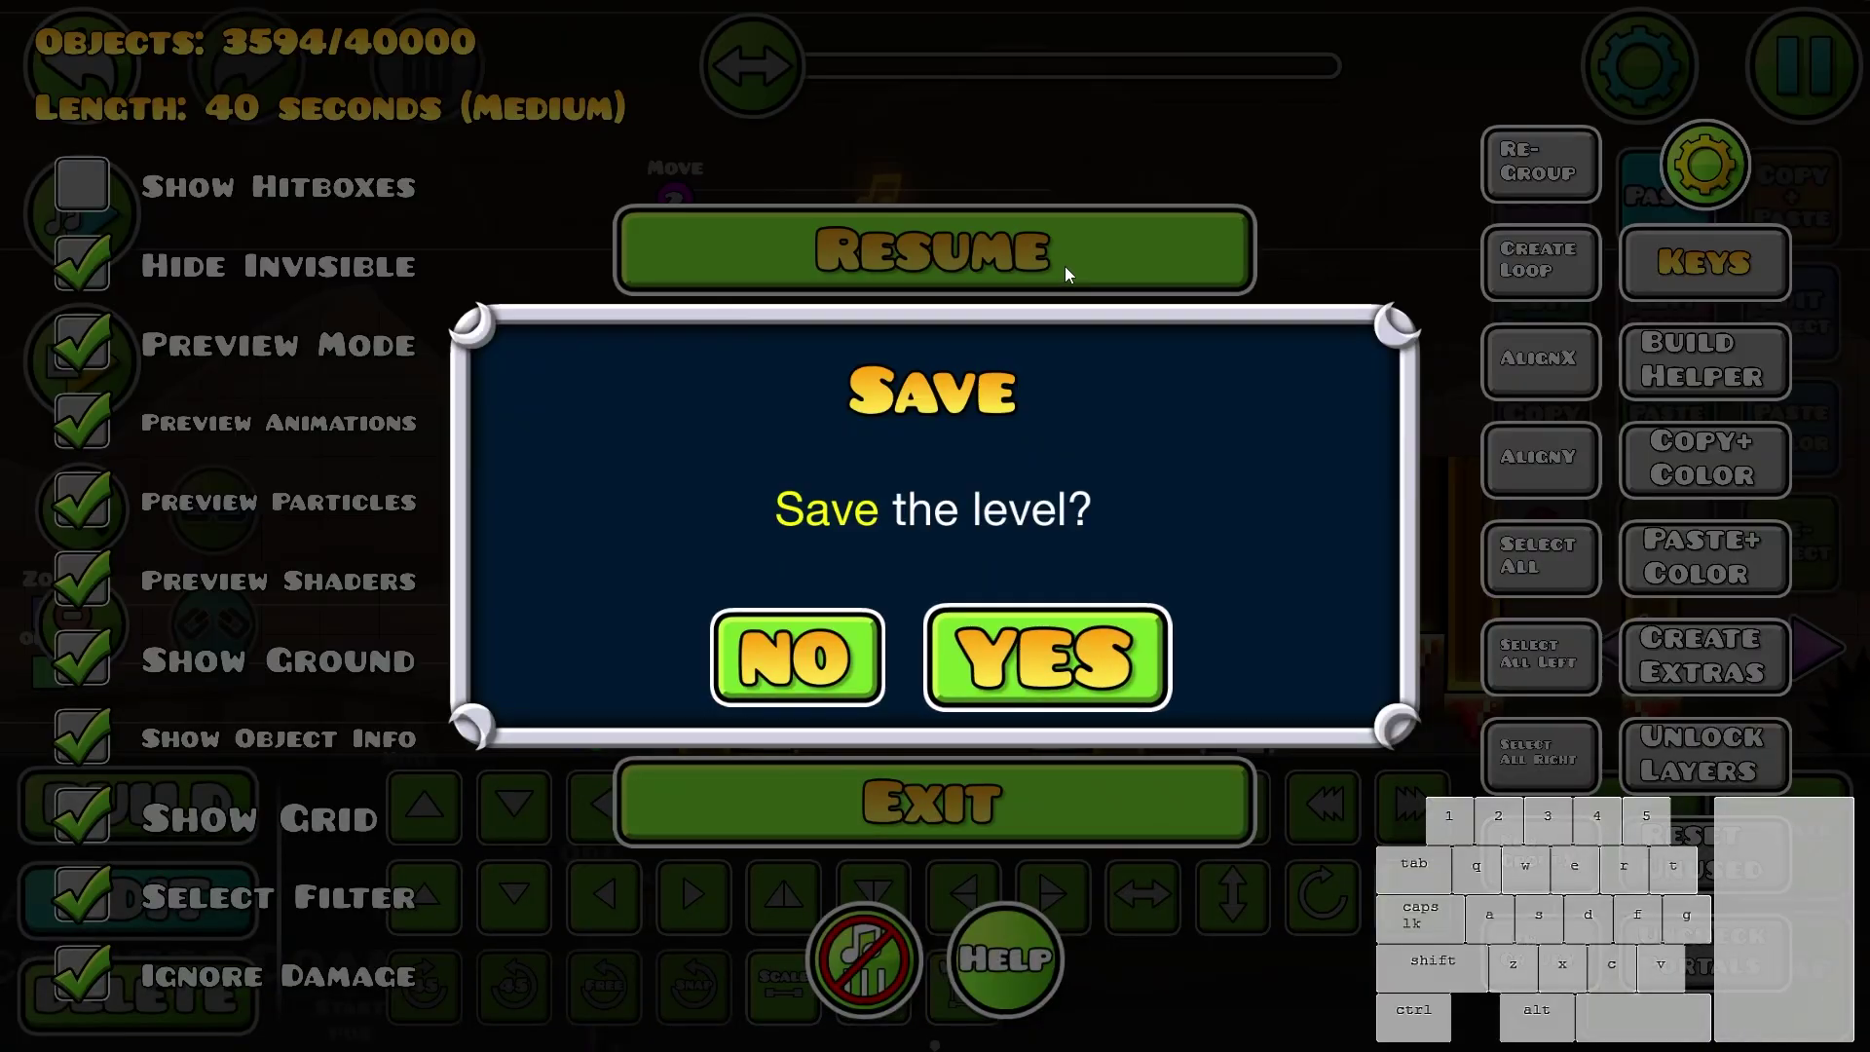
pyautogui.click(1065, 265)
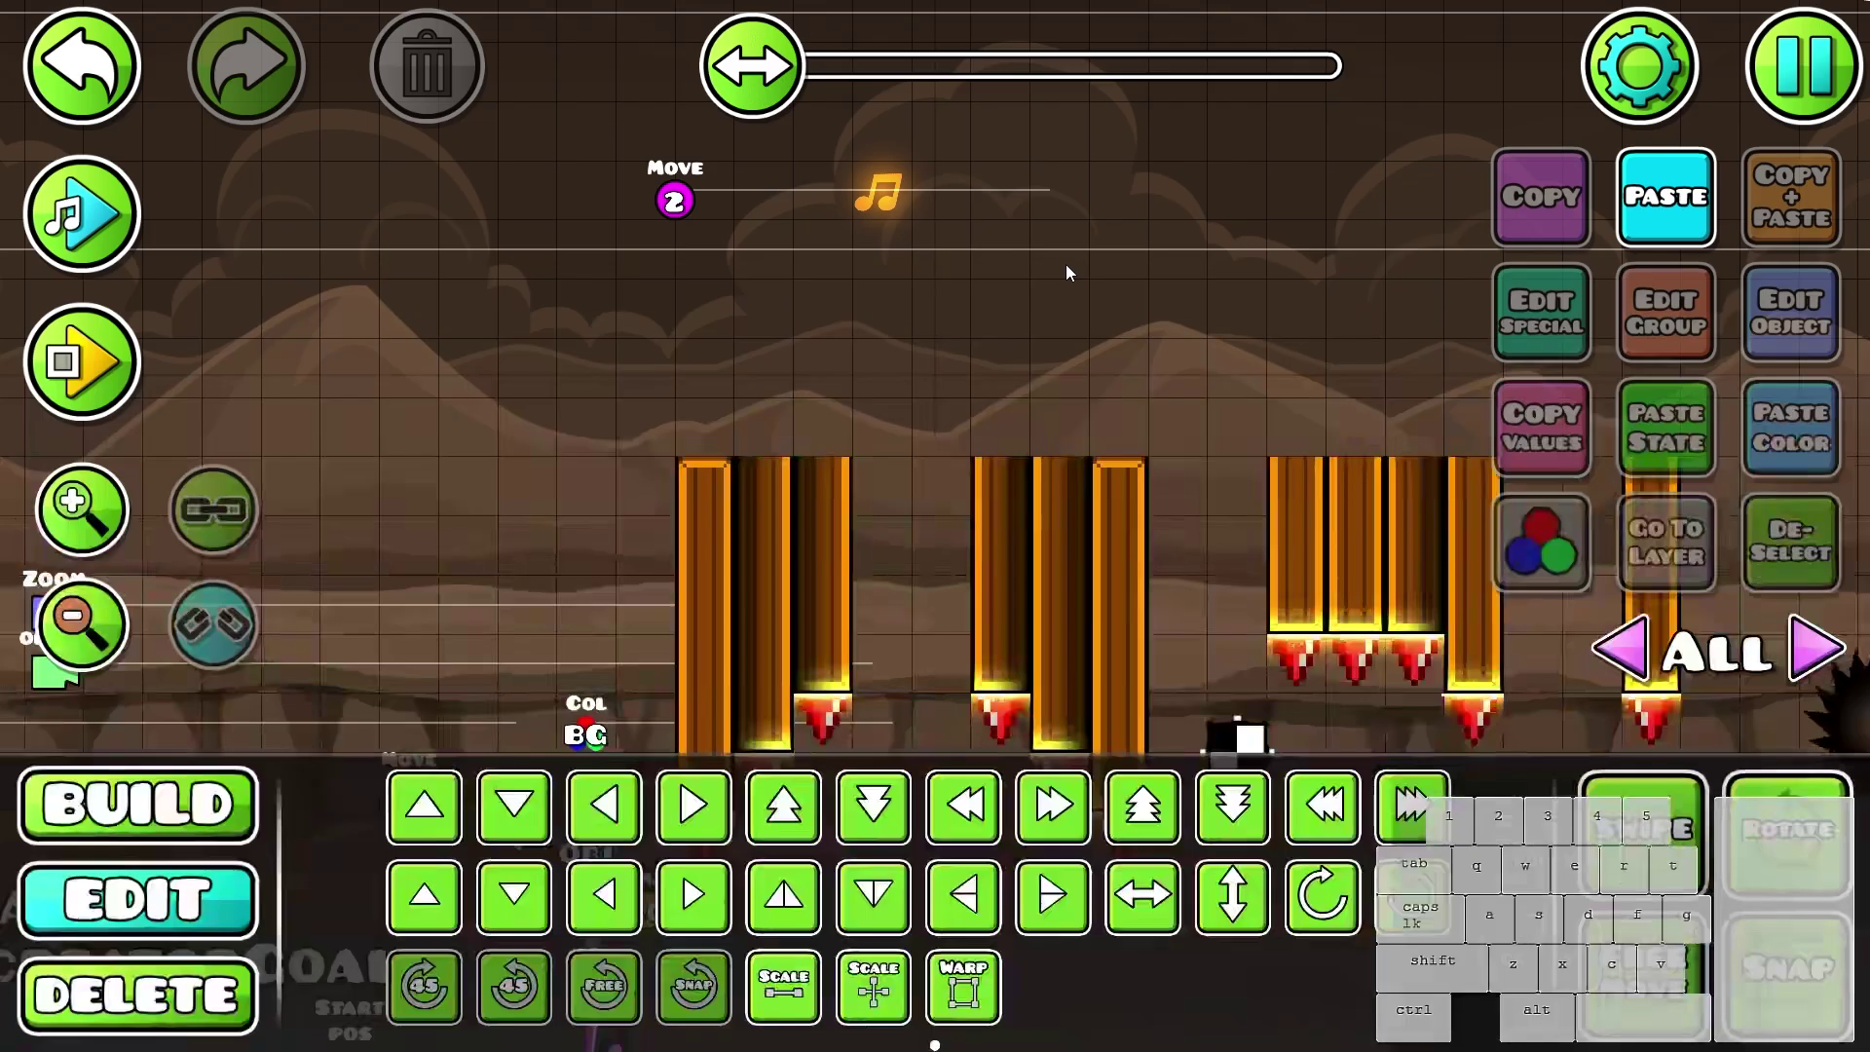
# - Look through the build object categories for decorations suited to the ship section
pyautogui.press('1')
pyautogui.scroll(-5, 1161, 274)
pyautogui.scroll(1, 1203, 306)
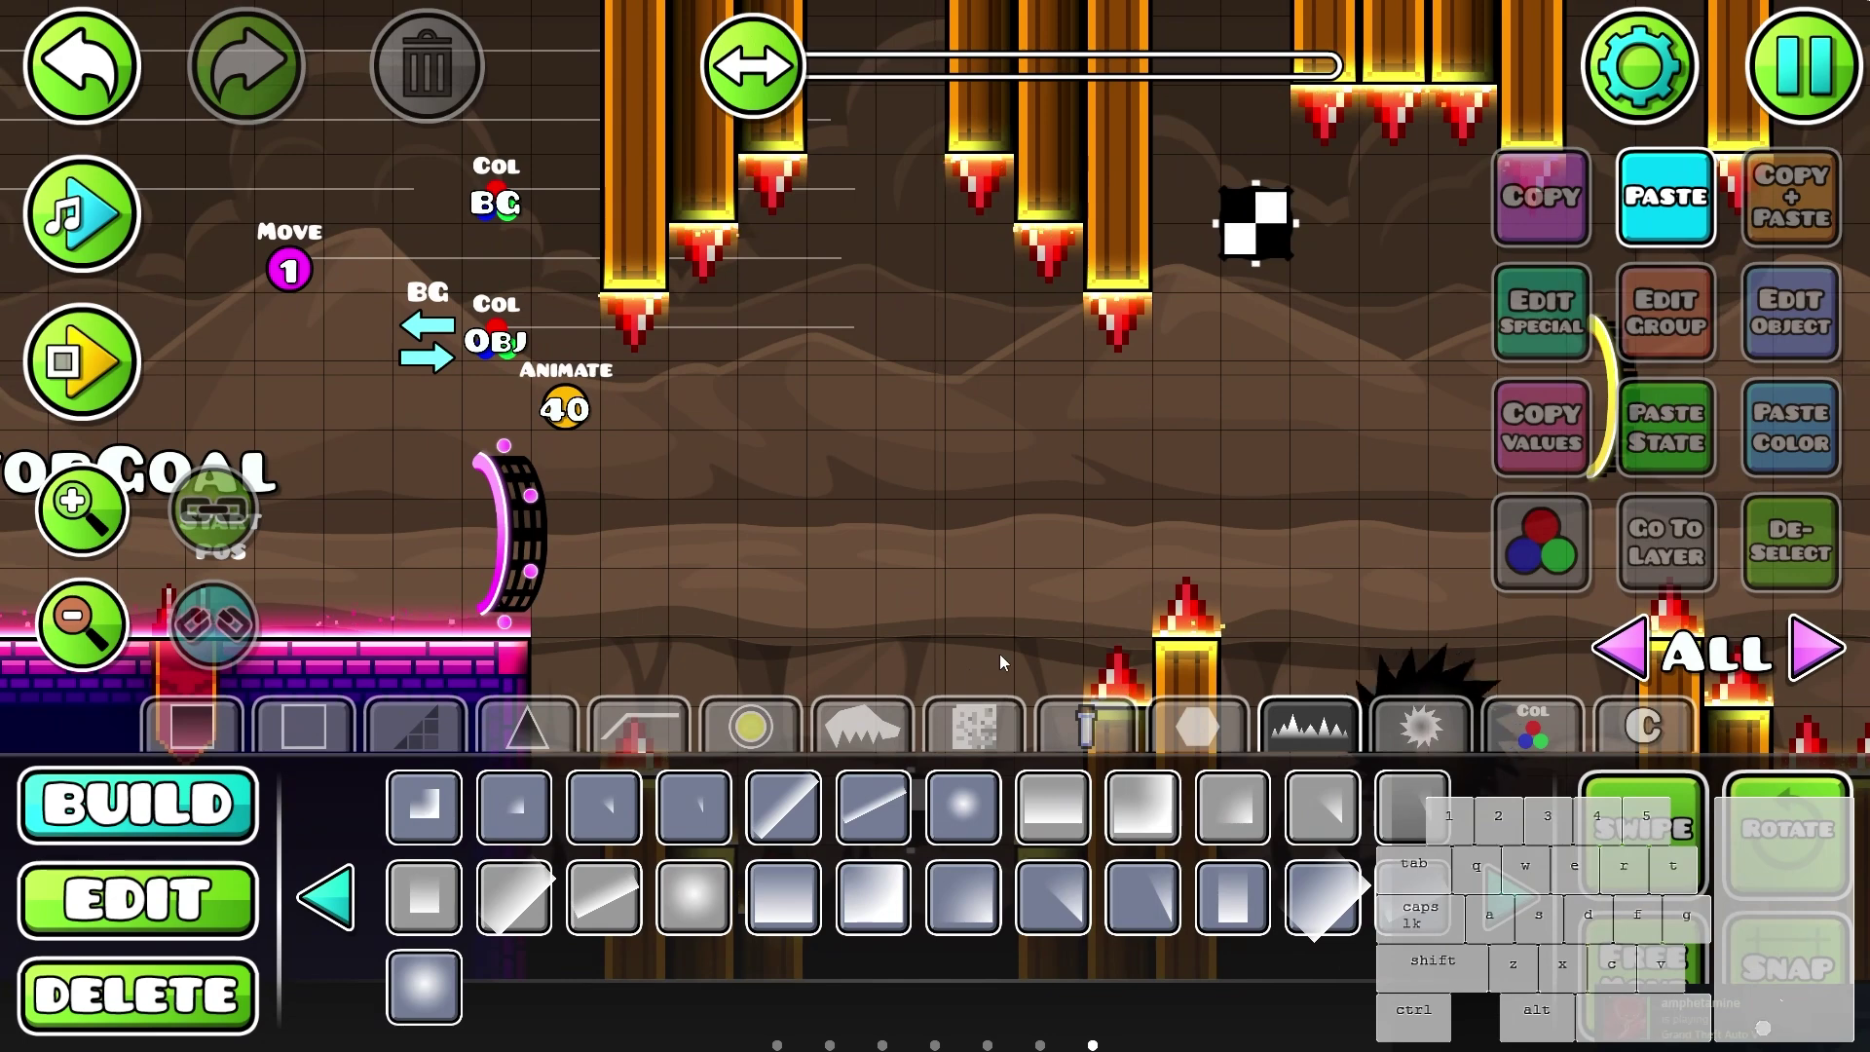
pyautogui.click(862, 725)
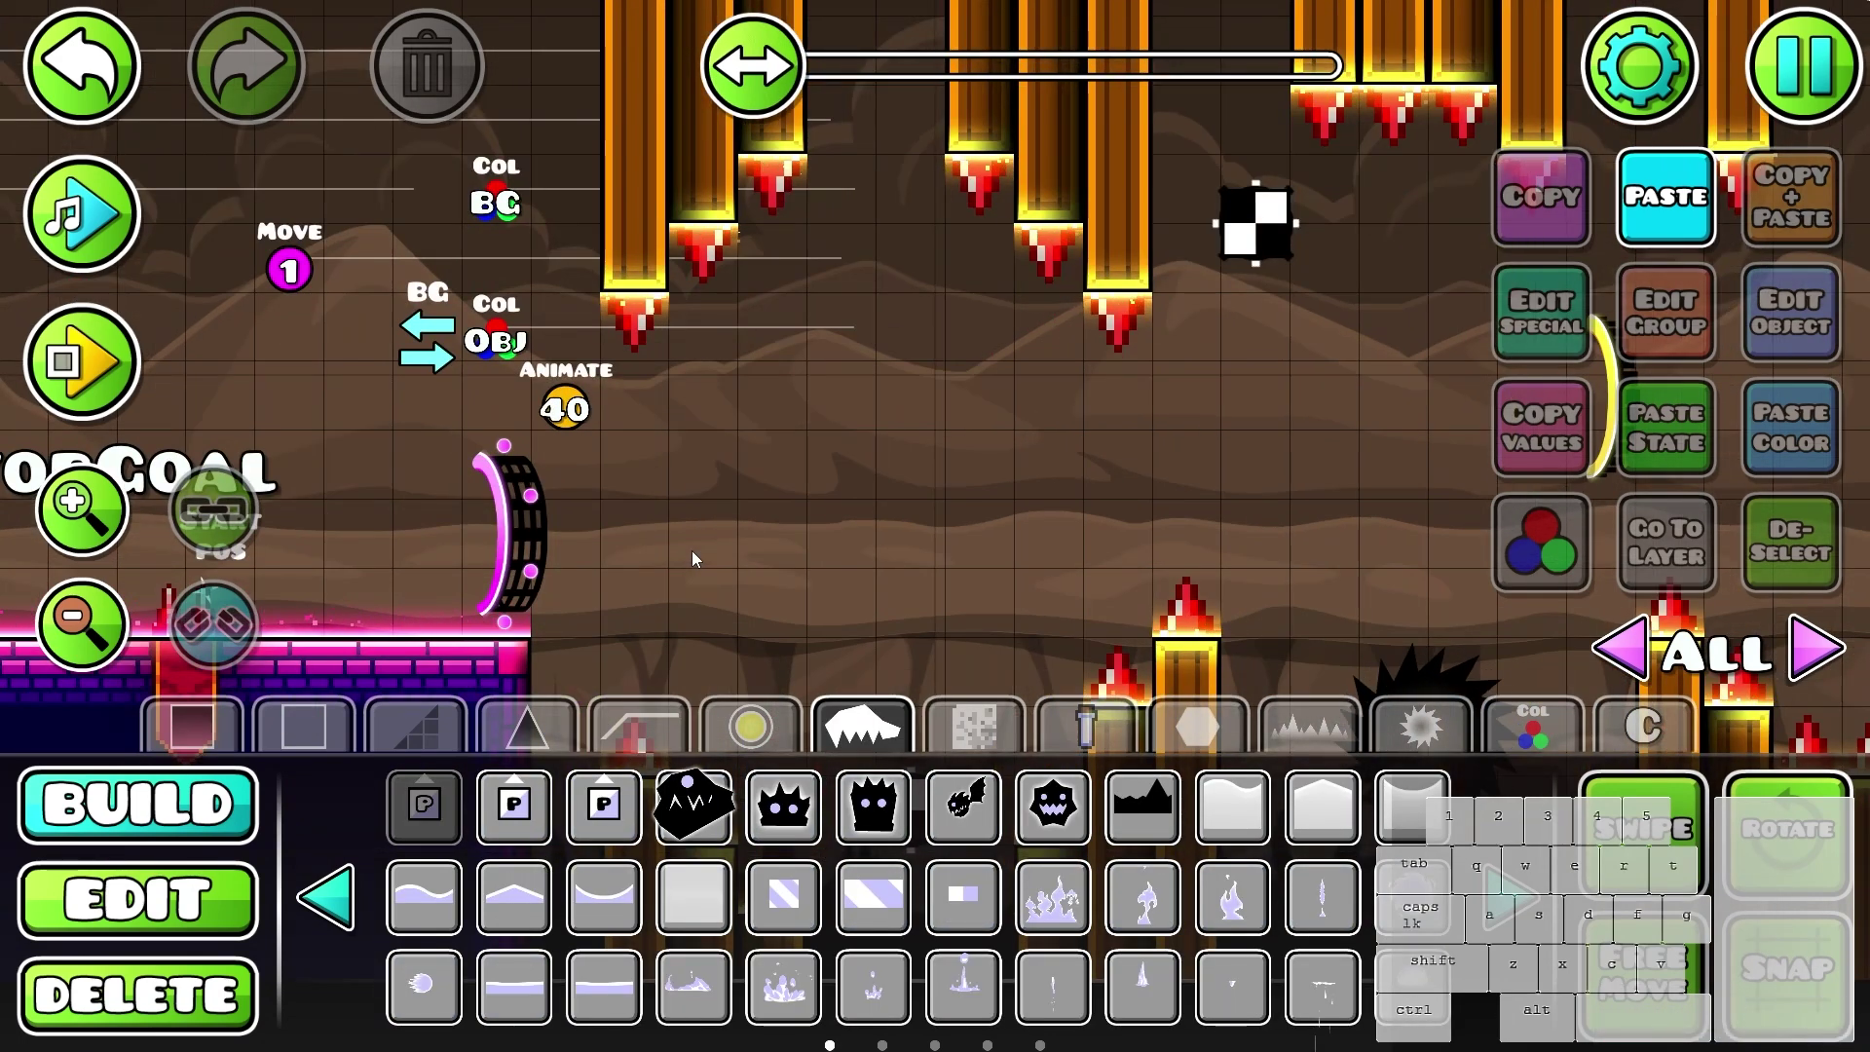
pyautogui.scroll(-3, 692, 551)
pyautogui.scroll(2, 697, 557)
pyautogui.moveTo(921, 553); pyautogui.dragTo(695, 520)
pyautogui.click(1197, 726)
# - Place an arrow decoration on the ship's flight path and duplicate it three times along the section
pyautogui.click(1421, 725)
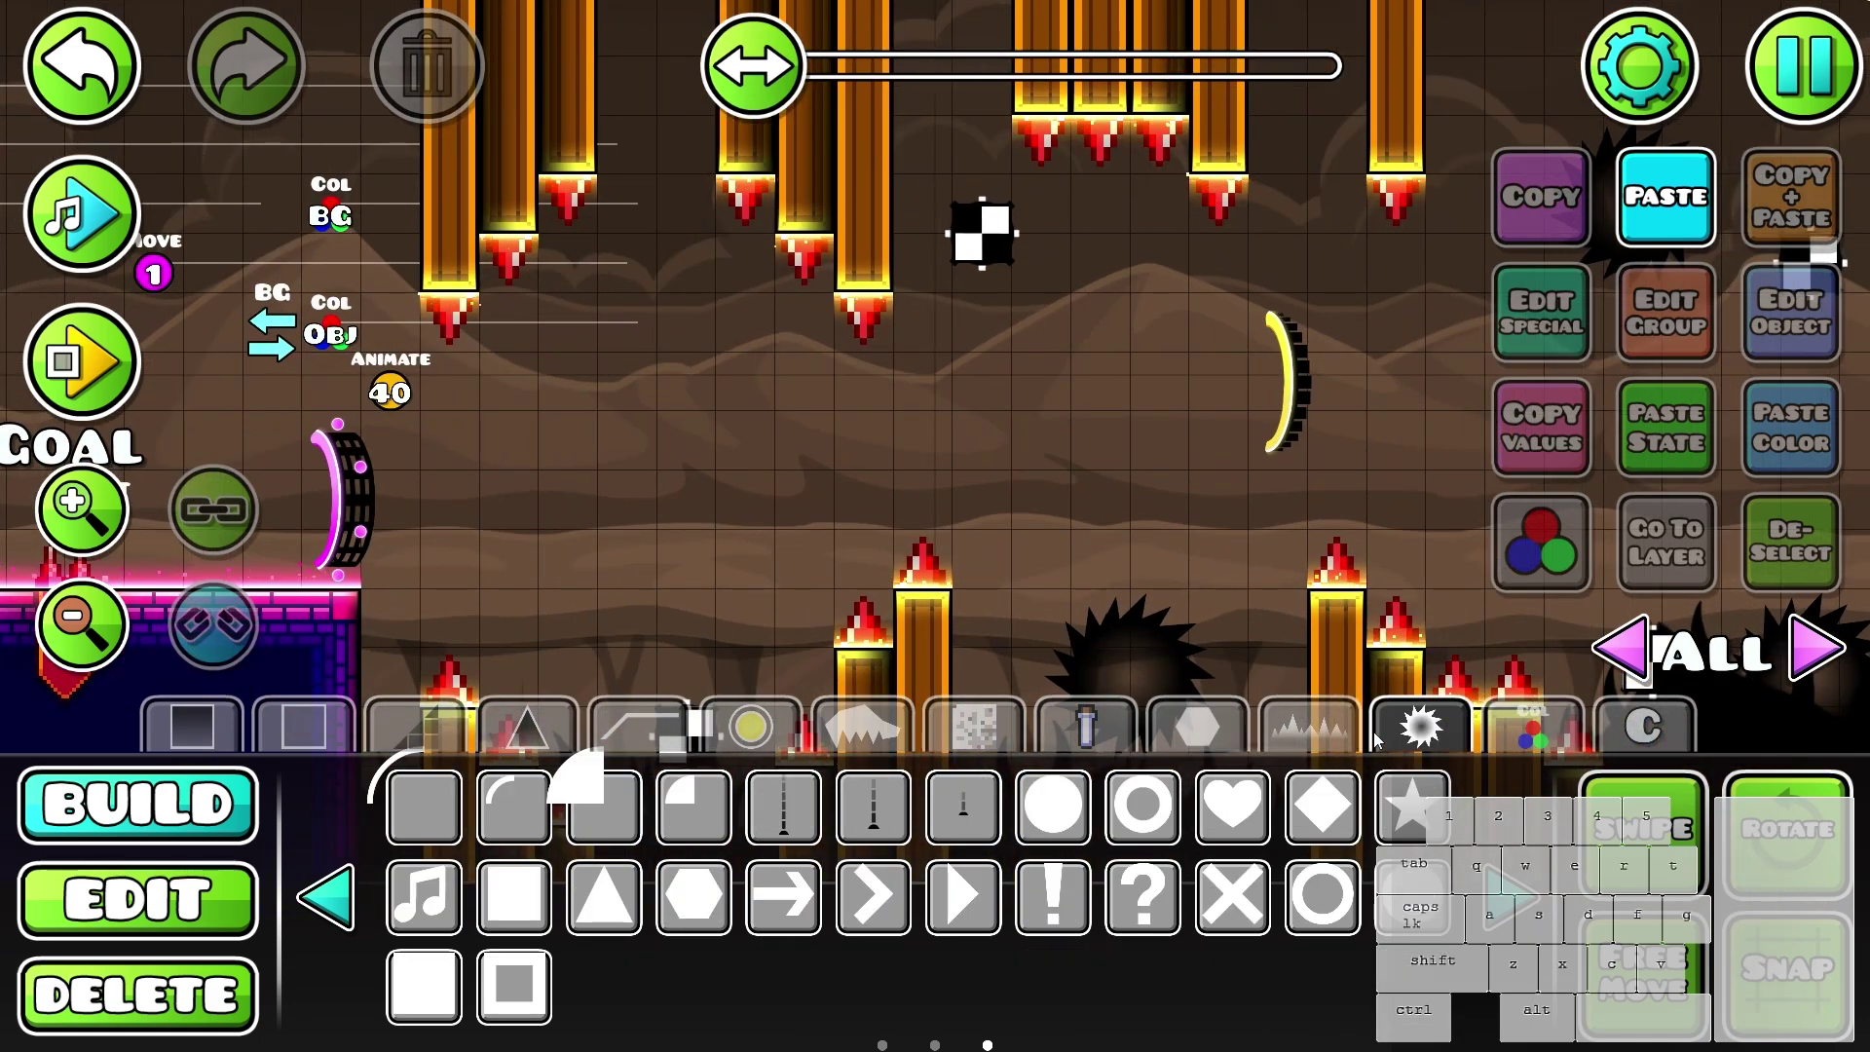
pyautogui.click(490, 431)
pyautogui.press('2')
pyautogui.press('f')
pyautogui.moveTo(510, 433); pyautogui.dragTo(1477, 384)
pyautogui.hotkey('ctrl', 'd')
pyautogui.hotkey('ctrl', 'd')
pyautogui.hotkey('ctrl', 'd')
pyautogui.moveTo(1279, 485); pyautogui.dragTo(1073, 511)
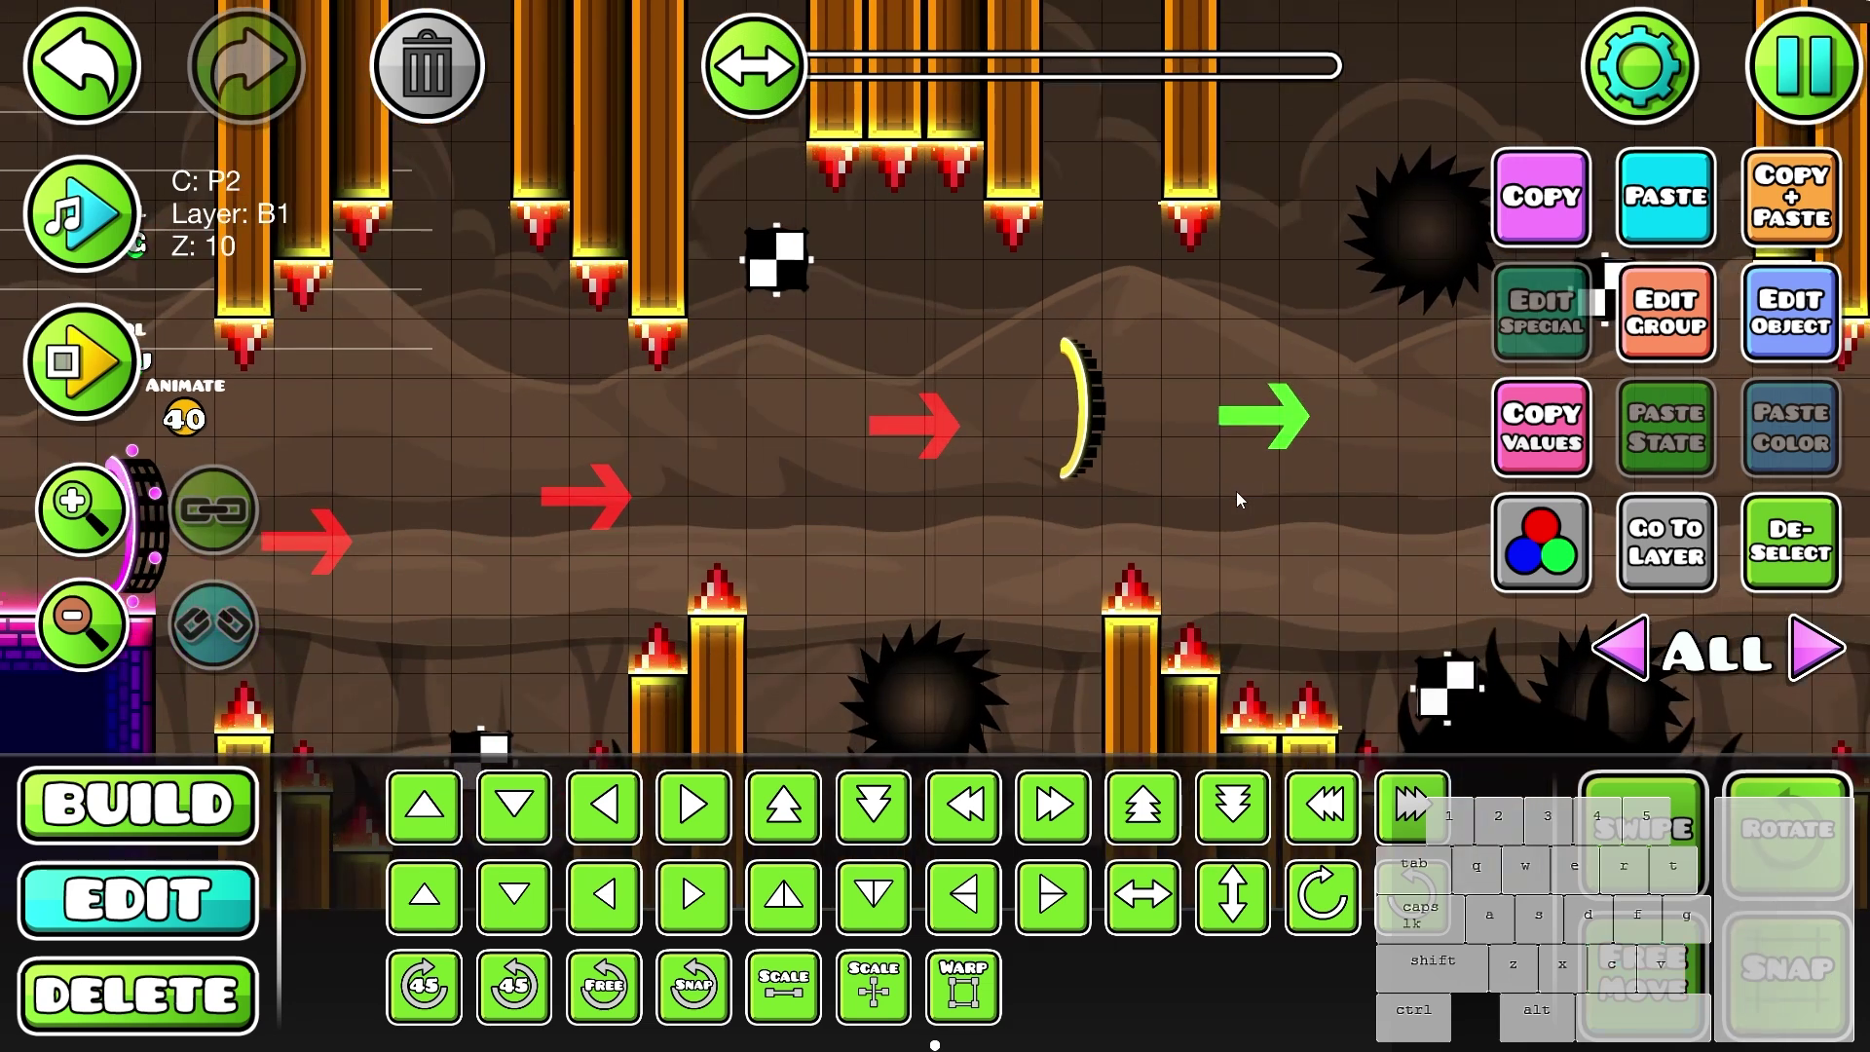
# - Delete the four arrow decorations from the ship's flight path
pyautogui.press('3')
pyautogui.click(1242, 422)
pyautogui.click(913, 428)
pyautogui.click(592, 500)
pyautogui.click(310, 545)
# - Place a particle effect object beside the pink ship portal at the start of the ship section
pyautogui.press('1')
pyautogui.moveTo(306, 550); pyautogui.dragTo(624, 635)
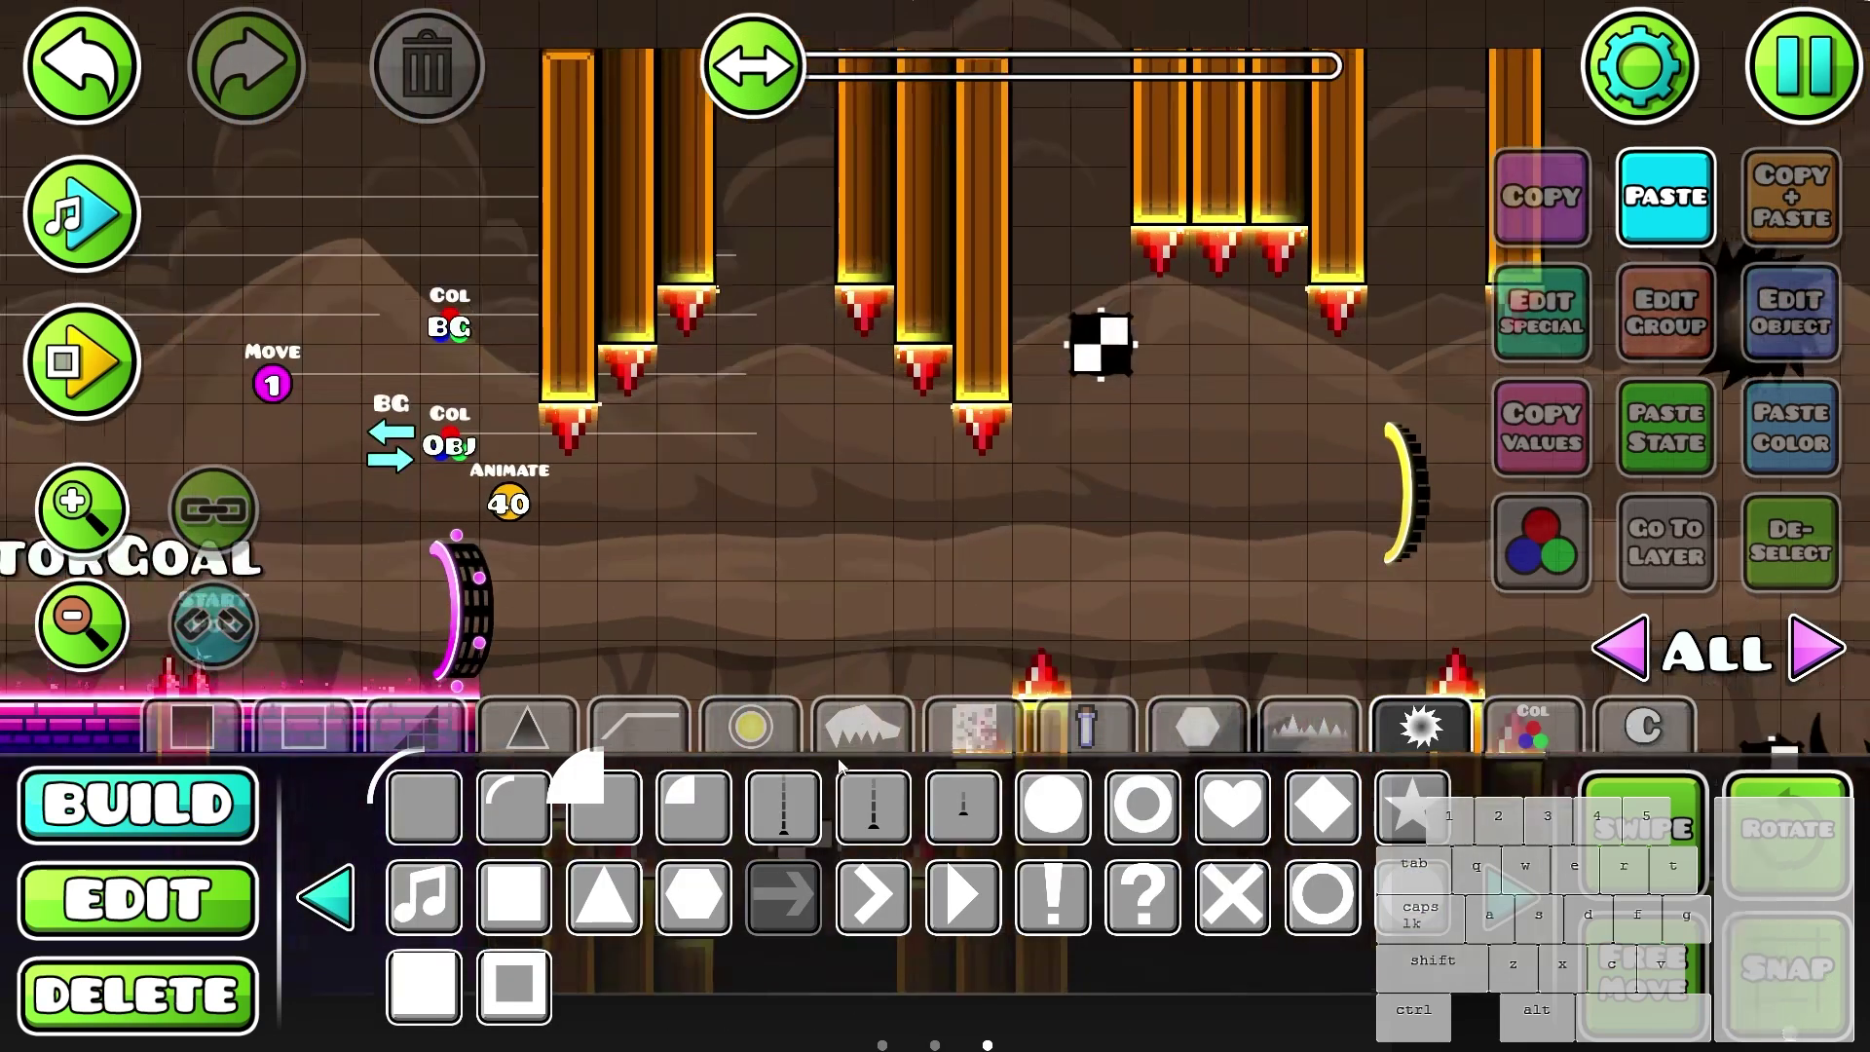
pyautogui.click(864, 722)
pyautogui.scroll(2, 559, 592)
pyautogui.click(424, 806)
pyautogui.click(458, 639)
pyautogui.press('2')
pyautogui.scroll(-2, 500, 639)
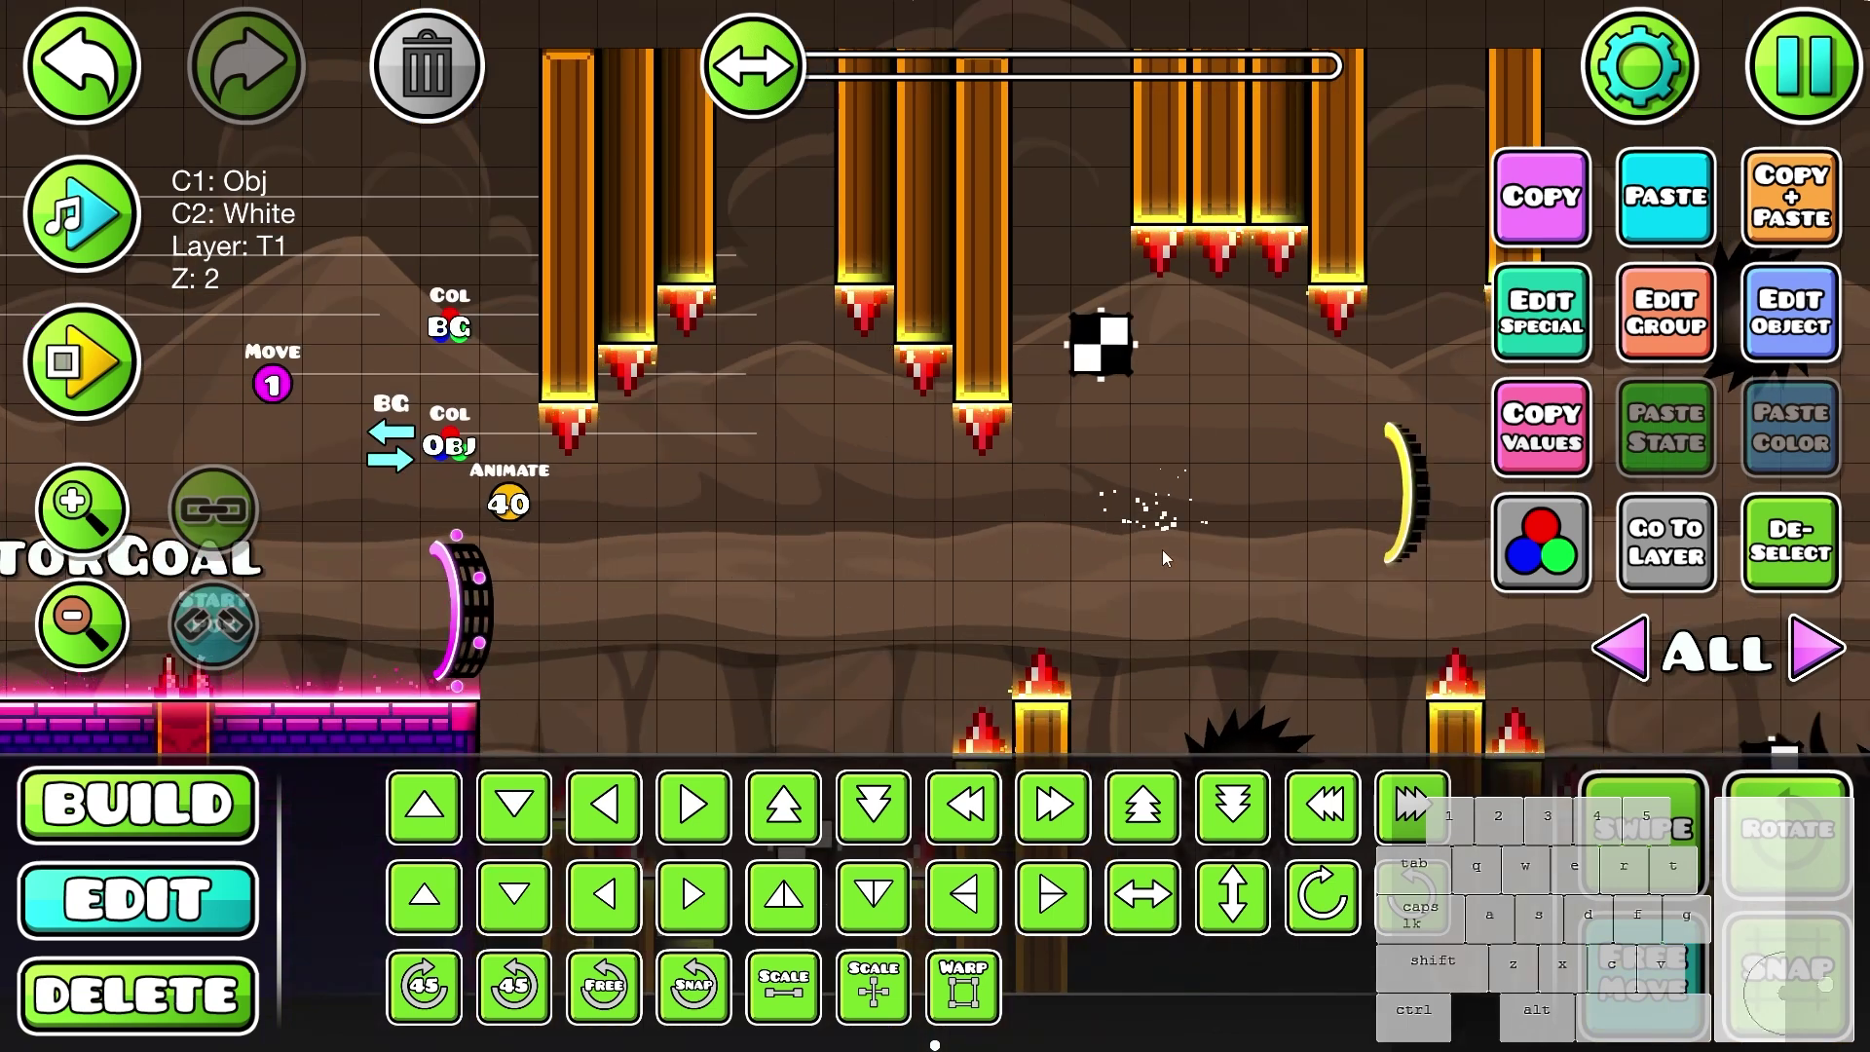
# - Move the particle object along the ship section and back to just past the pink portal
pyautogui.moveTo(1480, 484); pyautogui.dragTo(896, 468)
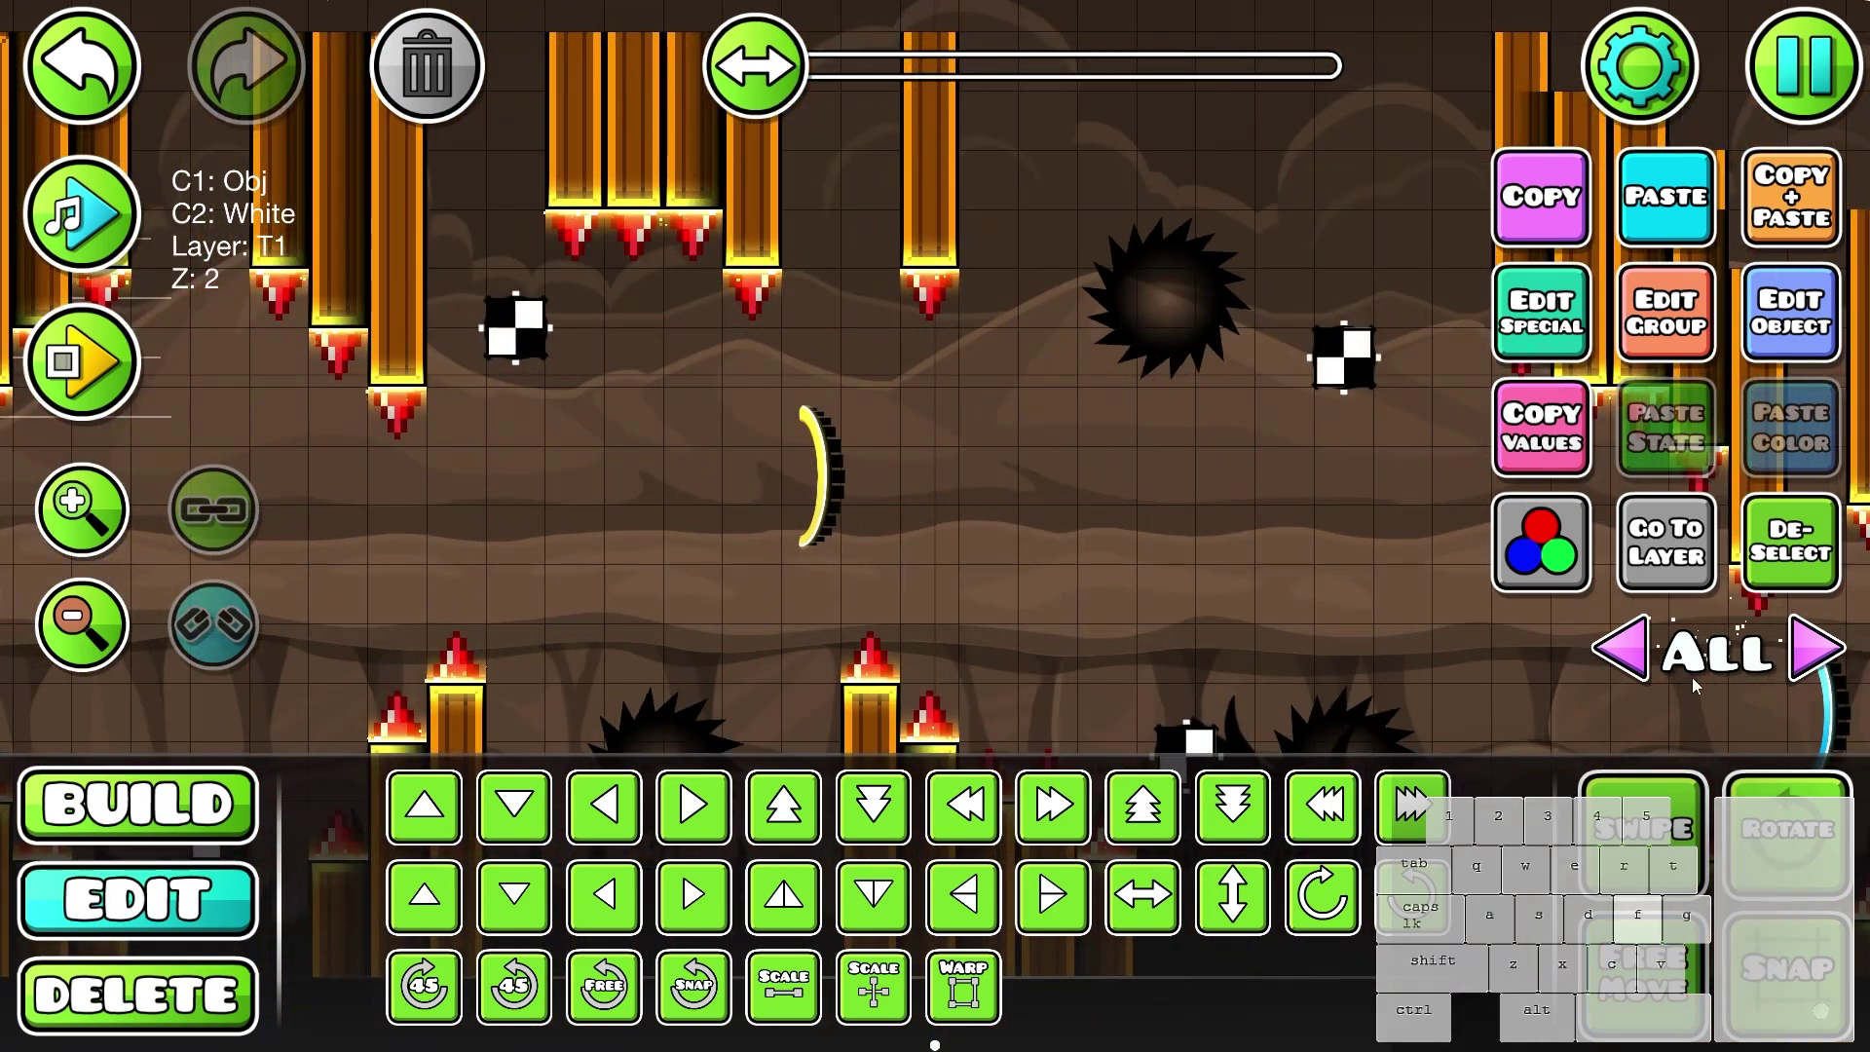
pyautogui.hscroll(-5, 1269, 482)
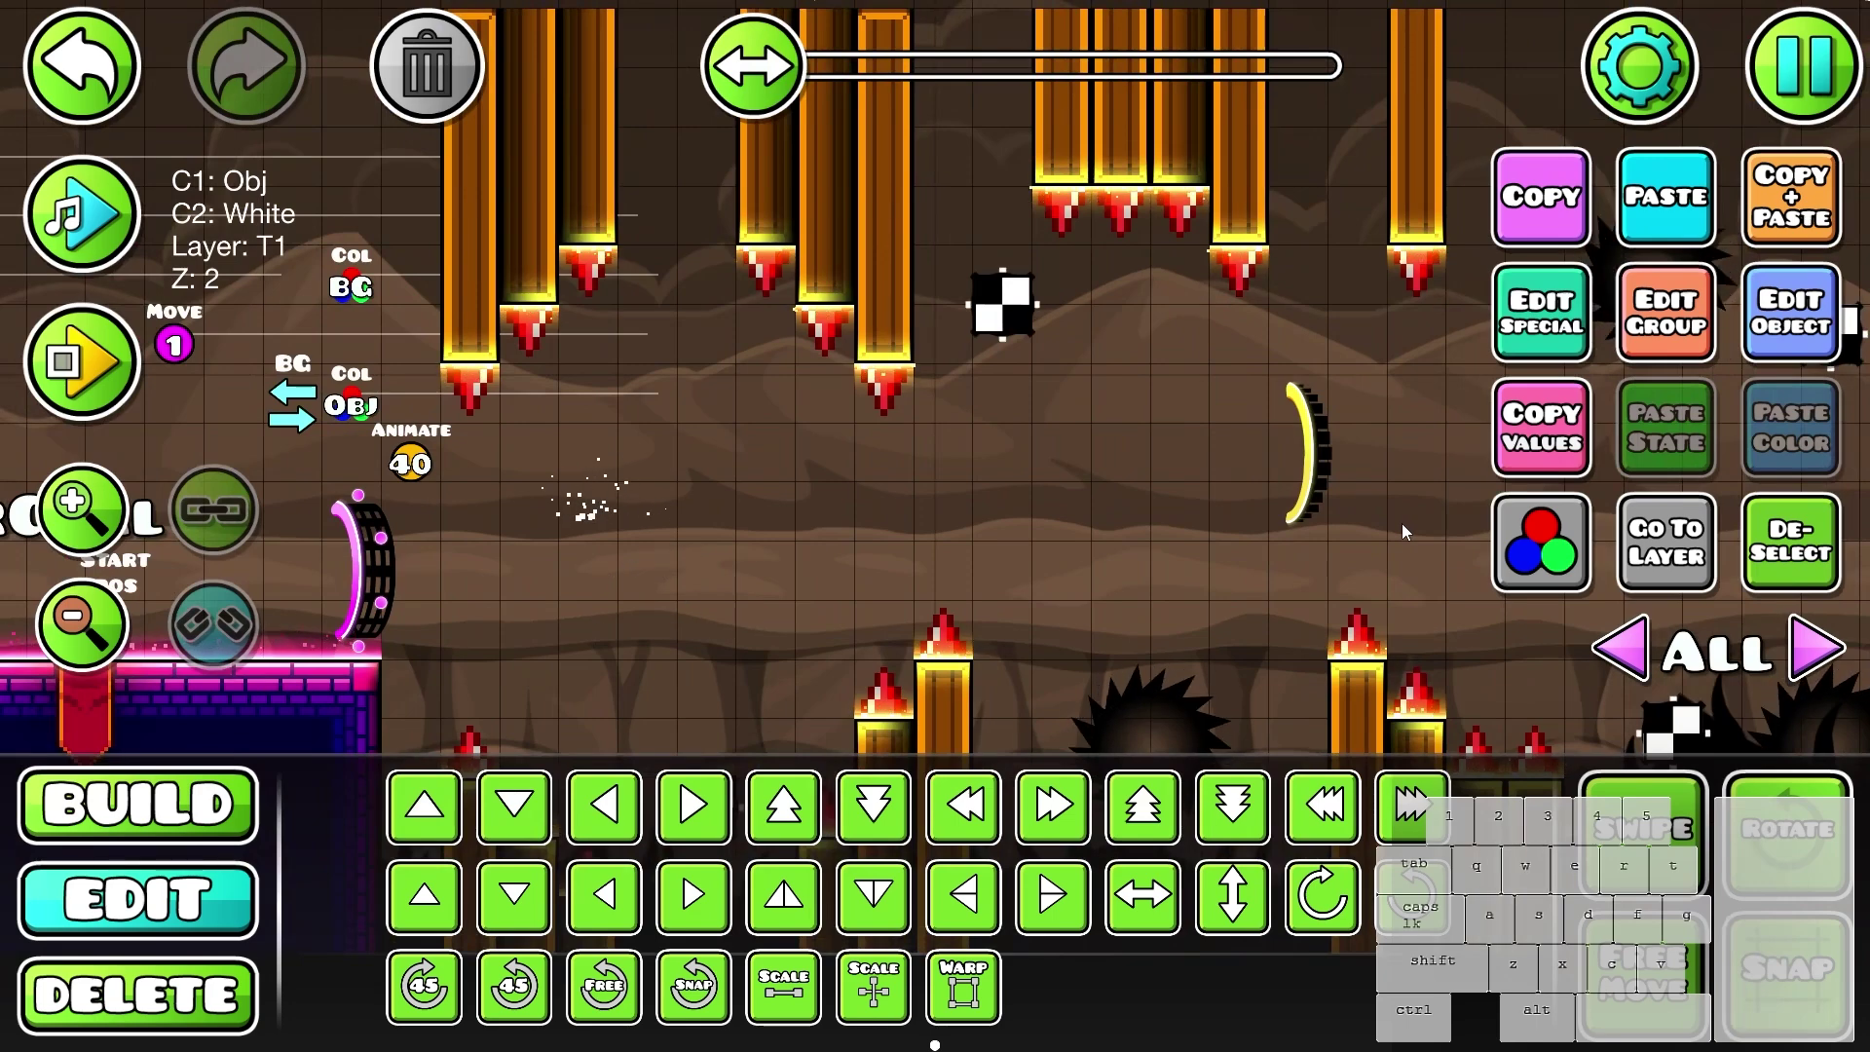
pyautogui.scroll(1, 728, 428)
pyautogui.moveTo(1074, 450); pyautogui.dragTo(1232, 388)
pyautogui.press('s')
pyautogui.scroll(4, 1159, 437)
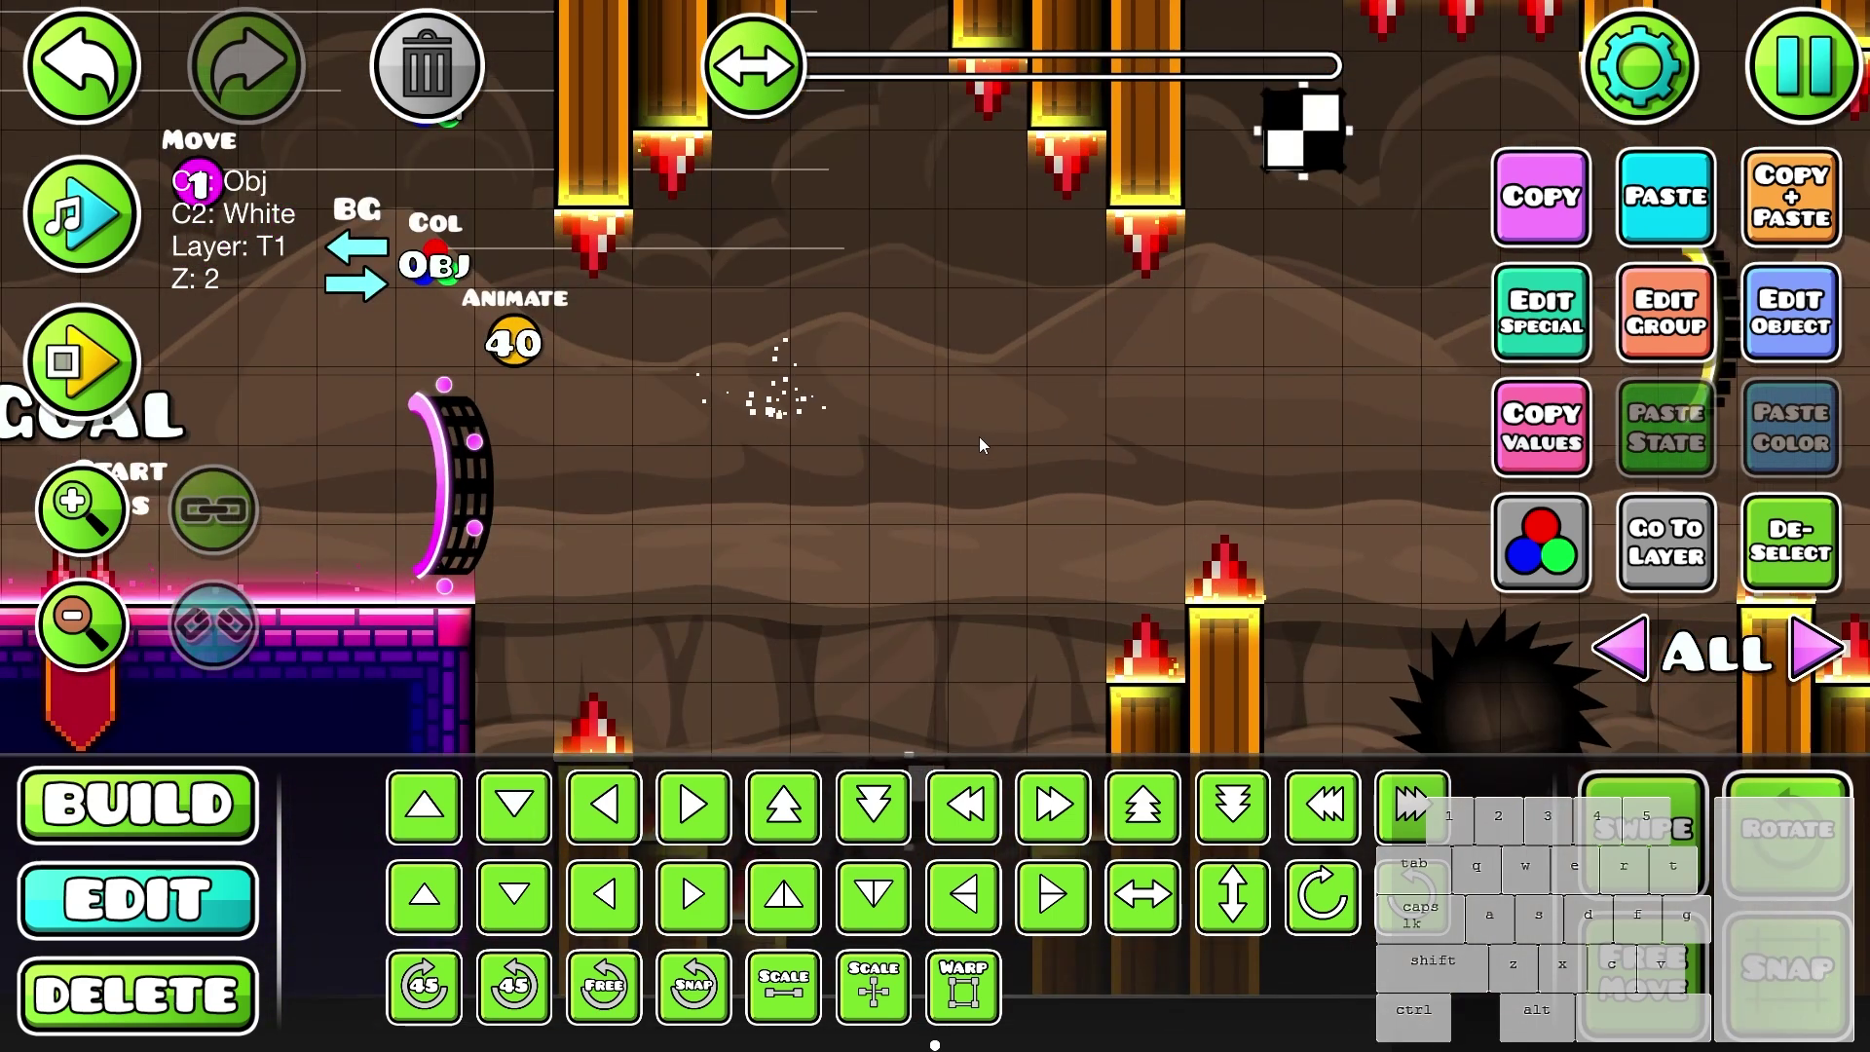
# - Set the particle object's position mode to Relative and apply it
pyautogui.press('1')
pyautogui.click(1516, 324)
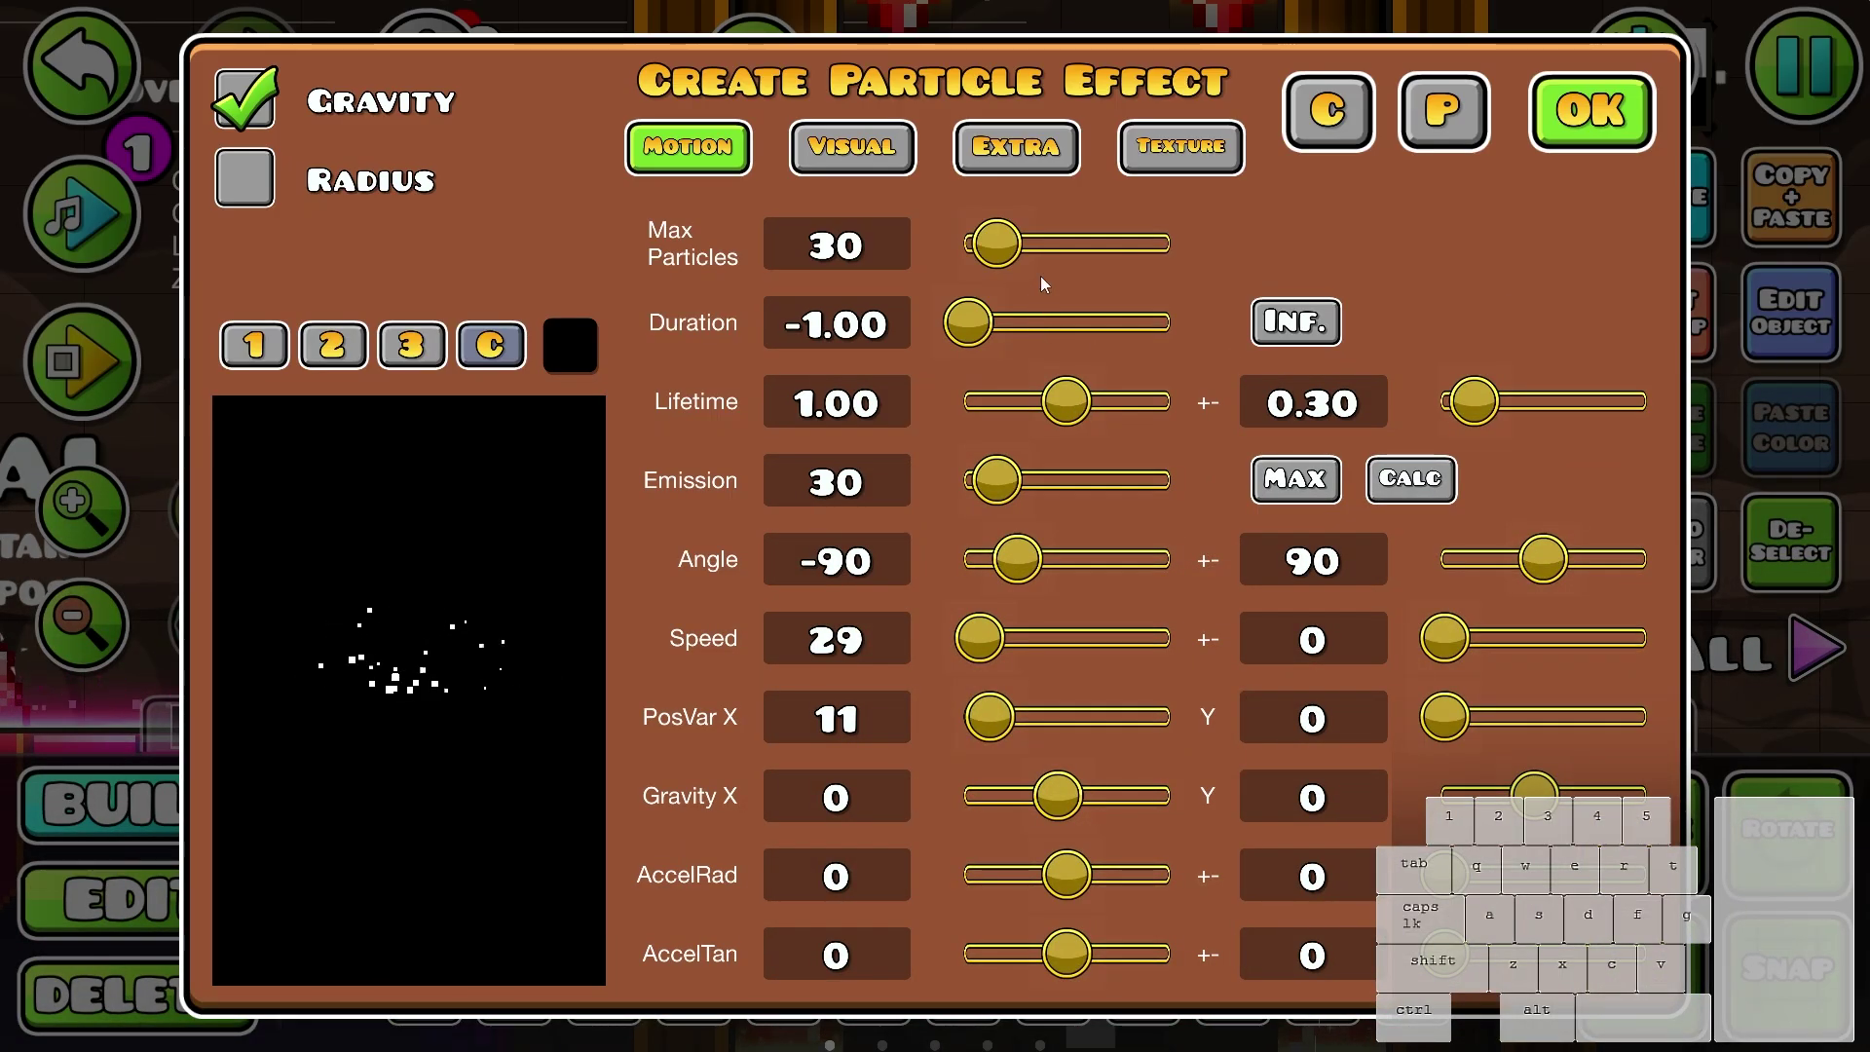
pyautogui.click(1038, 173)
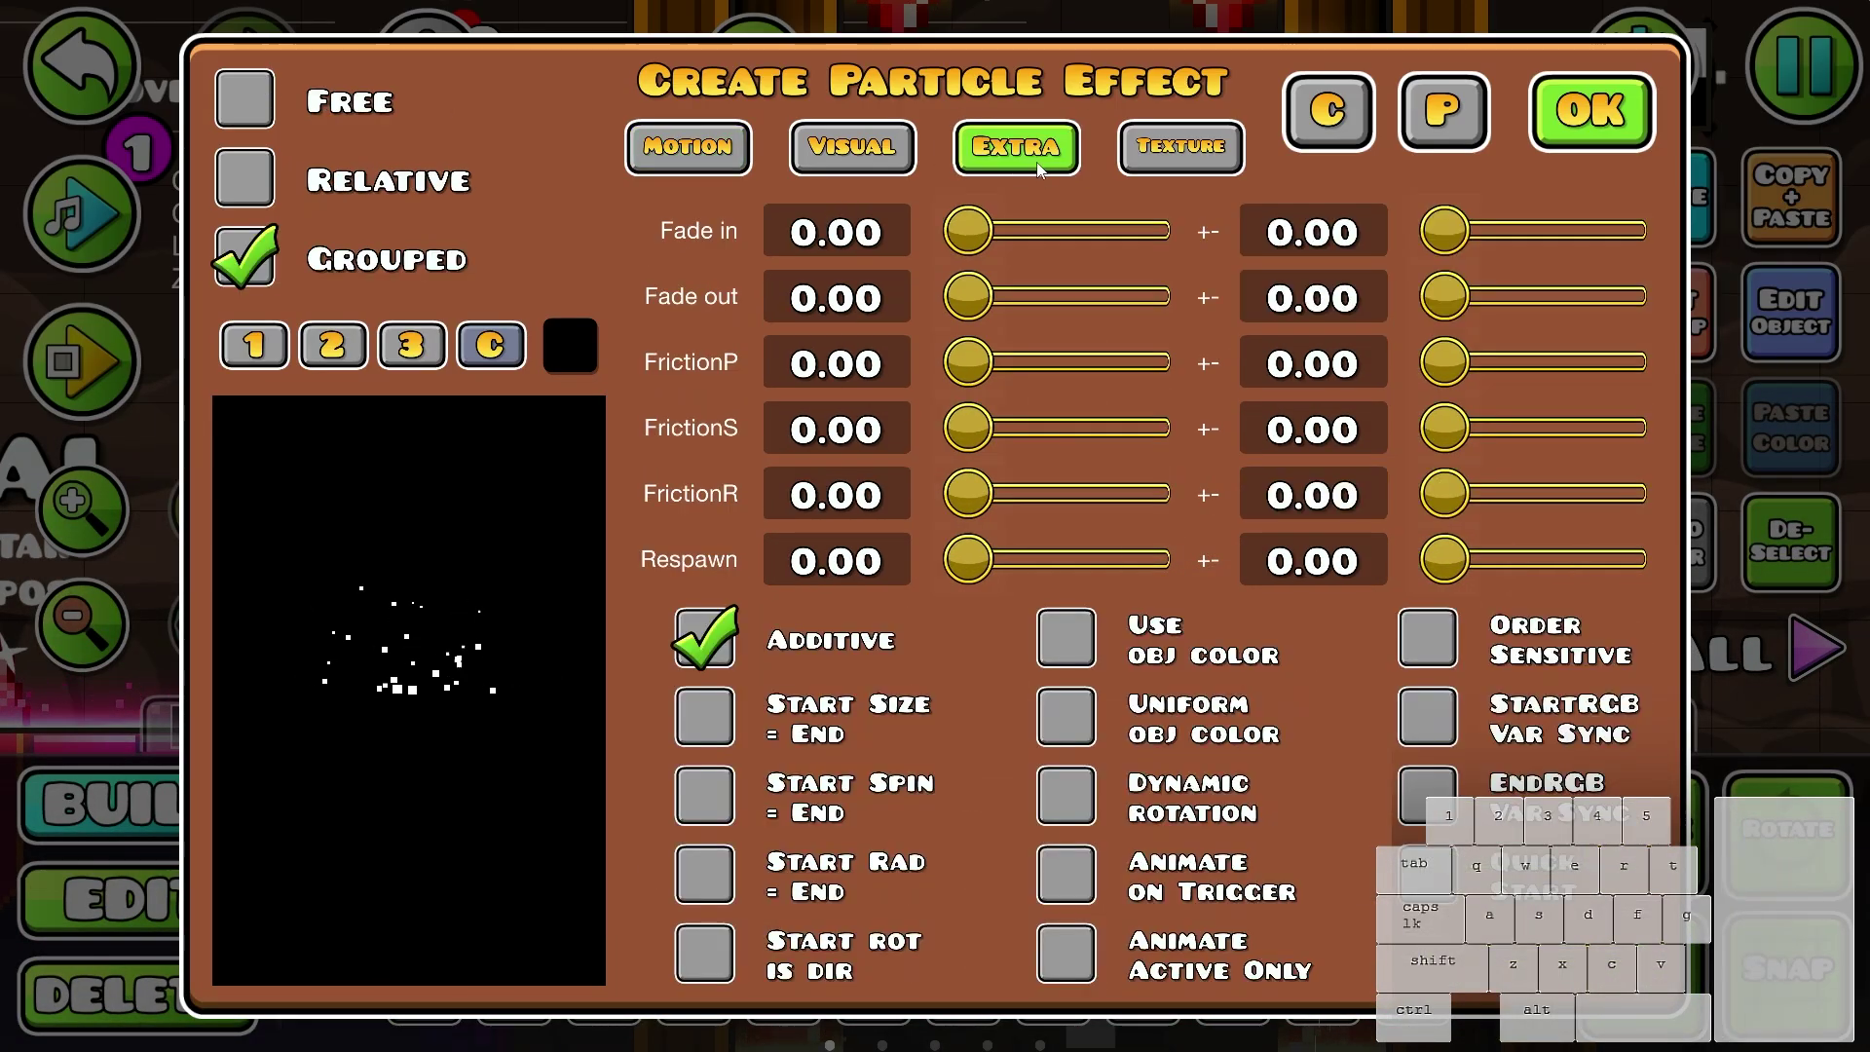
pyautogui.click(251, 198)
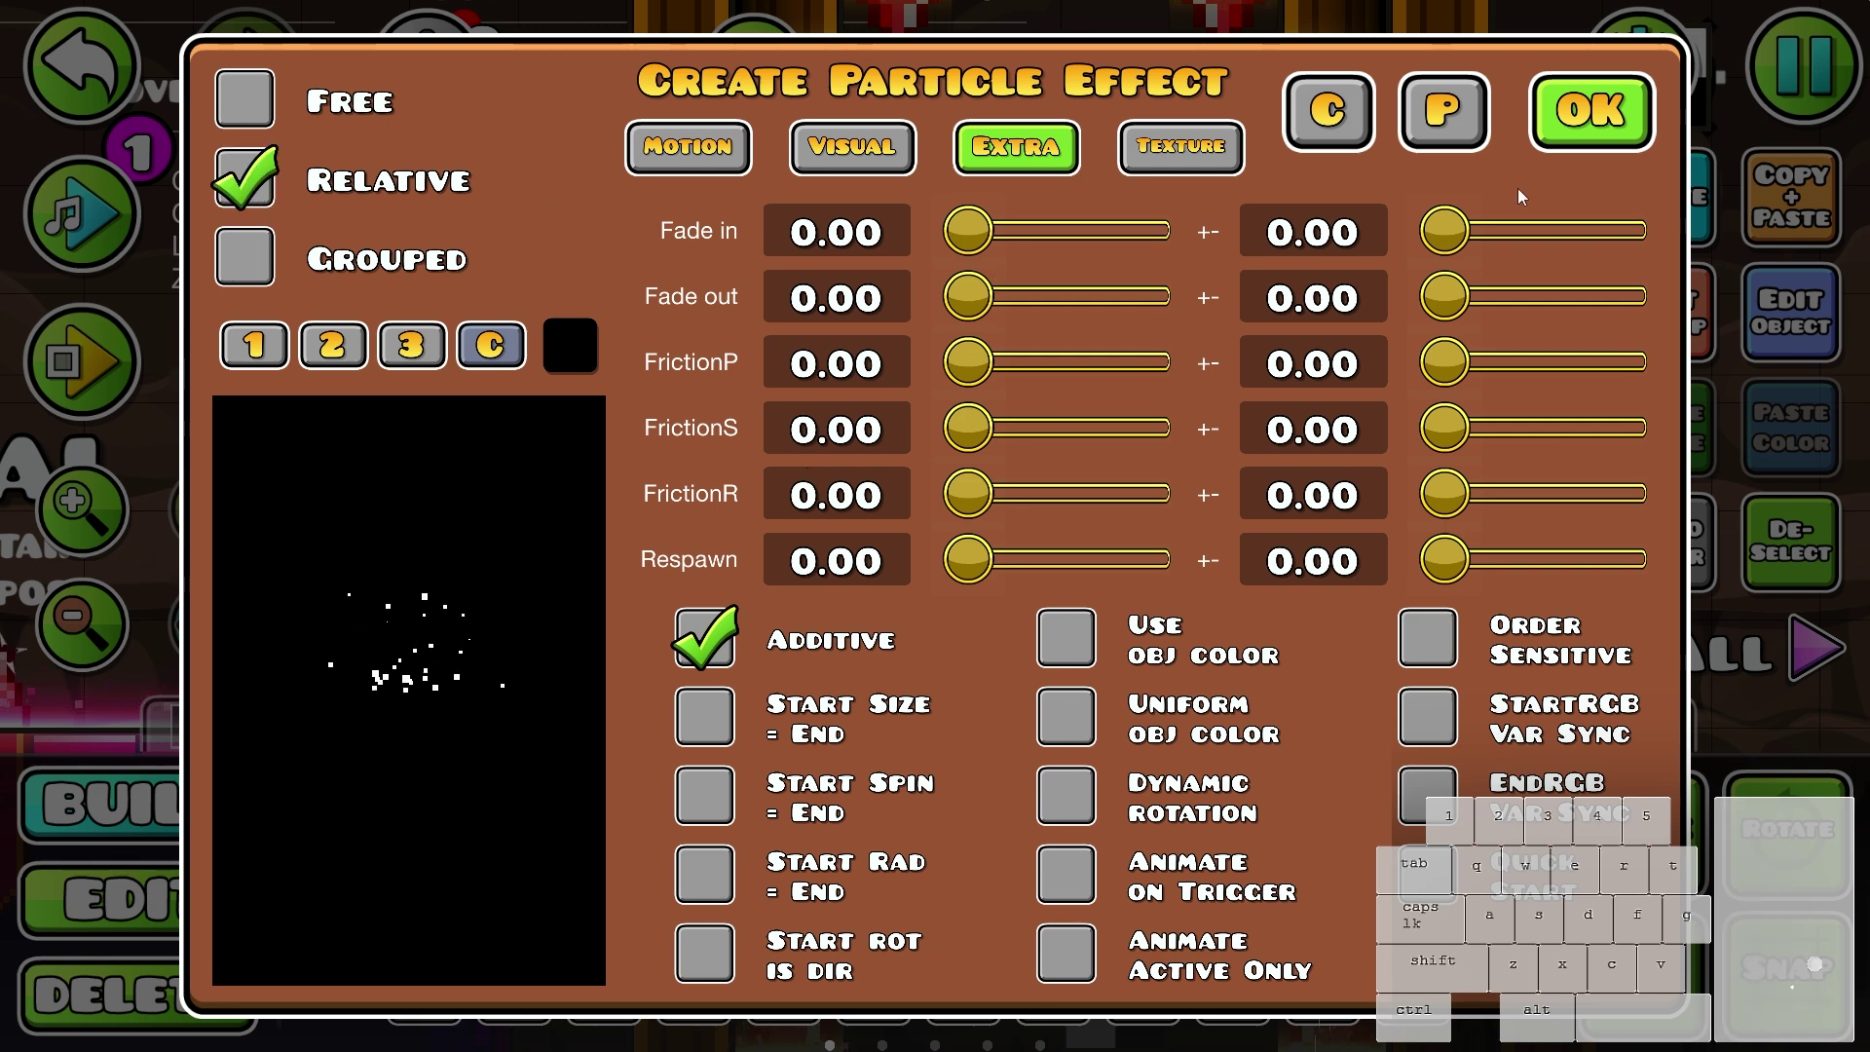
pyautogui.click(1586, 115)
pyautogui.press('2')
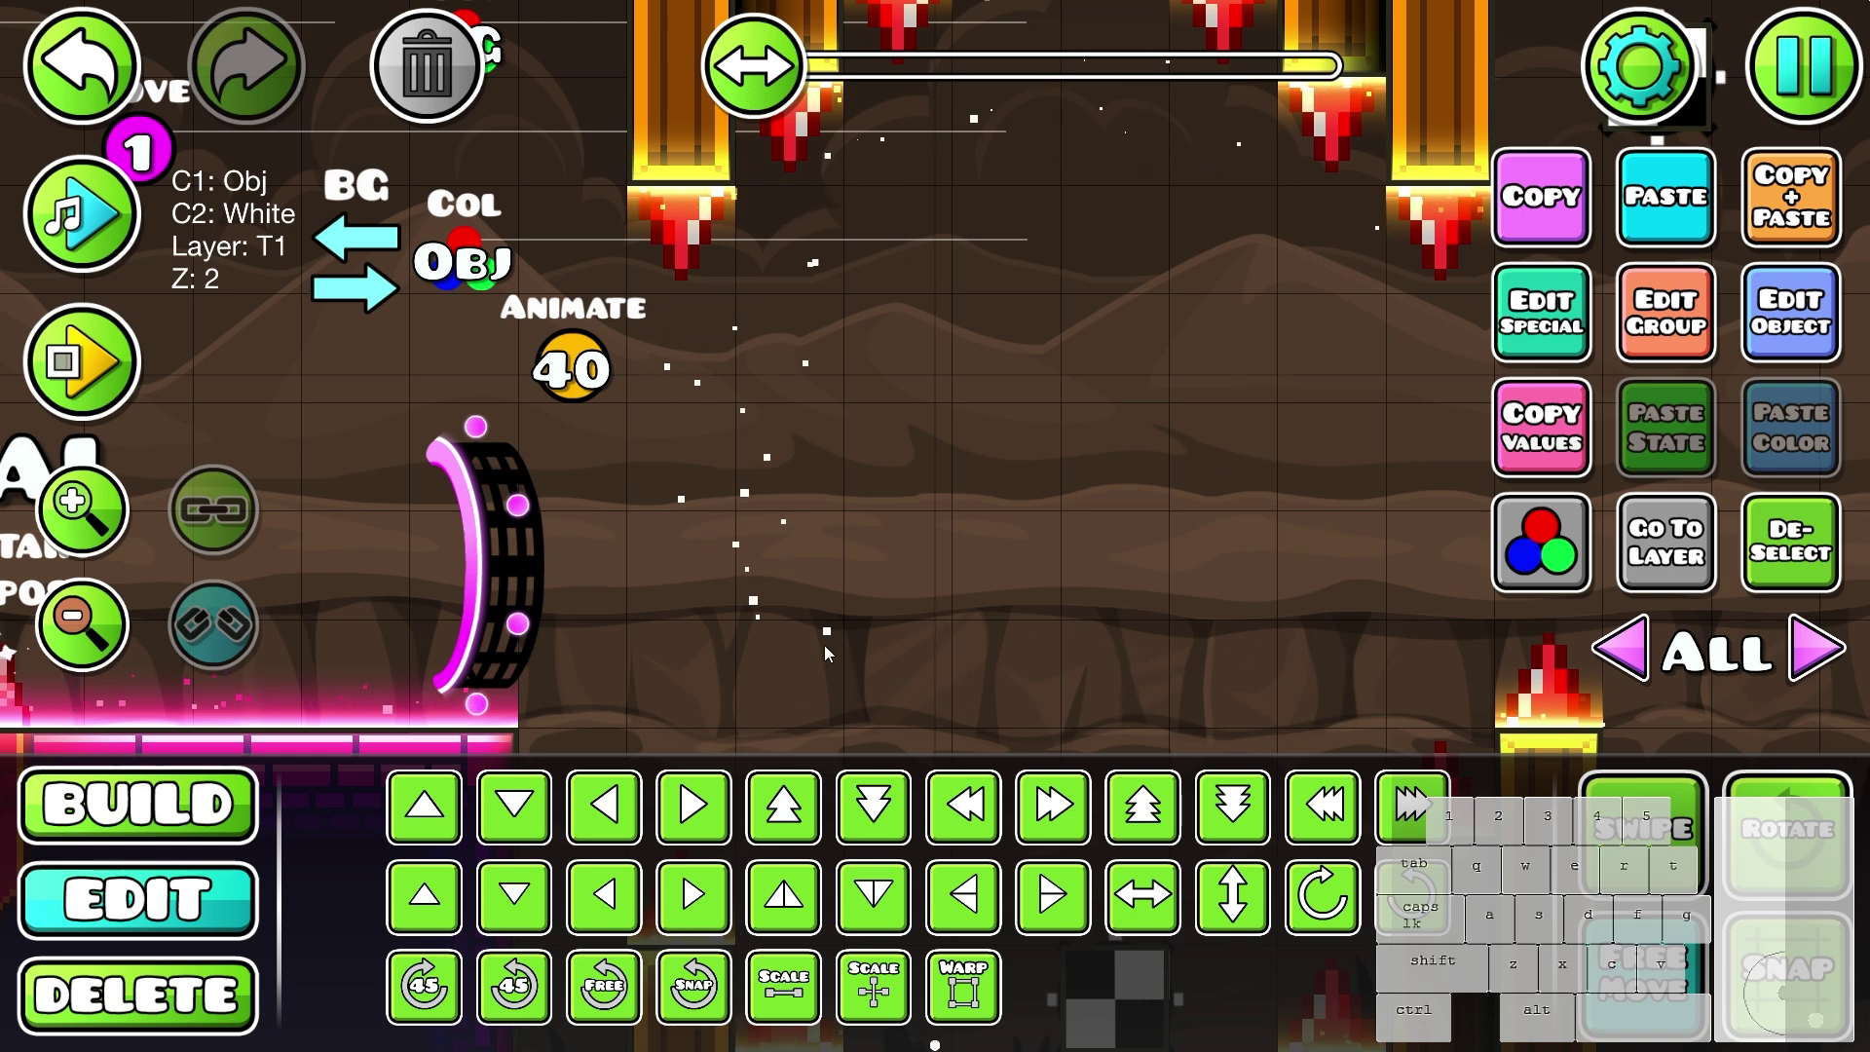
# - Switch the particle effect to Grouped to compare its movement in the level, and return it to Relative
pyautogui.click(1540, 312)
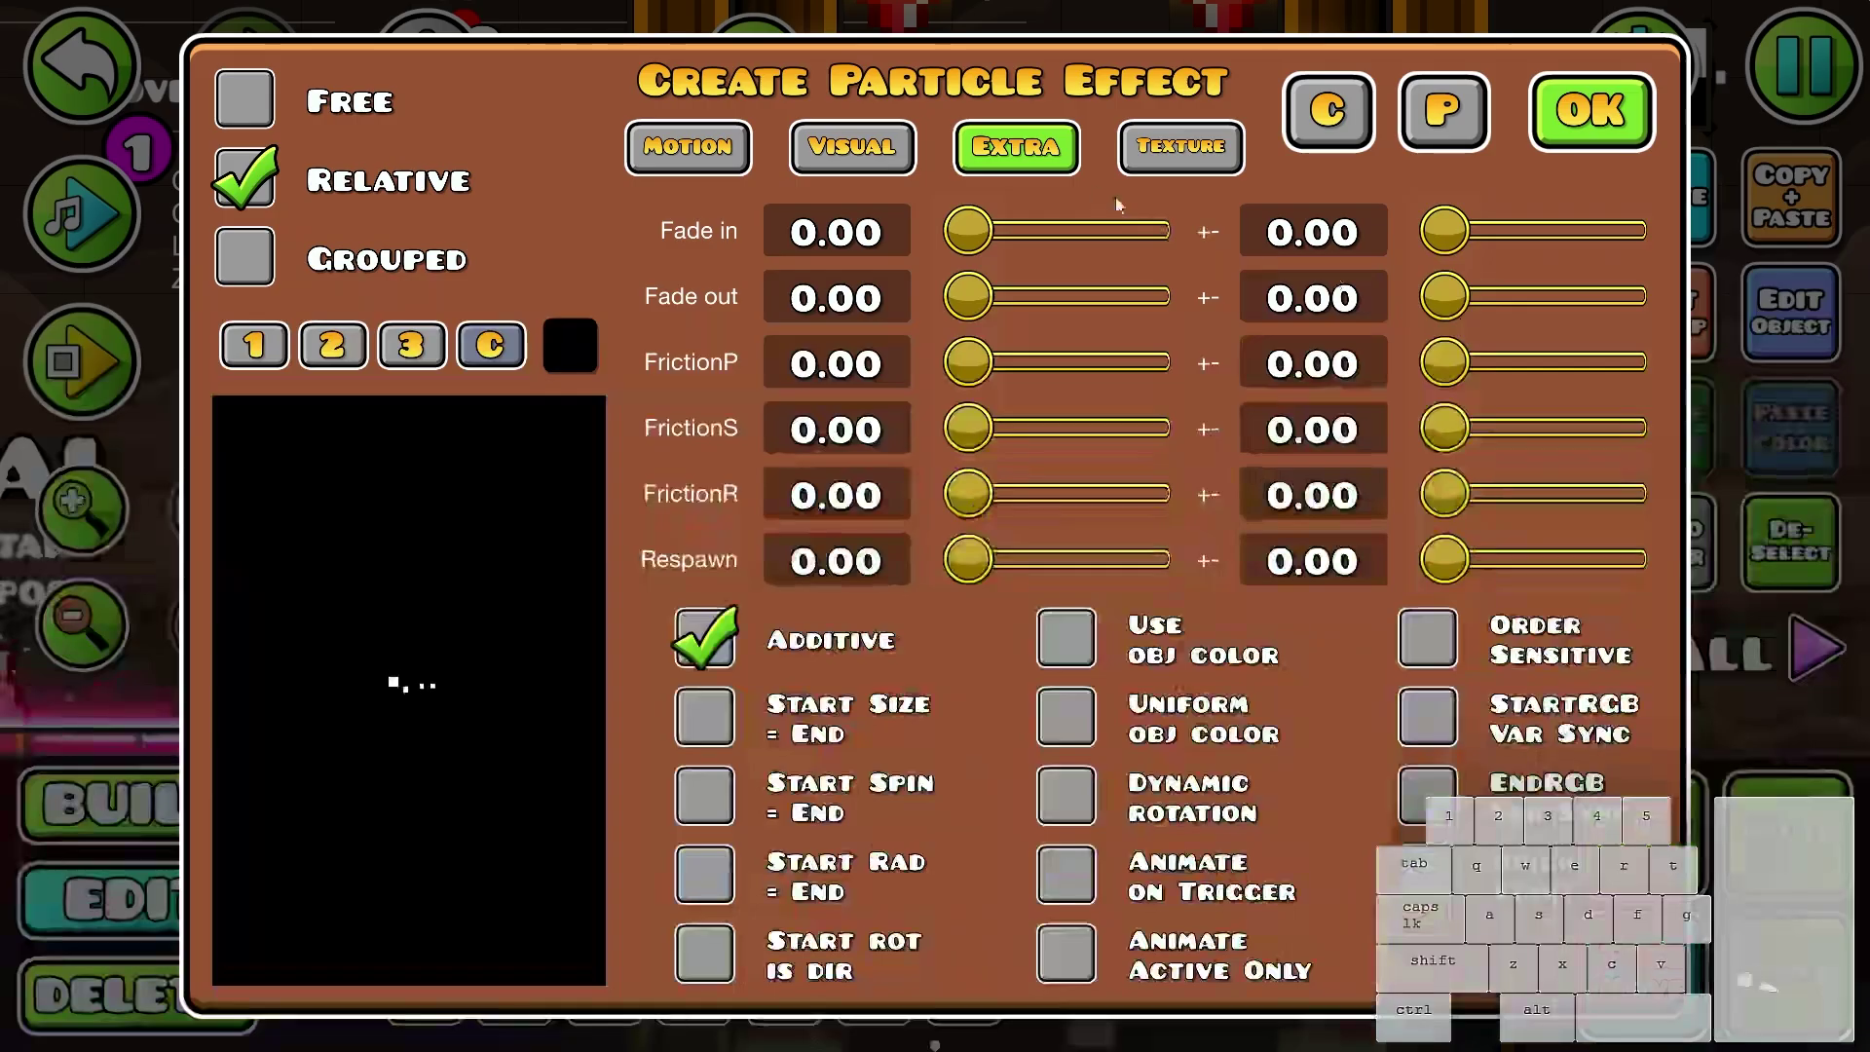
pyautogui.click(255, 255)
pyautogui.click(1568, 121)
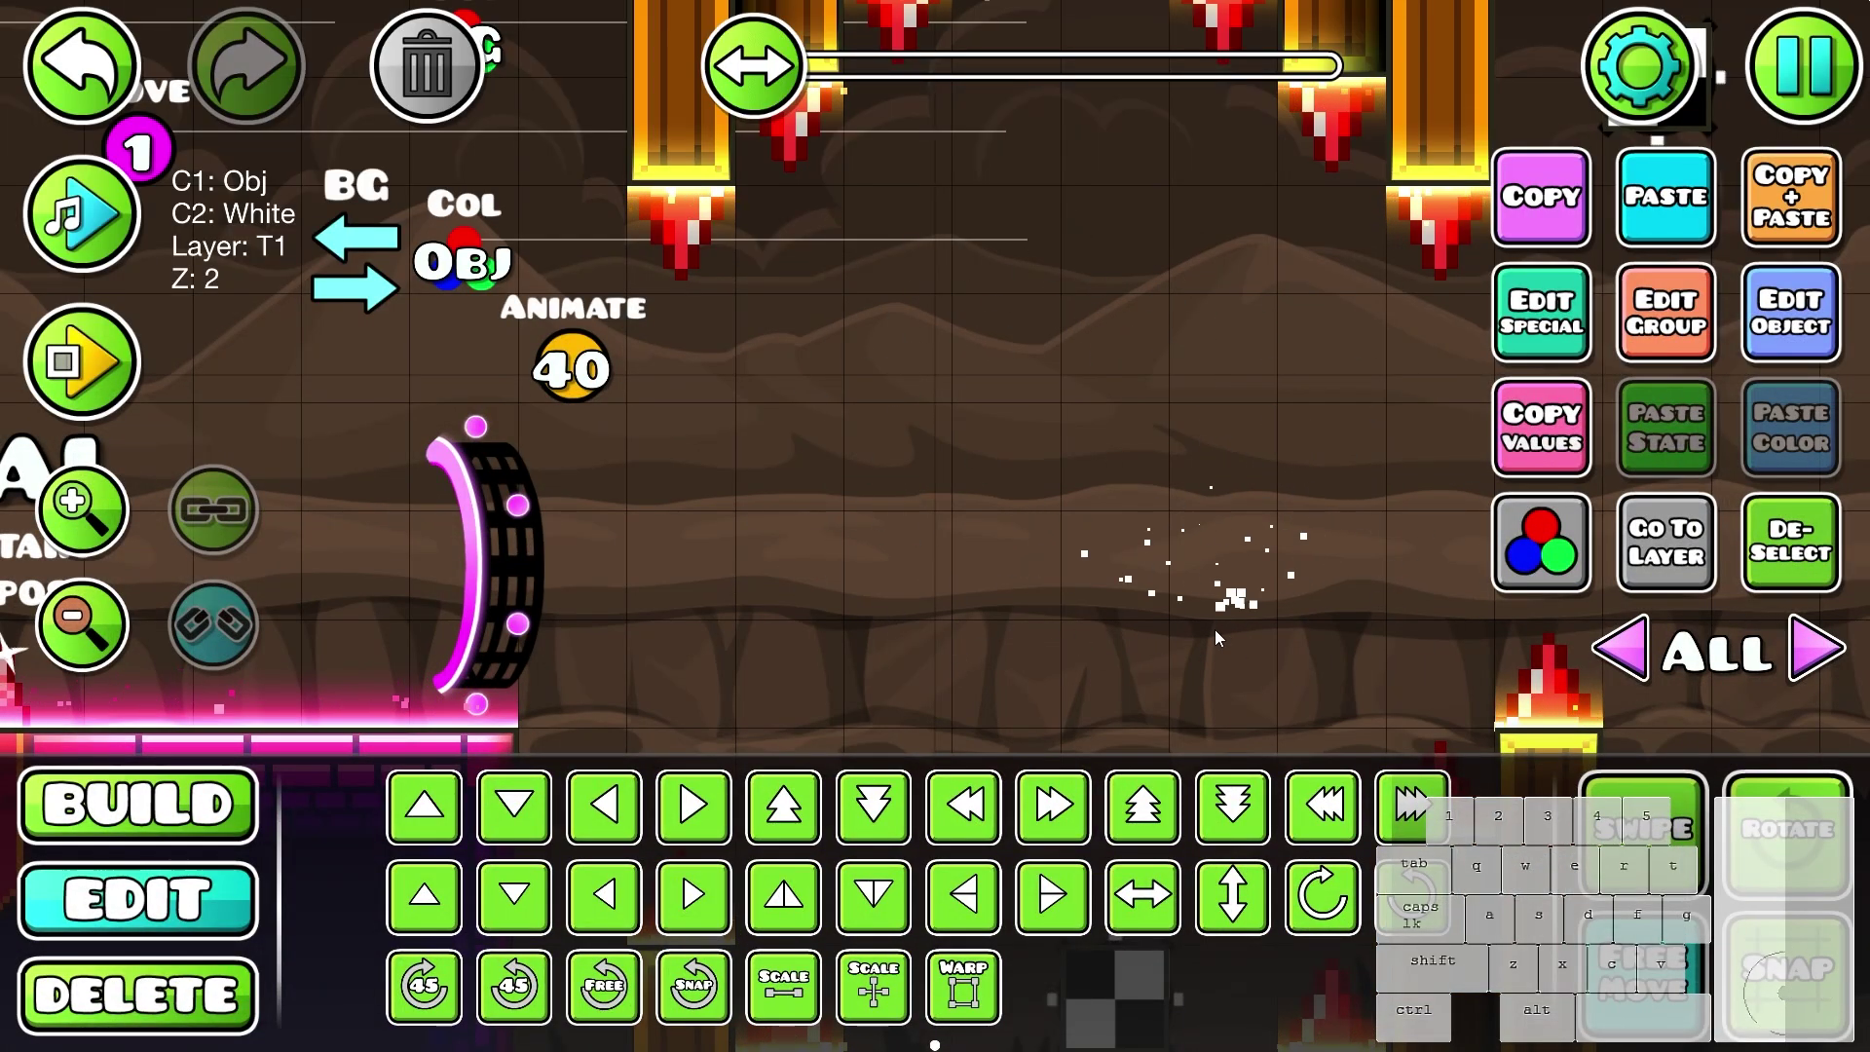
pyautogui.press('f')
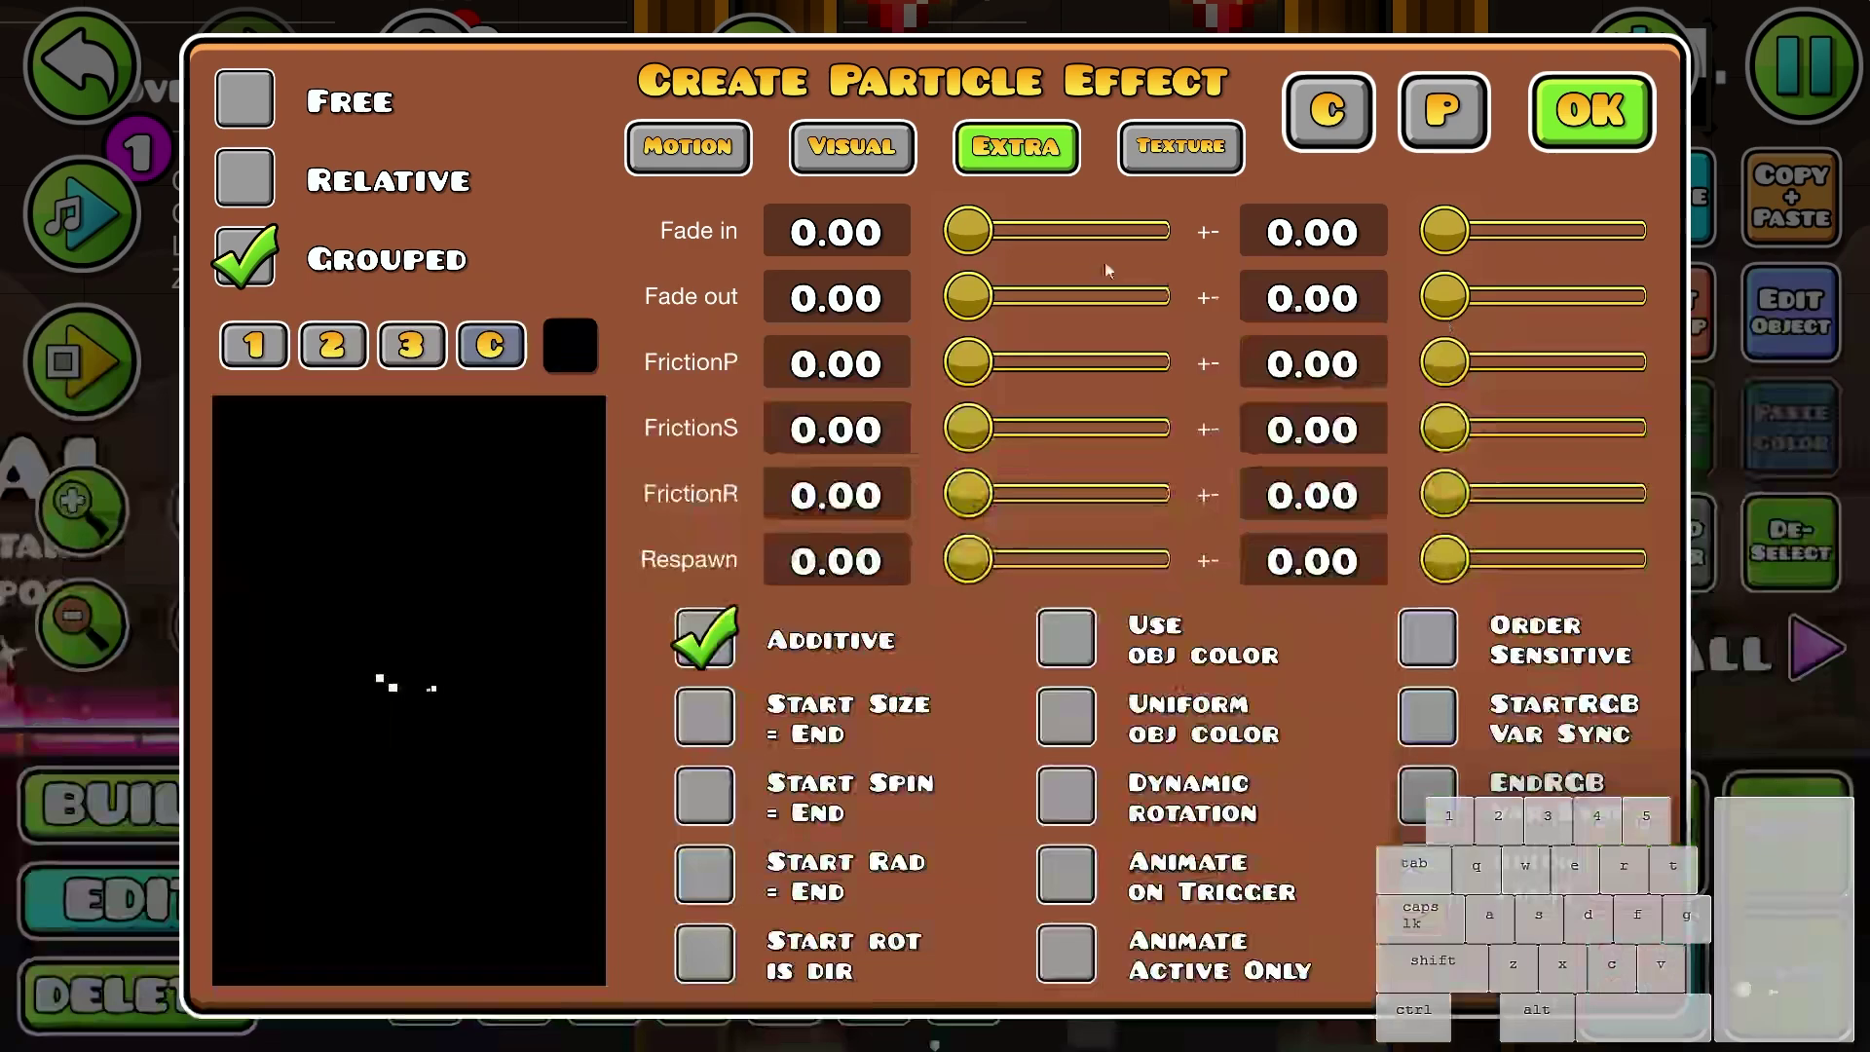
pyautogui.click(245, 177)
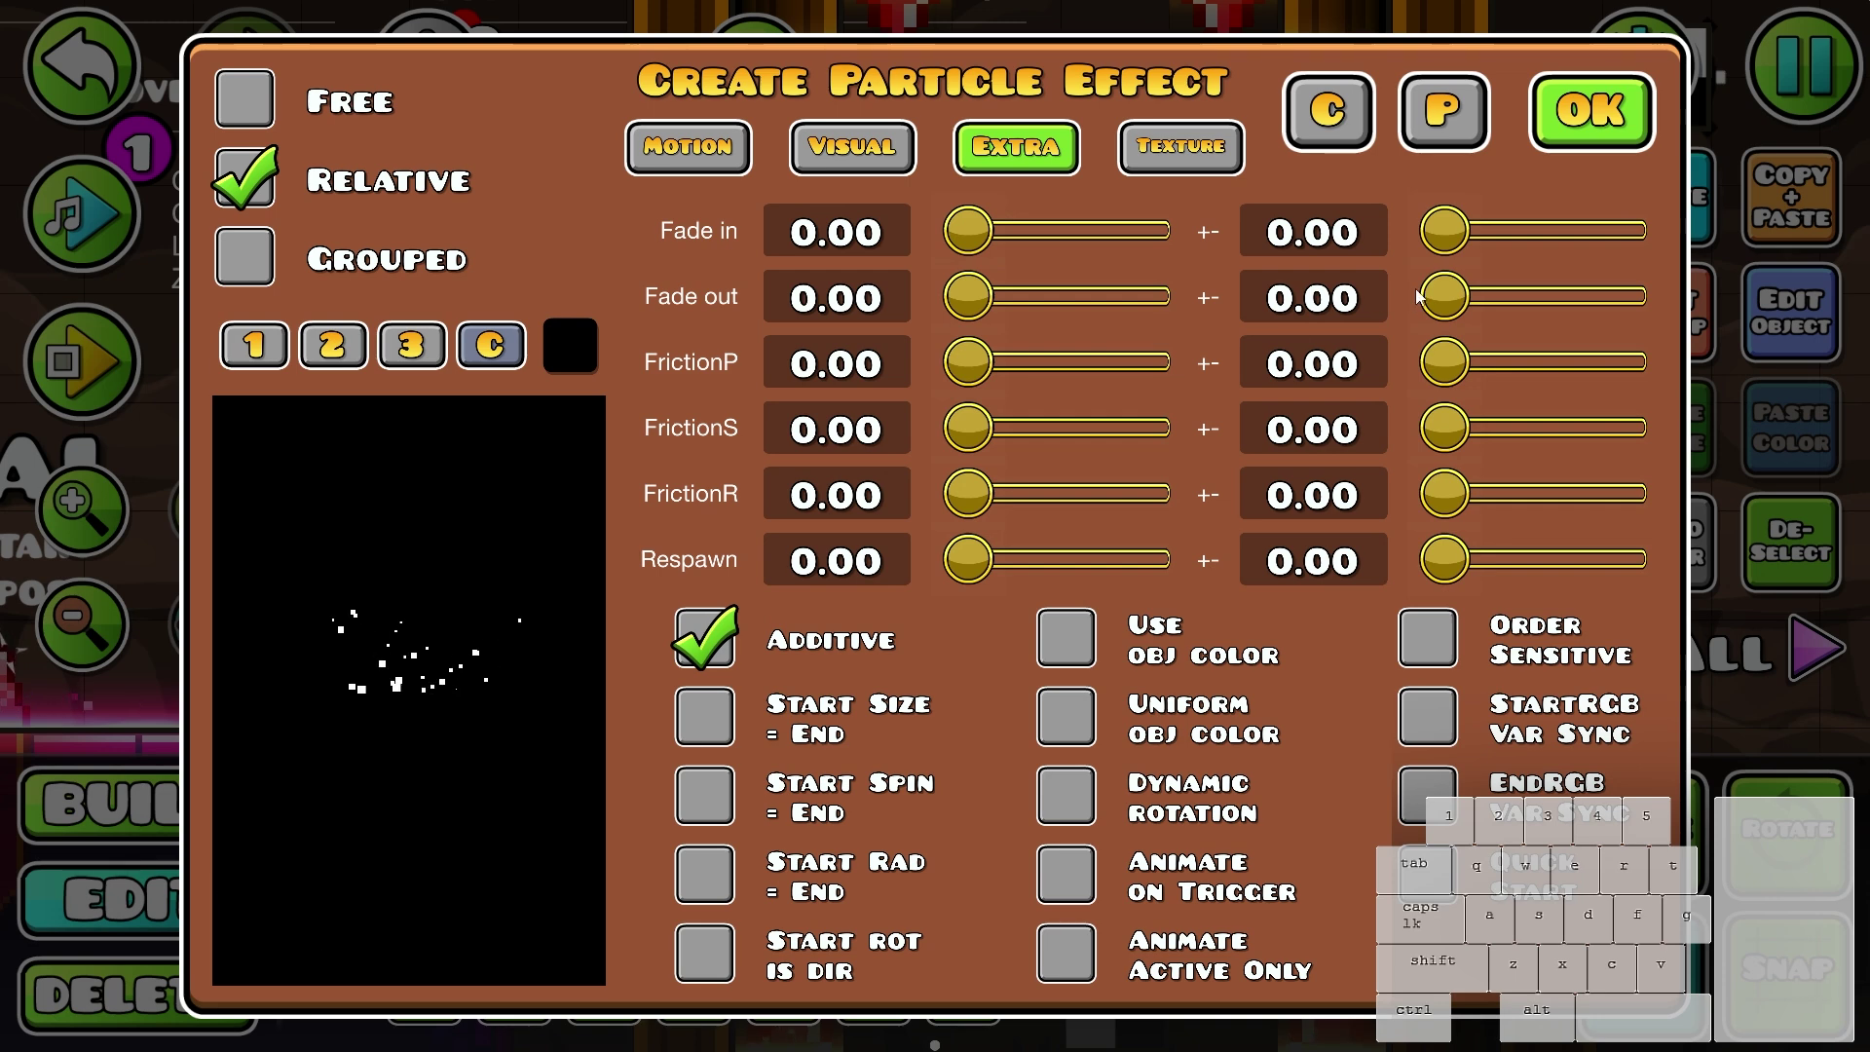
# - Test how the particles trail by moving the emitter around the preview and the level, and reopen the particle settings
pyautogui.click(686, 147)
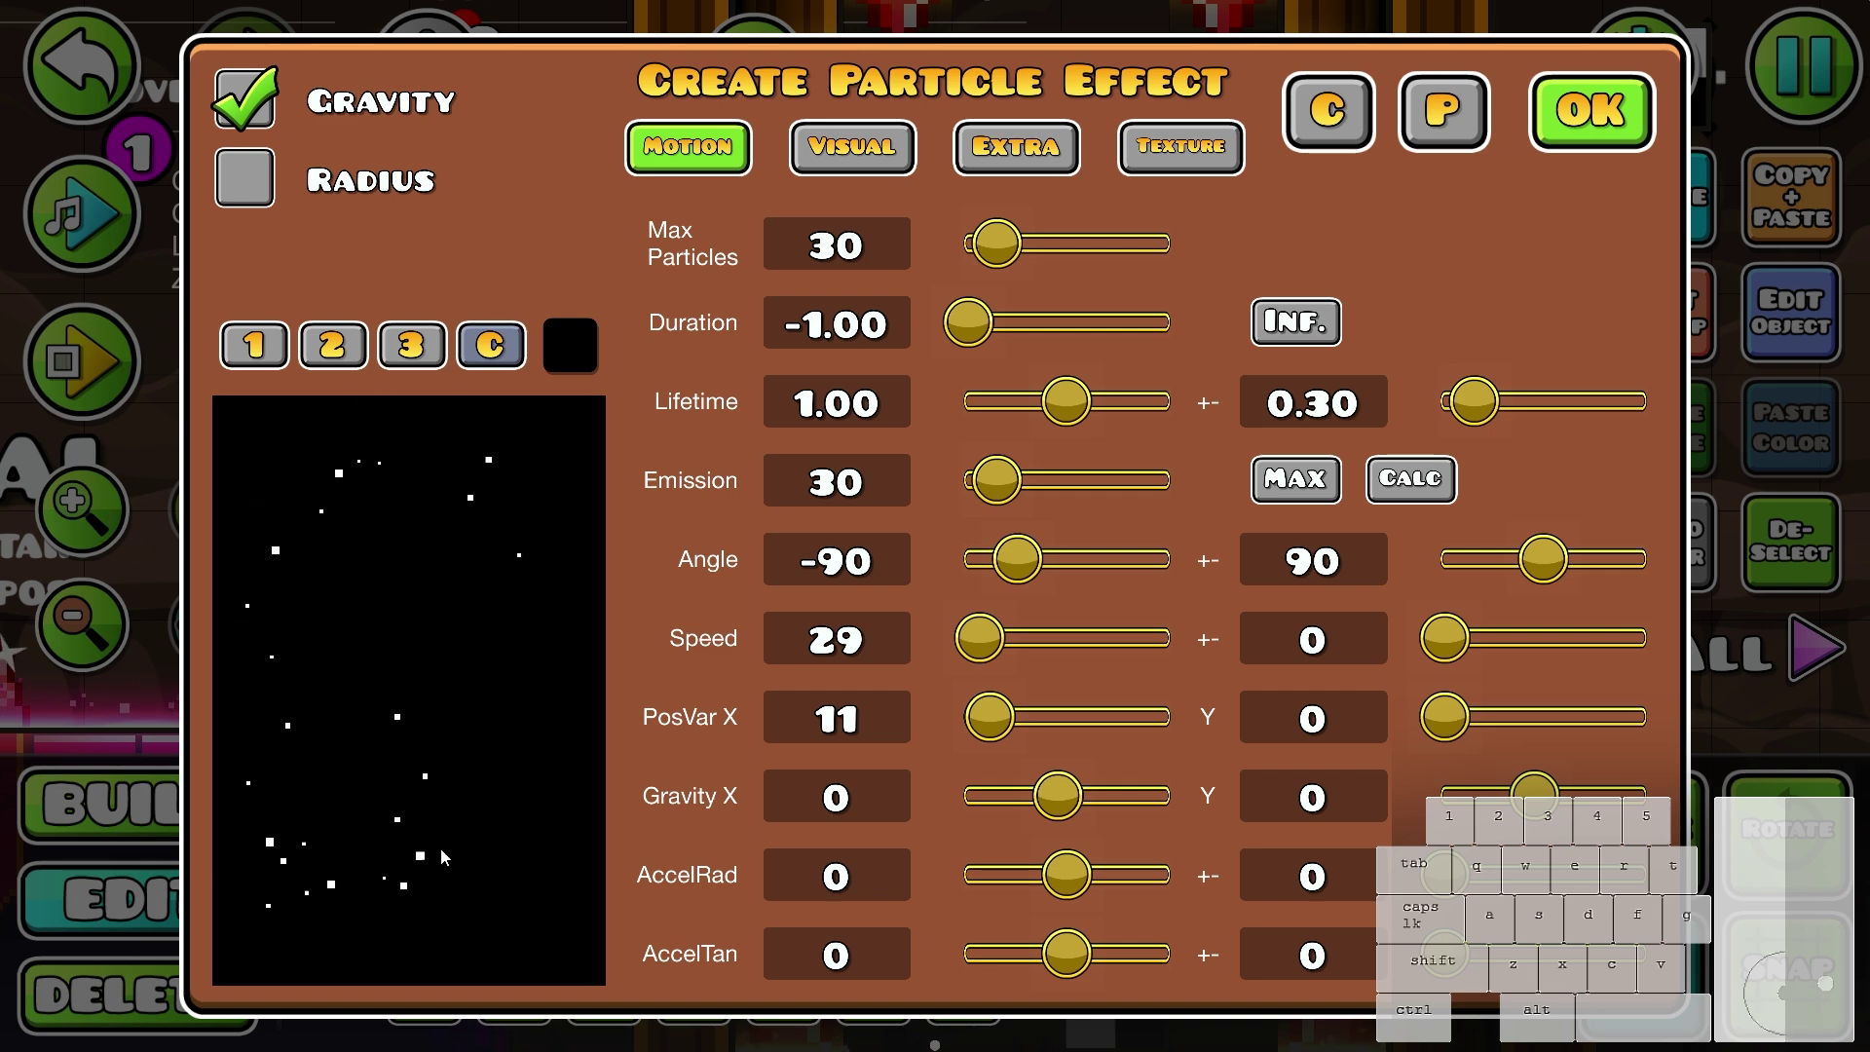
pyautogui.moveTo(542, 686); pyautogui.dragTo(538, 688)
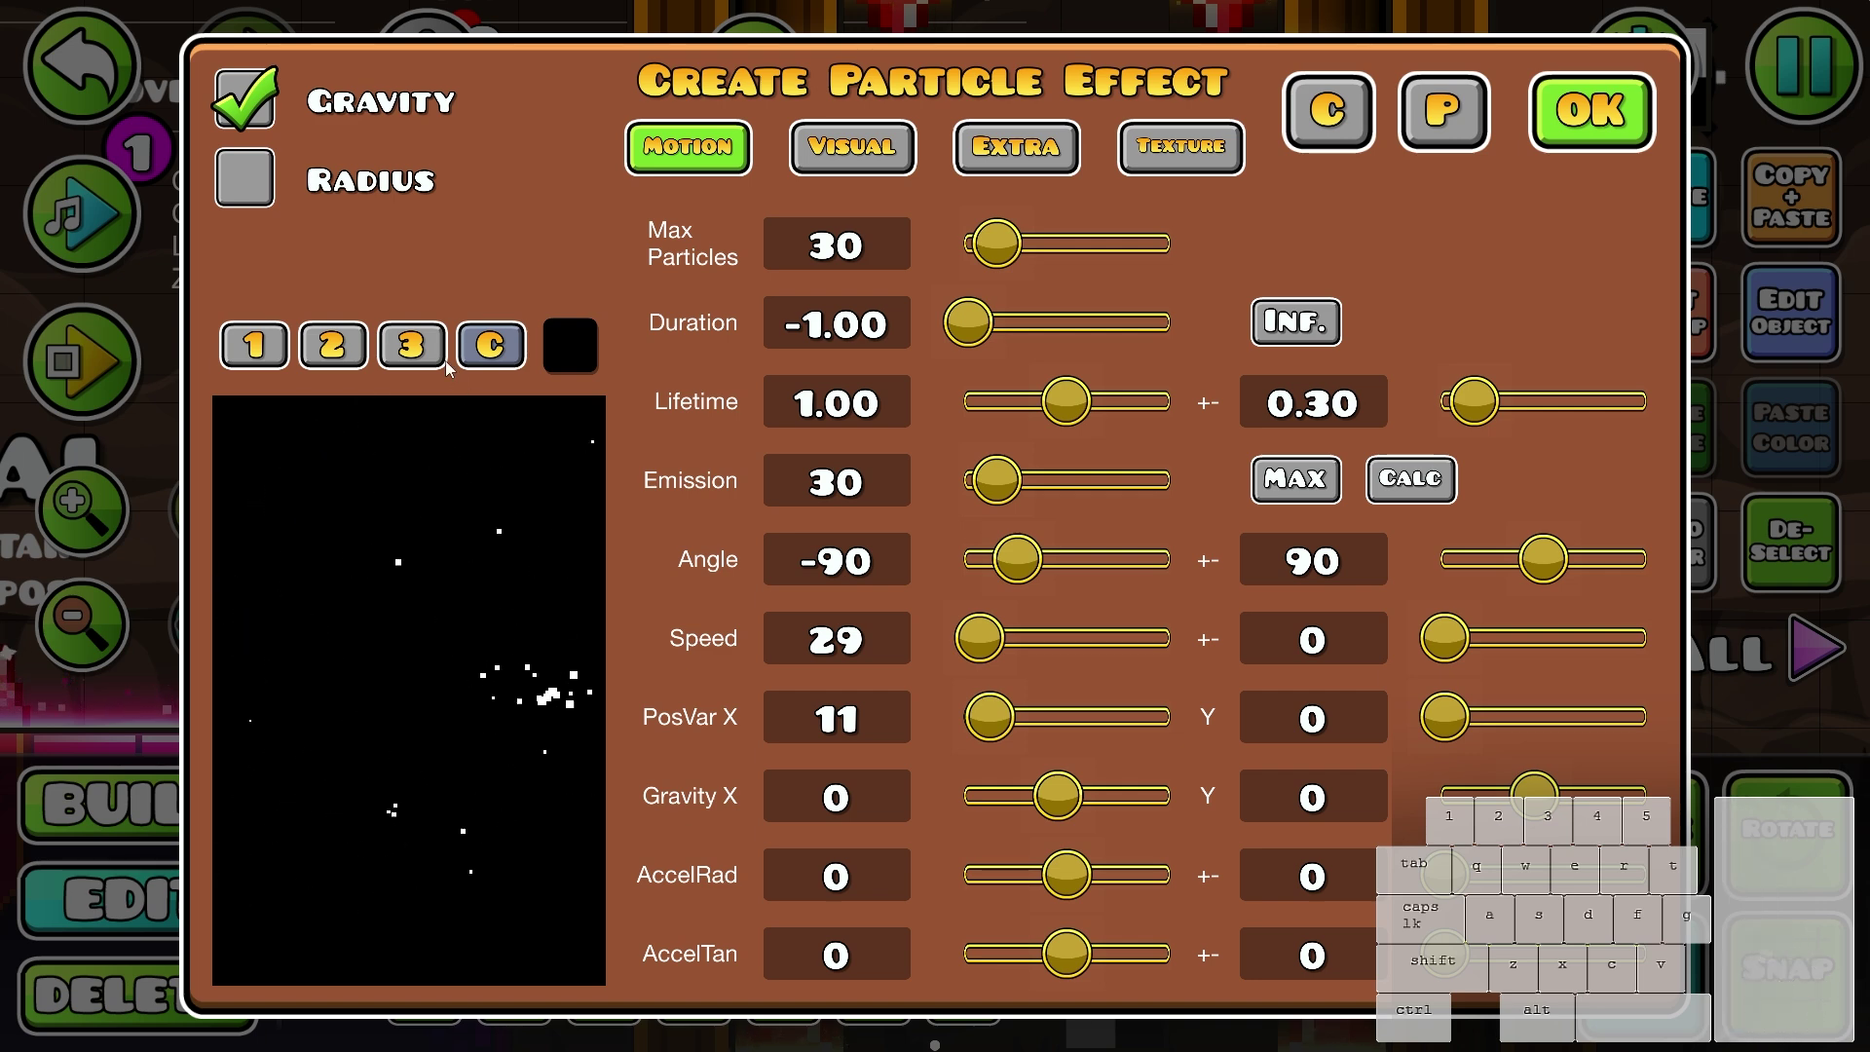
pyautogui.click(428, 359)
pyautogui.click(426, 359)
pyautogui.click(487, 356)
pyautogui.moveTo(467, 728); pyautogui.dragTo(481, 910)
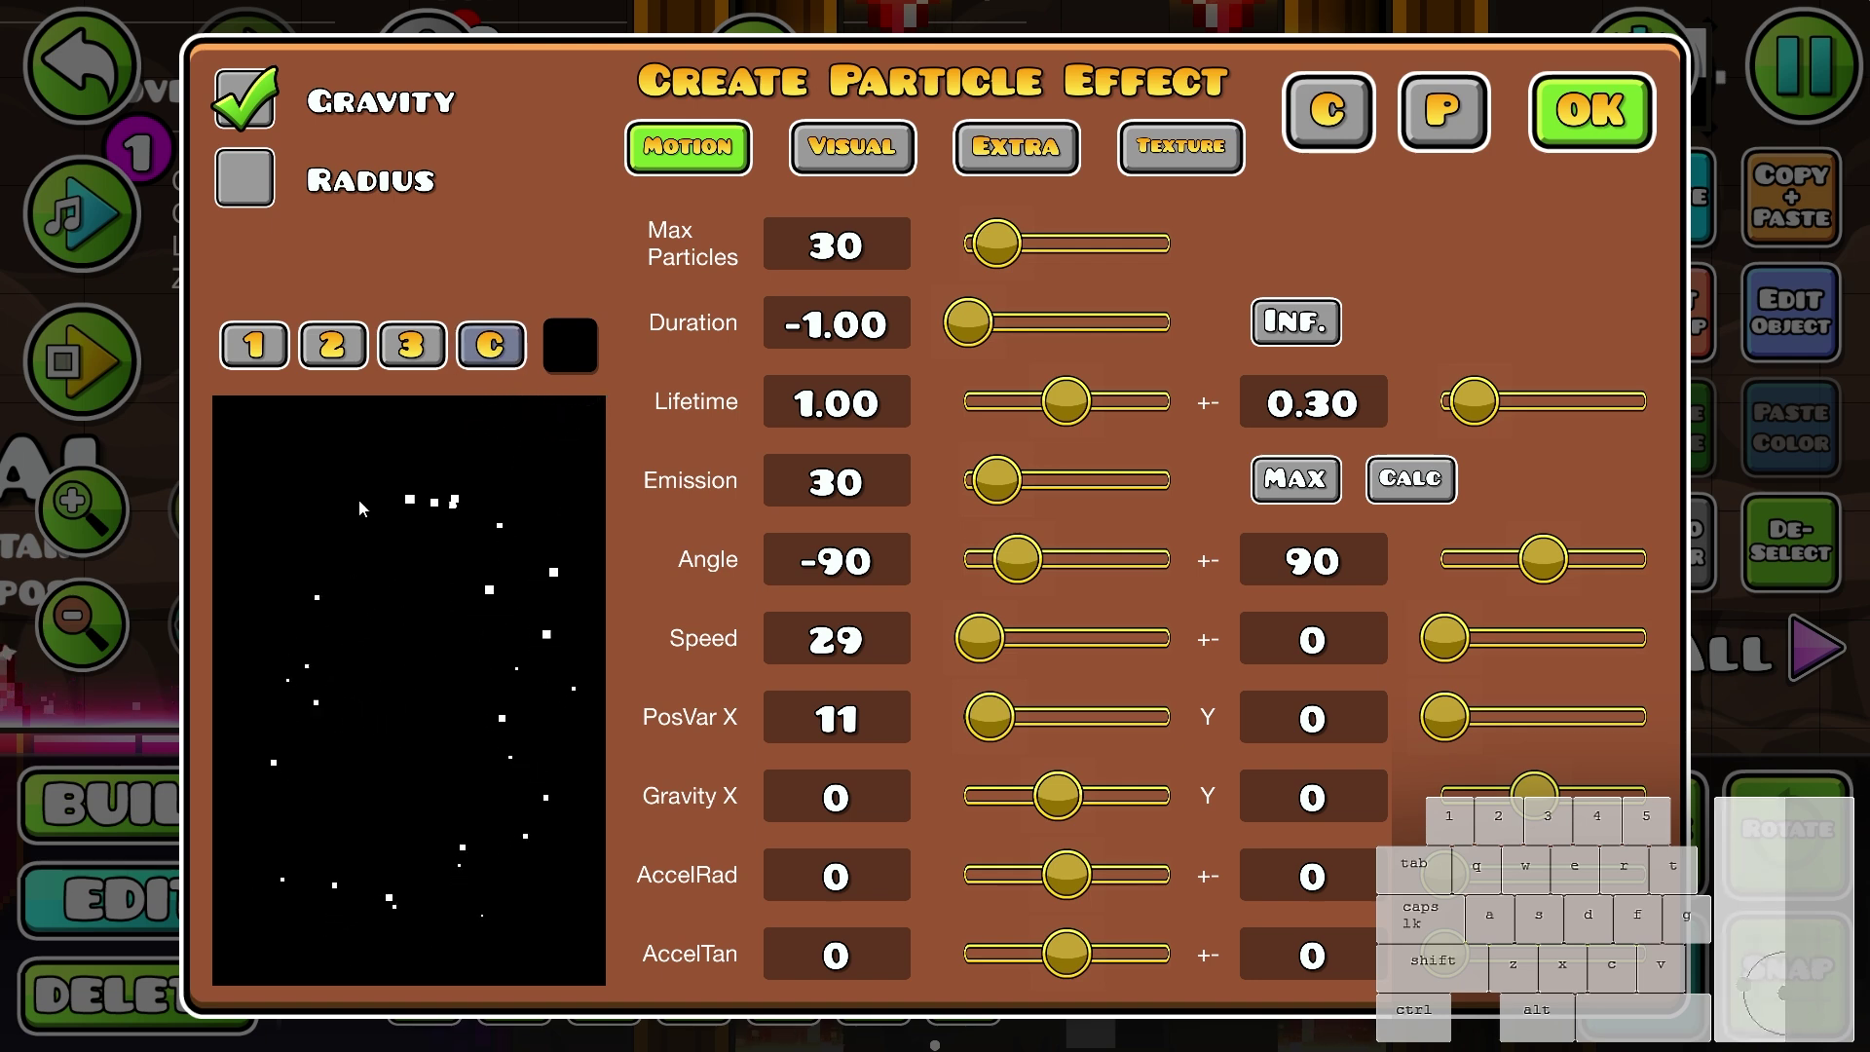
pyautogui.moveTo(541, 487); pyautogui.dragTo(419, 760)
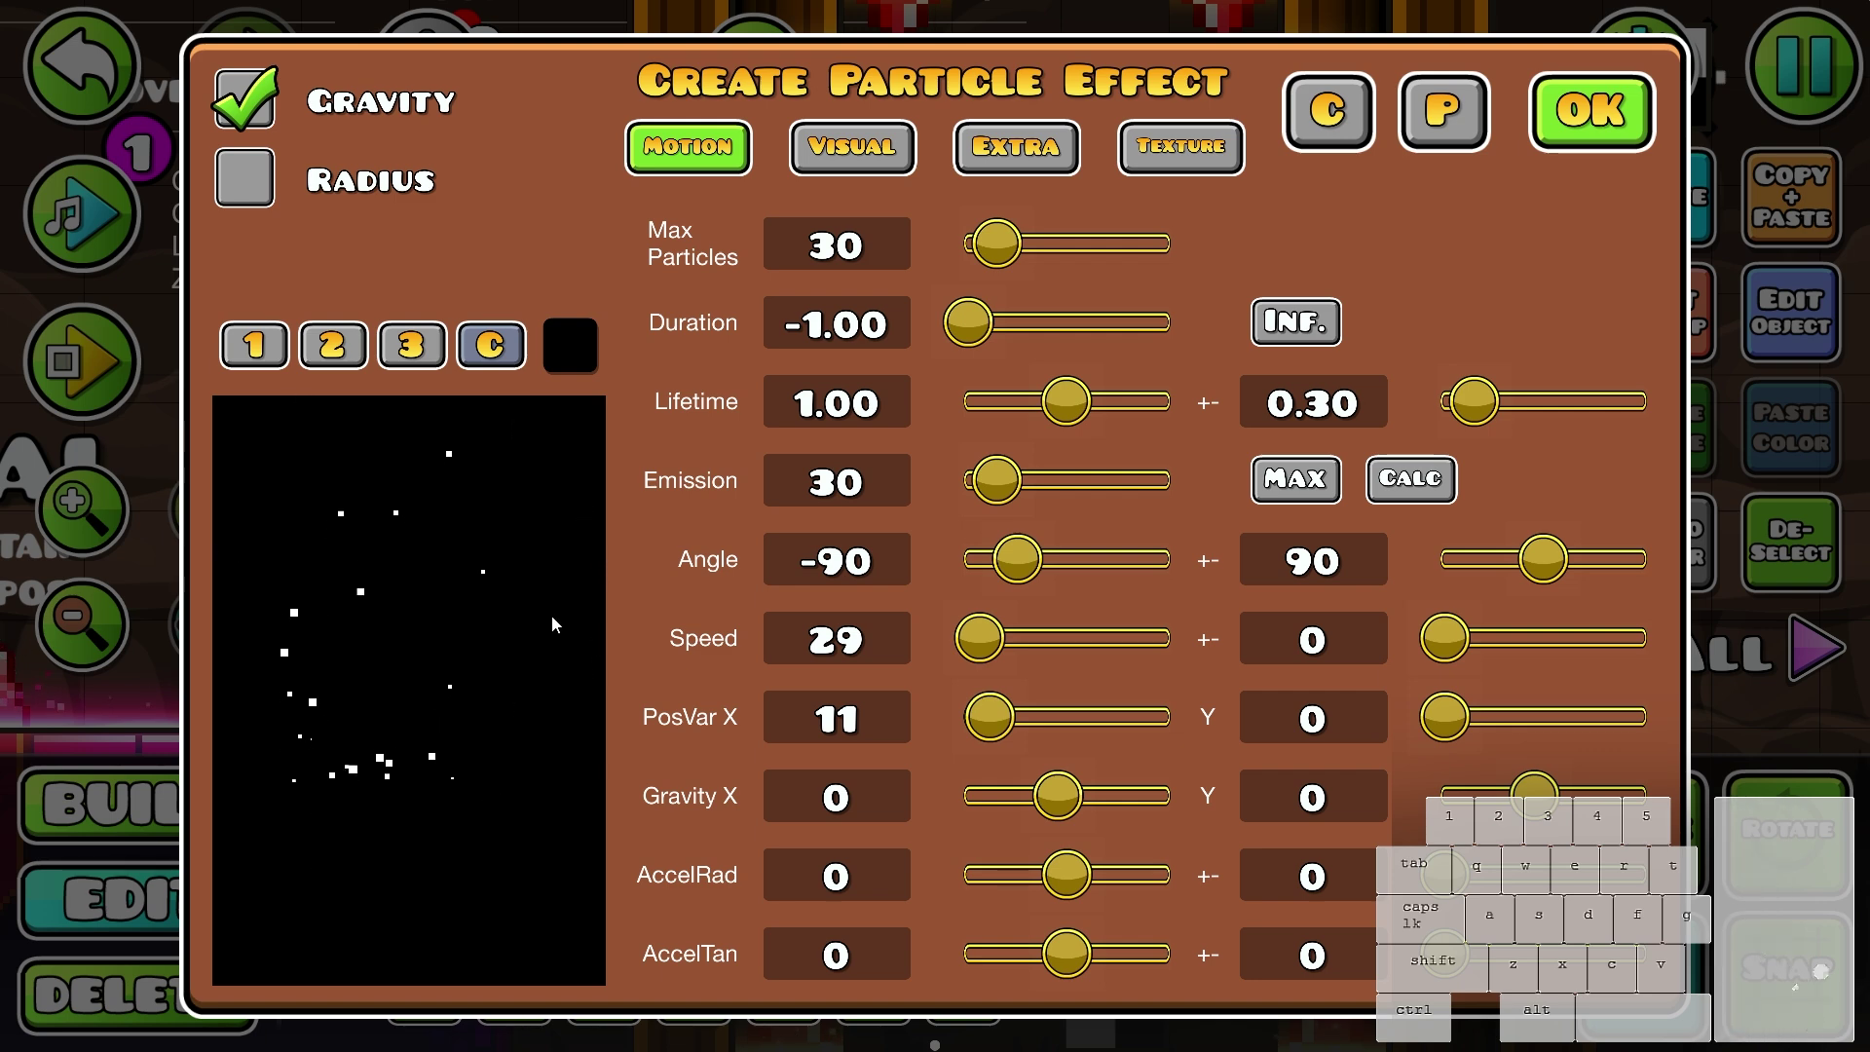
pyautogui.moveTo(399, 511); pyautogui.dragTo(279, 456)
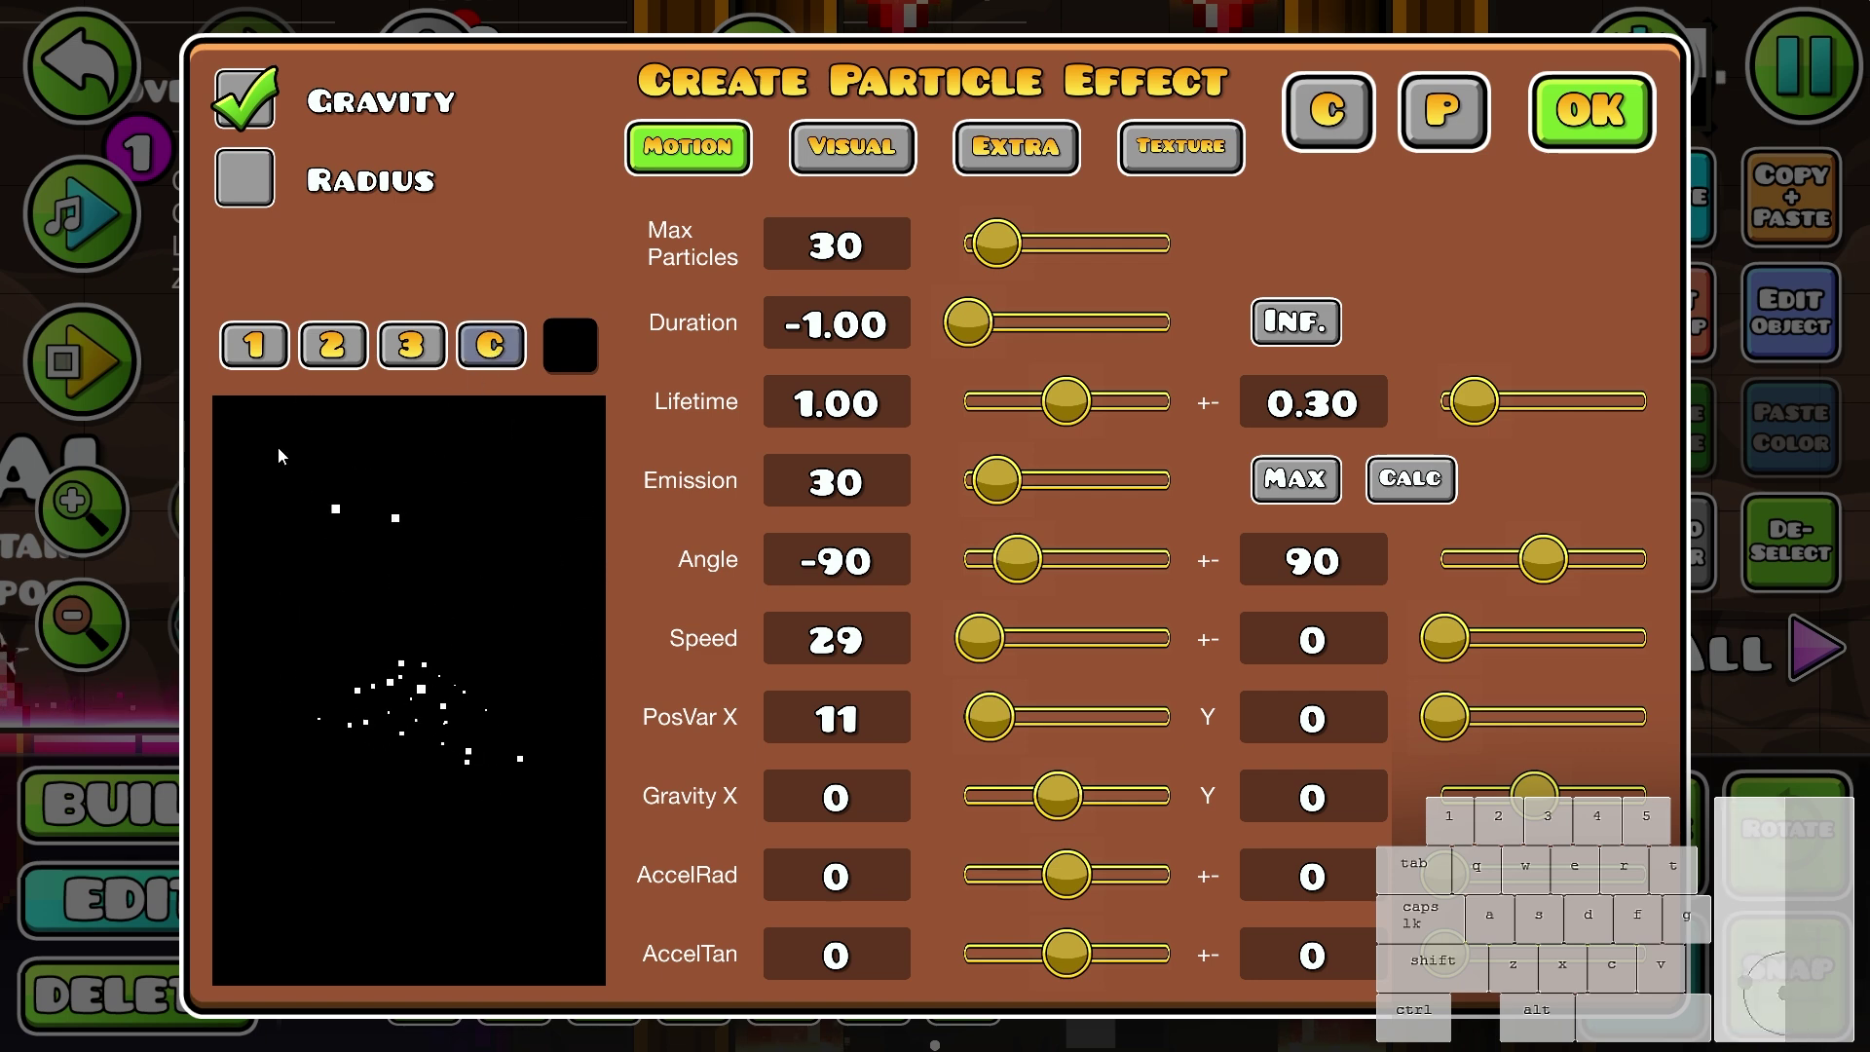
pyautogui.click(1590, 110)
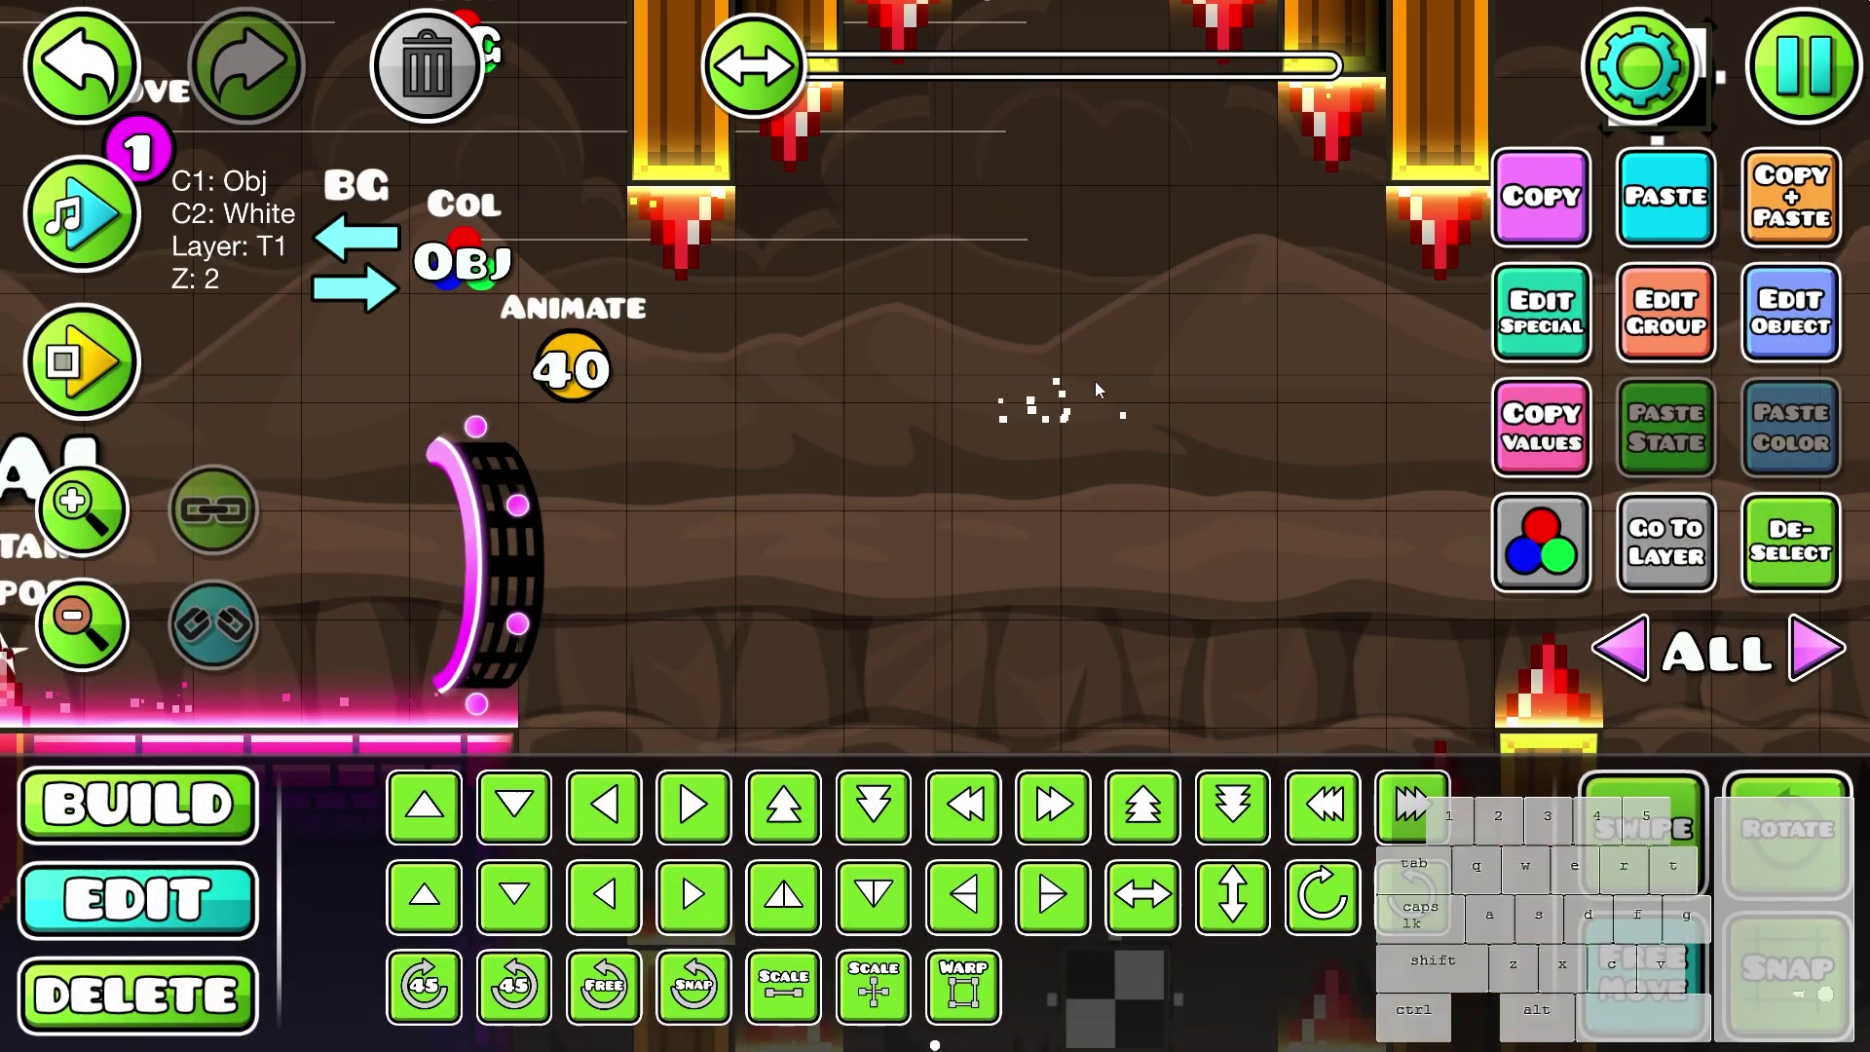
pyautogui.click(1540, 312)
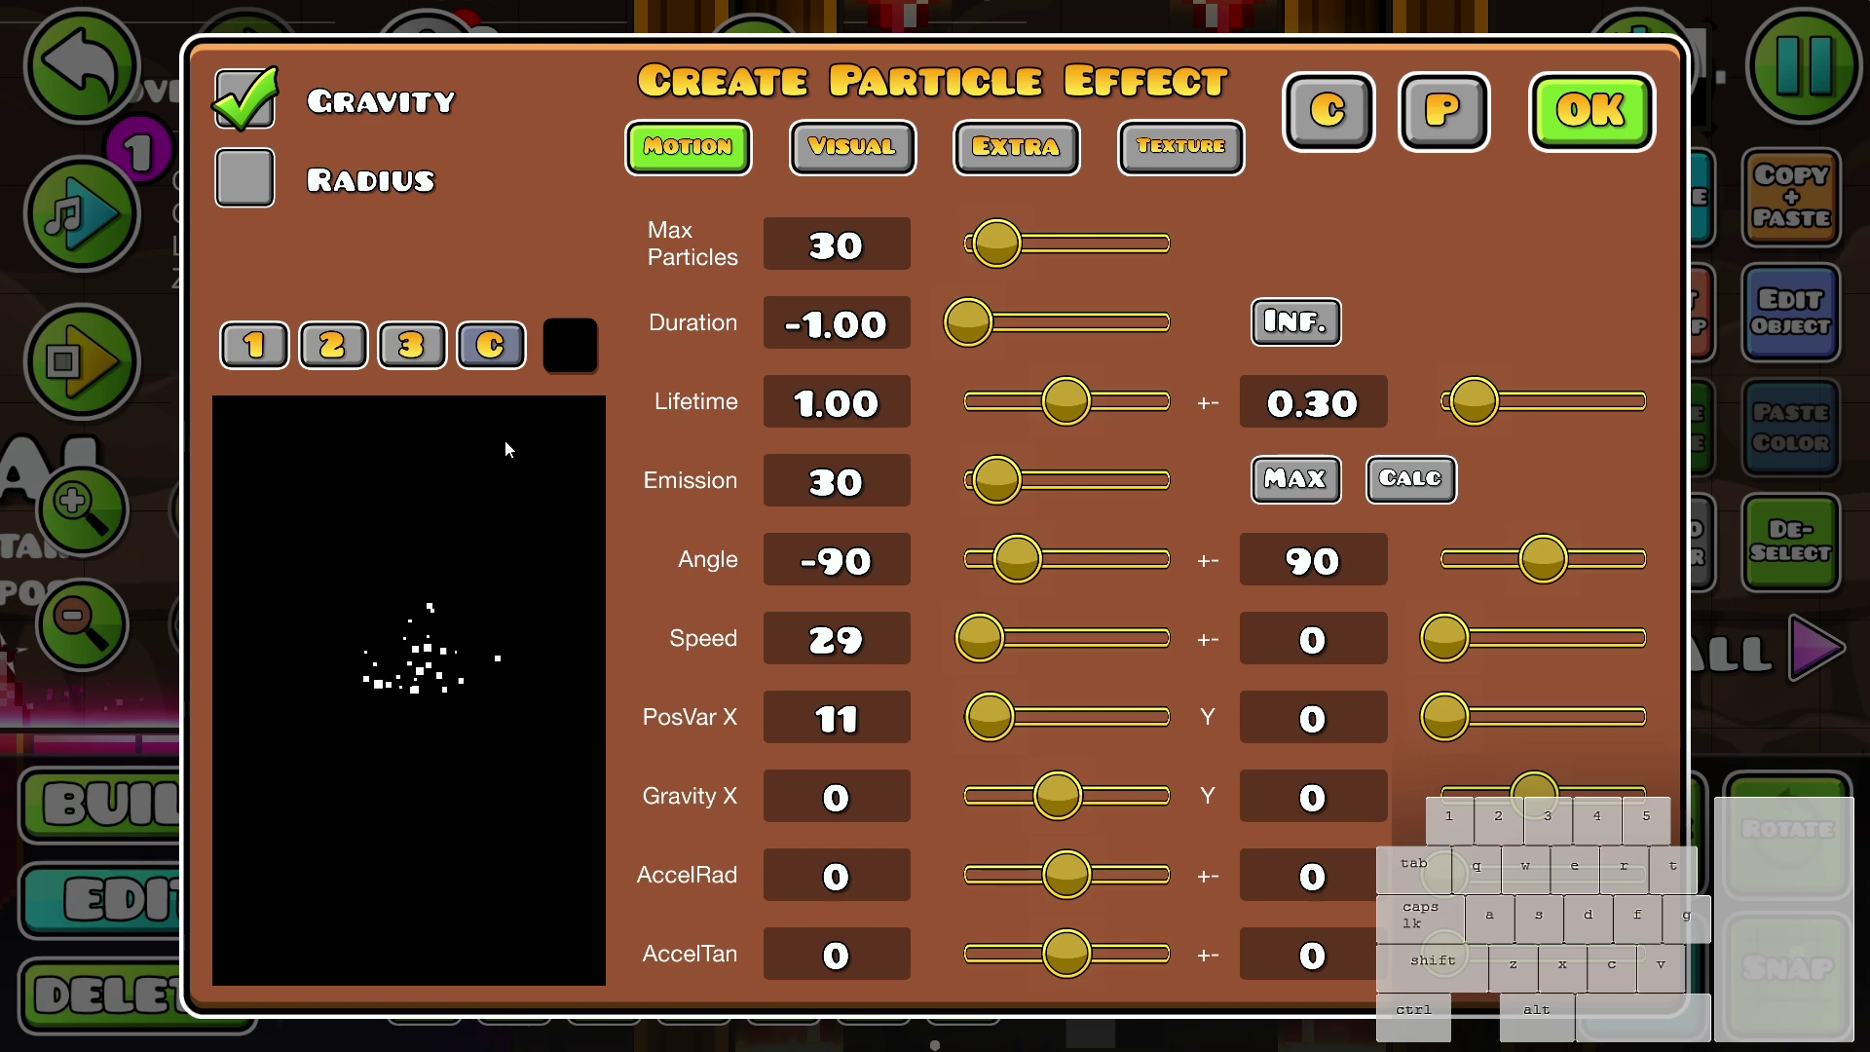
# - Try a dark grey background for the particle preview and return it to black (000000)
pyautogui.click(574, 362)
pyautogui.moveTo(1043, 522); pyautogui.dragTo(1106, 463)
pyautogui.click(935, 933)
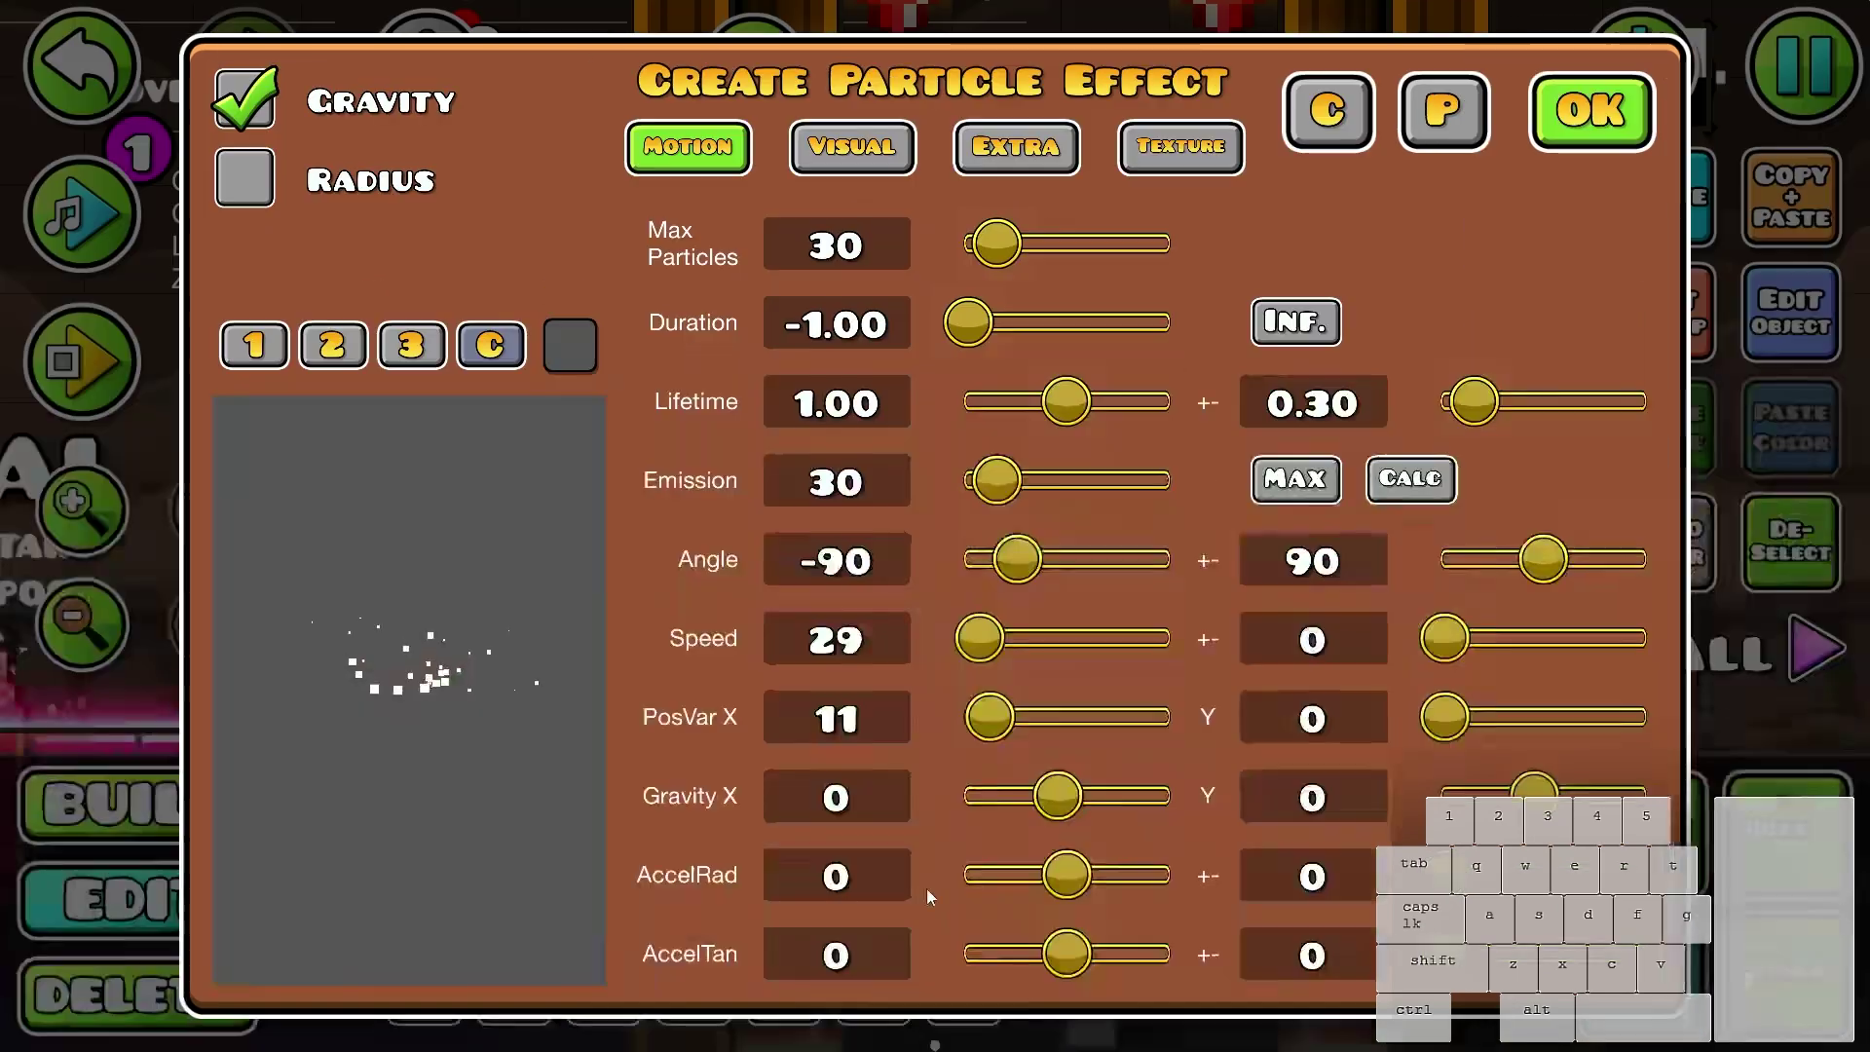
pyautogui.click(565, 344)
pyautogui.moveTo(1039, 459); pyautogui.dragTo(926, 805)
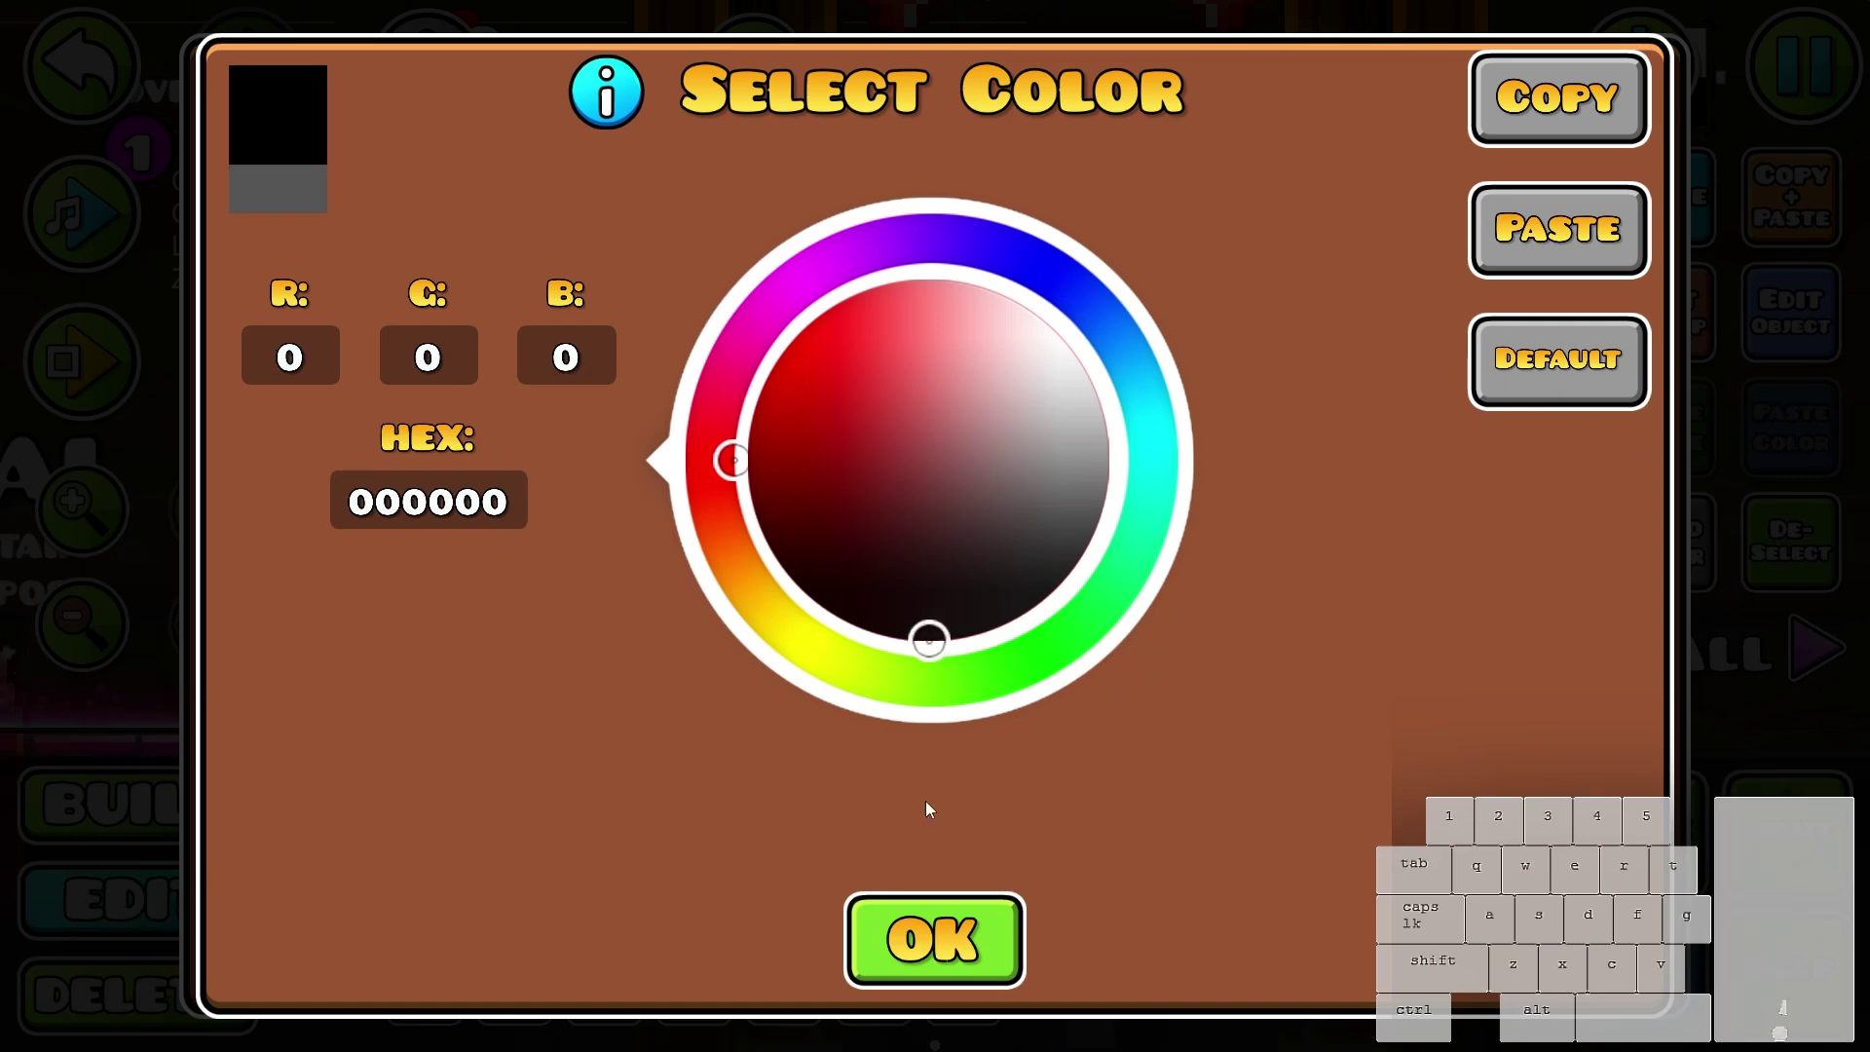
pyautogui.click(939, 933)
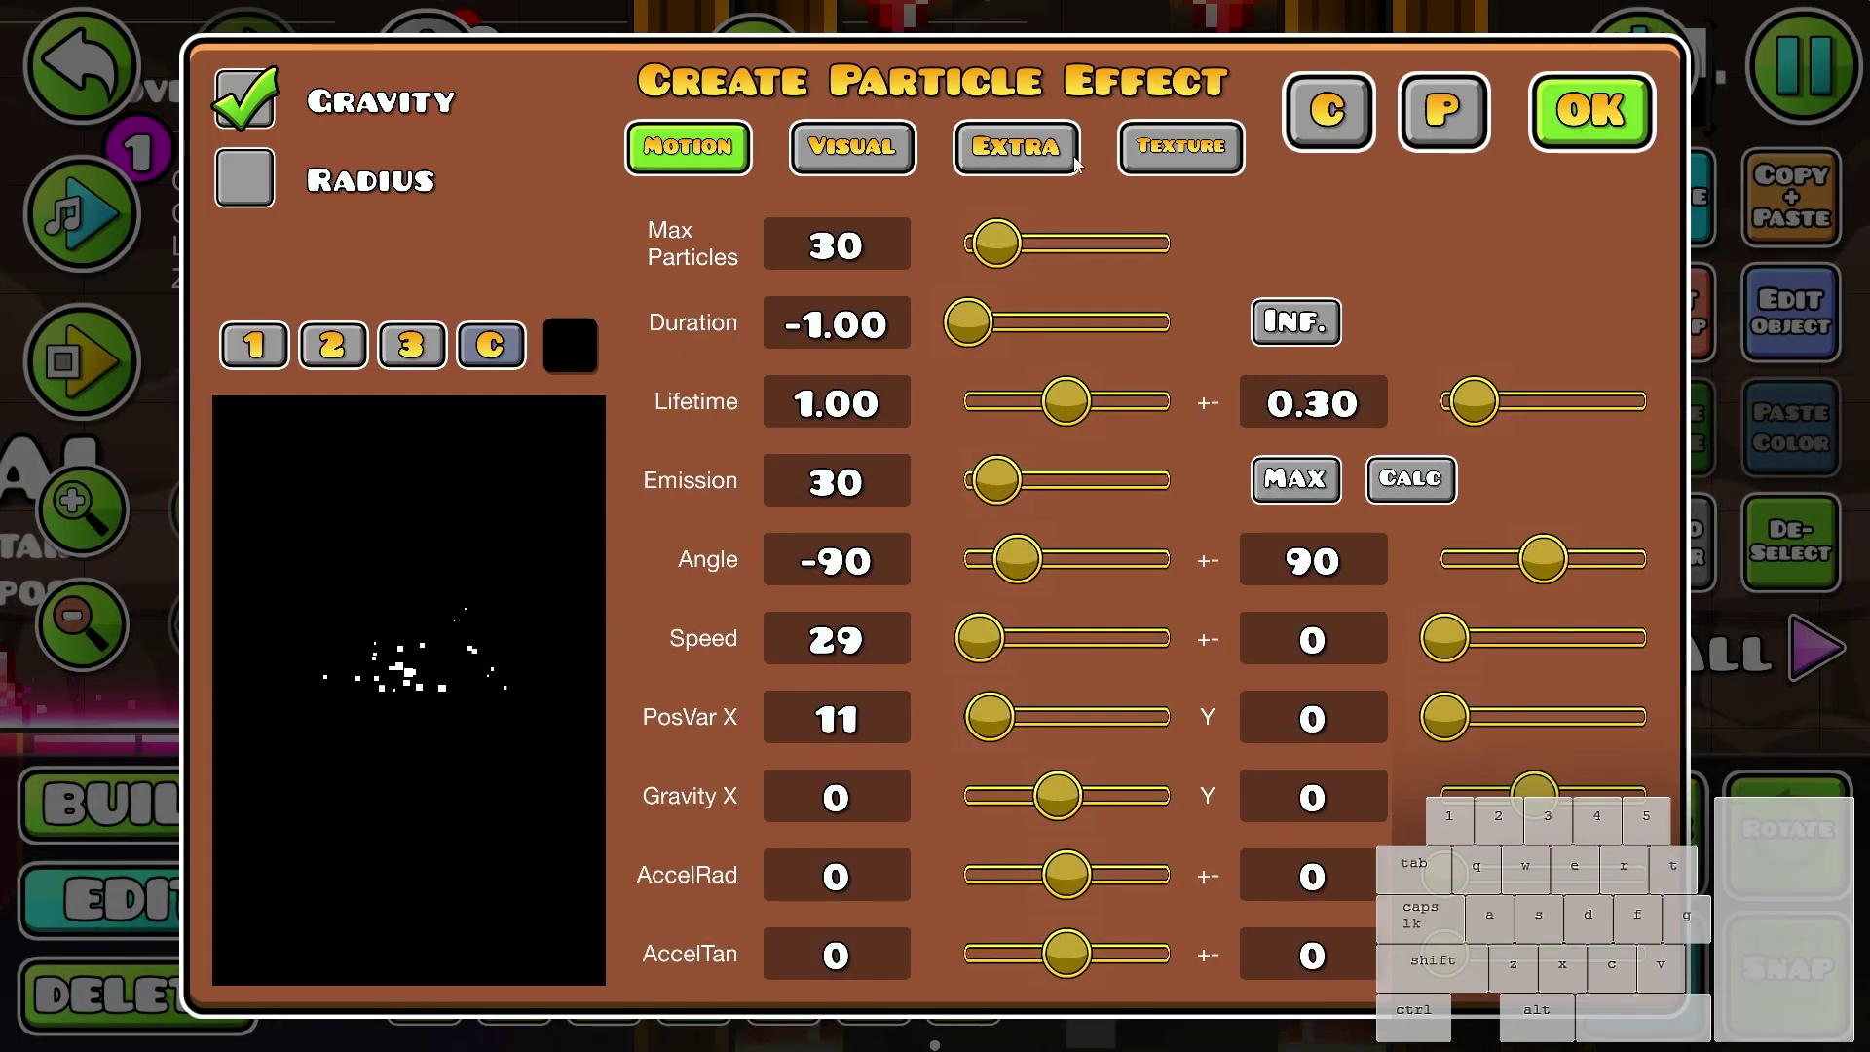
# - Give the particles the small soft glow dot texture and set their StartSize to 12
pyautogui.click(1207, 161)
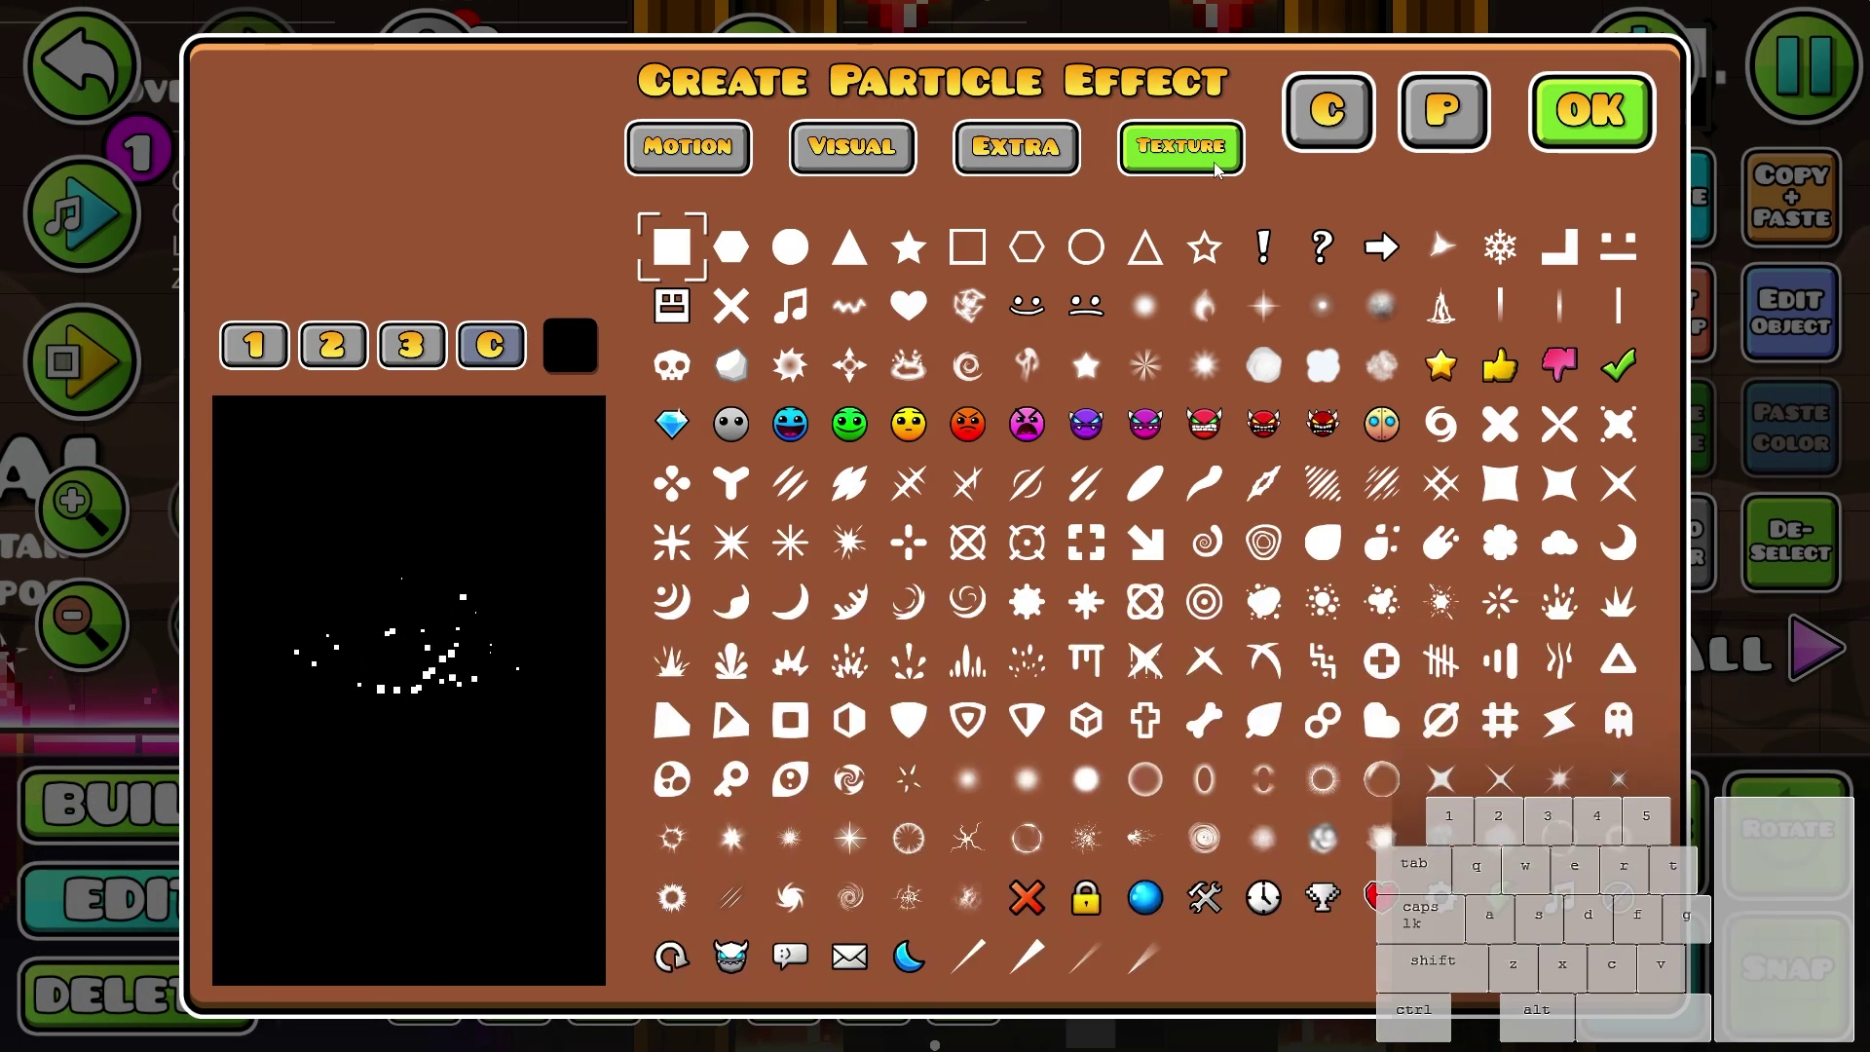
pyautogui.click(1321, 306)
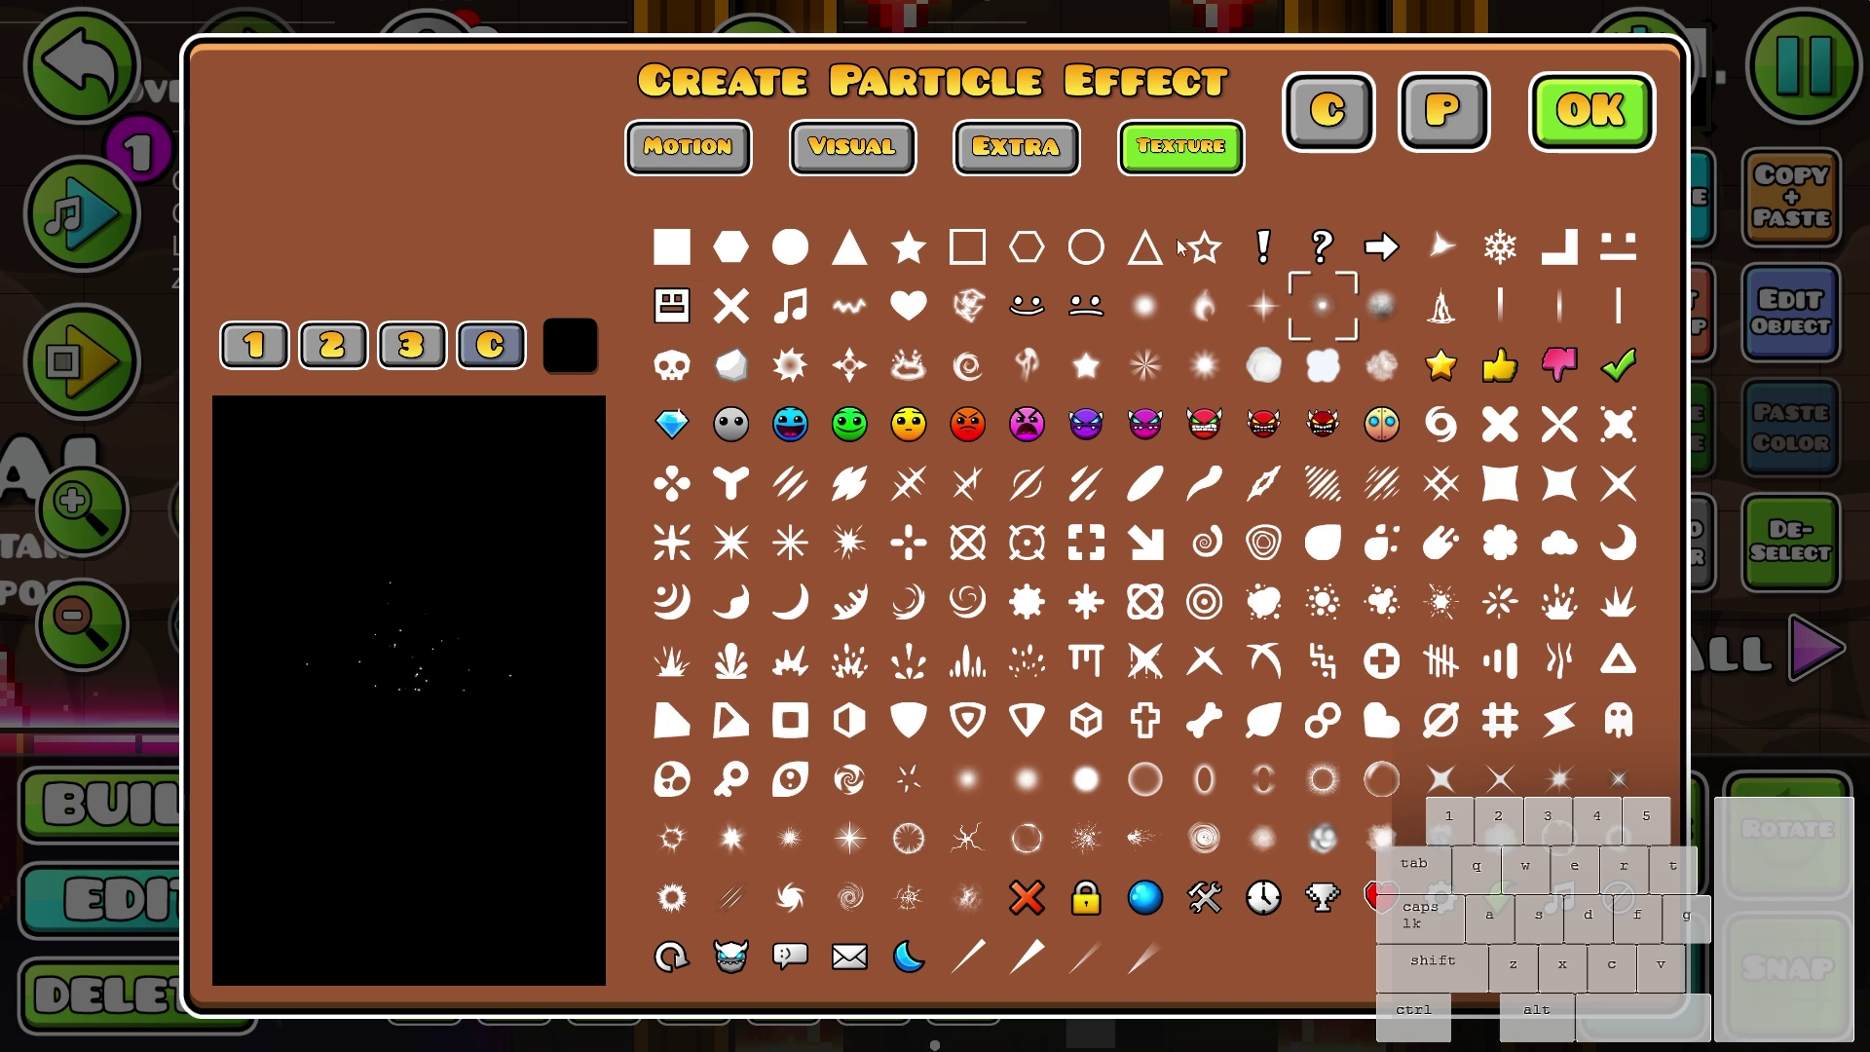
pyautogui.click(728, 161)
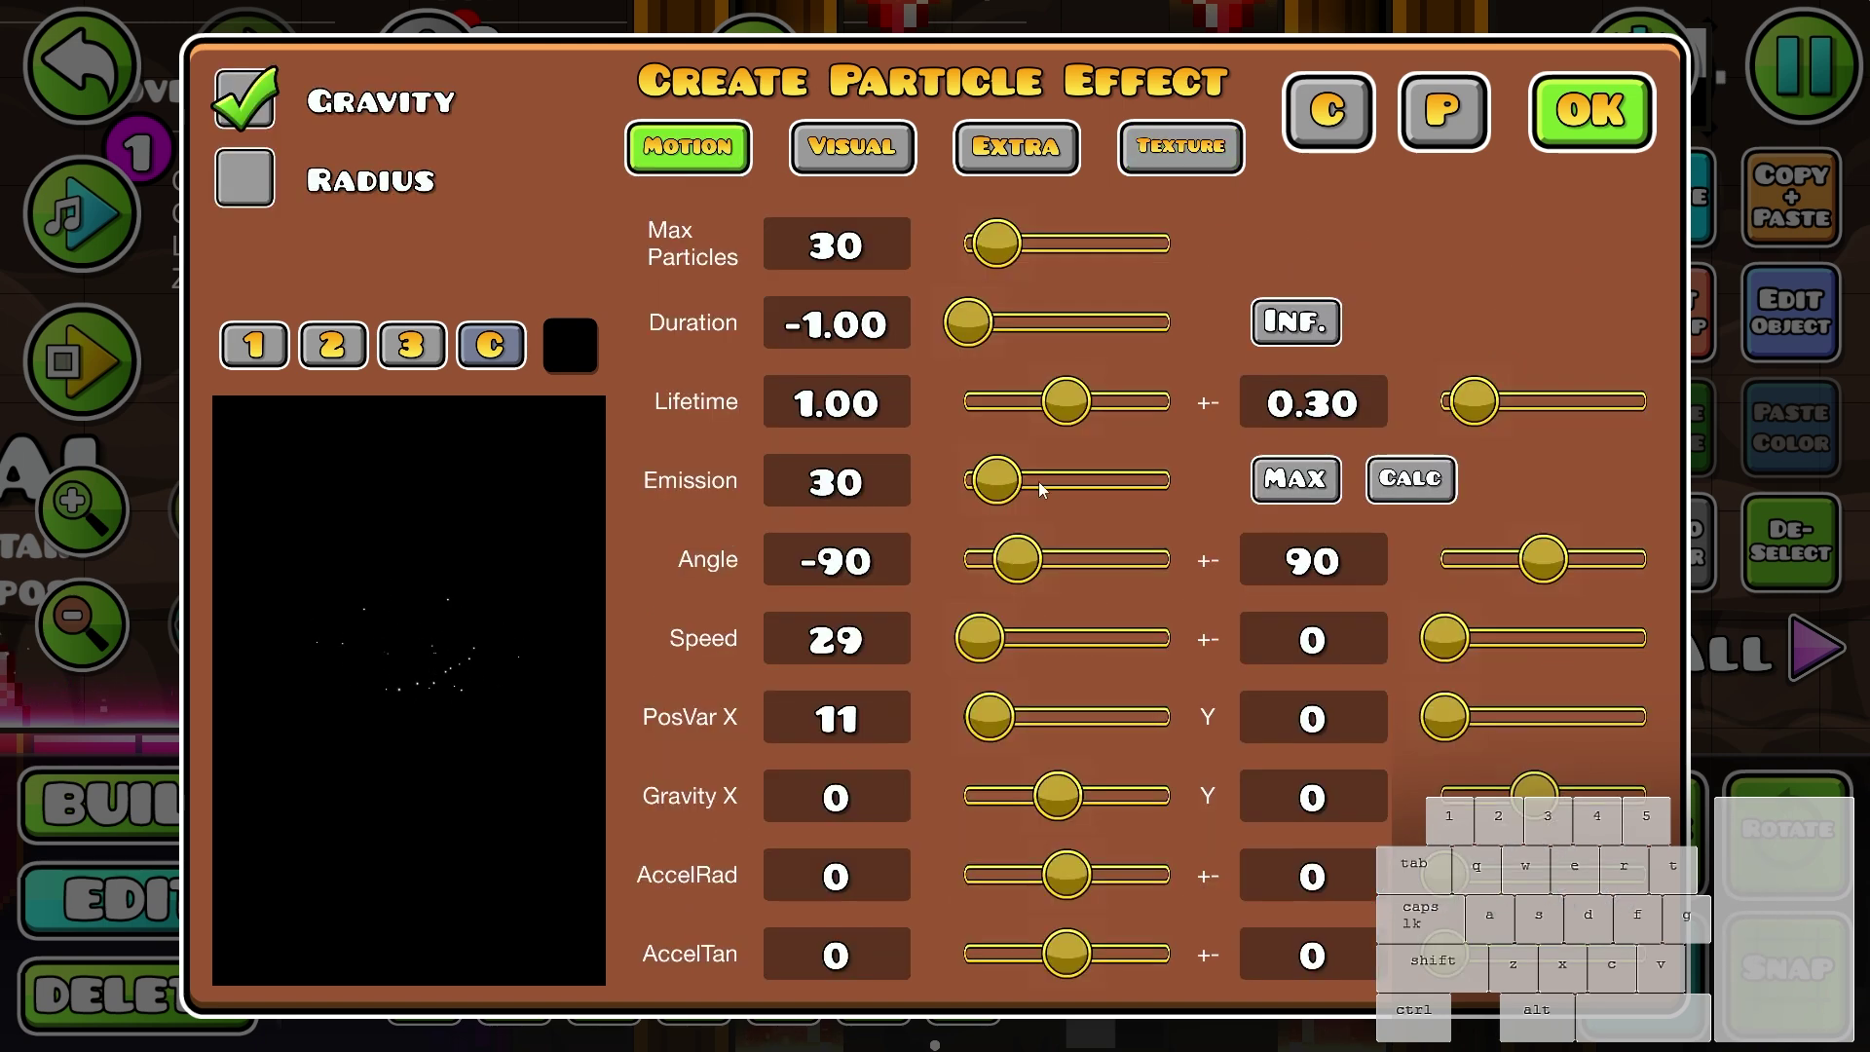
pyautogui.click(852, 148)
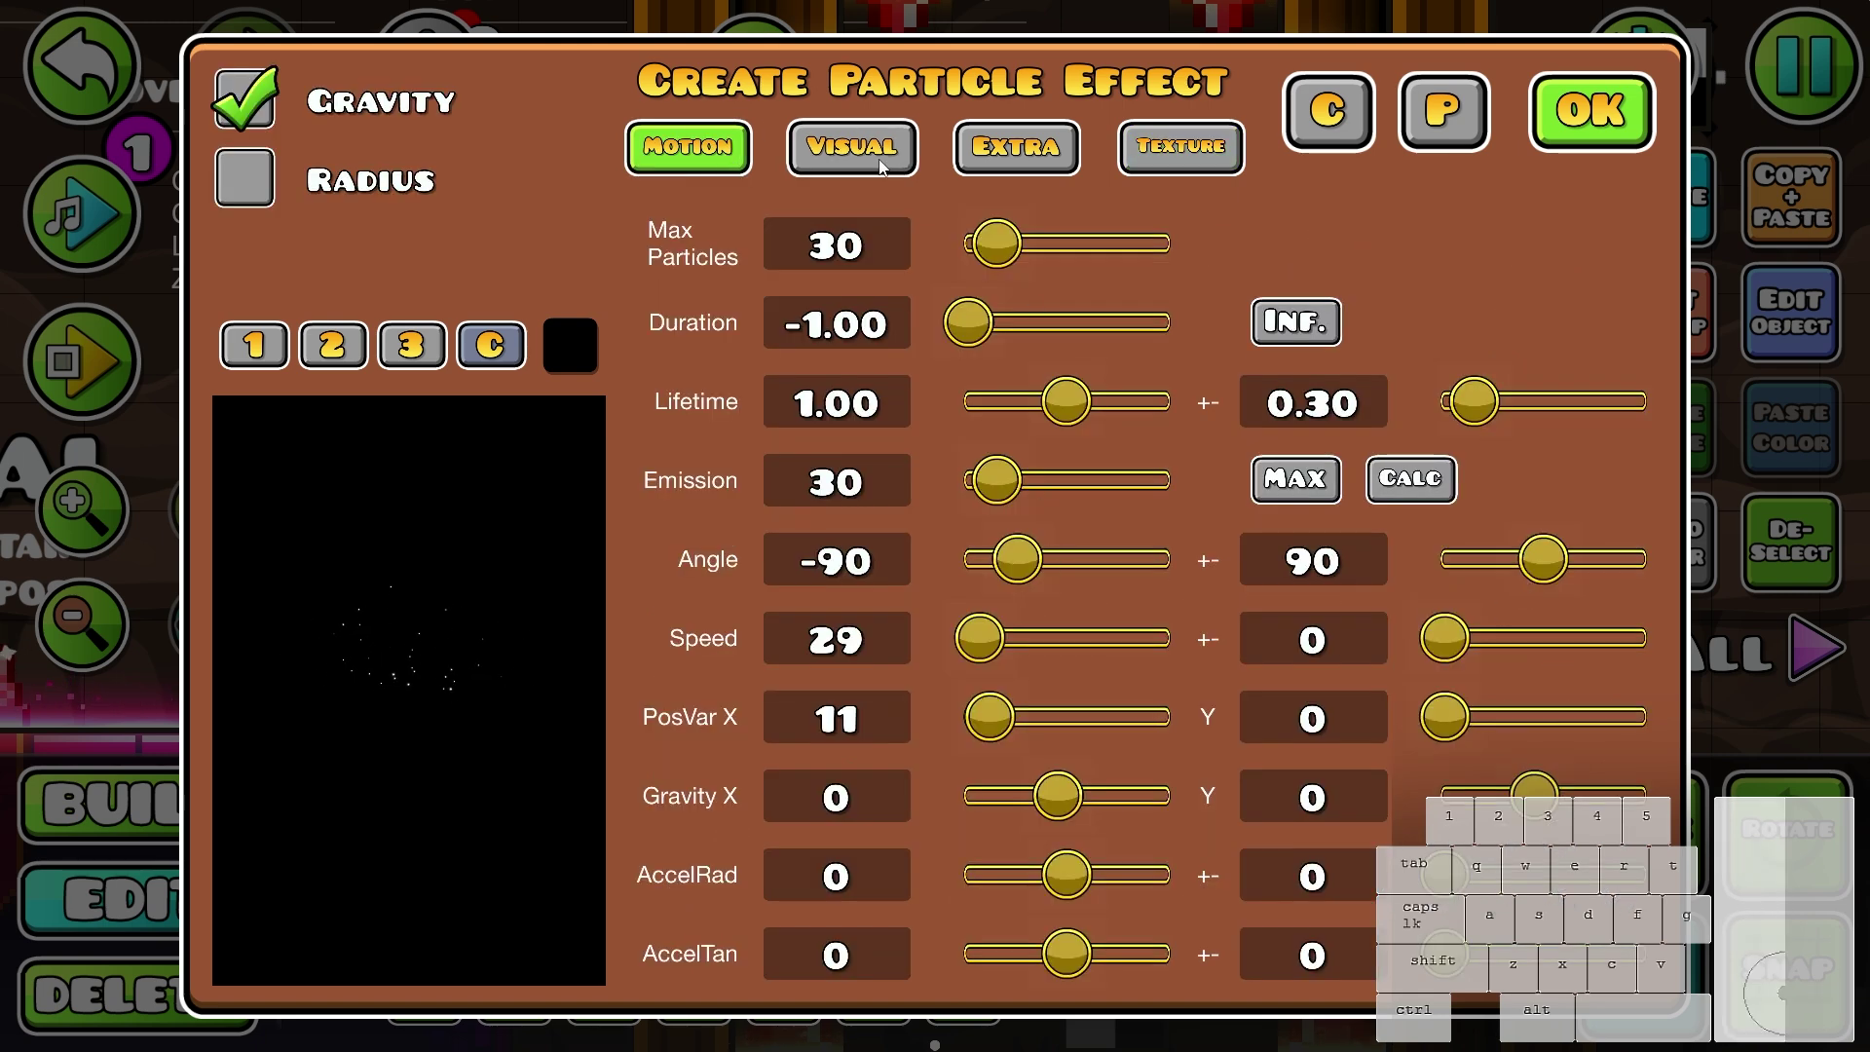
pyautogui.moveTo(974, 232); pyautogui.dragTo(1017, 238)
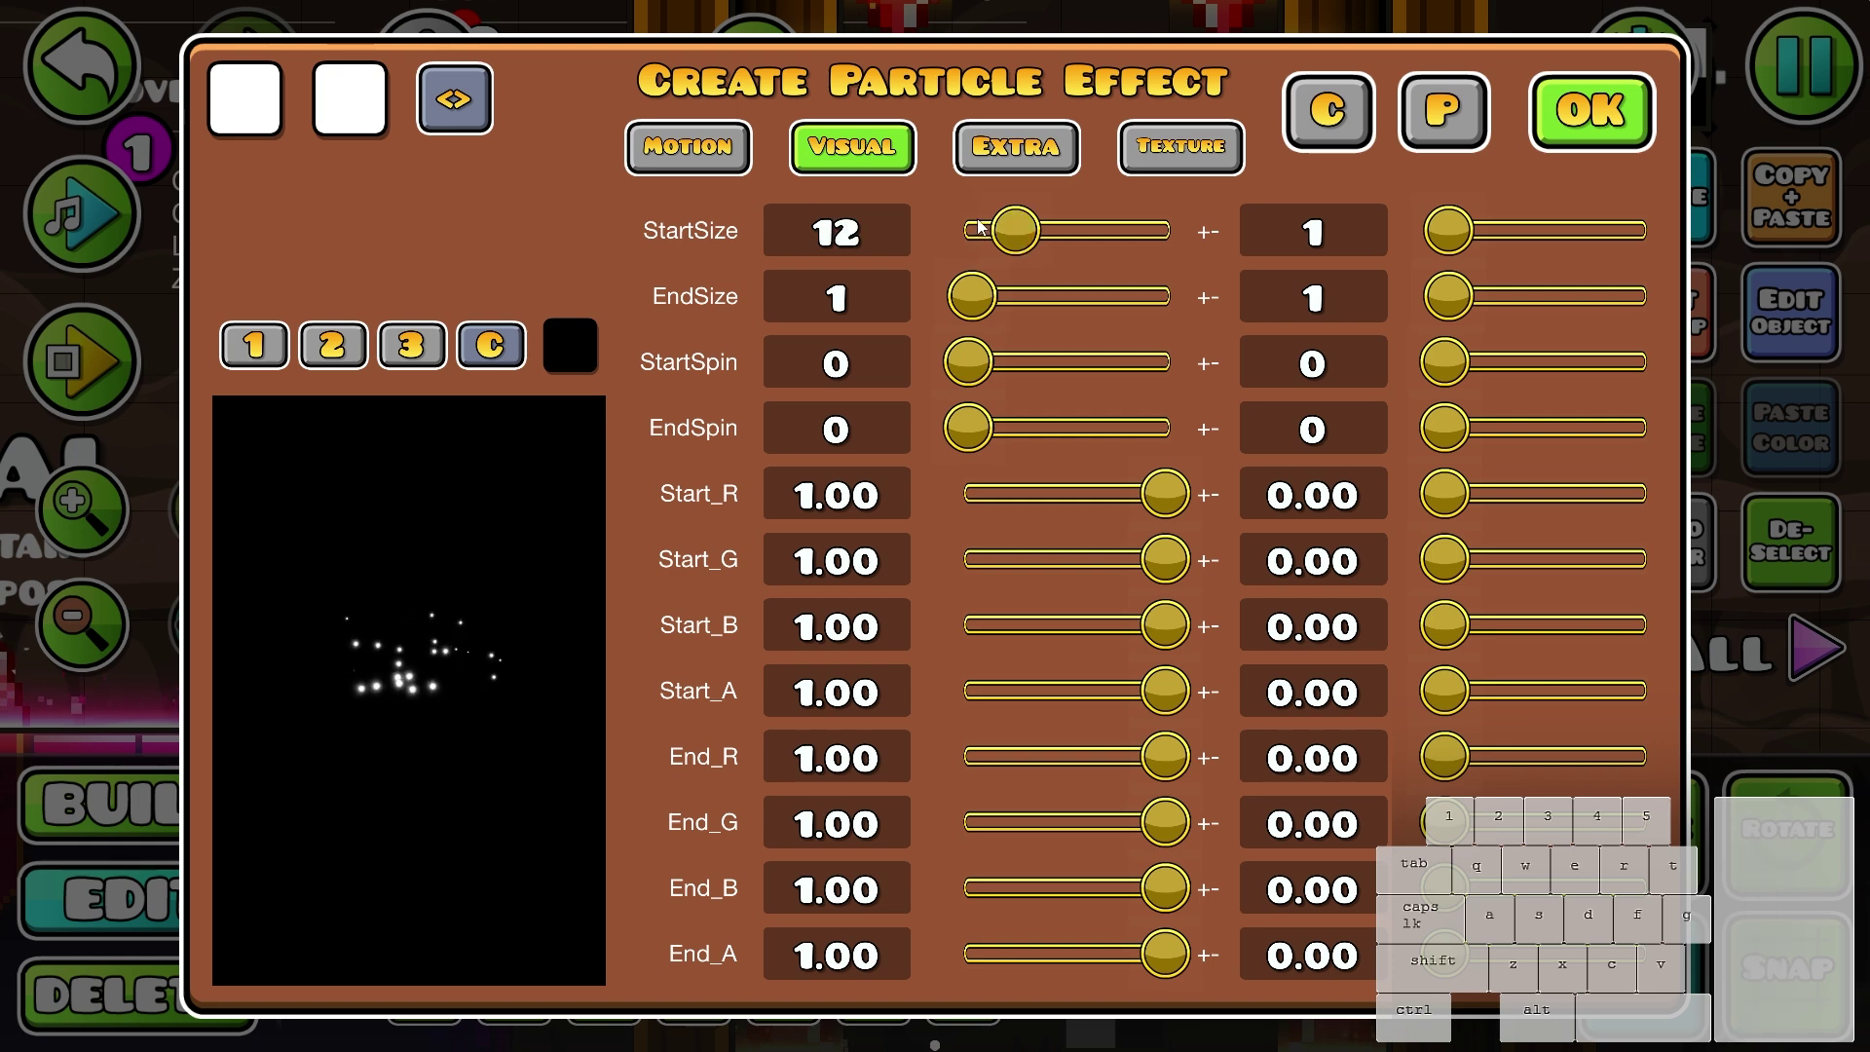
# - Set the particles' angle variance to 180 and their position variance to 3 in both X and Y
pyautogui.click(691, 151)
pyautogui.moveTo(1549, 577); pyautogui.dragTo(1681, 584)
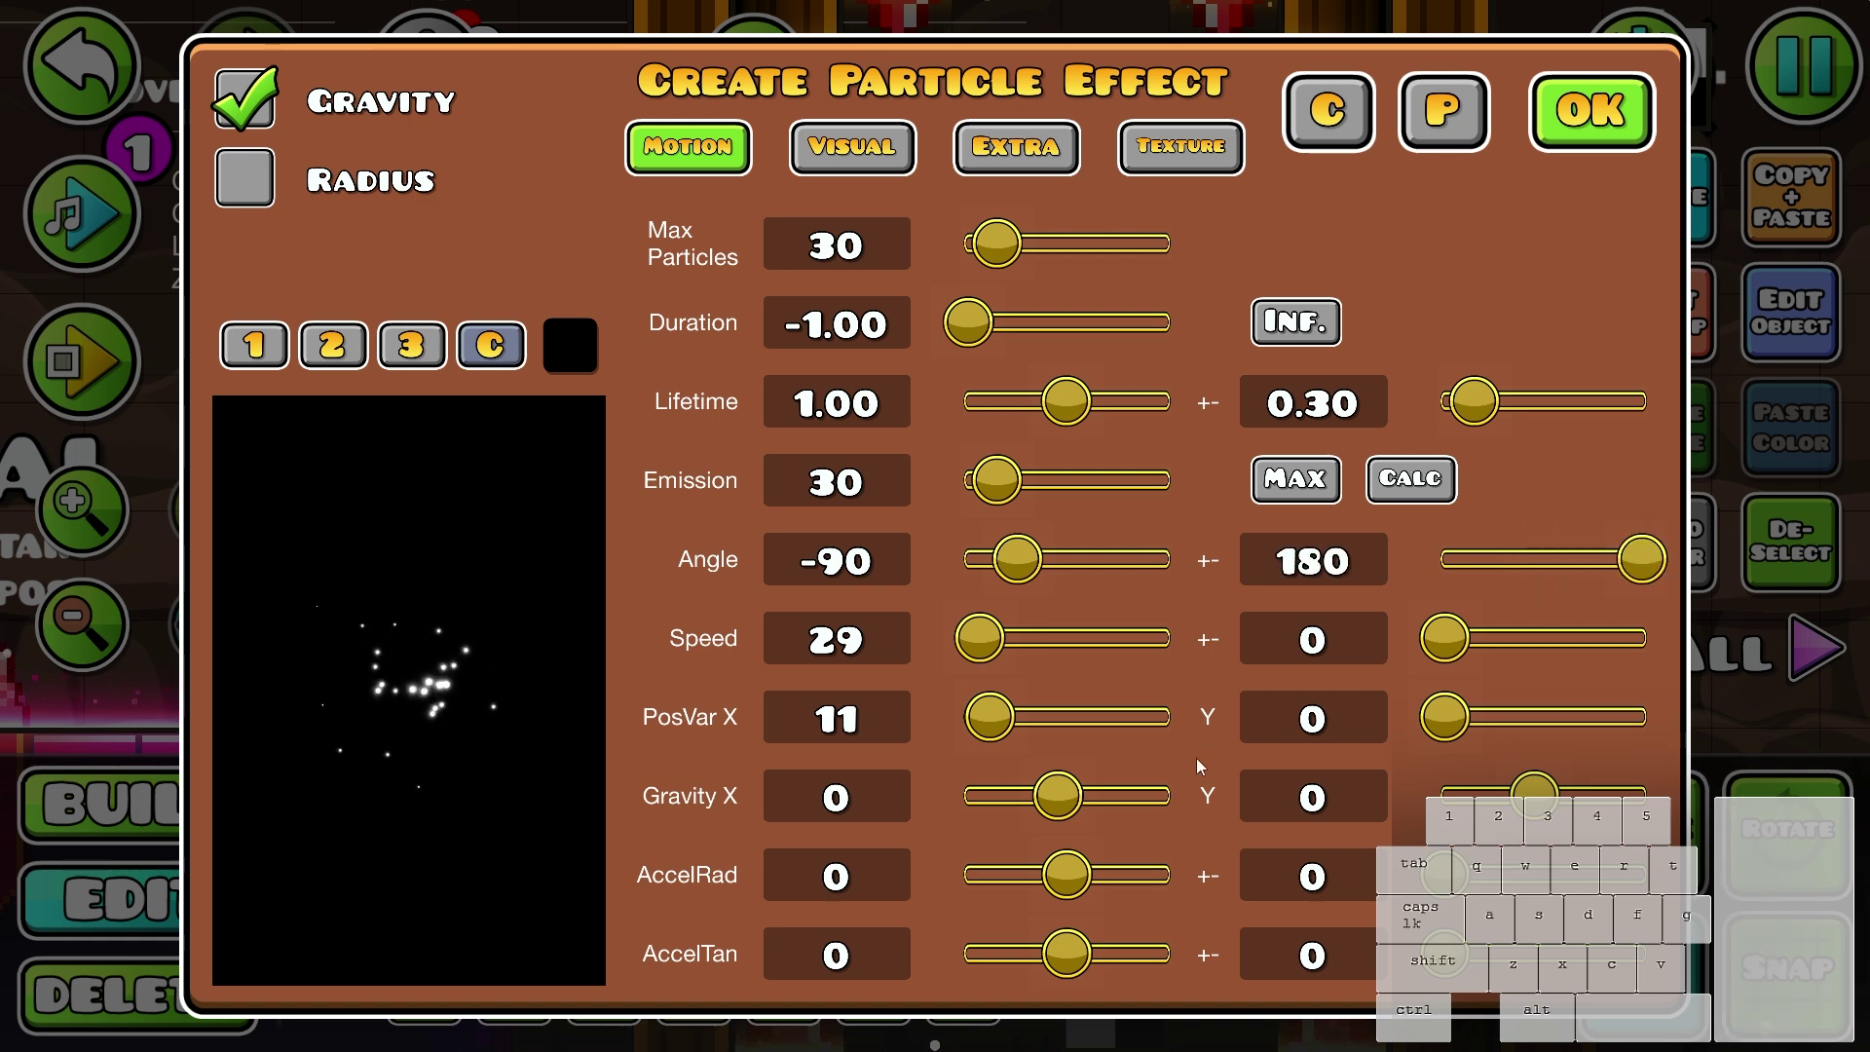
pyautogui.moveTo(1013, 744); pyautogui.dragTo(993, 744)
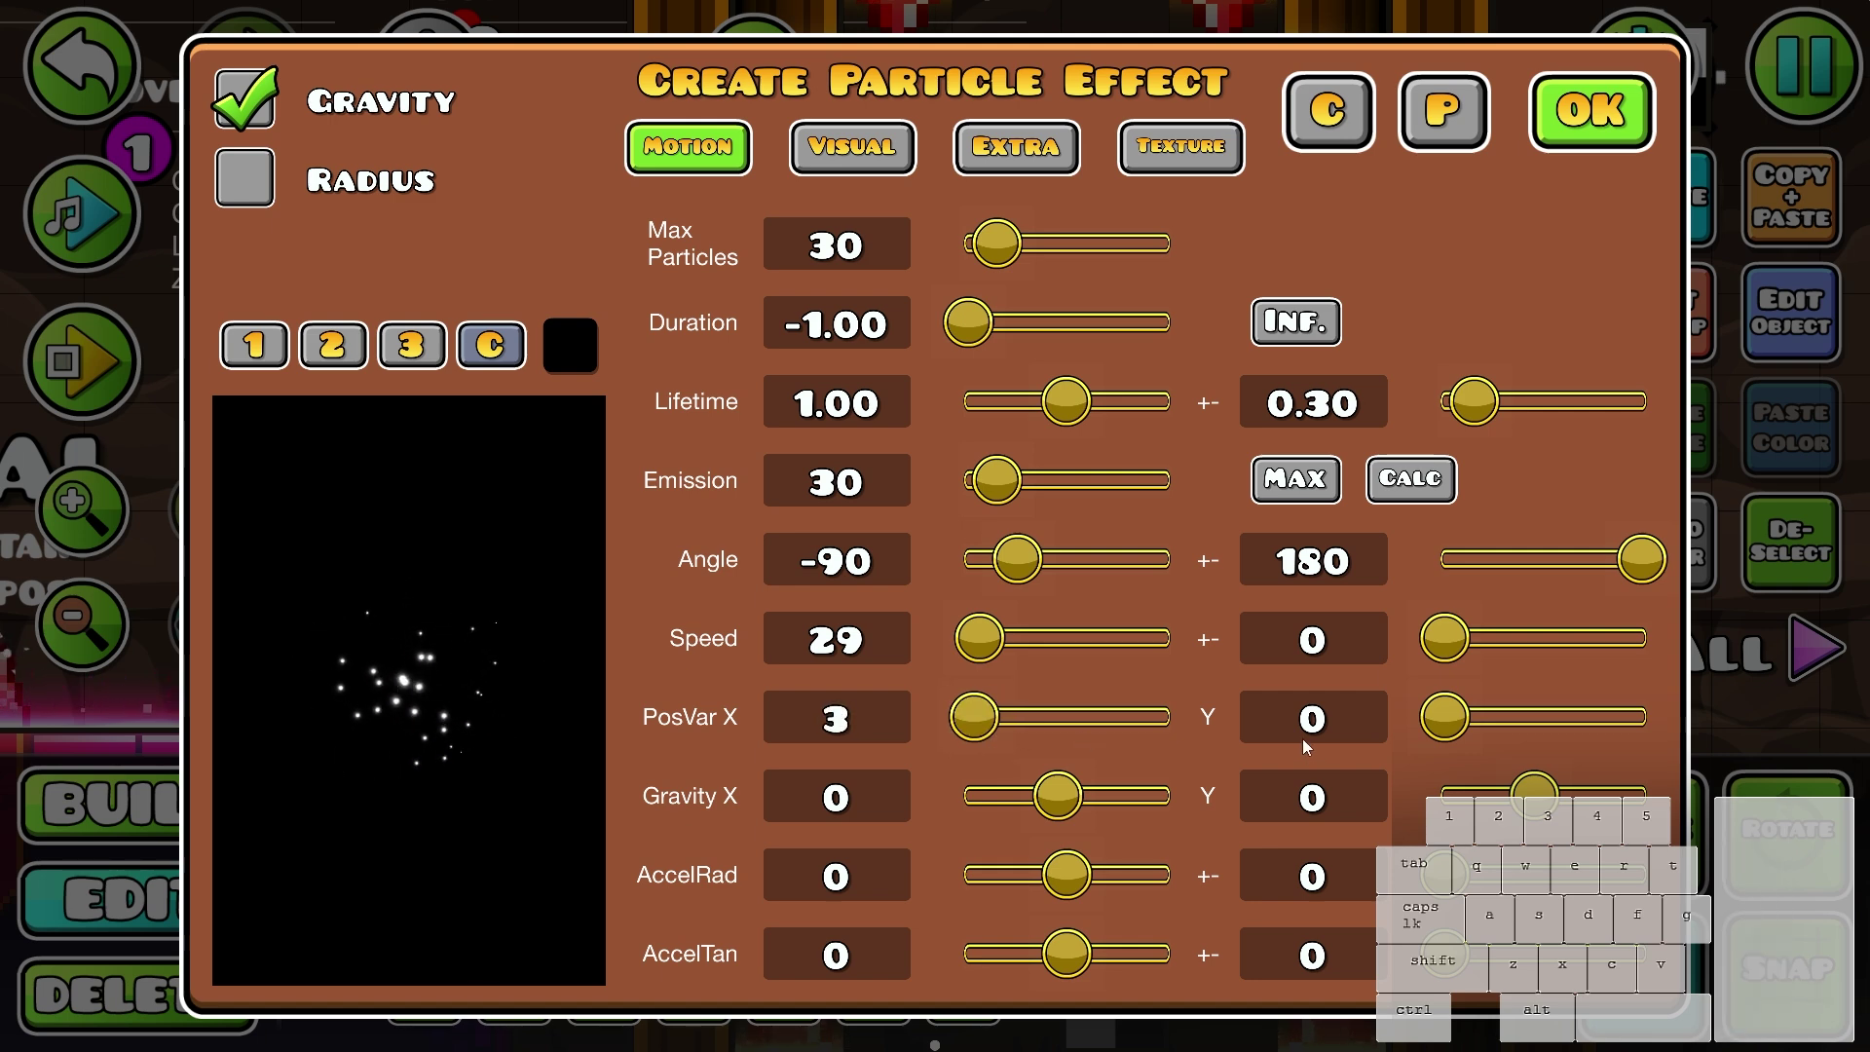
pyautogui.write('3')
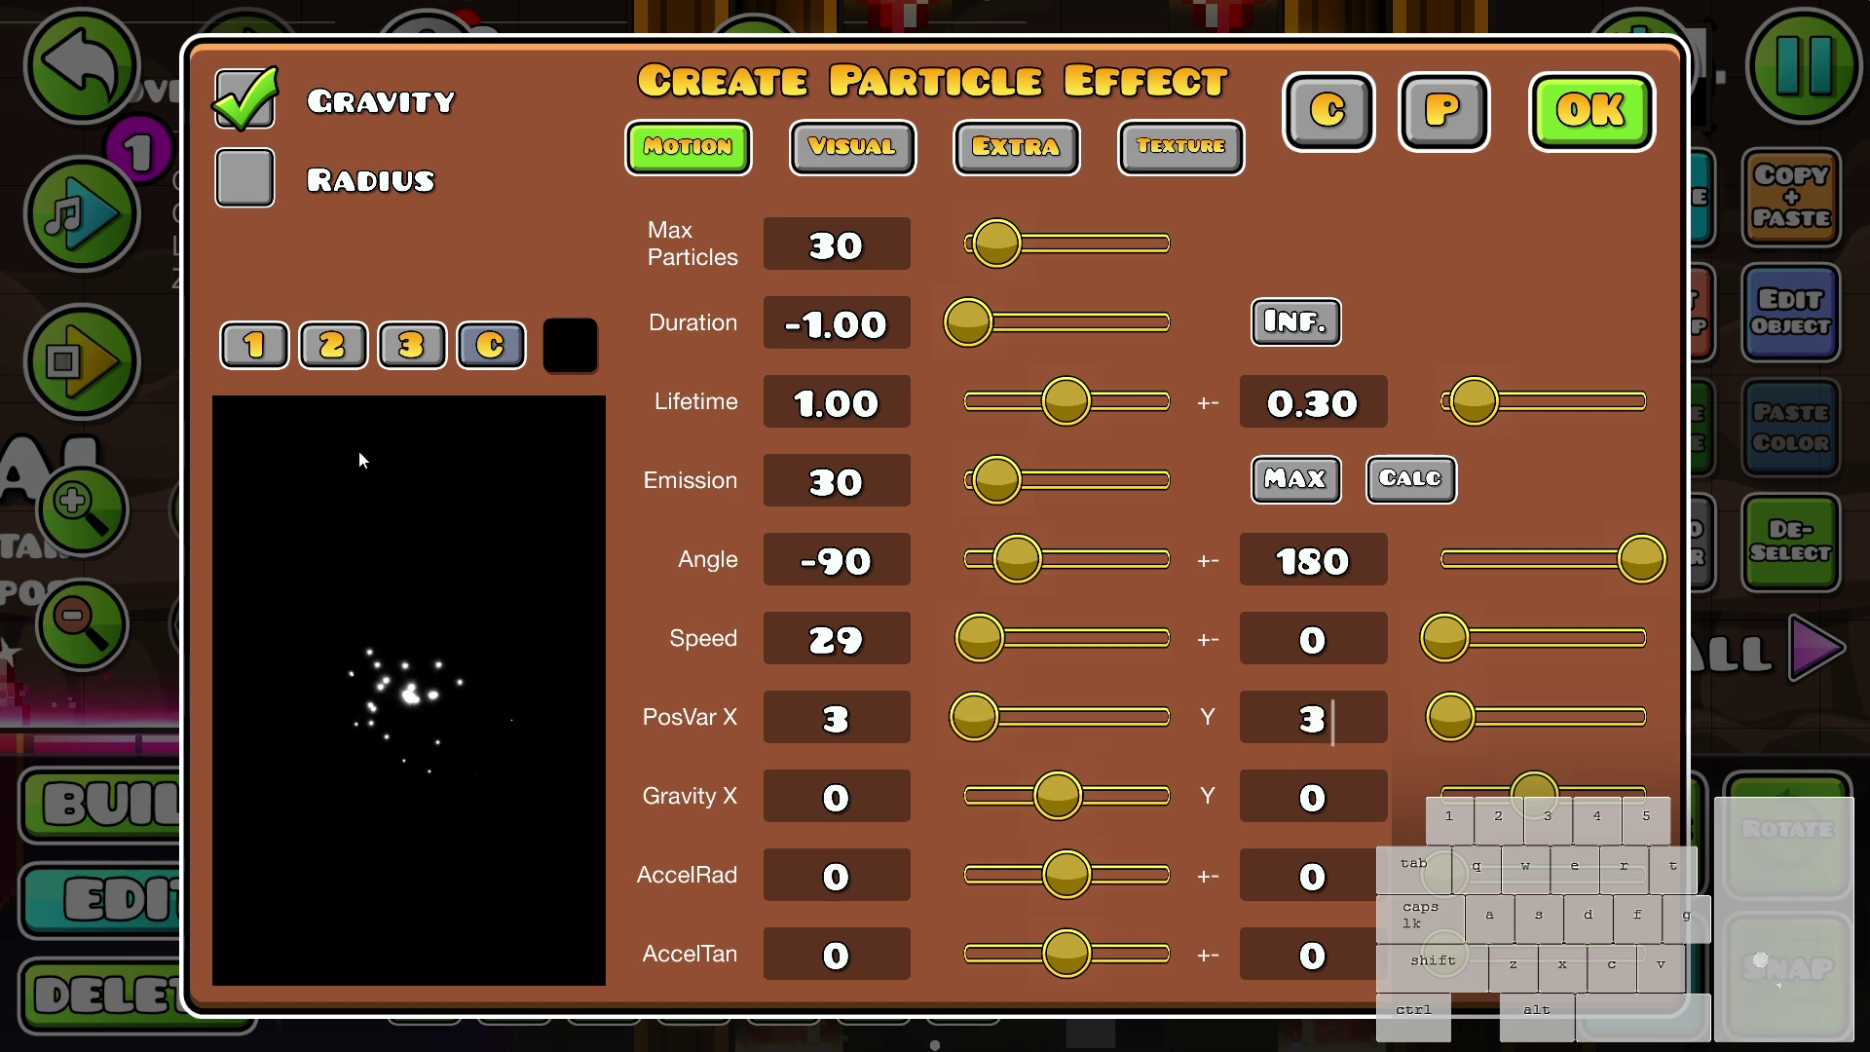
# - Check the emission area's outline in the preview and set the particle Speed to 22
pyautogui.click(275, 357)
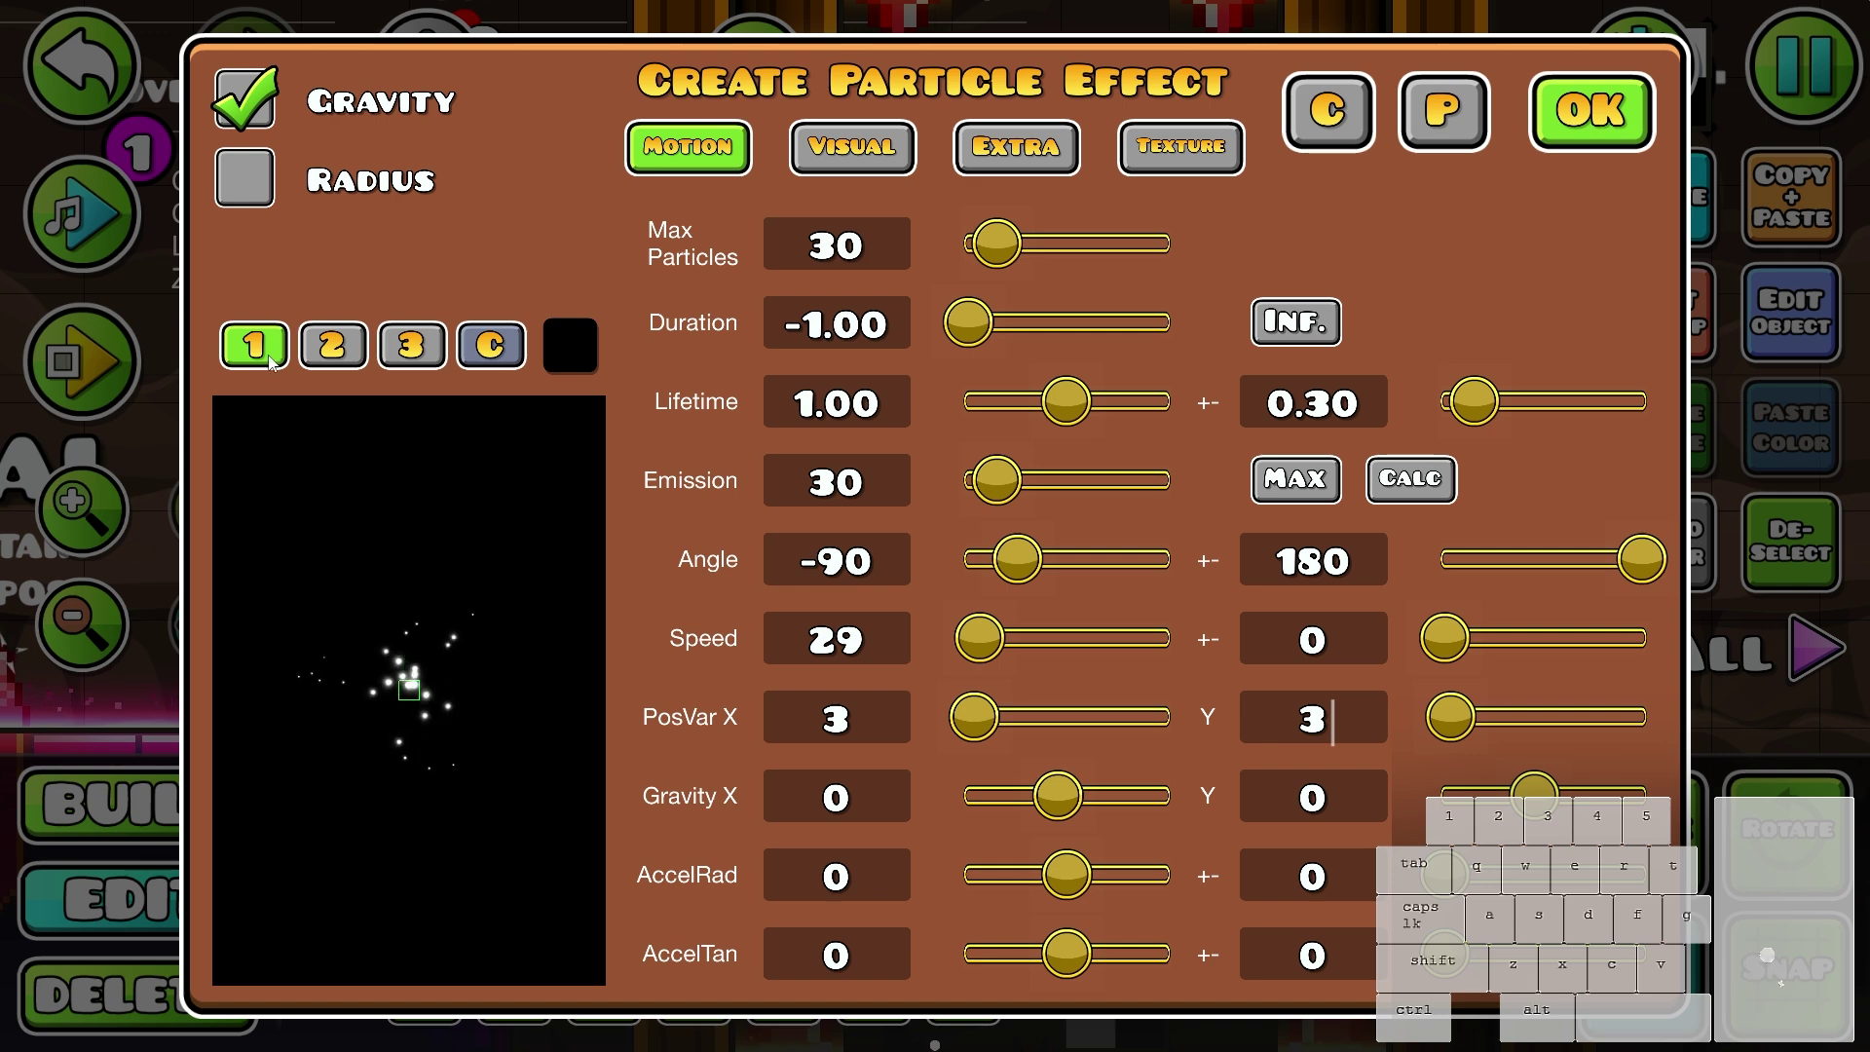
pyautogui.moveTo(978, 730)
pyautogui.mouseDown()
pyautogui.moveTo(1017, 735)
pyautogui.moveTo(986, 740)
pyautogui.mouseUp()
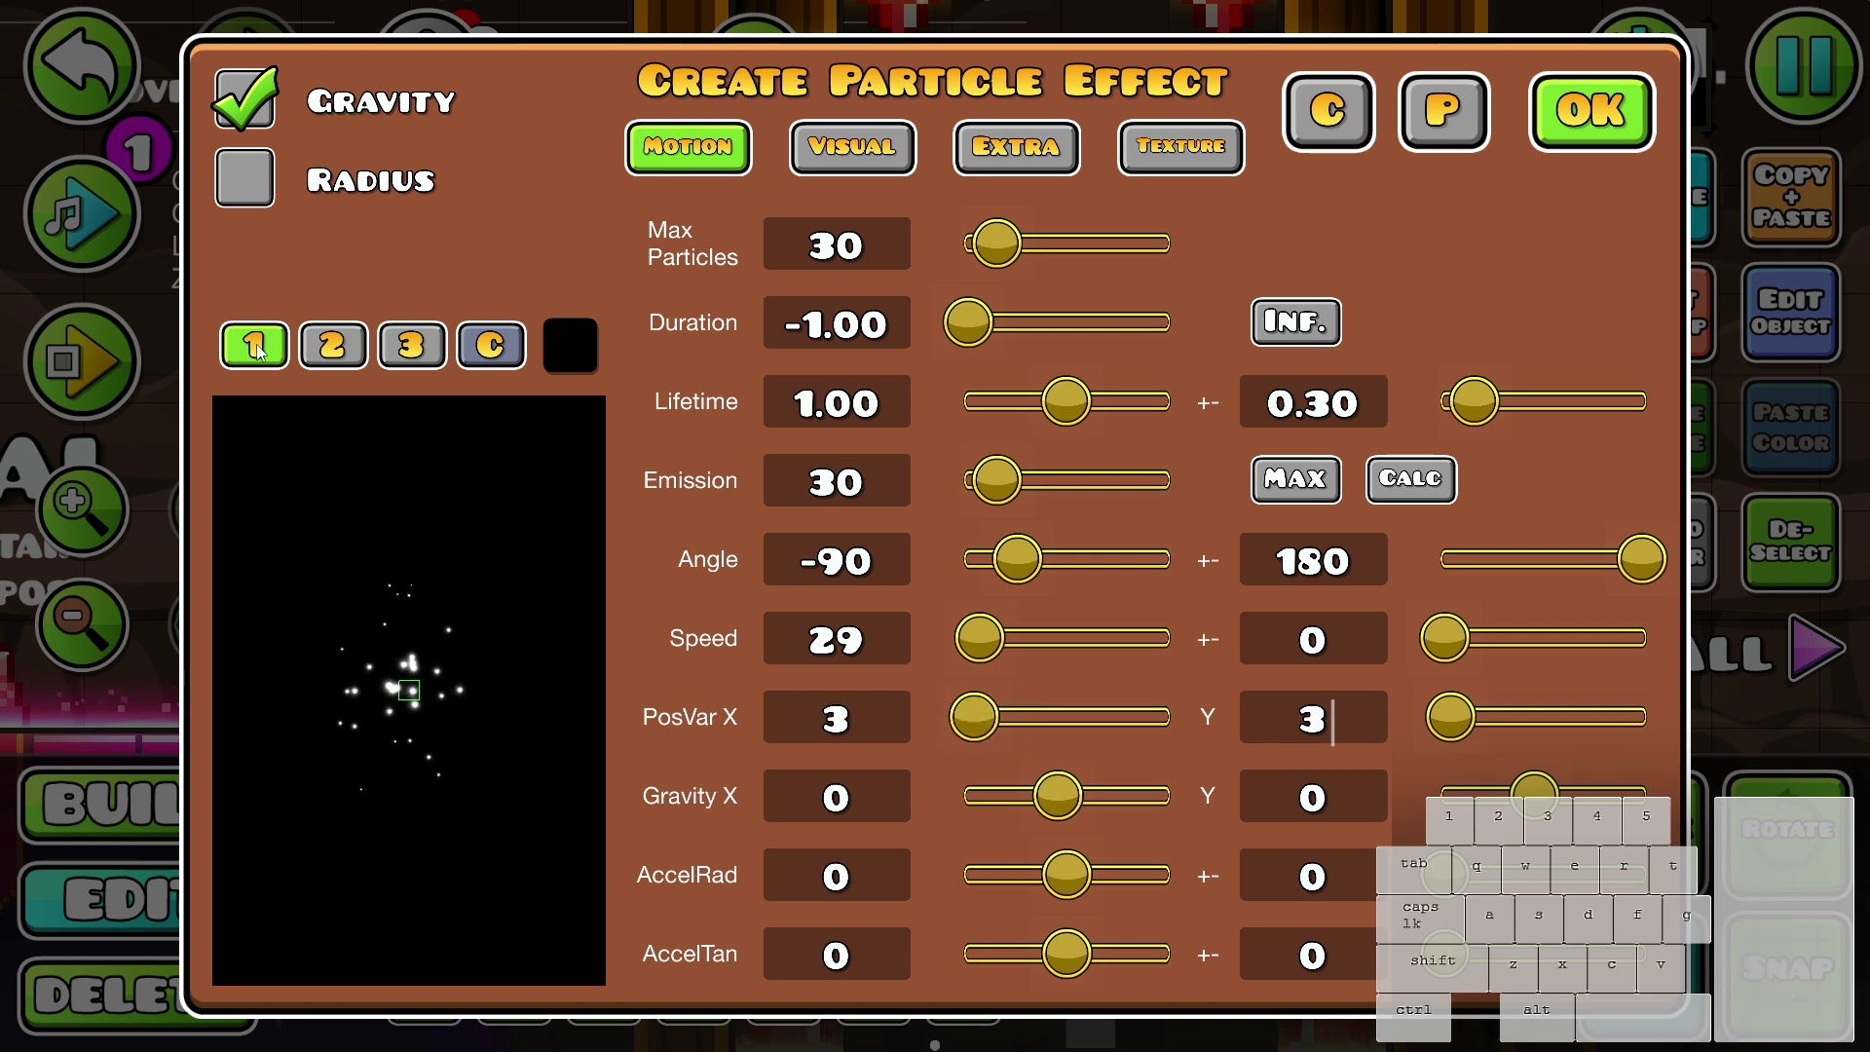
pyautogui.moveTo(599, 928); pyautogui.dragTo(362, 504)
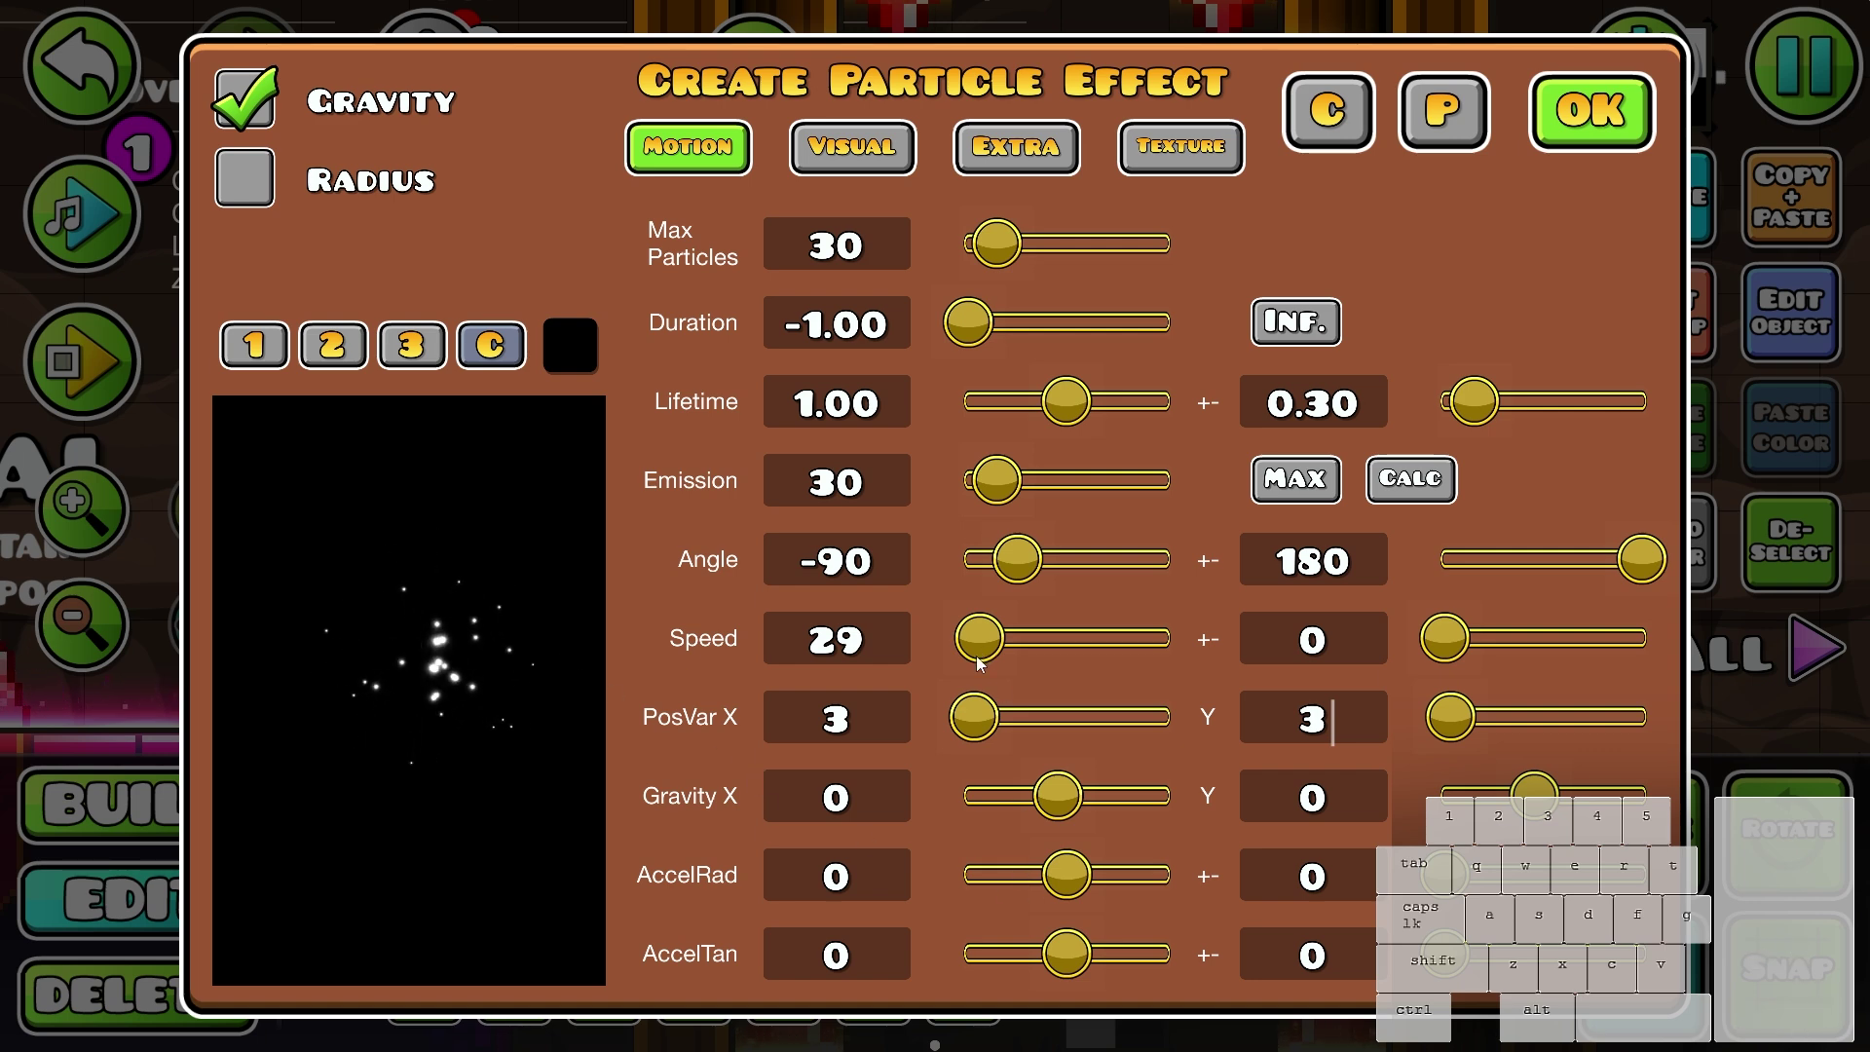
pyautogui.moveTo(978, 663); pyautogui.dragTo(976, 662)
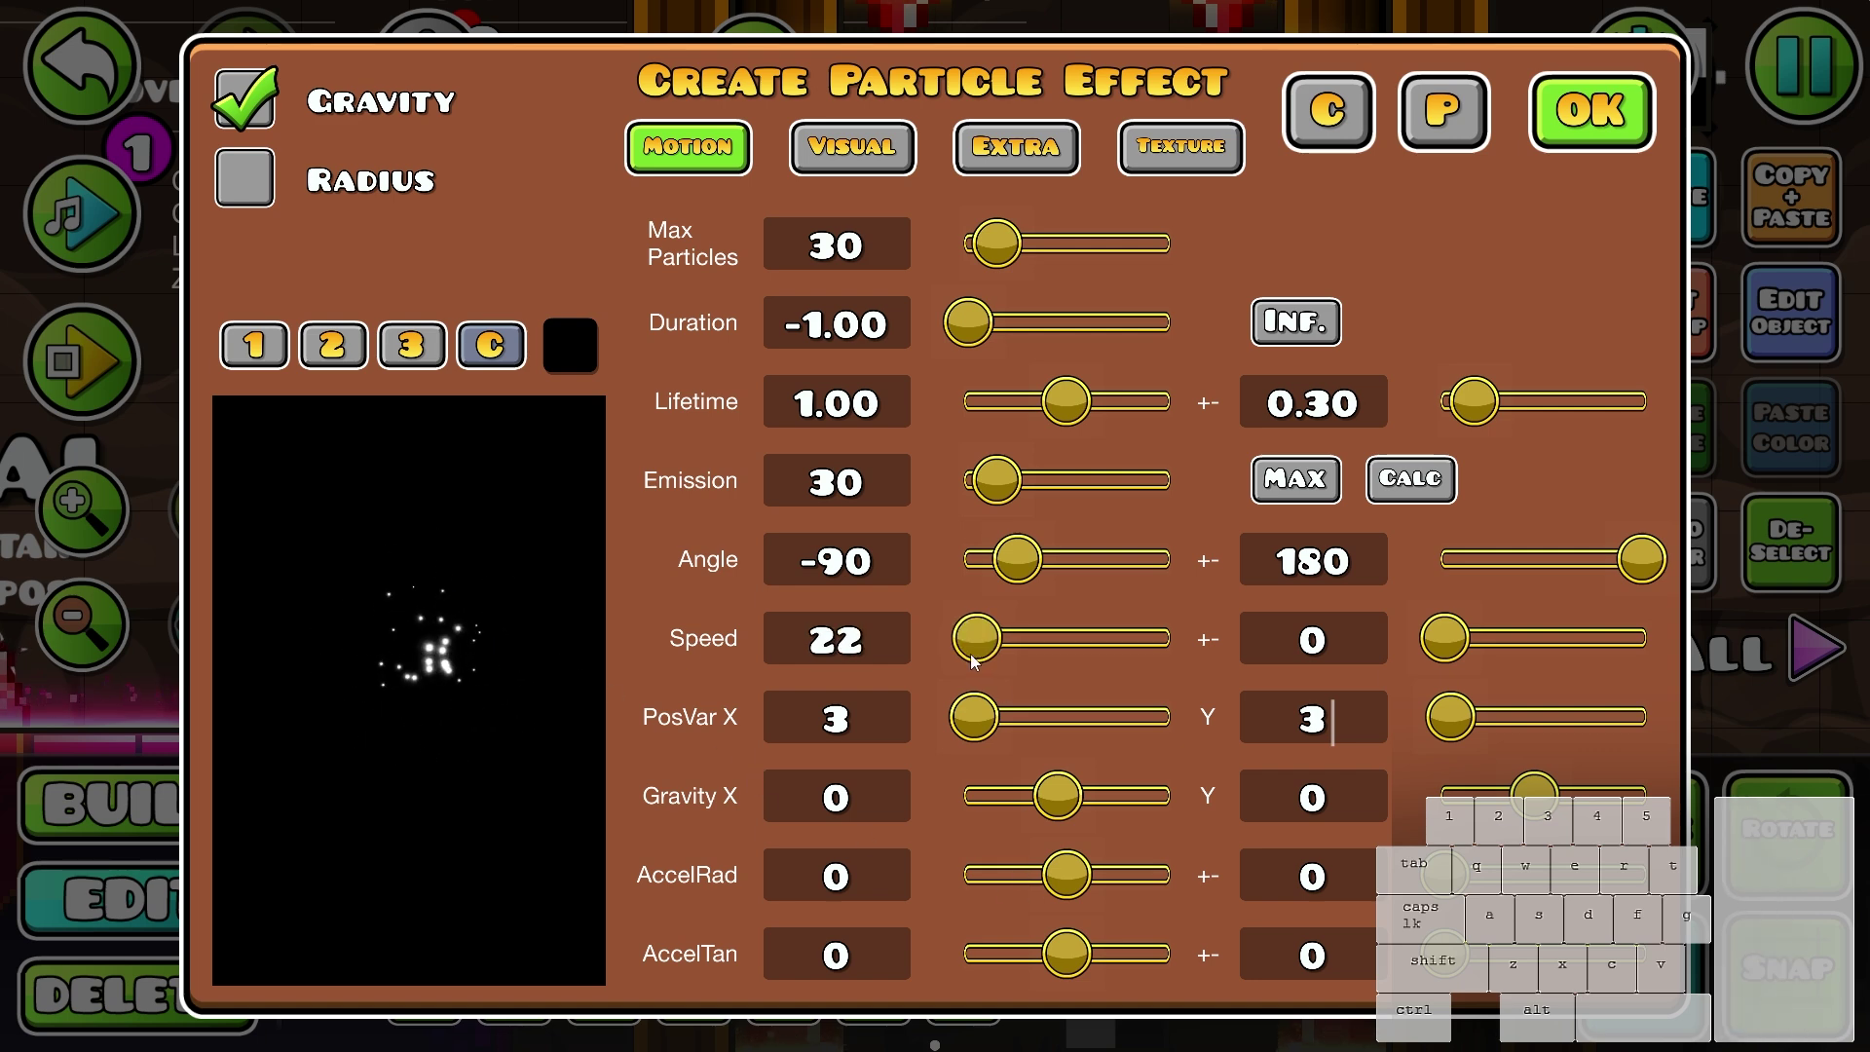
# - Set the particles' Lifetime to 0.93, Speed to 27 and AccelRad to -47, and test their motion in the preview
pyautogui.moveTo(1086, 420); pyautogui.dragTo(1052, 421)
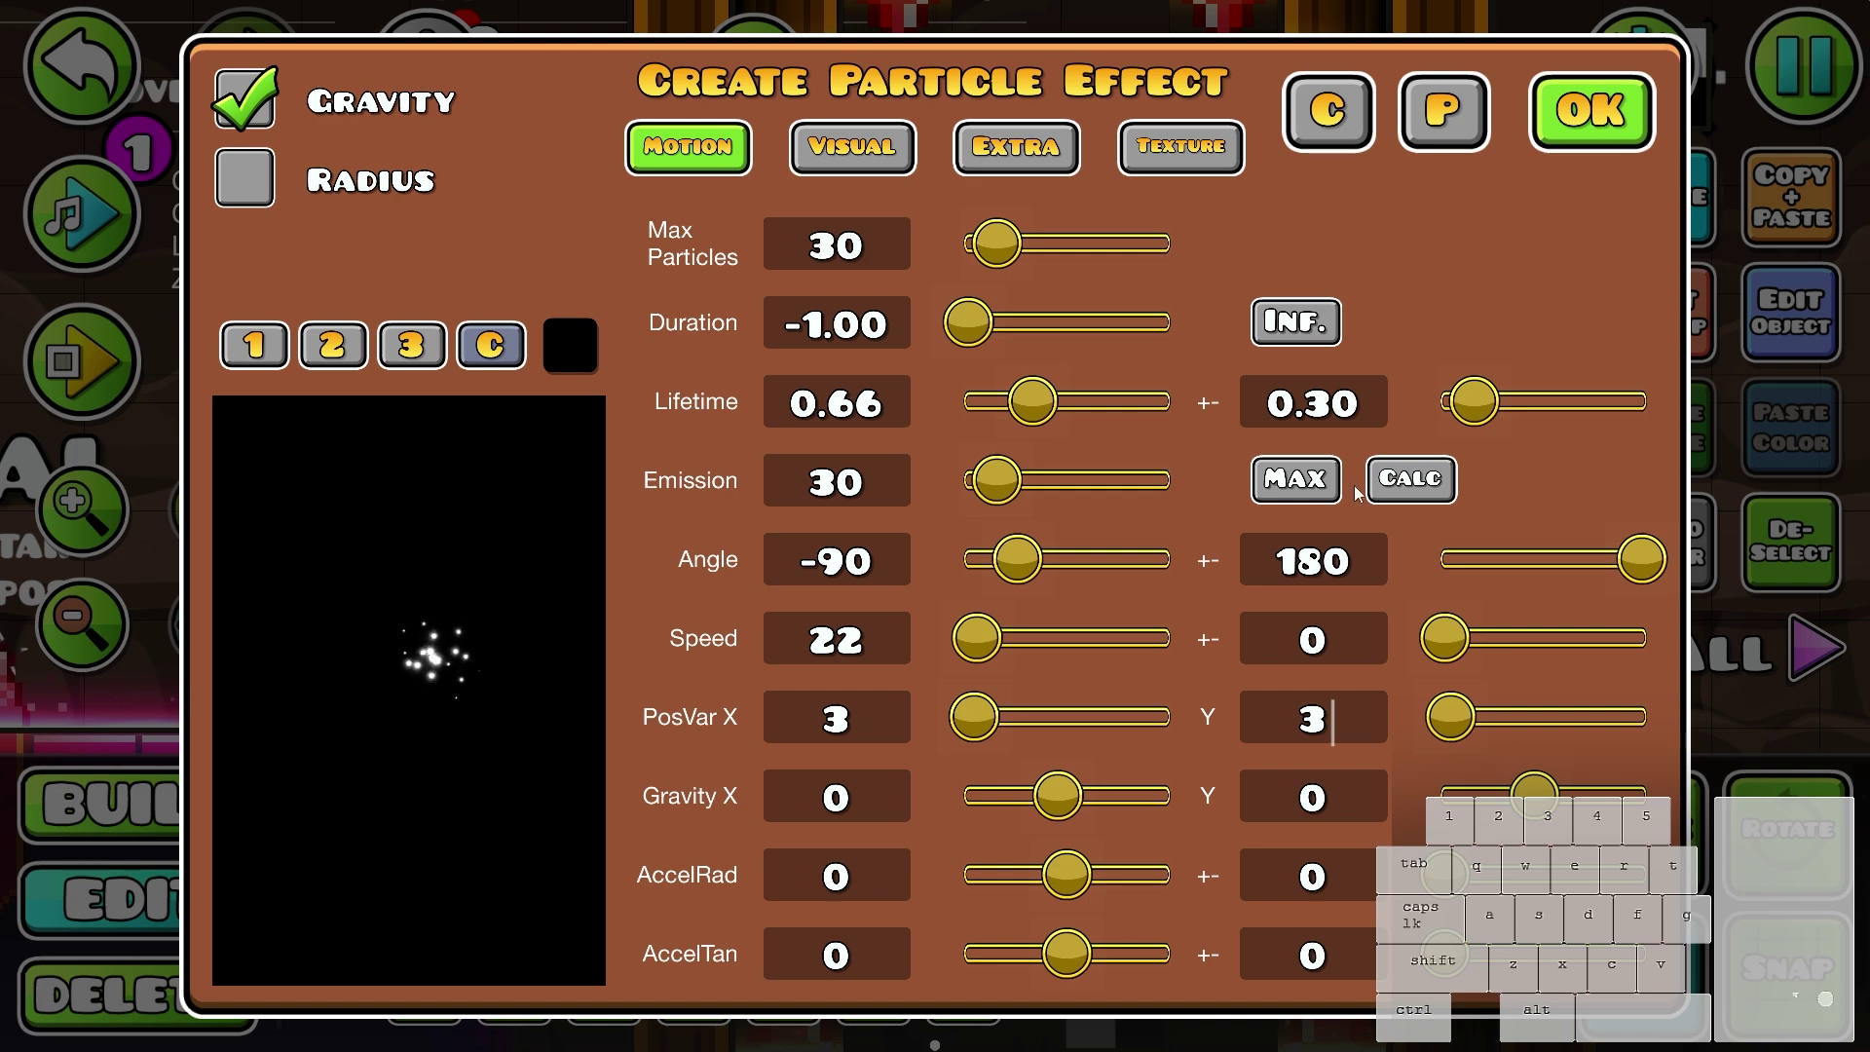
pyautogui.moveTo(978, 639); pyautogui.dragTo(978, 635)
pyautogui.moveTo(1032, 401); pyautogui.dragTo(1061, 427)
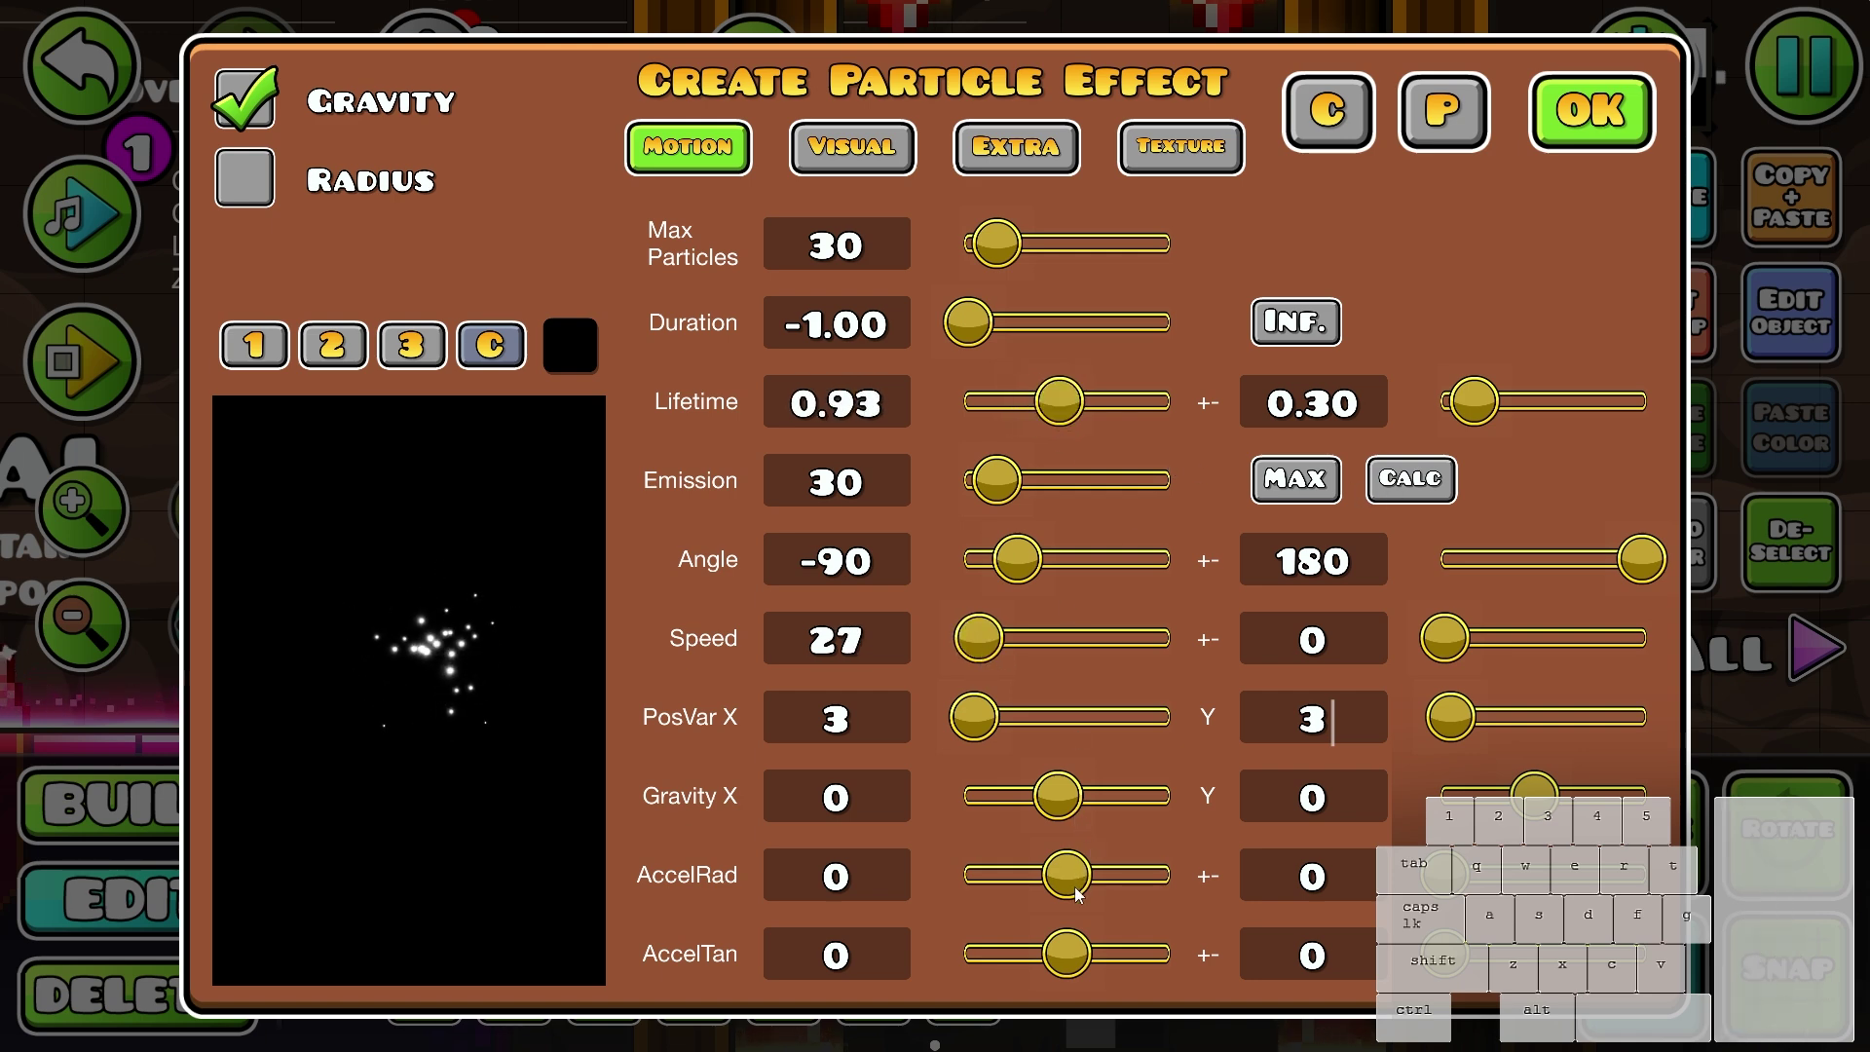
pyautogui.moveTo(1077, 894); pyautogui.dragTo(1070, 896)
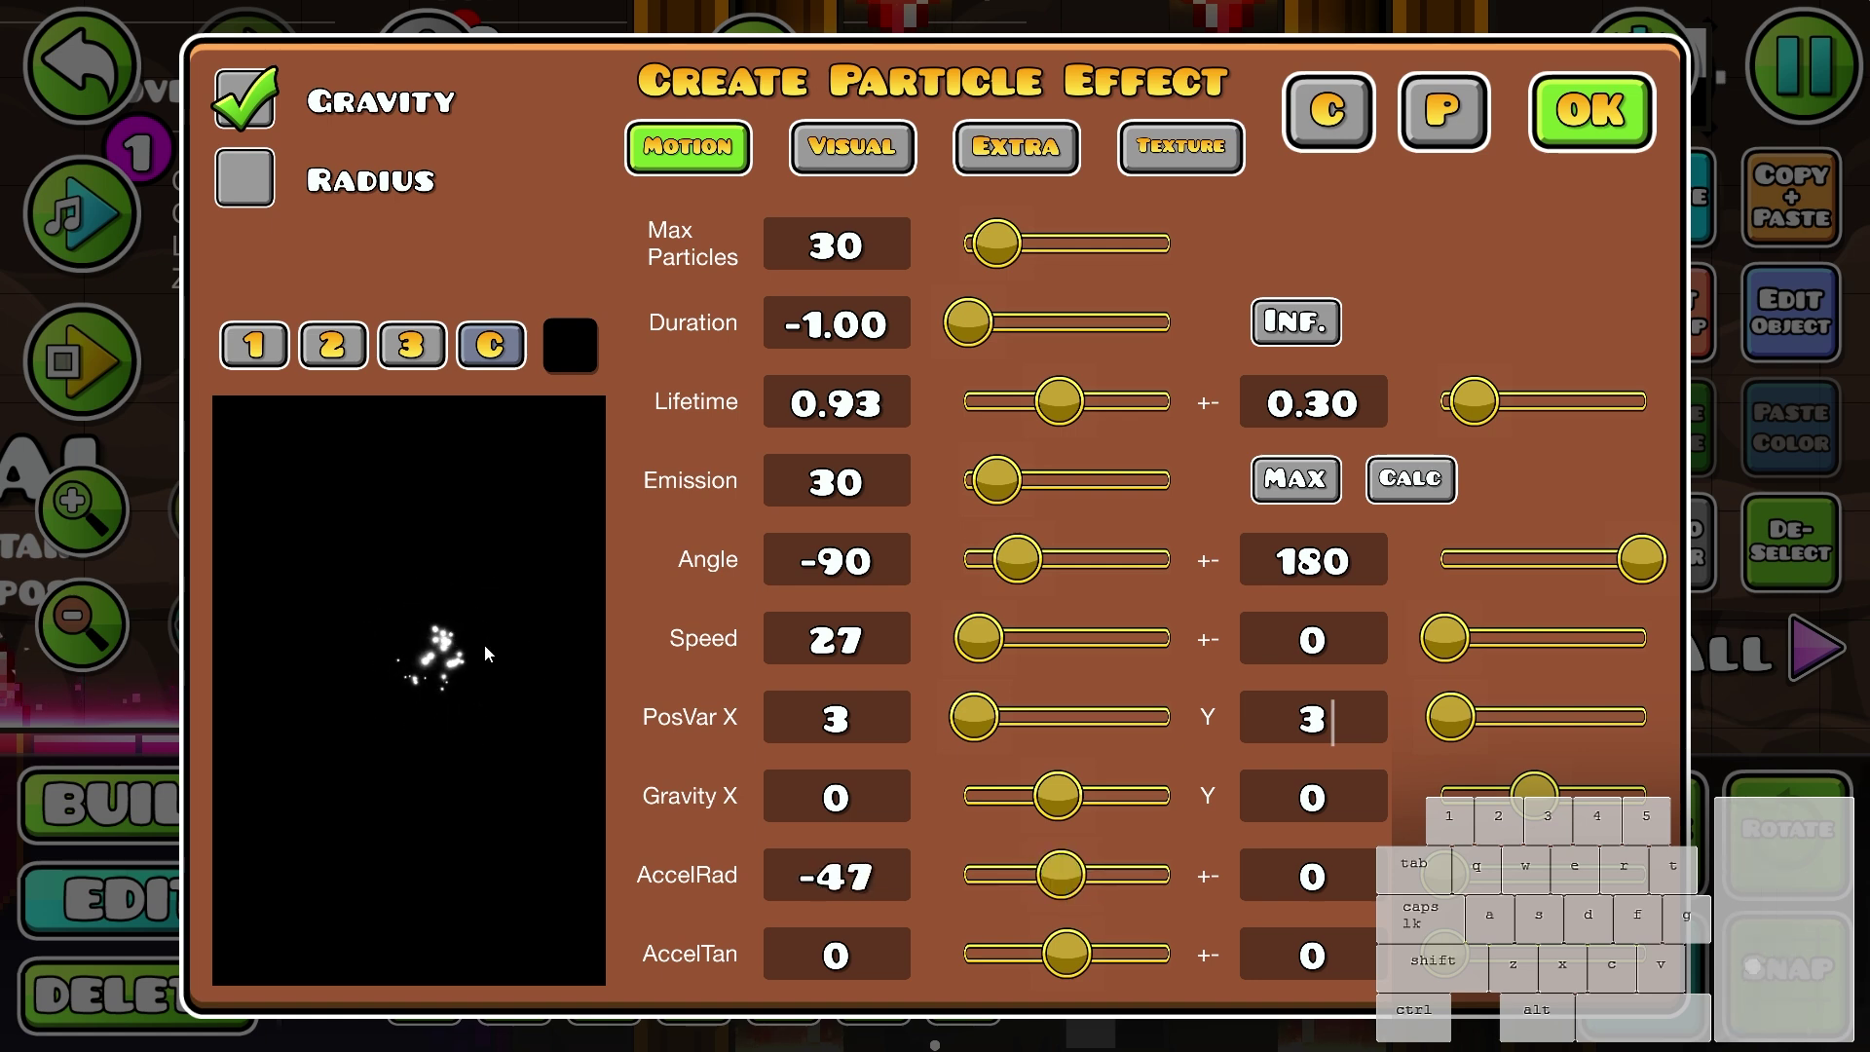
pyautogui.moveTo(487, 655); pyautogui.dragTo(434, 492)
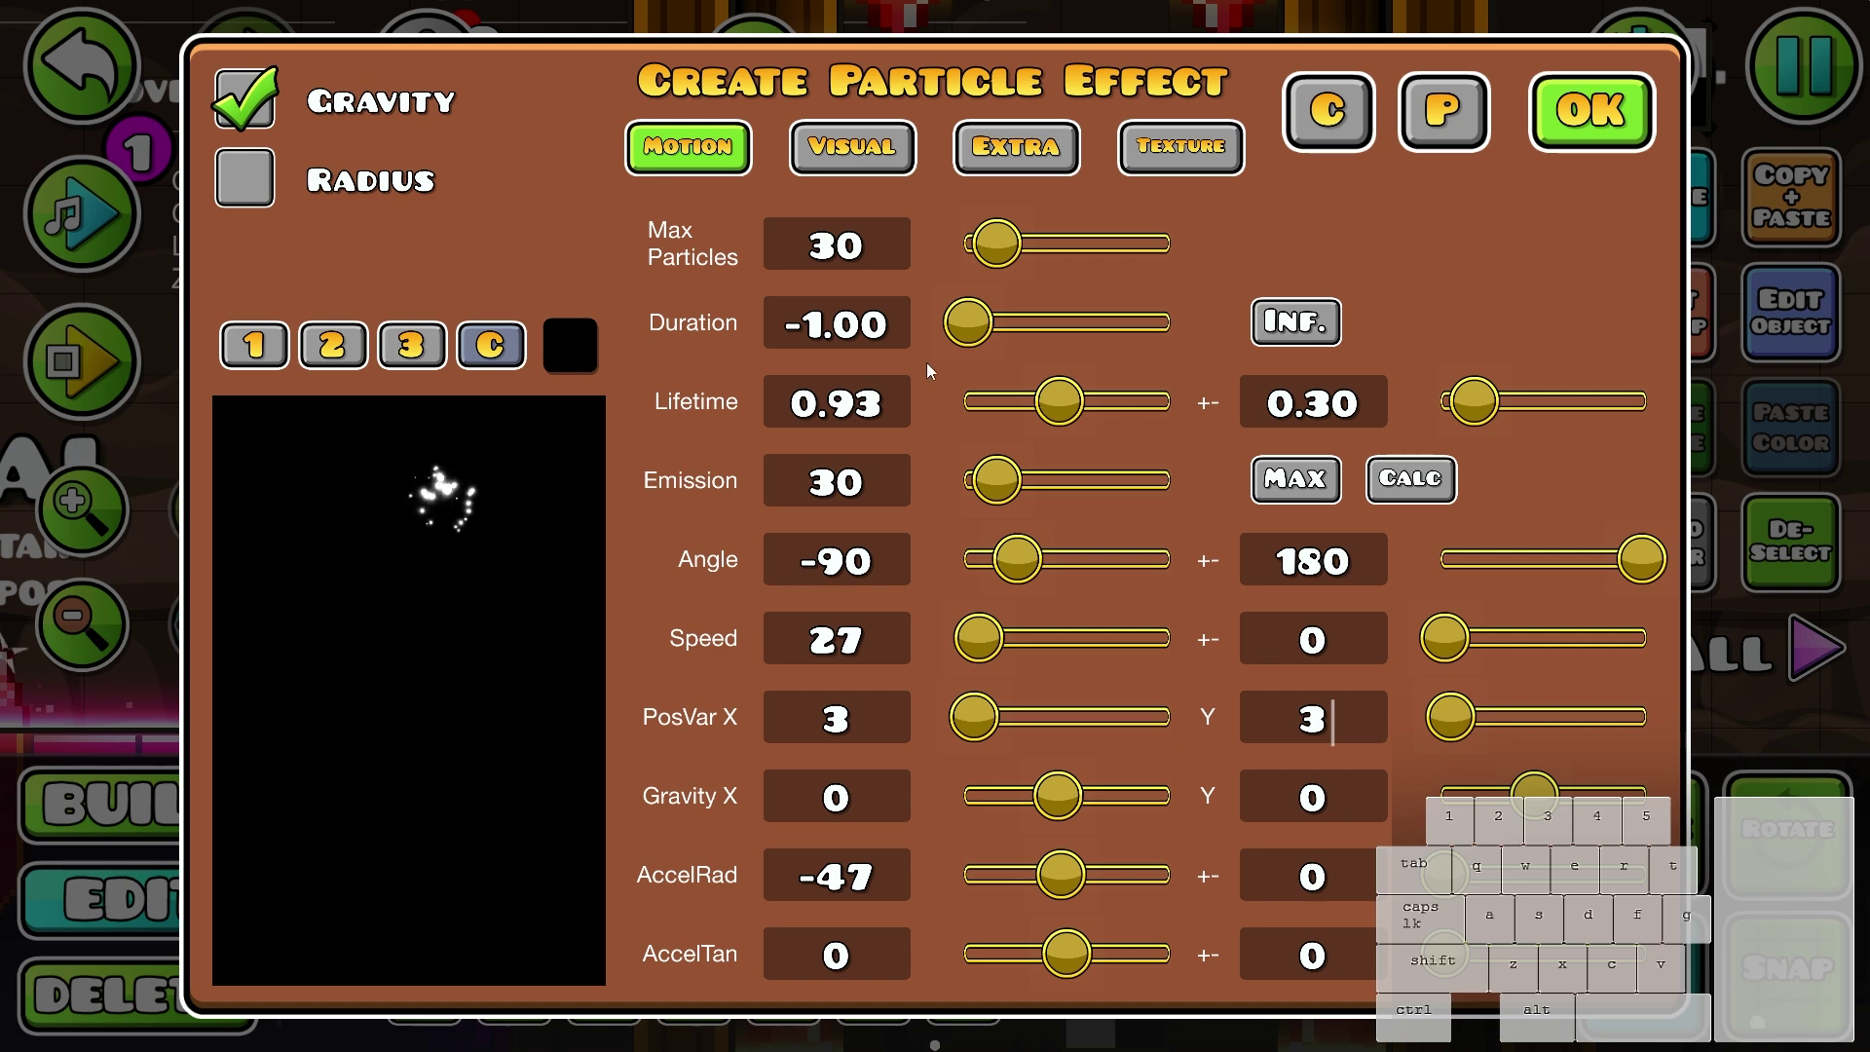
# - Recalculate the particles' Emission from the other settings and set their Fade out to about 0.21
pyautogui.click(1414, 479)
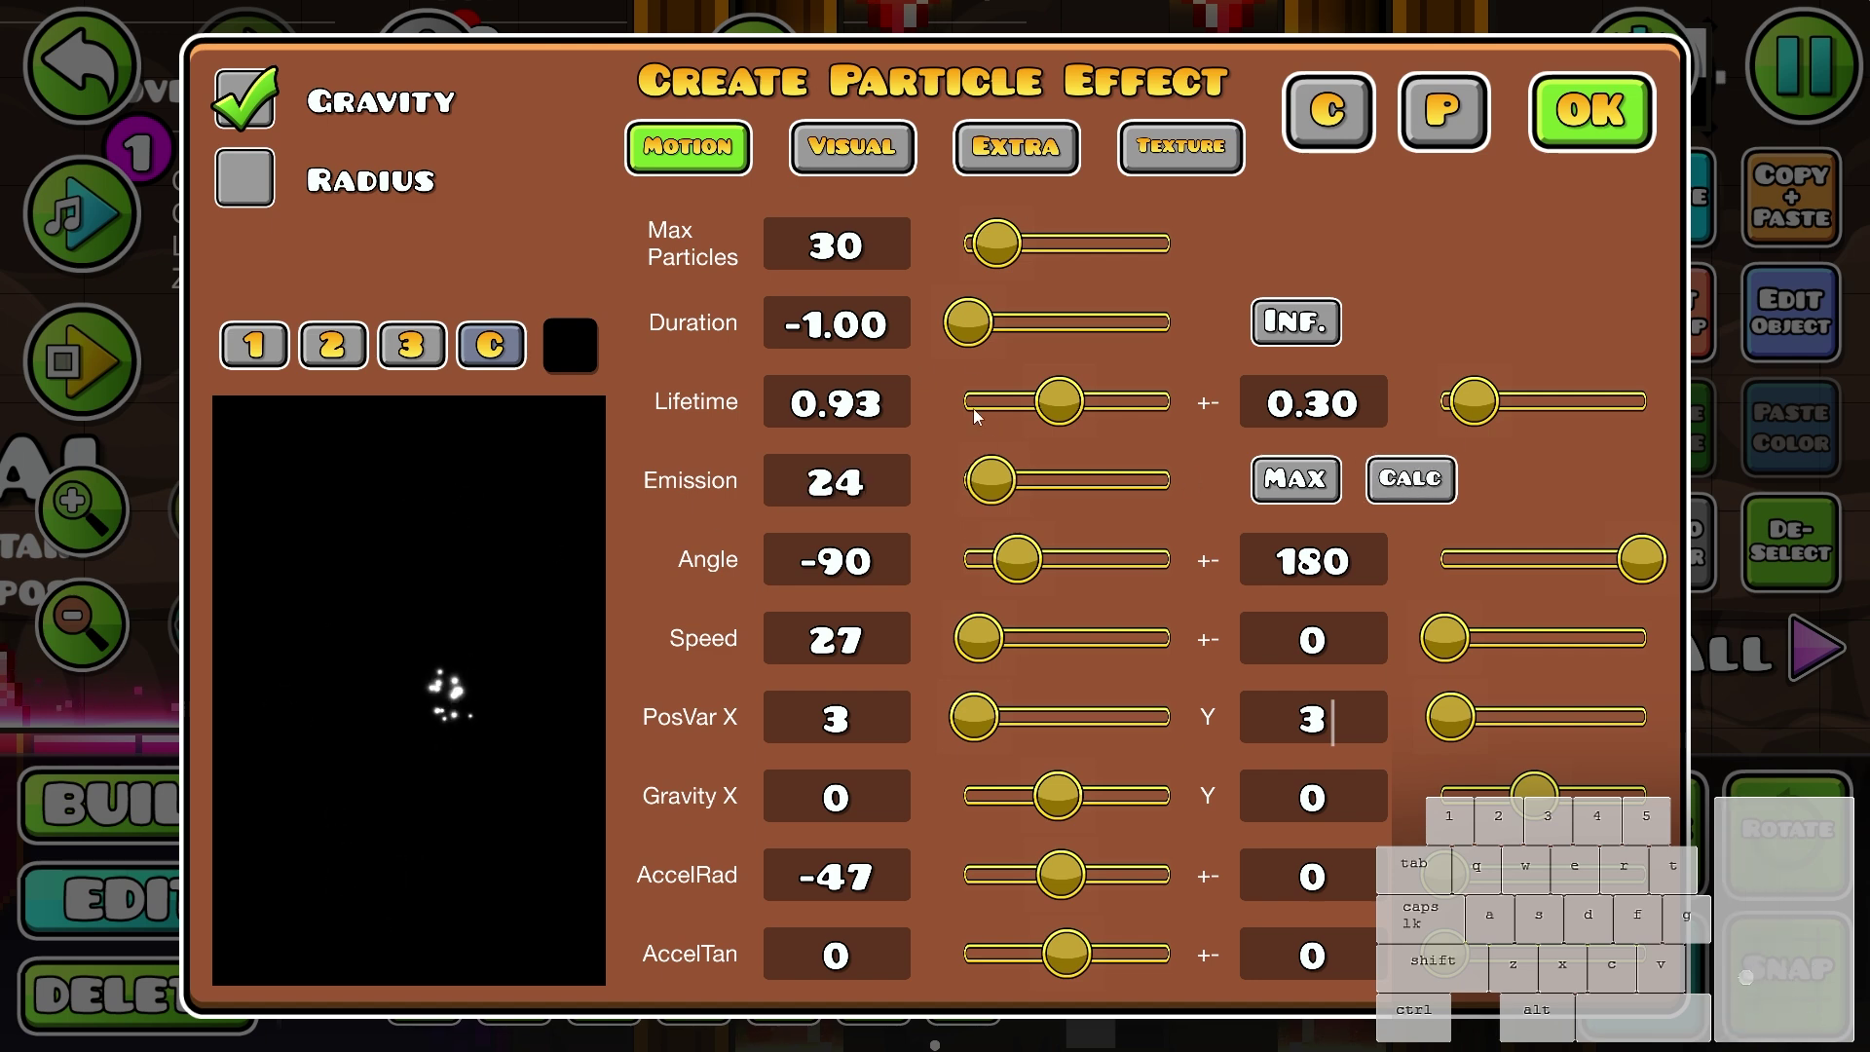
pyautogui.click(1016, 147)
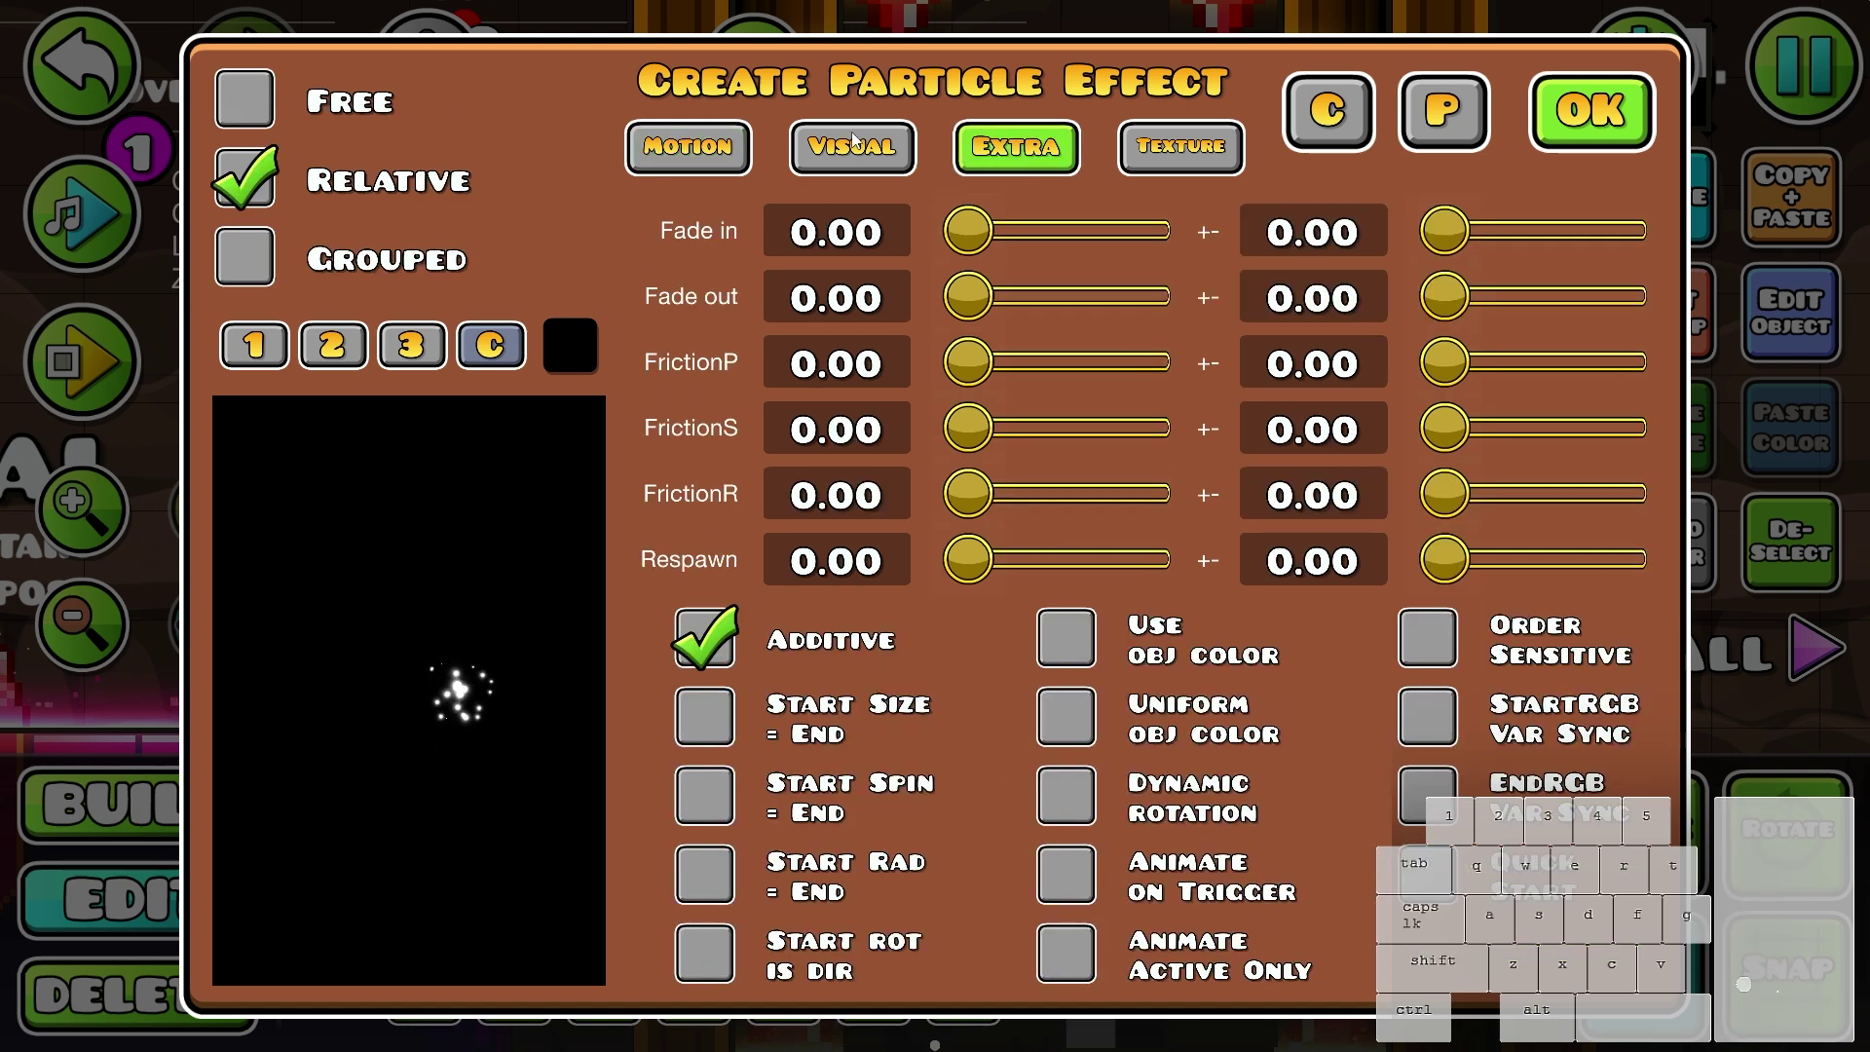
pyautogui.click(688, 147)
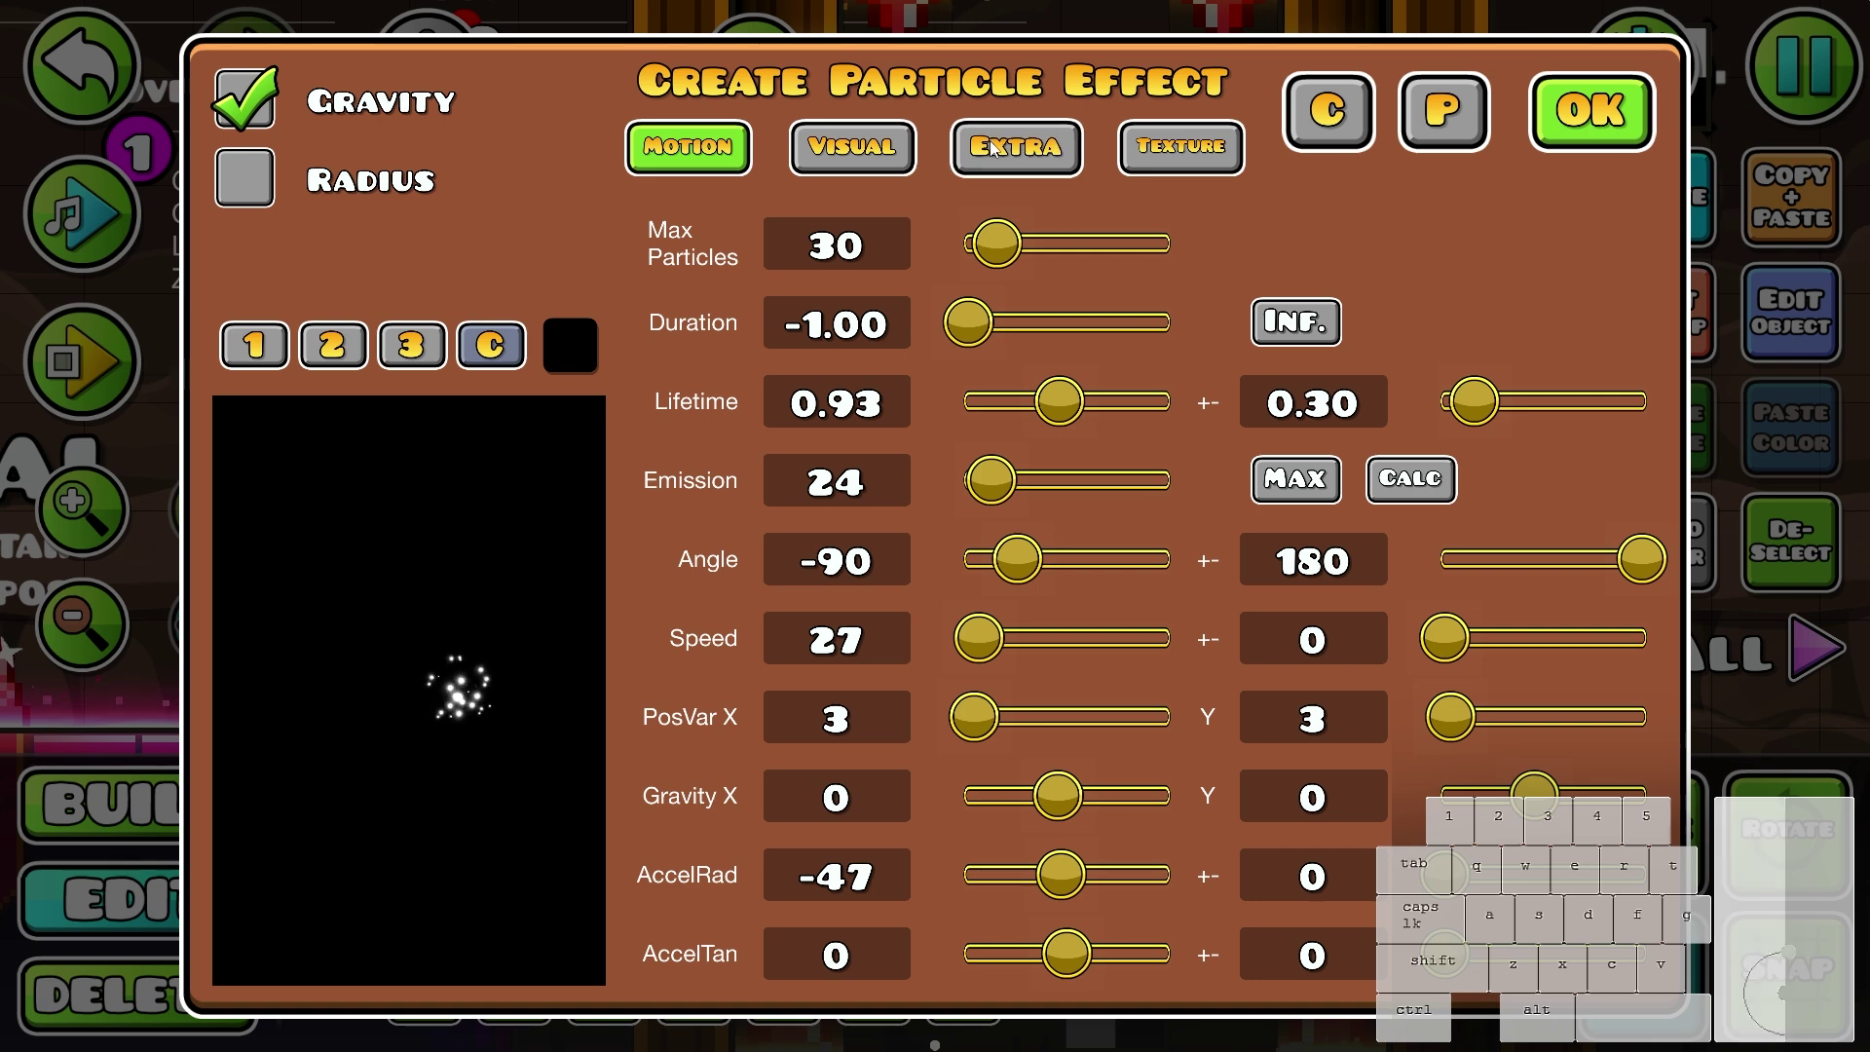
pyautogui.click(1294, 405)
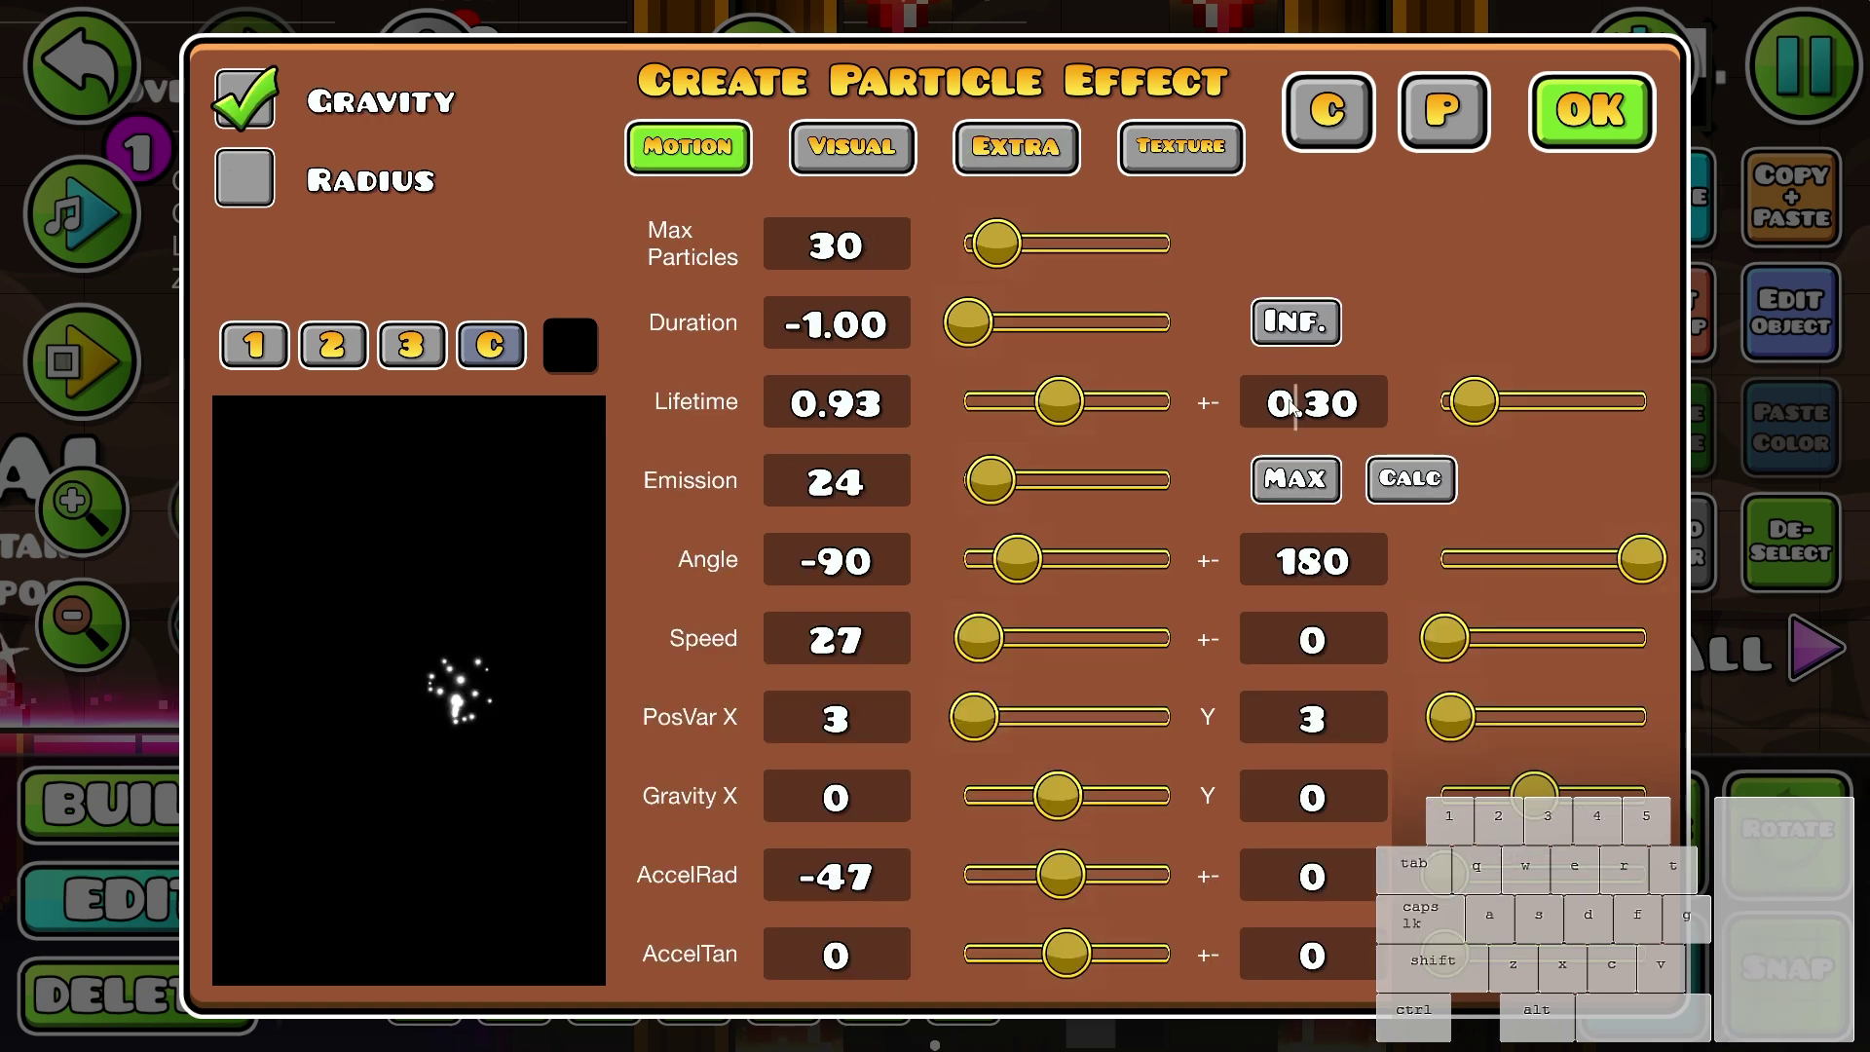
pyautogui.click(1016, 147)
pyautogui.moveTo(954, 298); pyautogui.dragTo(989, 302)
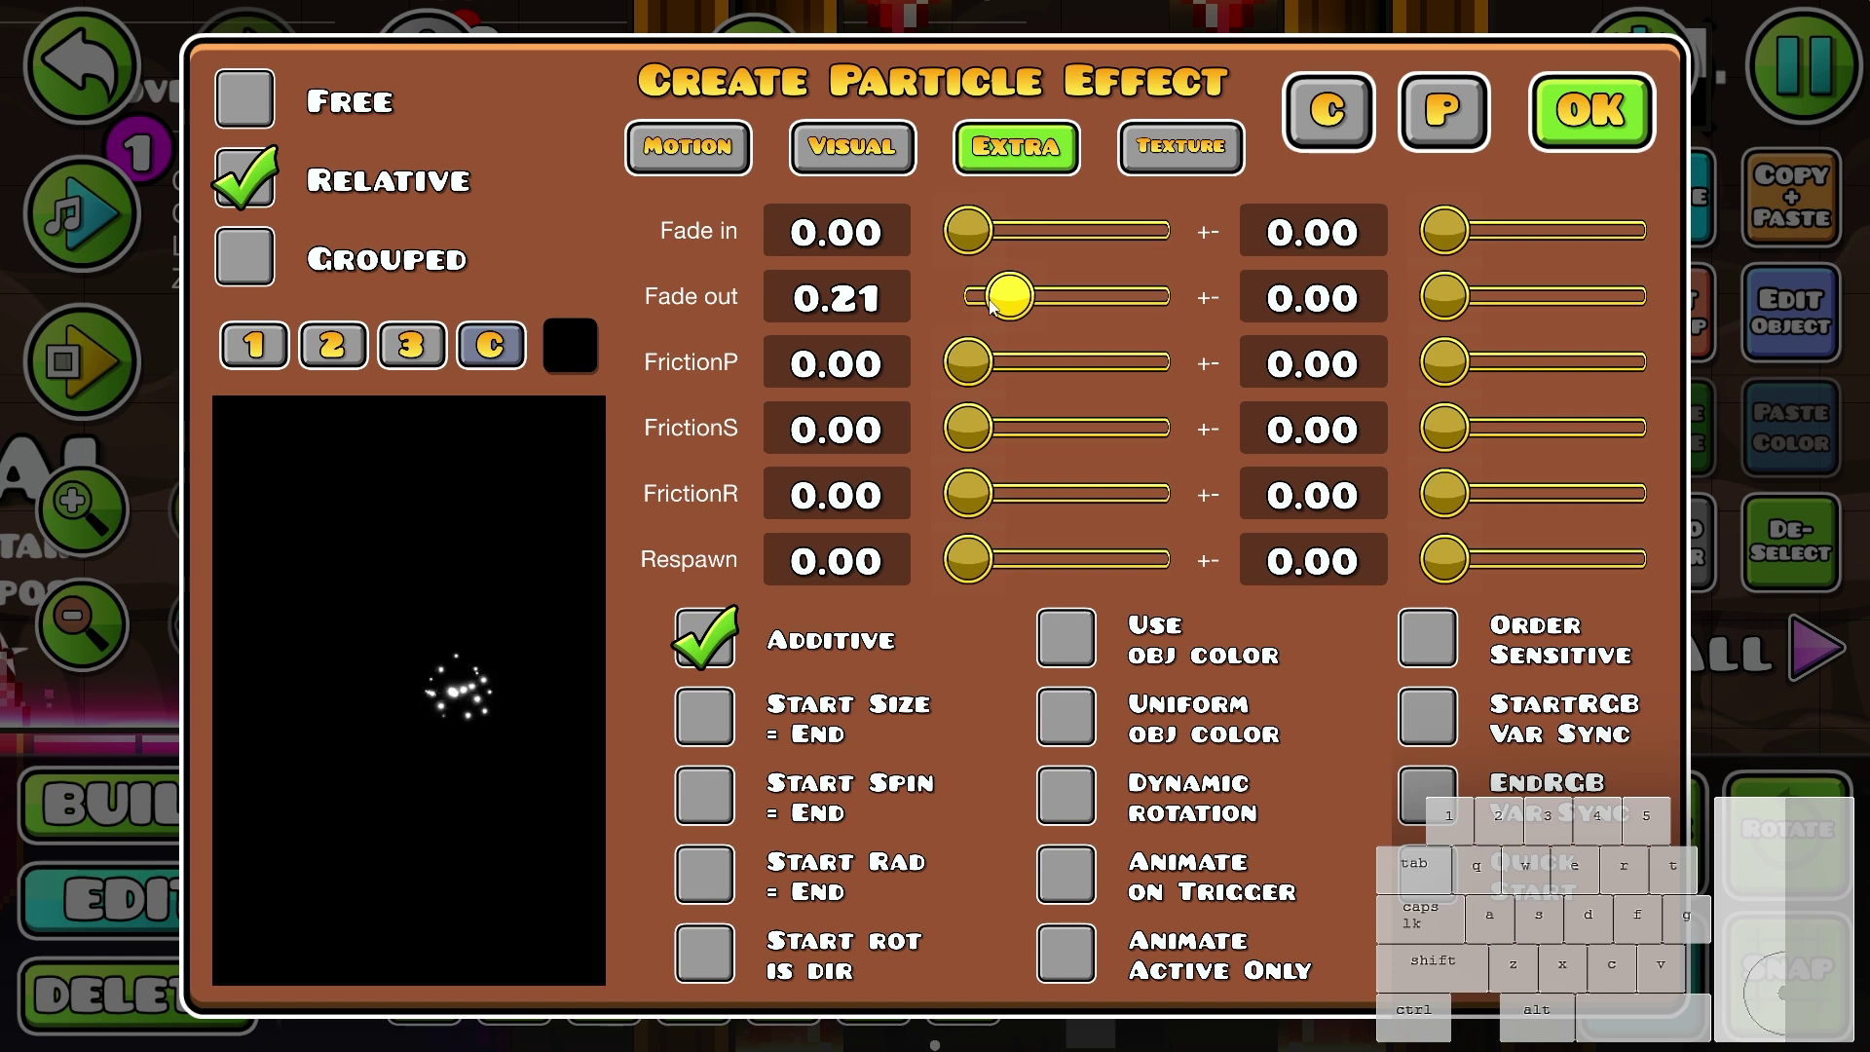
pyautogui.moveTo(989, 302); pyautogui.dragTo(991, 301)
# - Set the particles' Lifetime to 1.24 and Max Particles to 54, recalculate the Emission, and accept the effect
pyautogui.click(738, 167)
pyautogui.moveTo(1059, 401); pyautogui.dragTo(1088, 402)
pyautogui.click(1411, 478)
pyautogui.moveTo(1001, 261); pyautogui.dragTo(1022, 261)
pyautogui.click(1411, 478)
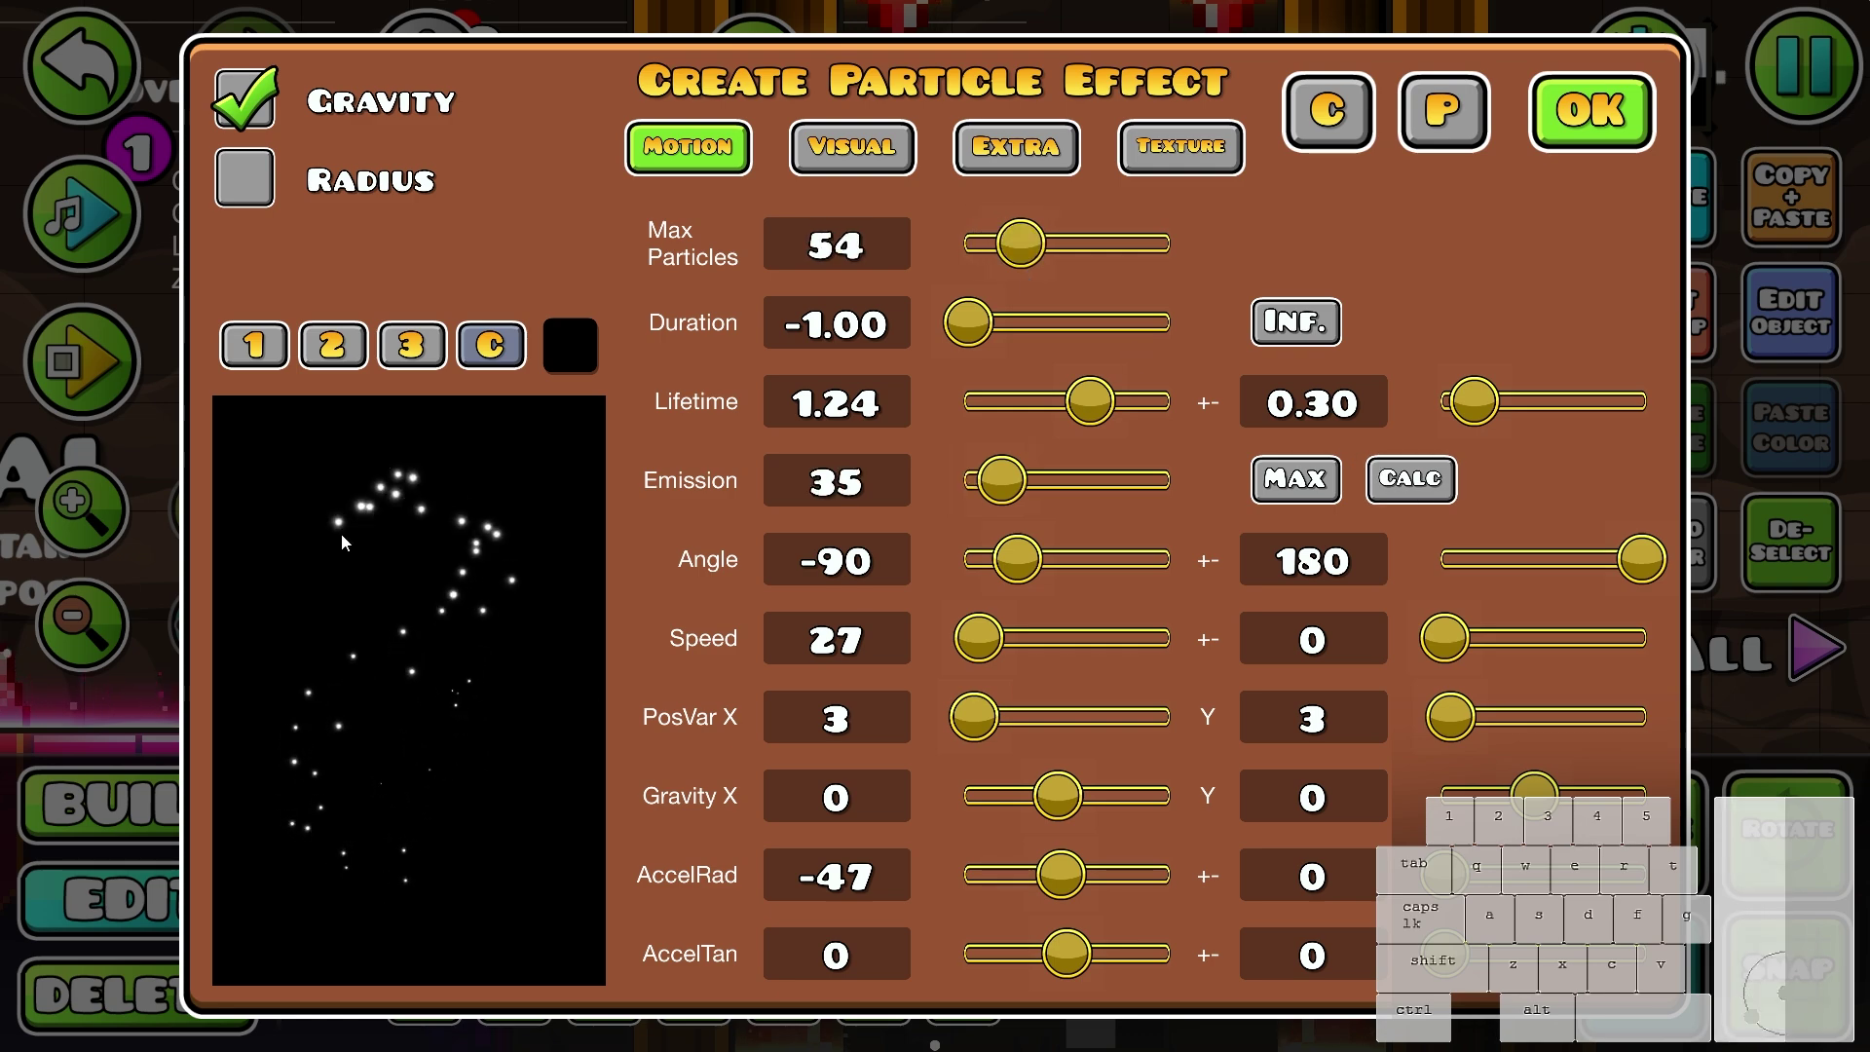
pyautogui.click(1590, 111)
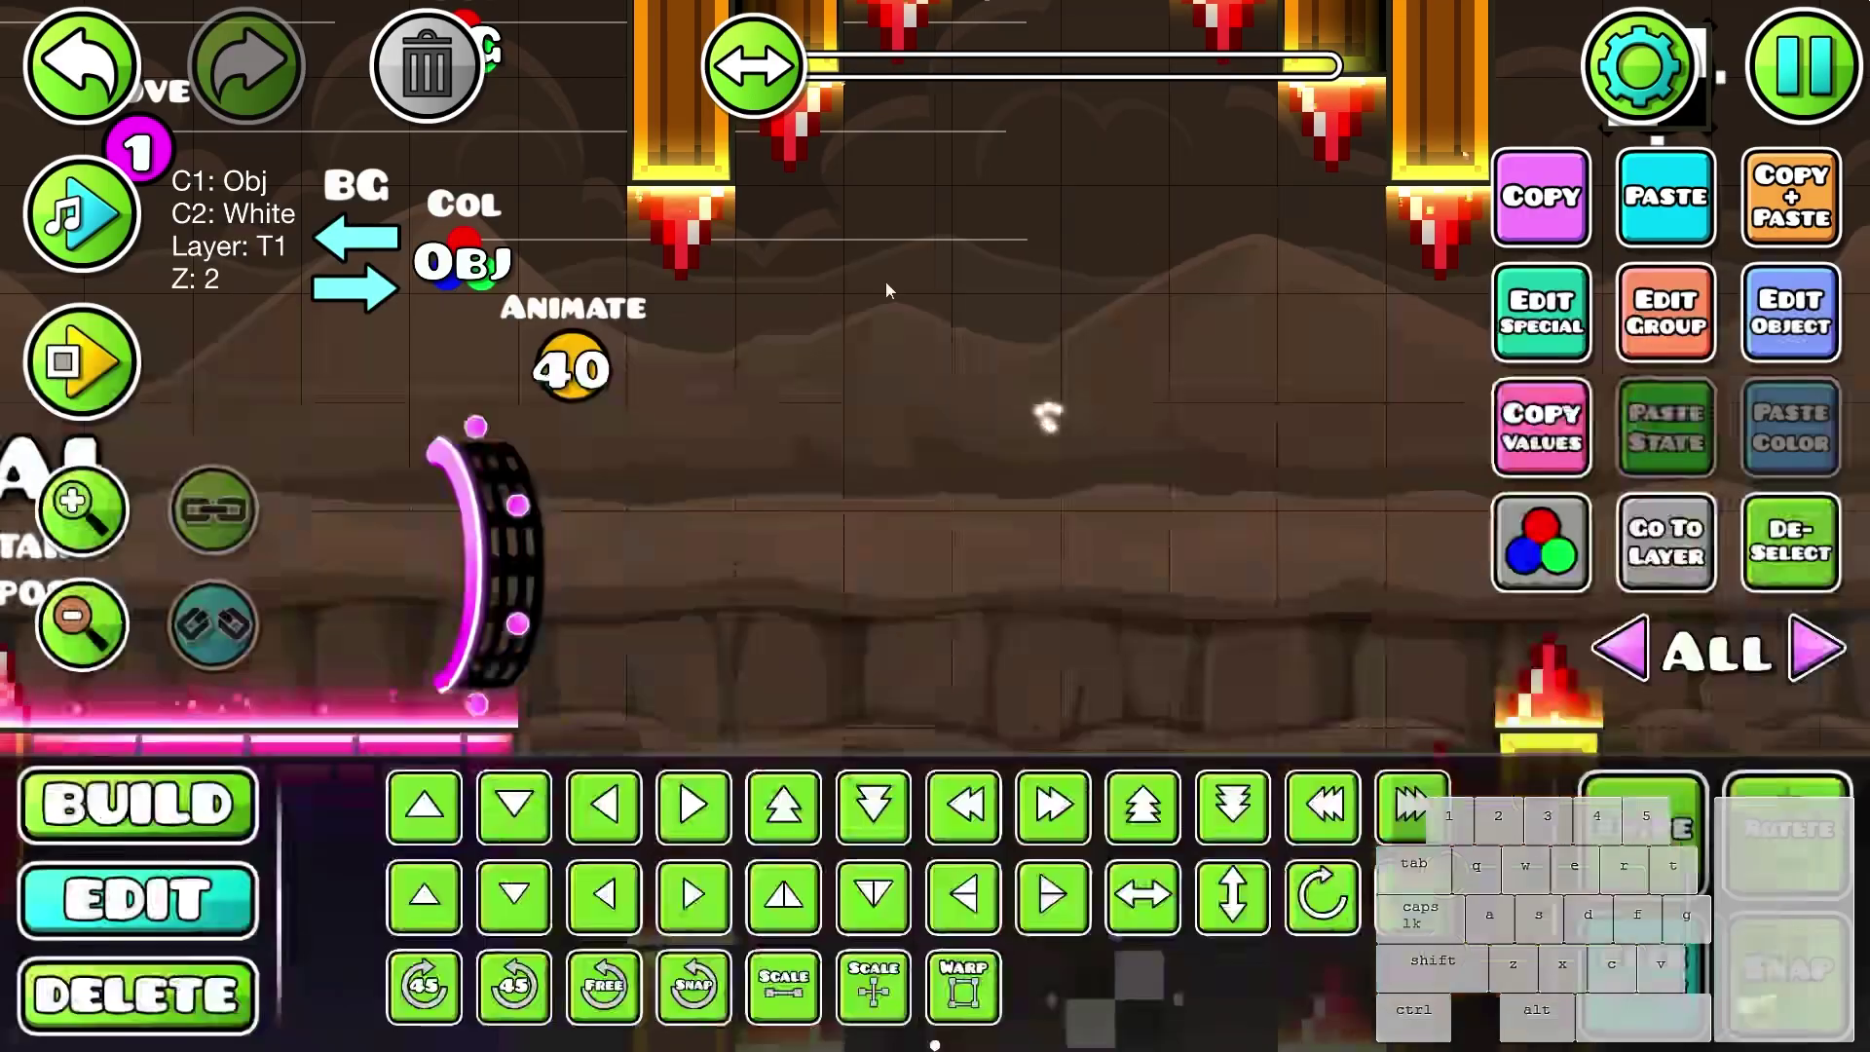
# - Move the particle object through the ship section to test its trail and place it just past the magenta portal
pyautogui.scroll(-3, 1147, 534)
pyautogui.moveTo(991, 469); pyautogui.dragTo(1616, 433)
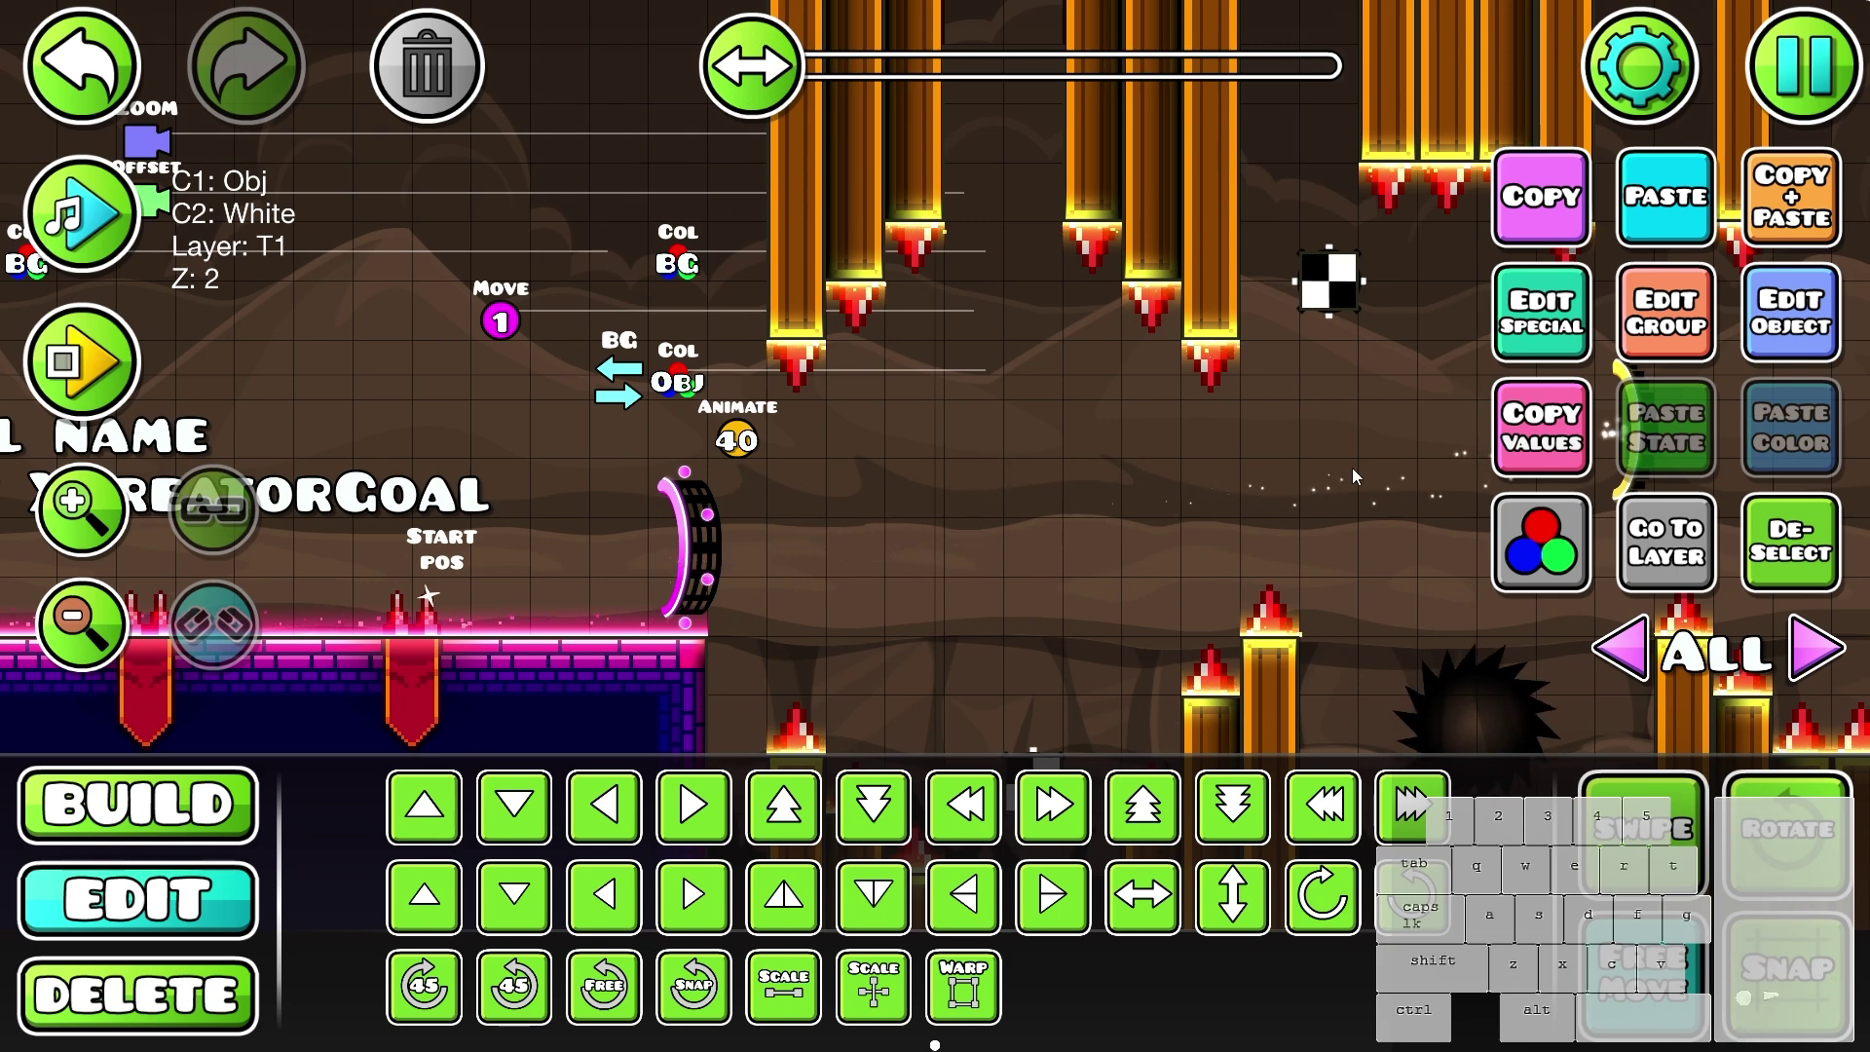
pyautogui.moveTo(1353, 476); pyautogui.dragTo(1127, 475)
pyautogui.moveTo(1390, 429); pyautogui.dragTo(635, 543)
pyautogui.press('f')
pyautogui.scroll(1, 761, 497)
pyautogui.moveTo(851, 543); pyautogui.dragTo(894, 475)
pyautogui.scroll(-1, 919, 497)
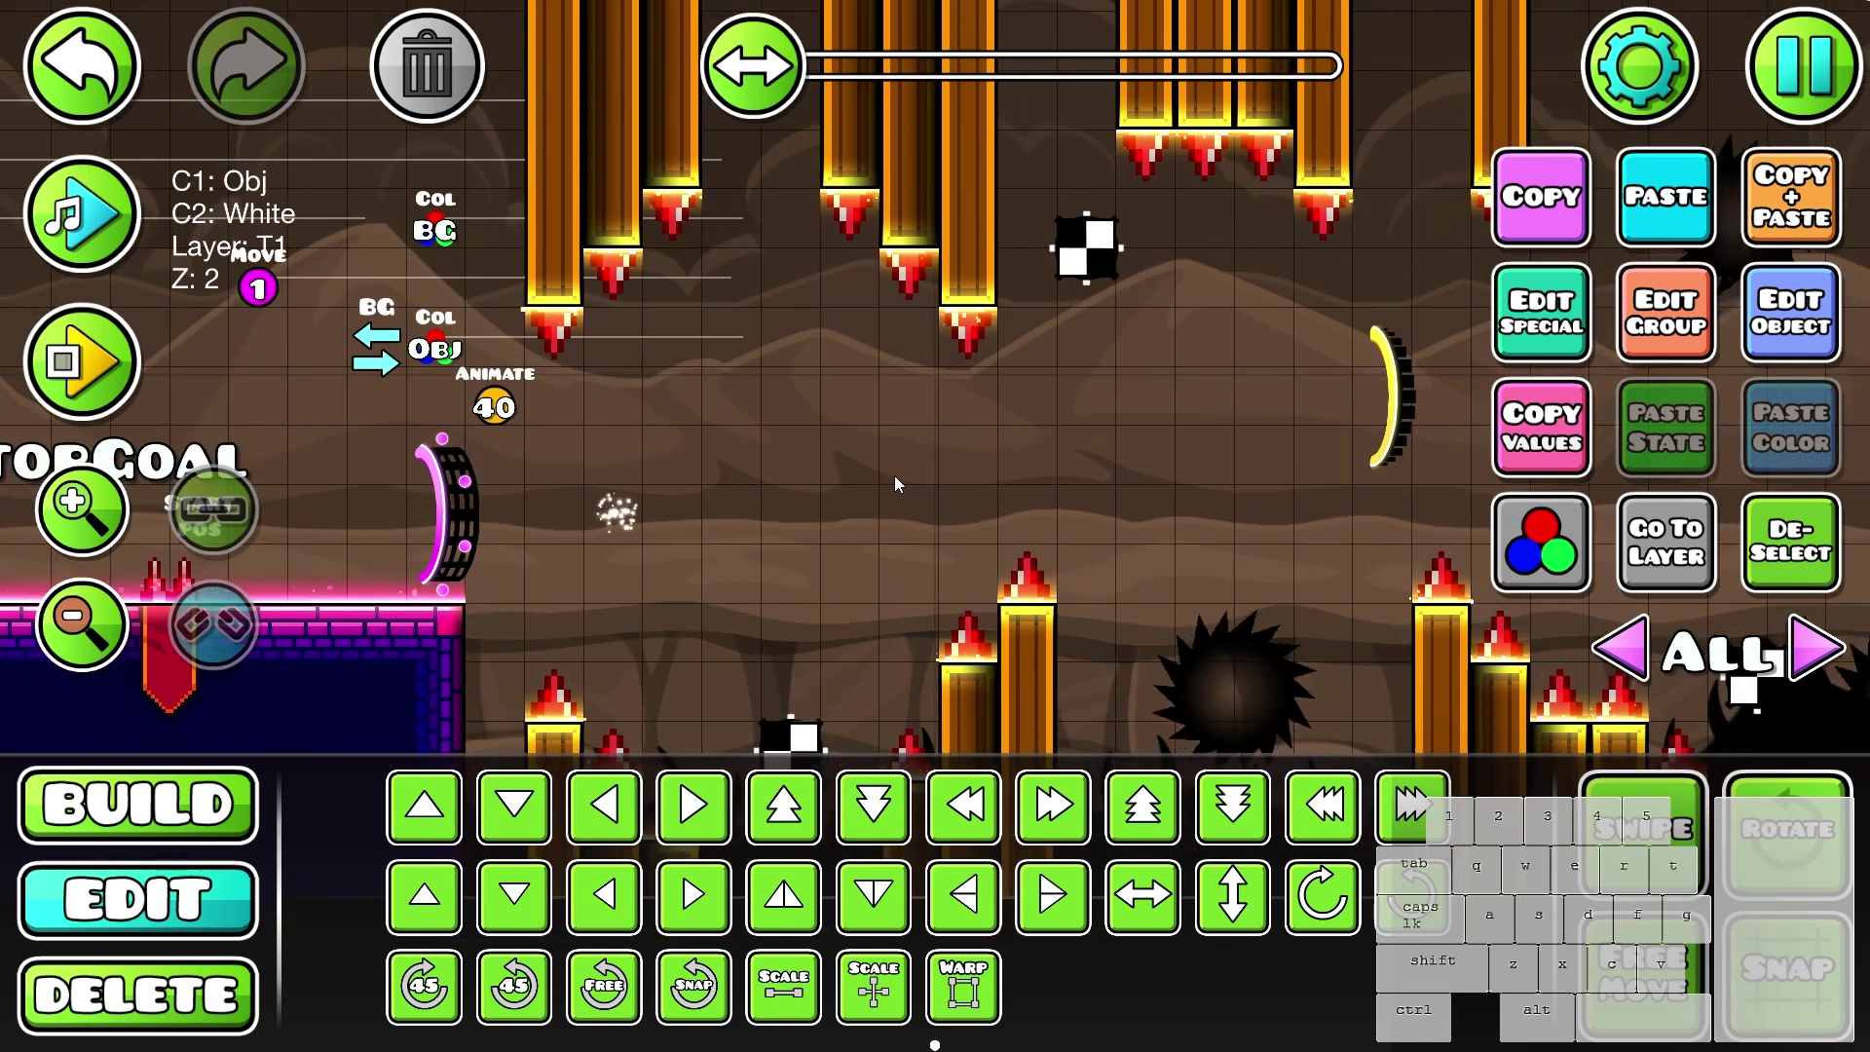
pyautogui.moveTo(1110, 526); pyautogui.dragTo(1161, 532)
pyautogui.scroll(1, 1031, 485)
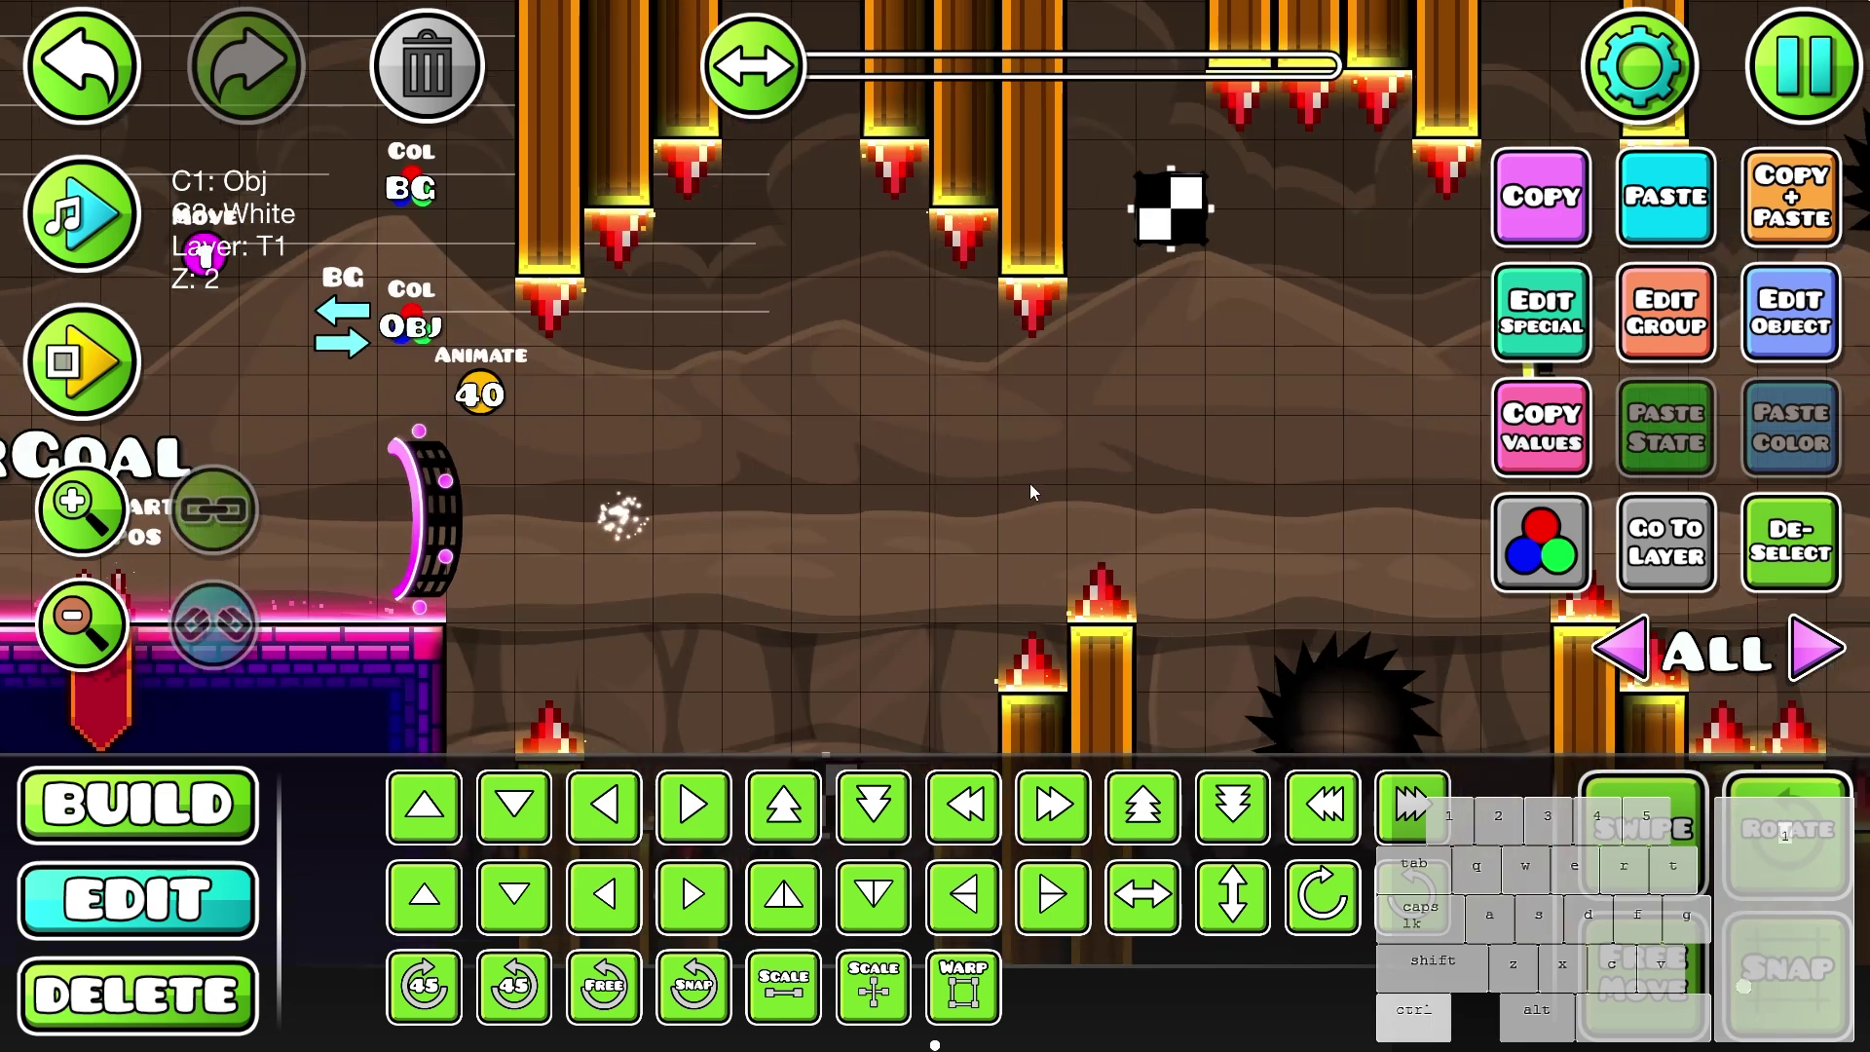
# - Undo the last edit and bring up the trigger objects for building
pyautogui.press('1')
pyautogui.press('2')
pyautogui.scroll(-1, 687, 583)
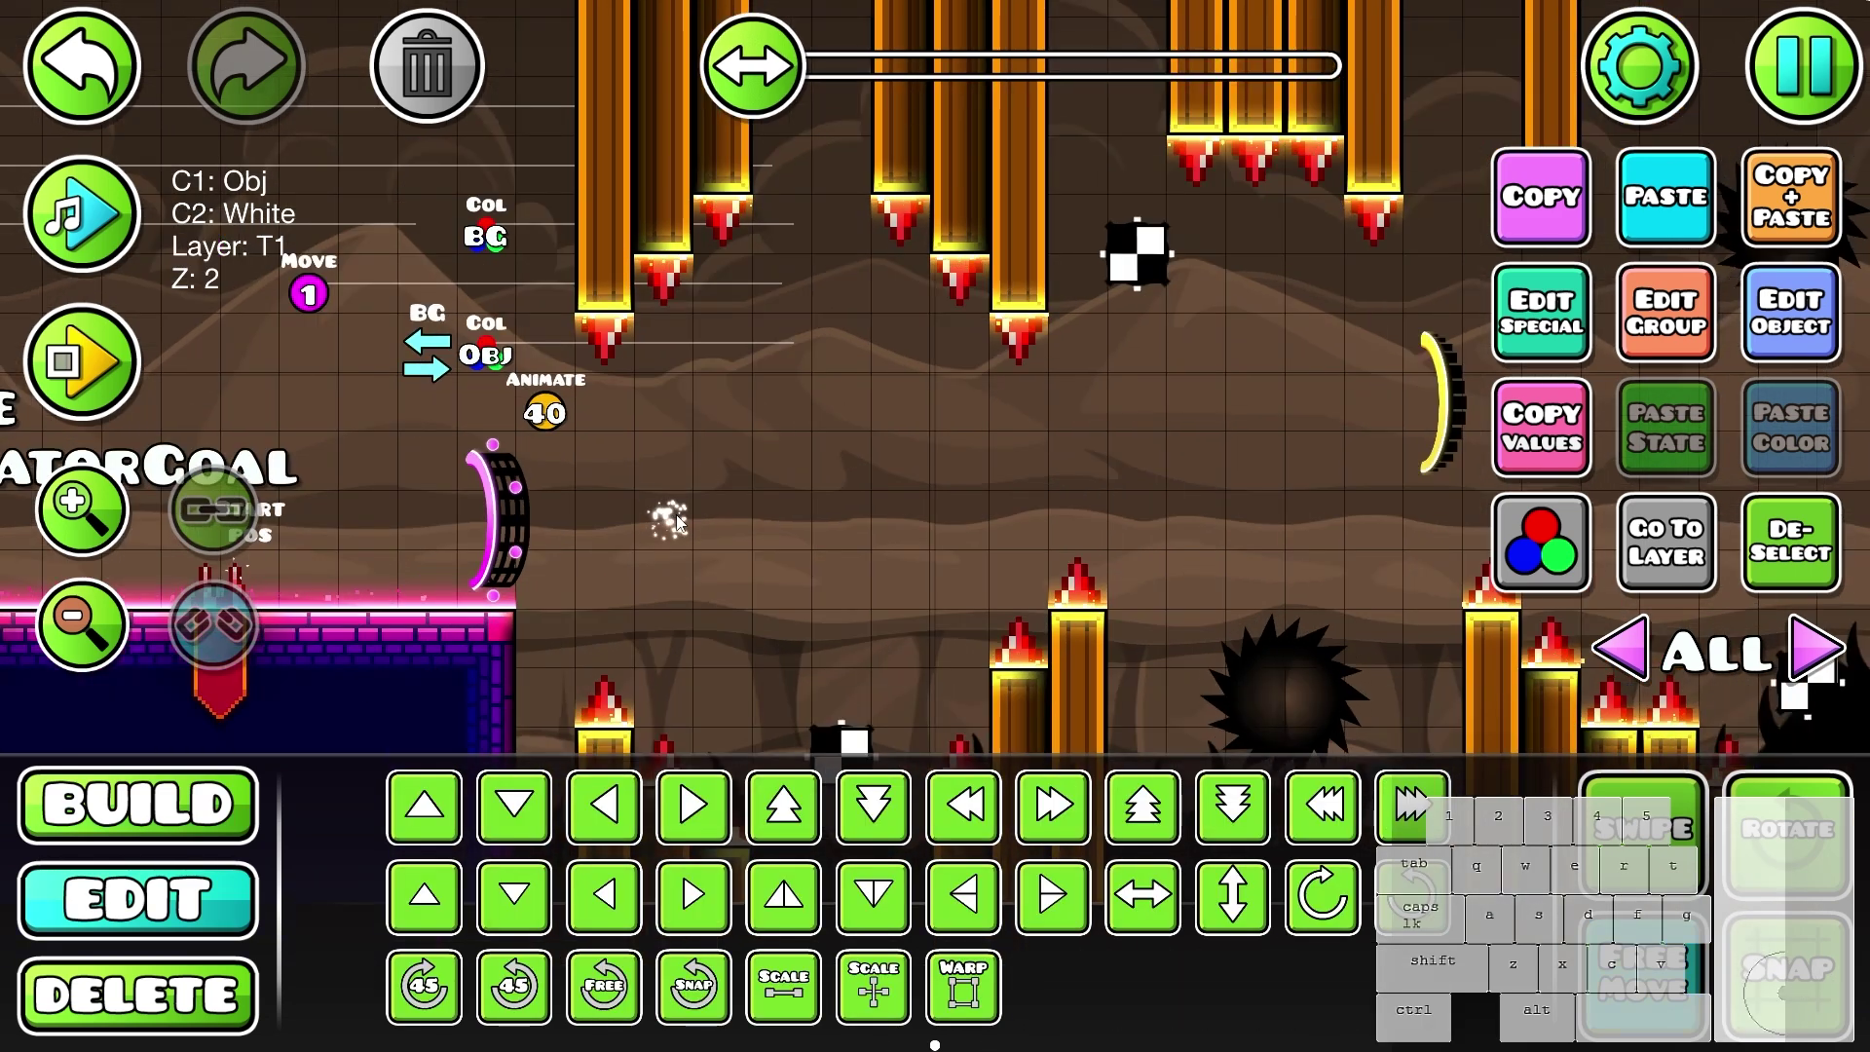
pyautogui.hotkey('ctrl', 'z')
pyautogui.press('1')
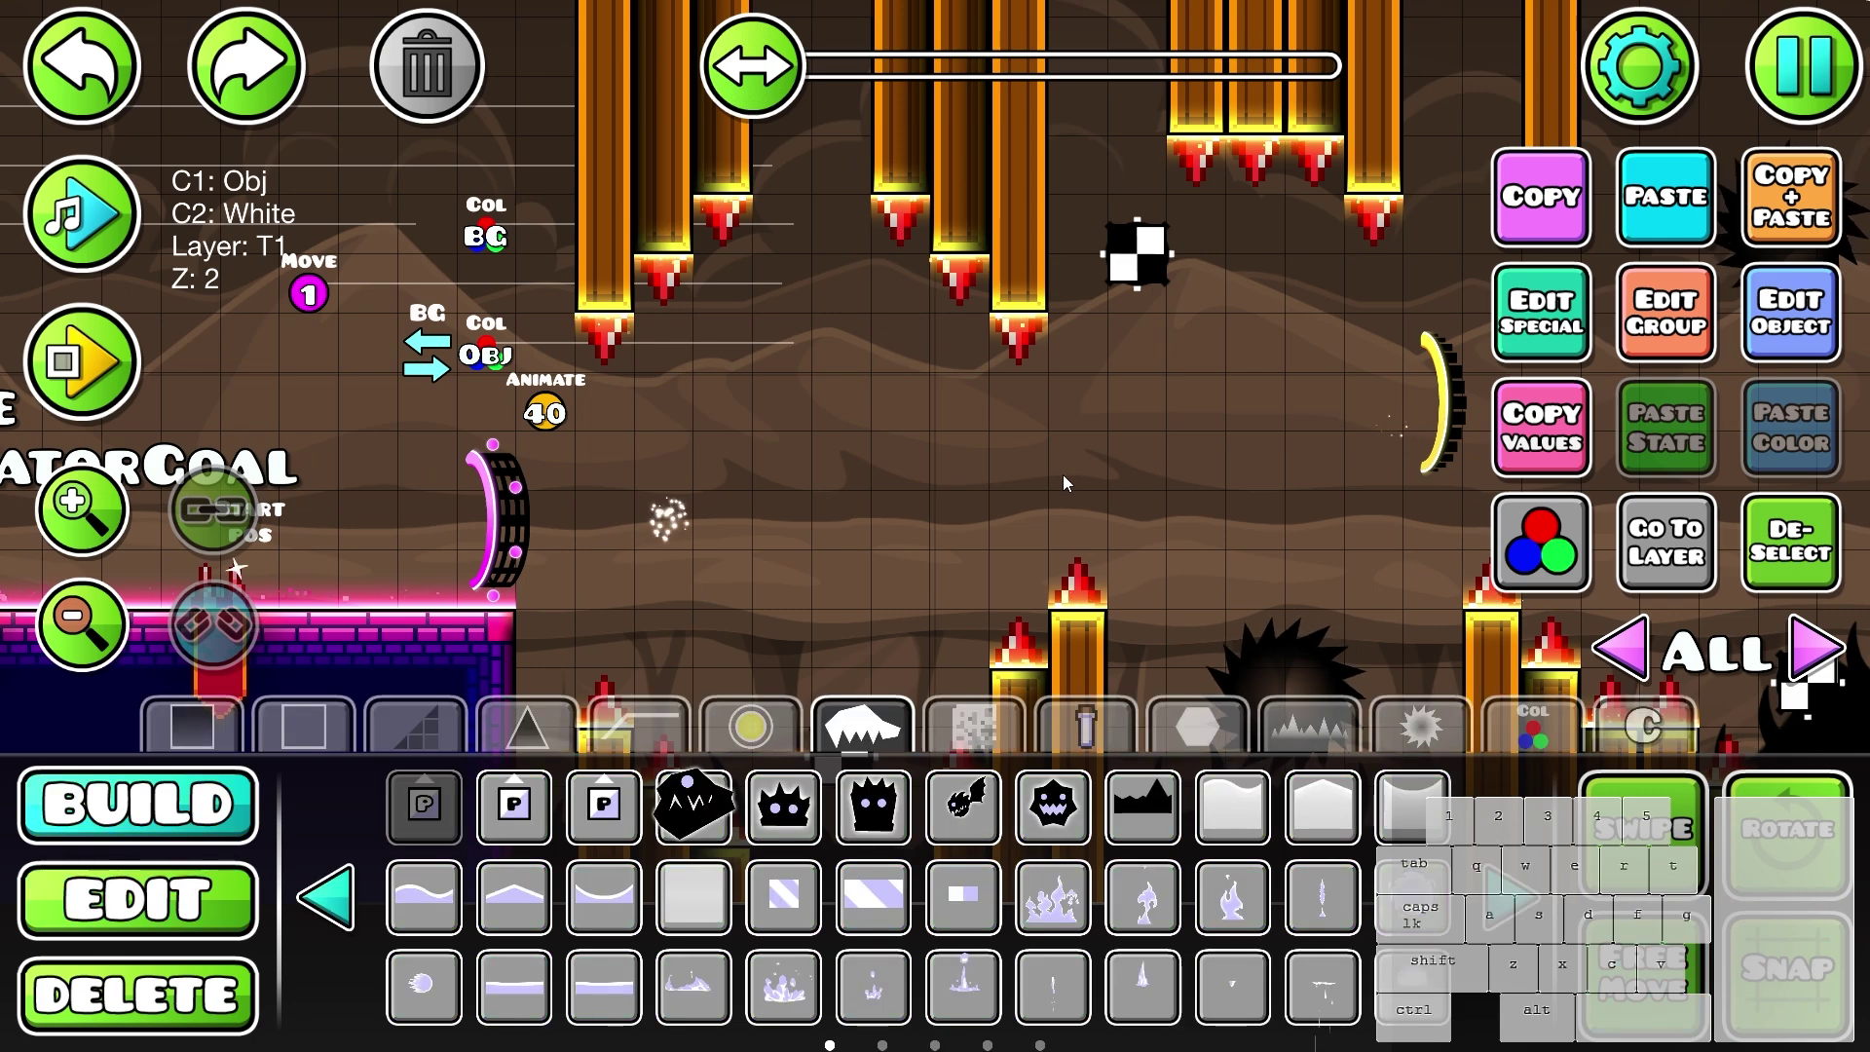
pyautogui.moveTo(747, 502); pyautogui.dragTo(817, 503)
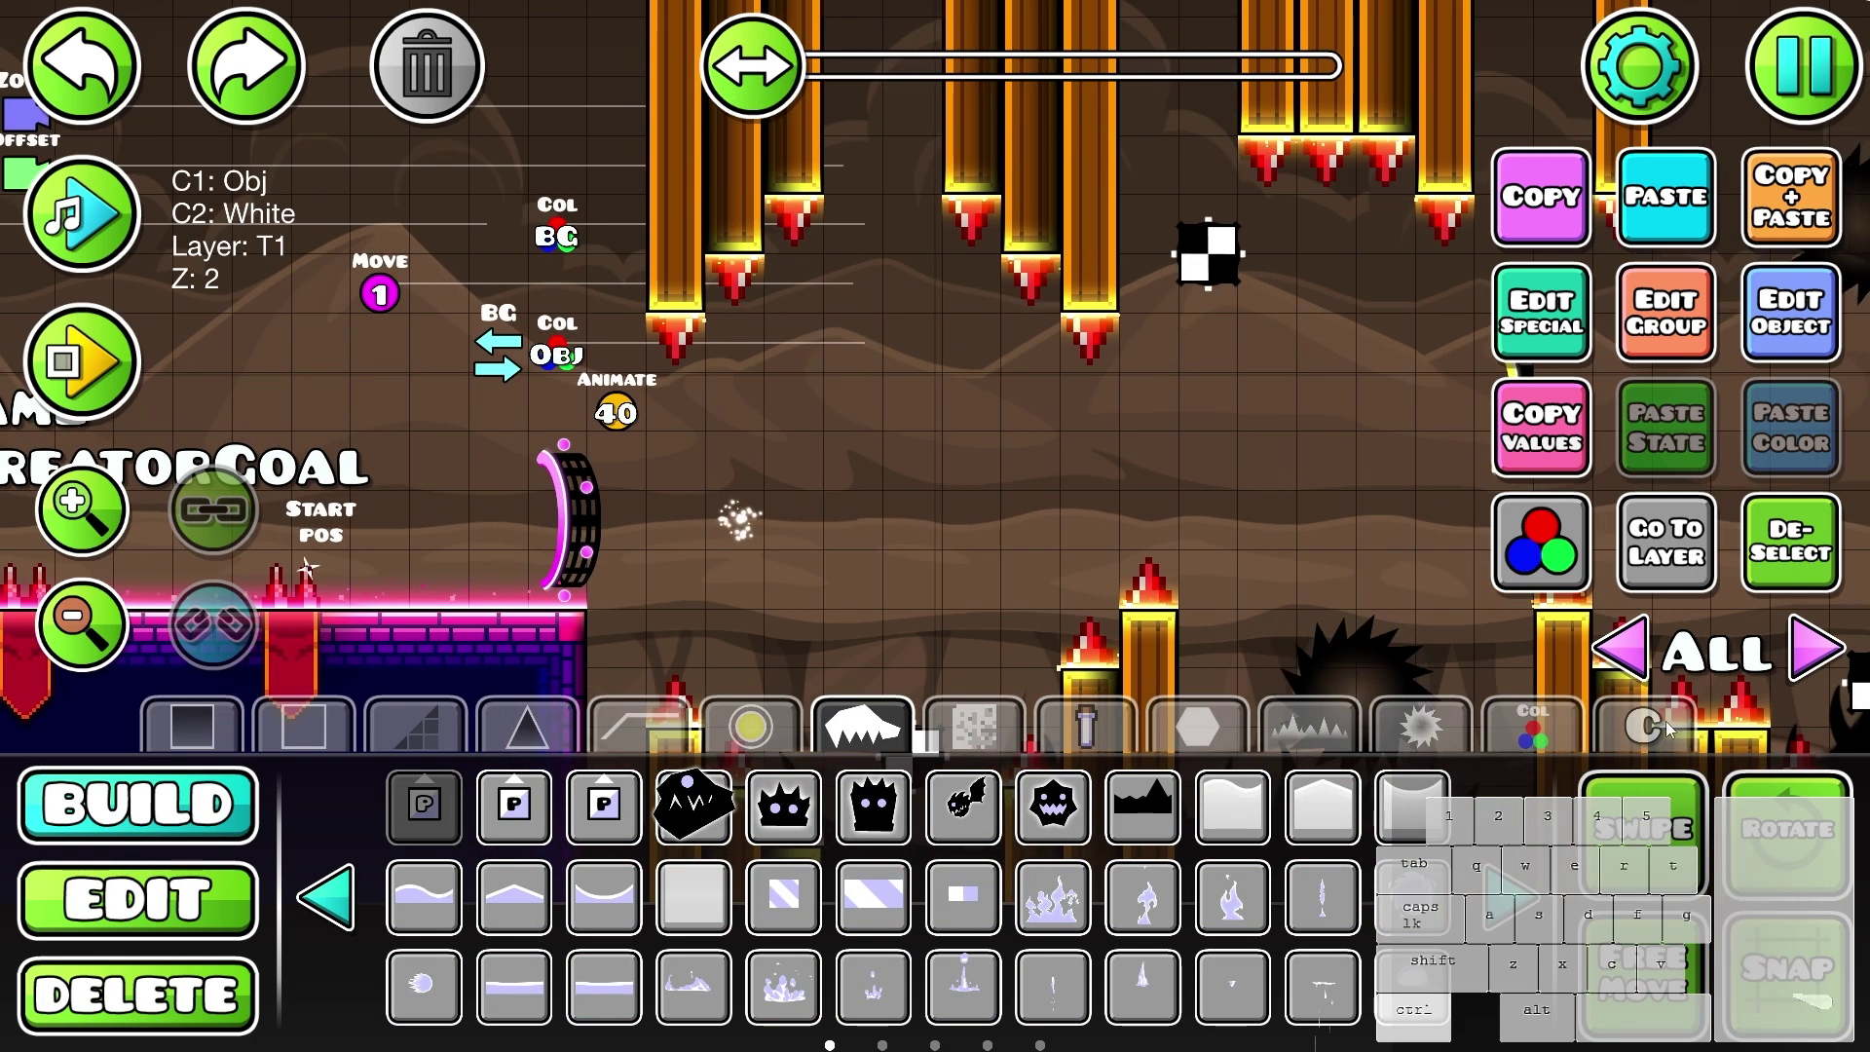
pyautogui.click(1532, 726)
pyautogui.scroll(1, 1133, 609)
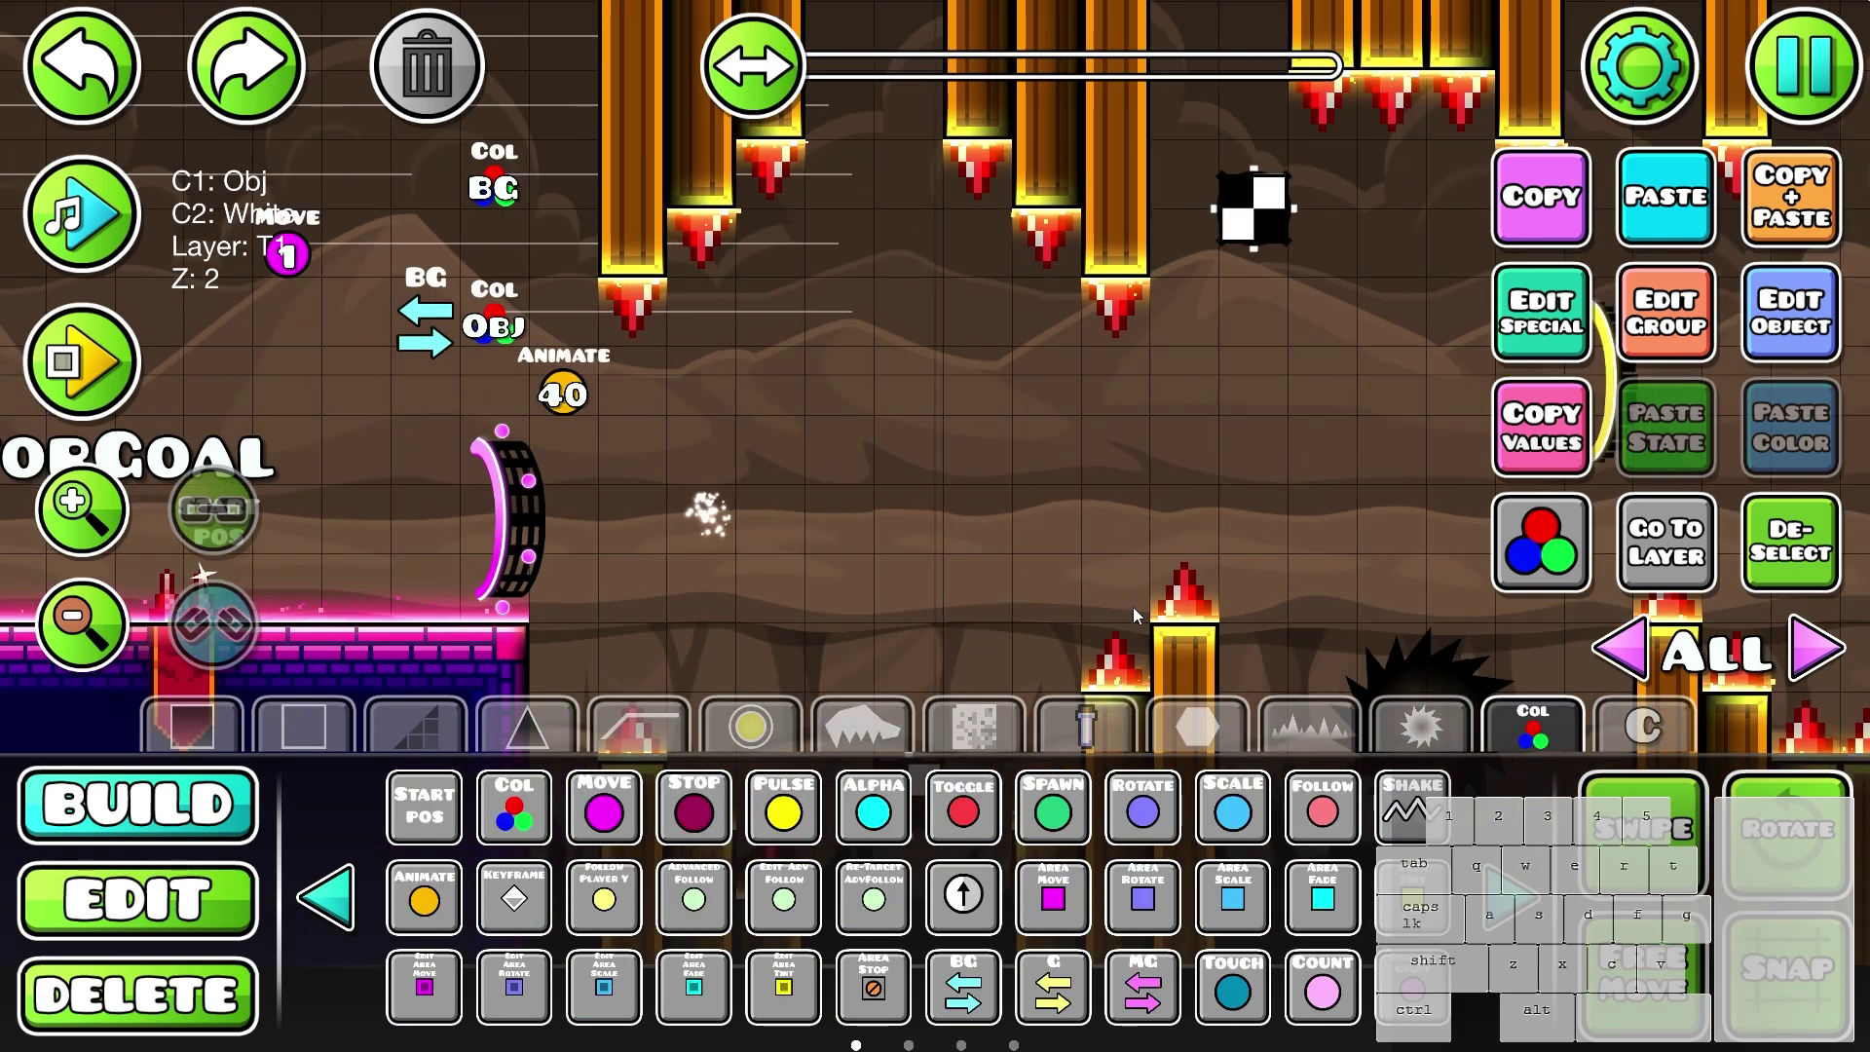
pyautogui.click(967, 893)
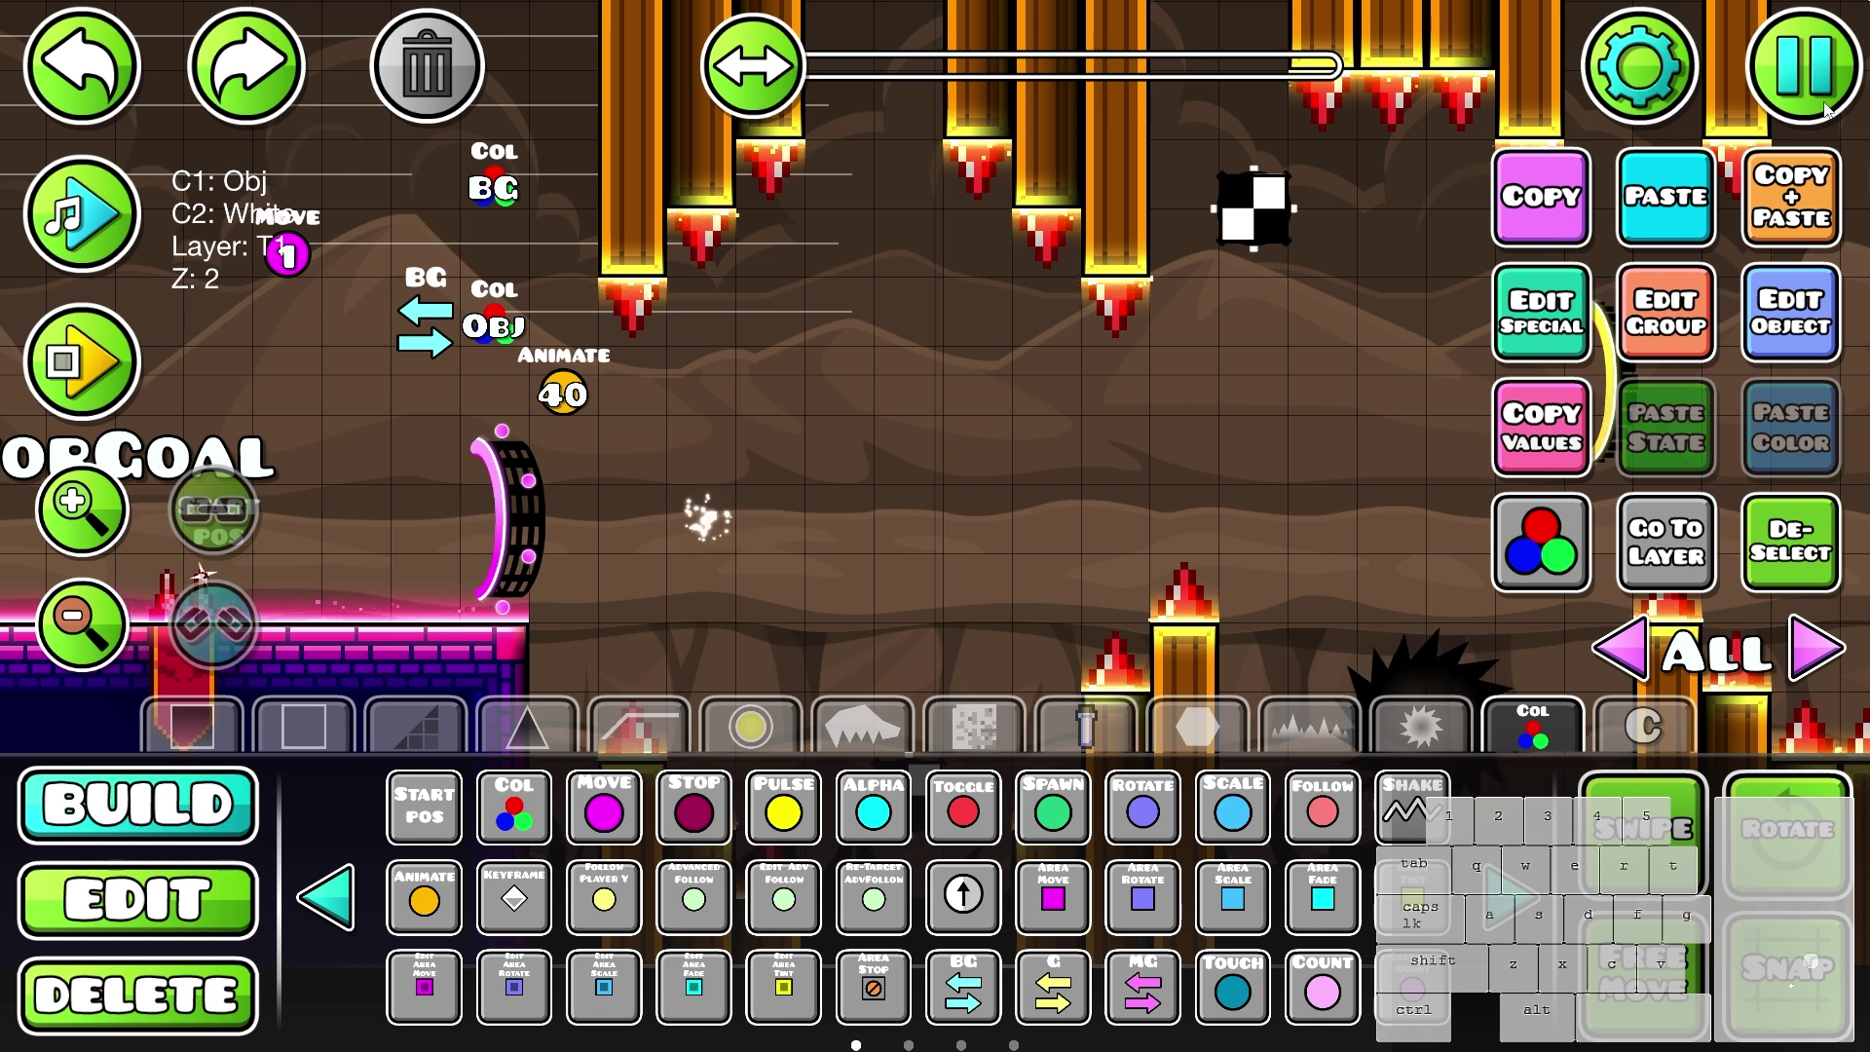
# - Save the level, return to editing and deselect the particle object
pyautogui.click(1809, 68)
pyautogui.click(1044, 670)
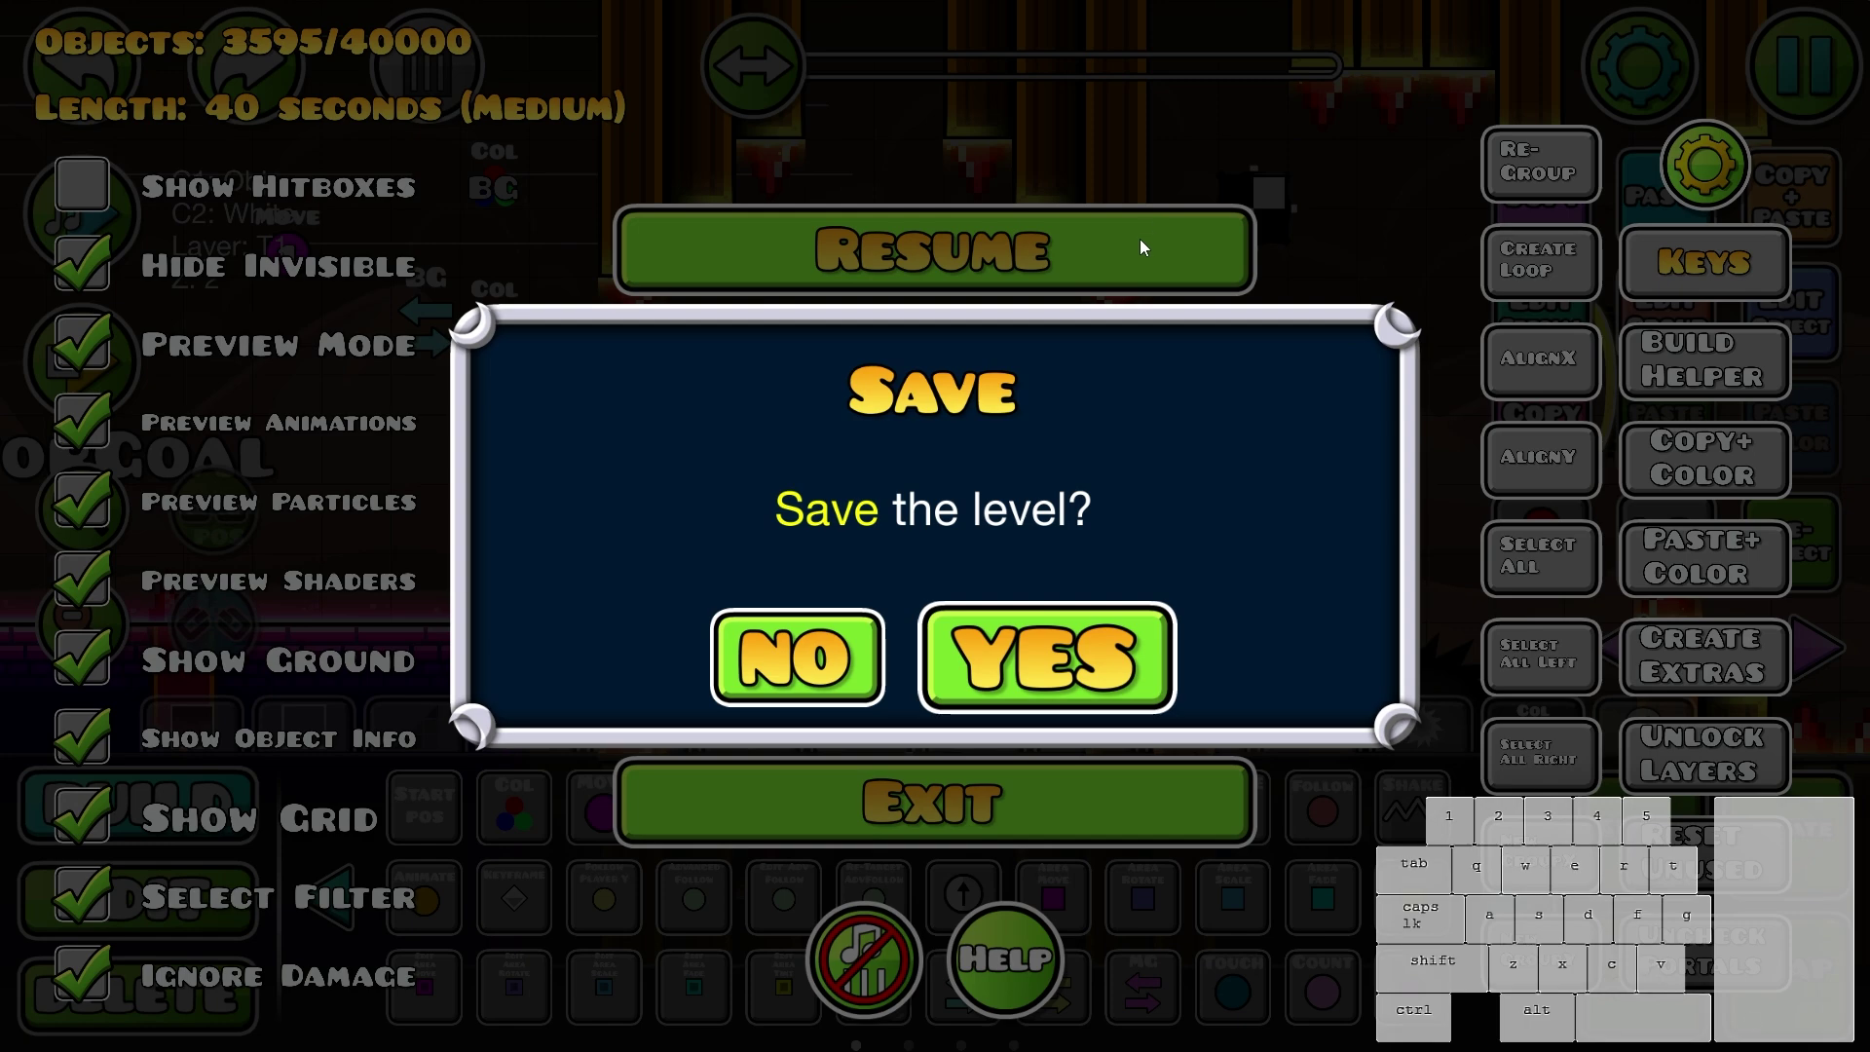
pyautogui.click(1140, 239)
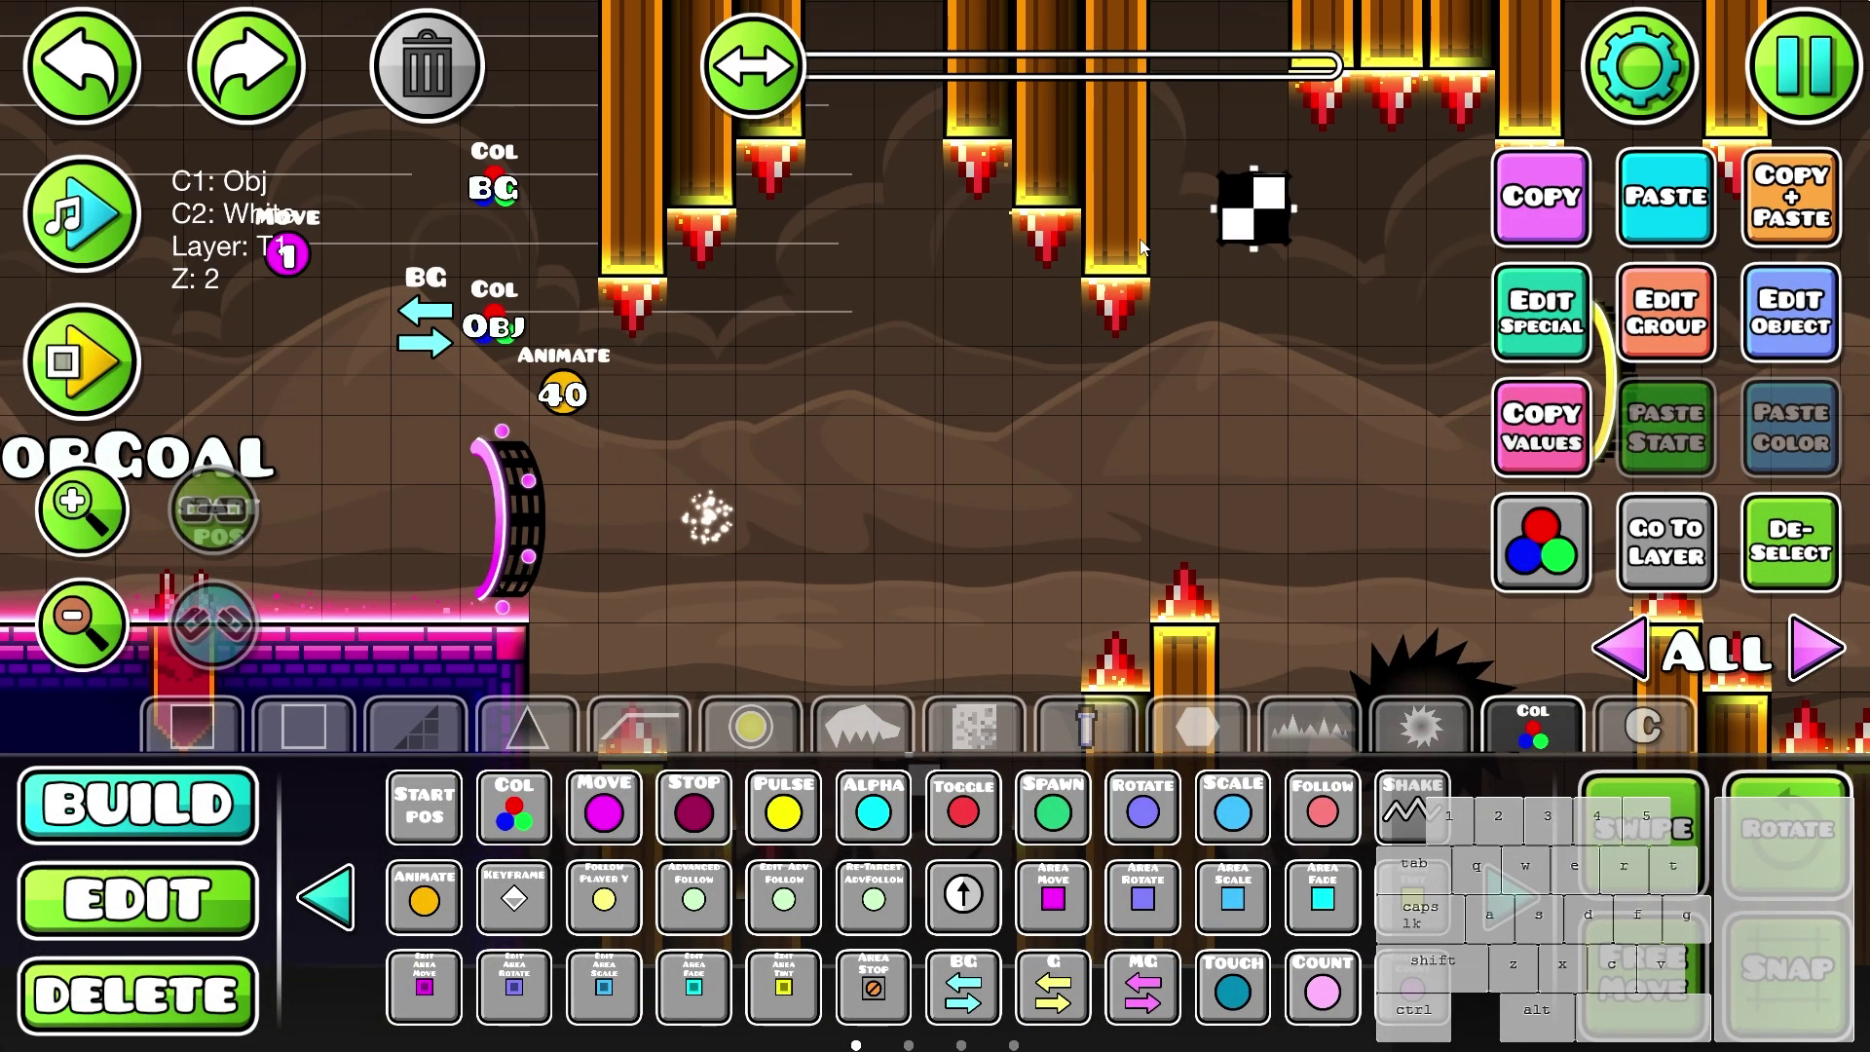
pyautogui.press('2')
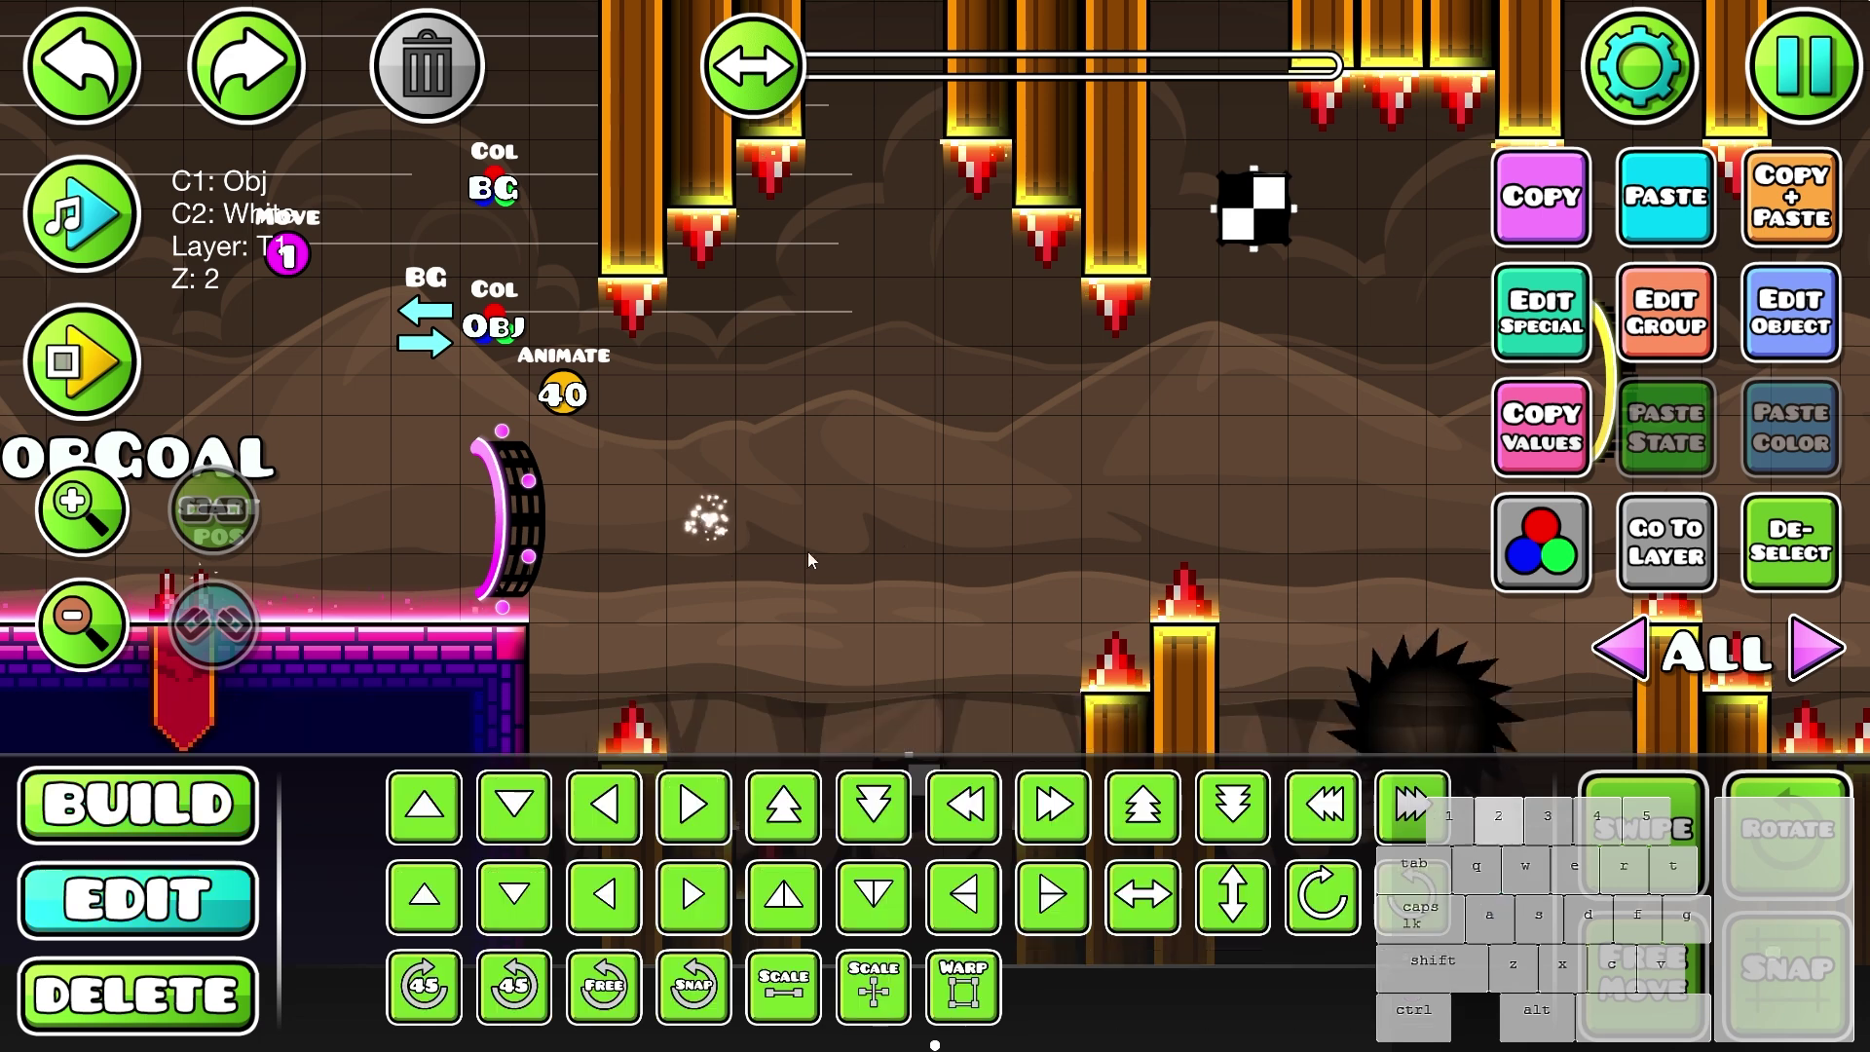
pyautogui.scroll(-3, 694, 553)
pyautogui.scroll(2, 951, 555)
pyautogui.click(1790, 542)
pyautogui.moveTo(1310, 534); pyautogui.dragTo(1351, 520)
# - Place a Move trigger one grid unit above and to the right of the particle object
pyautogui.press('1')
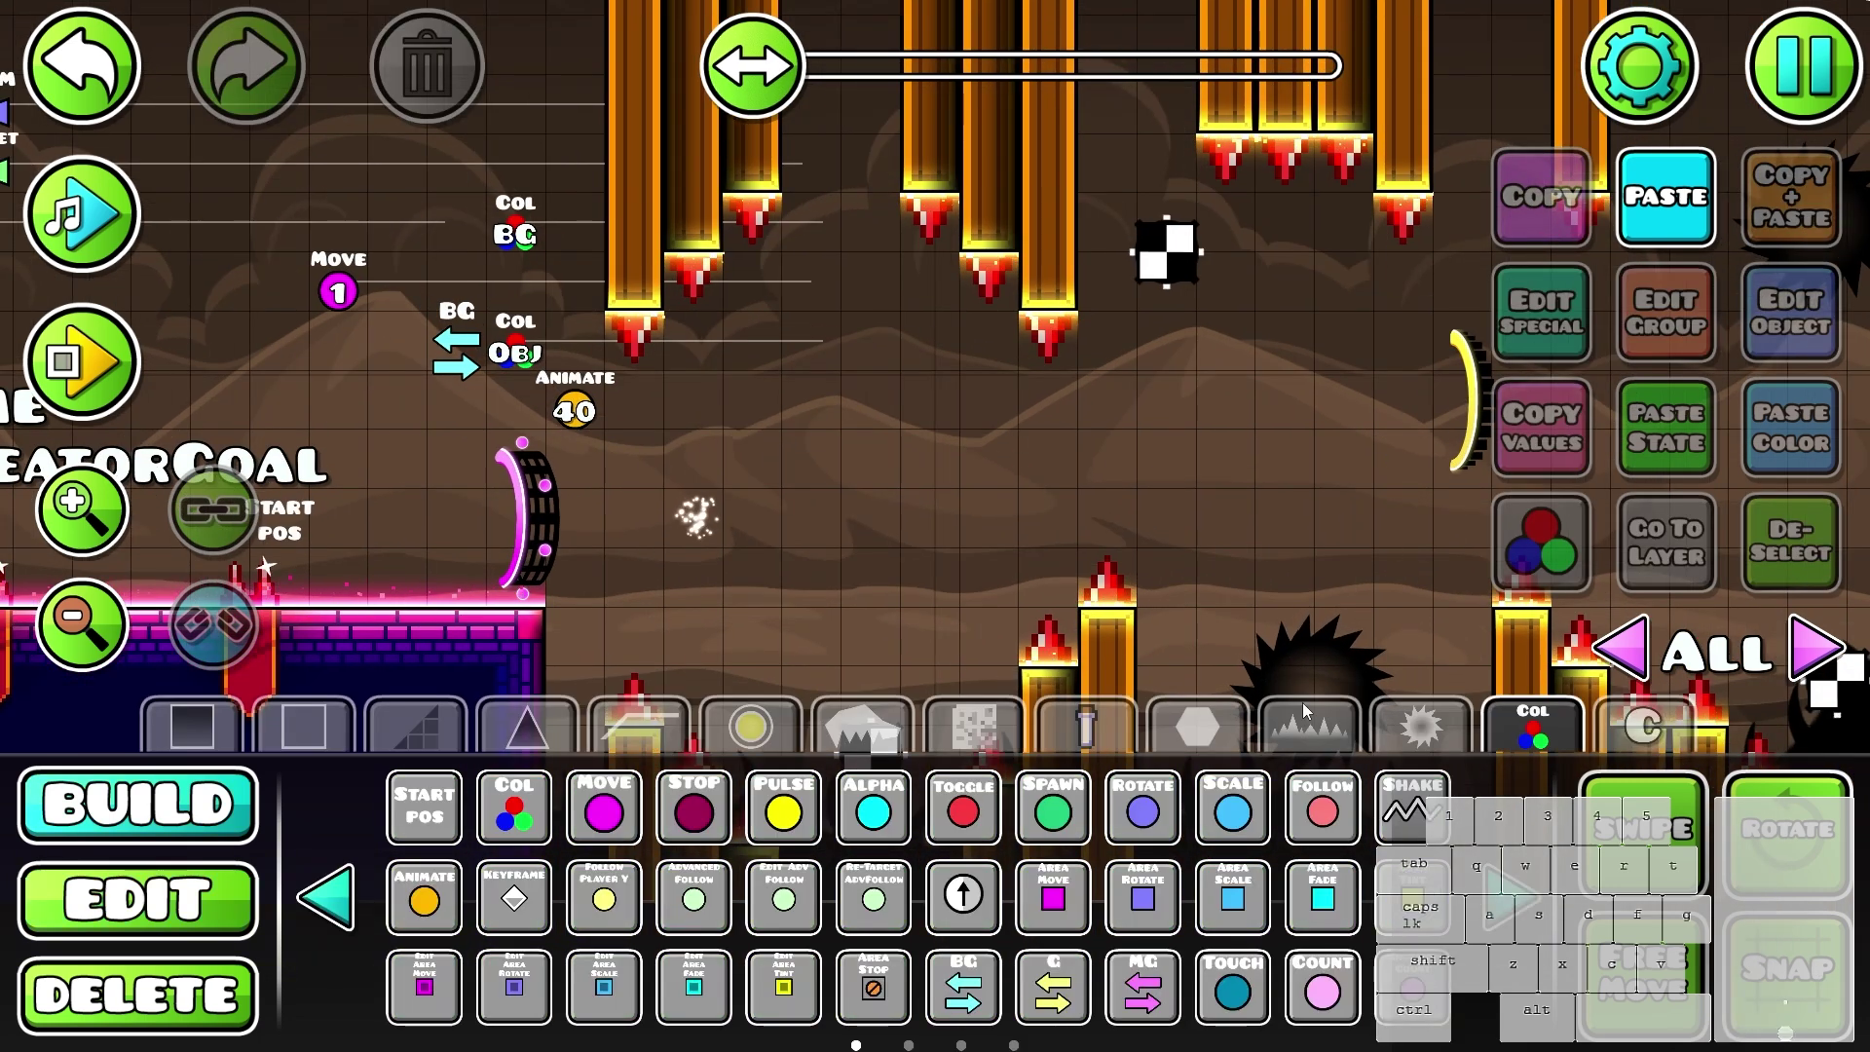
pyautogui.click(597, 821)
pyautogui.click(752, 459)
pyautogui.moveTo(1135, 572); pyautogui.dragTo(952, 612)
pyautogui.press('2')
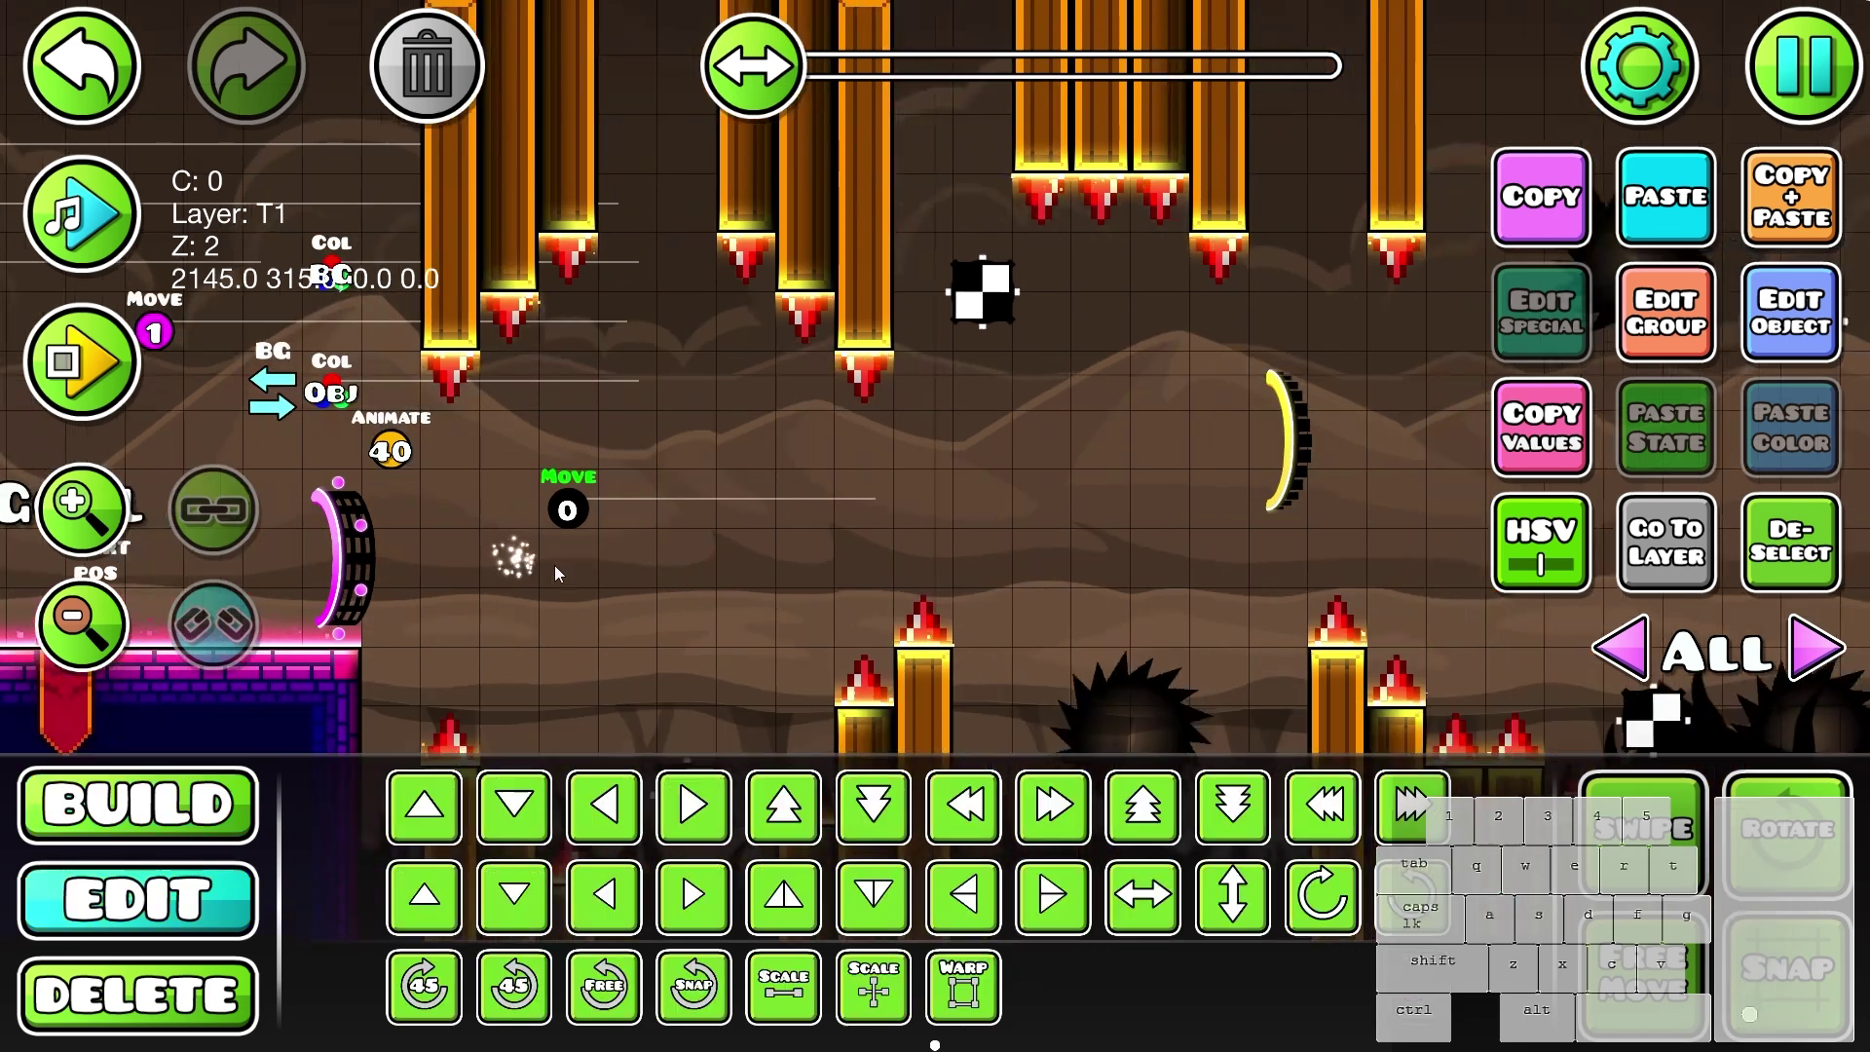
# - Test the particle object's trail by moving it, undo that move, and delete the Move trigger beside it
pyautogui.click(514, 566)
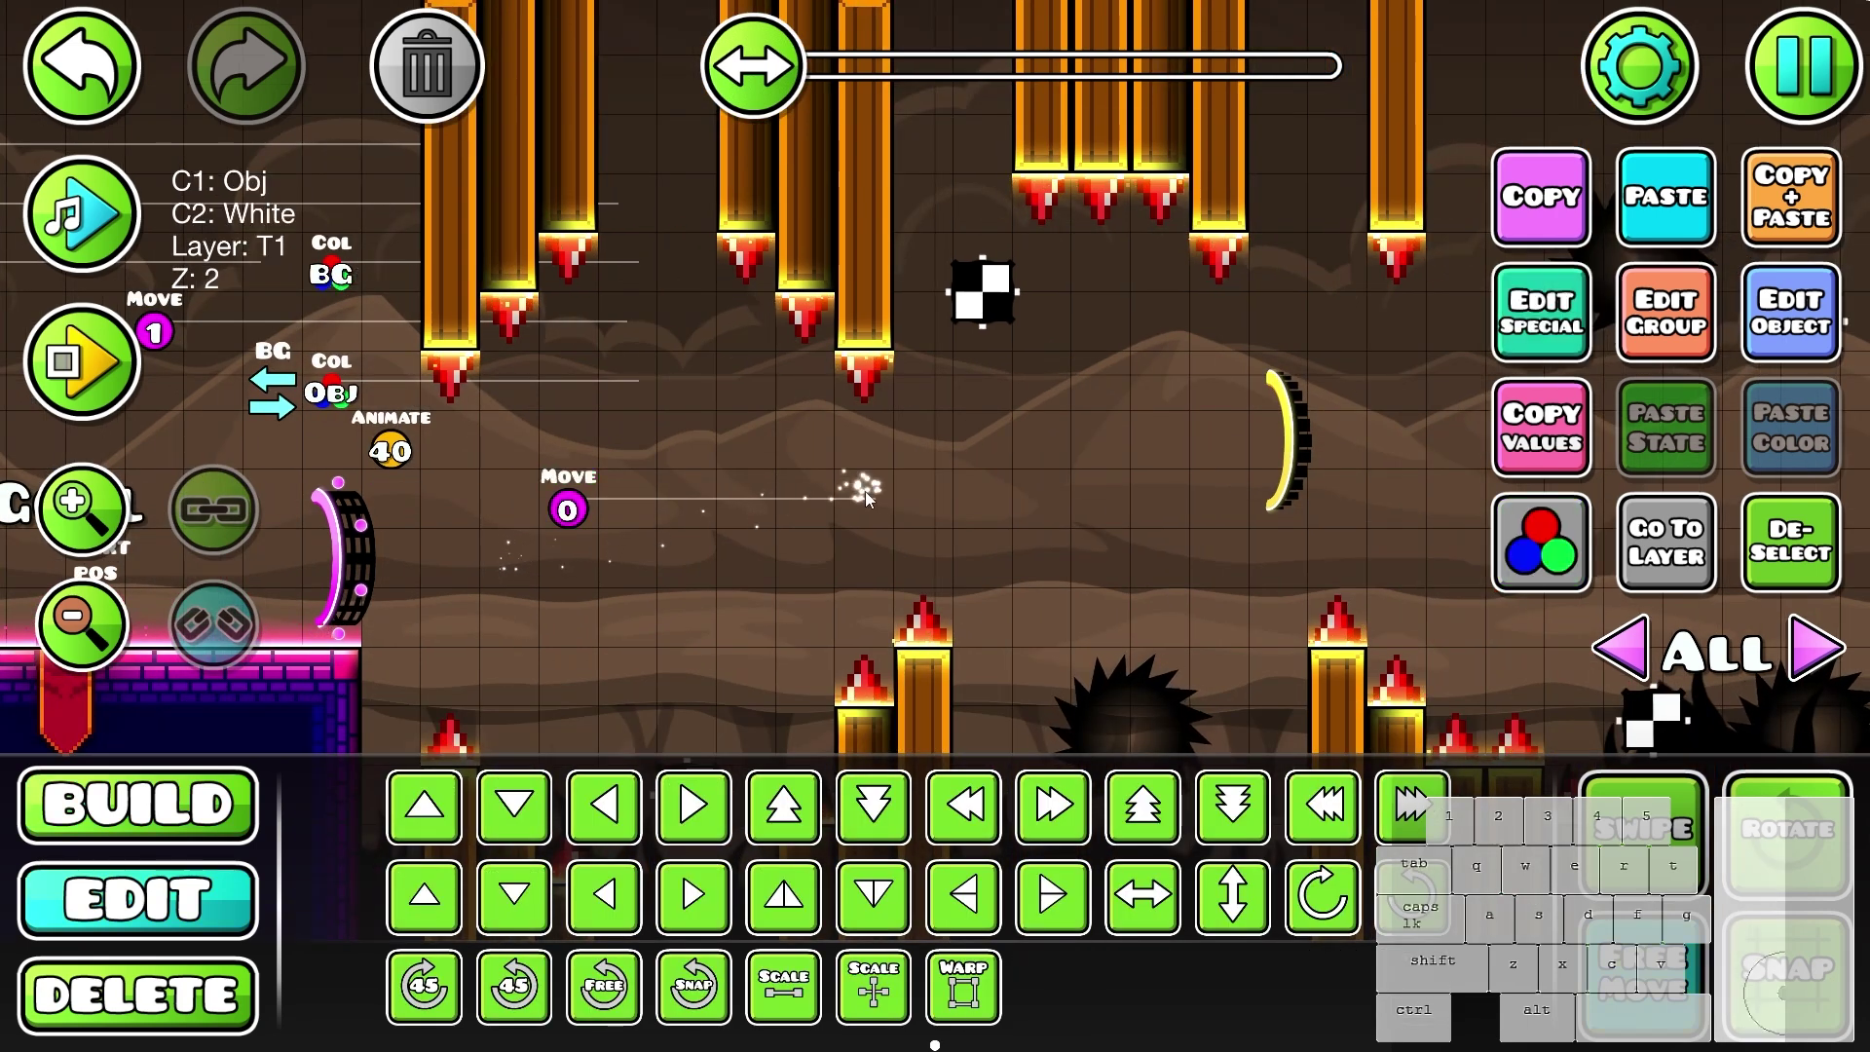
pyautogui.hotkey('ctrl', 'z')
pyautogui.moveTo(582, 478); pyautogui.dragTo(875, 507)
pyautogui.click(967, 511)
pyautogui.scroll(1, 967, 511)
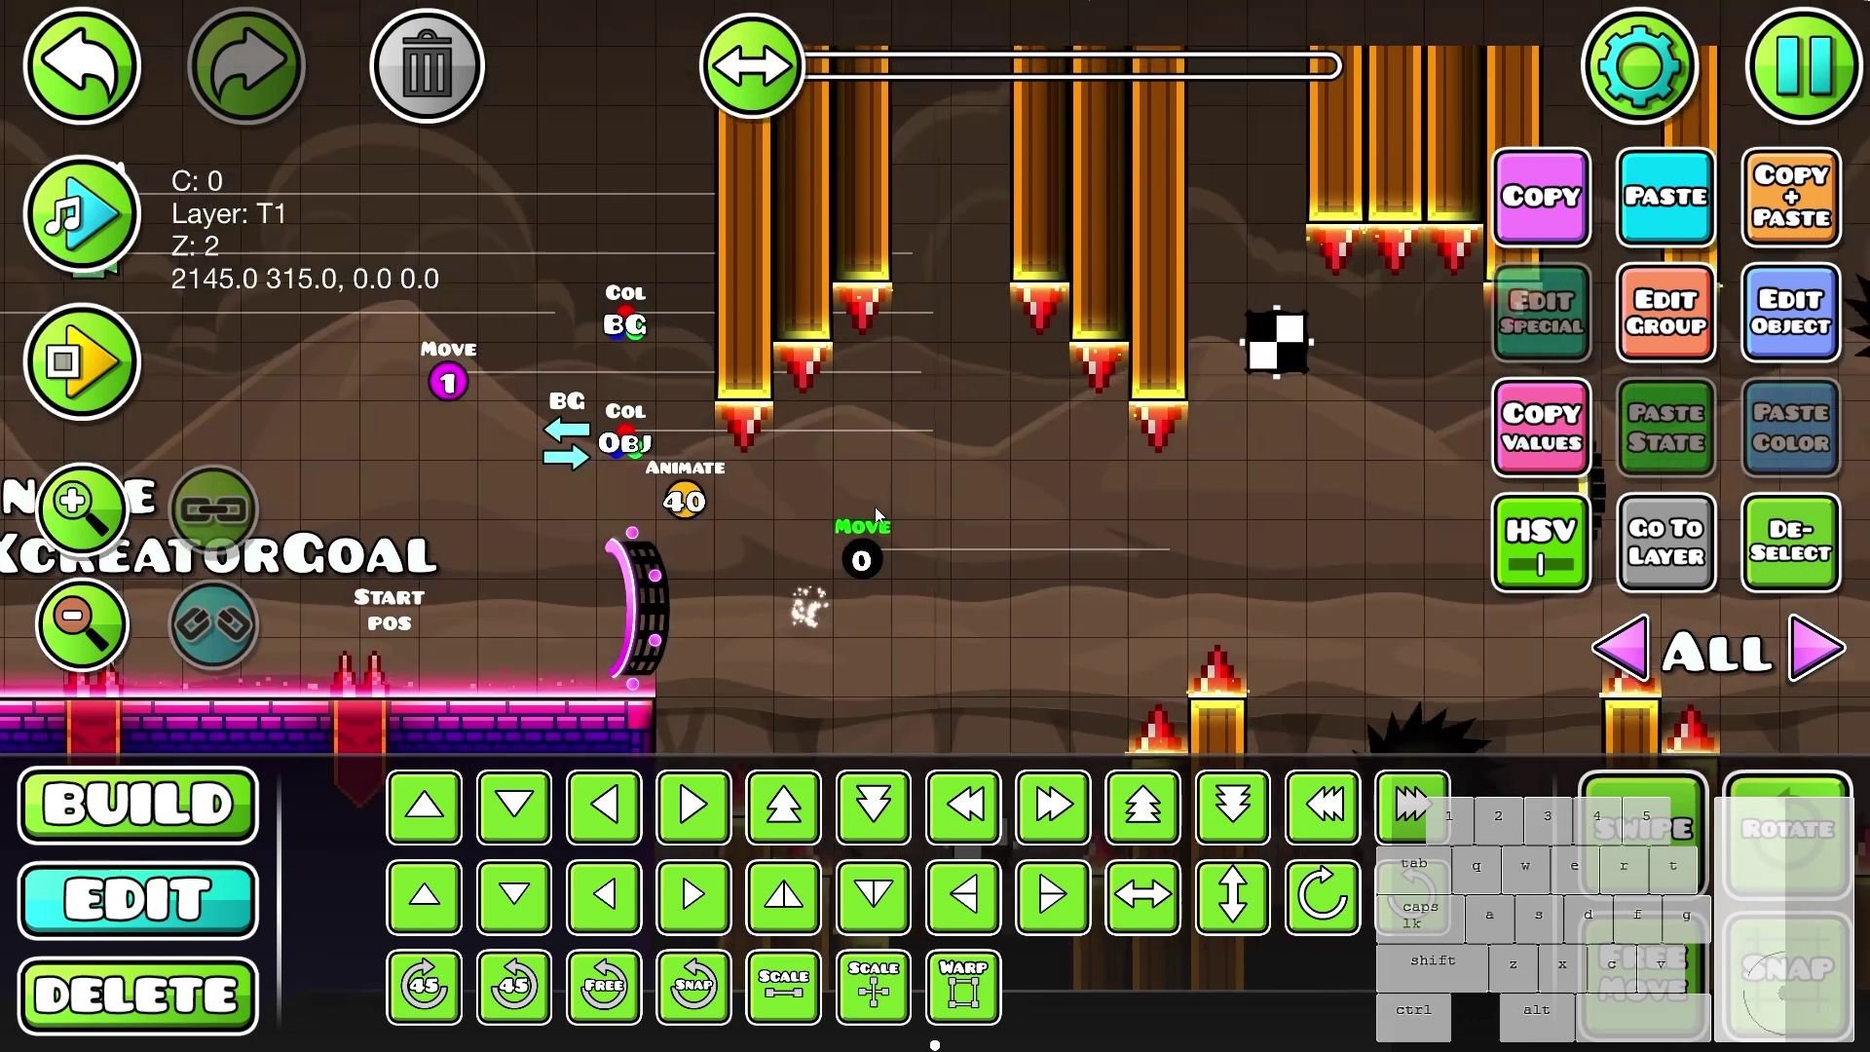
pyautogui.scroll(1, 900, 491)
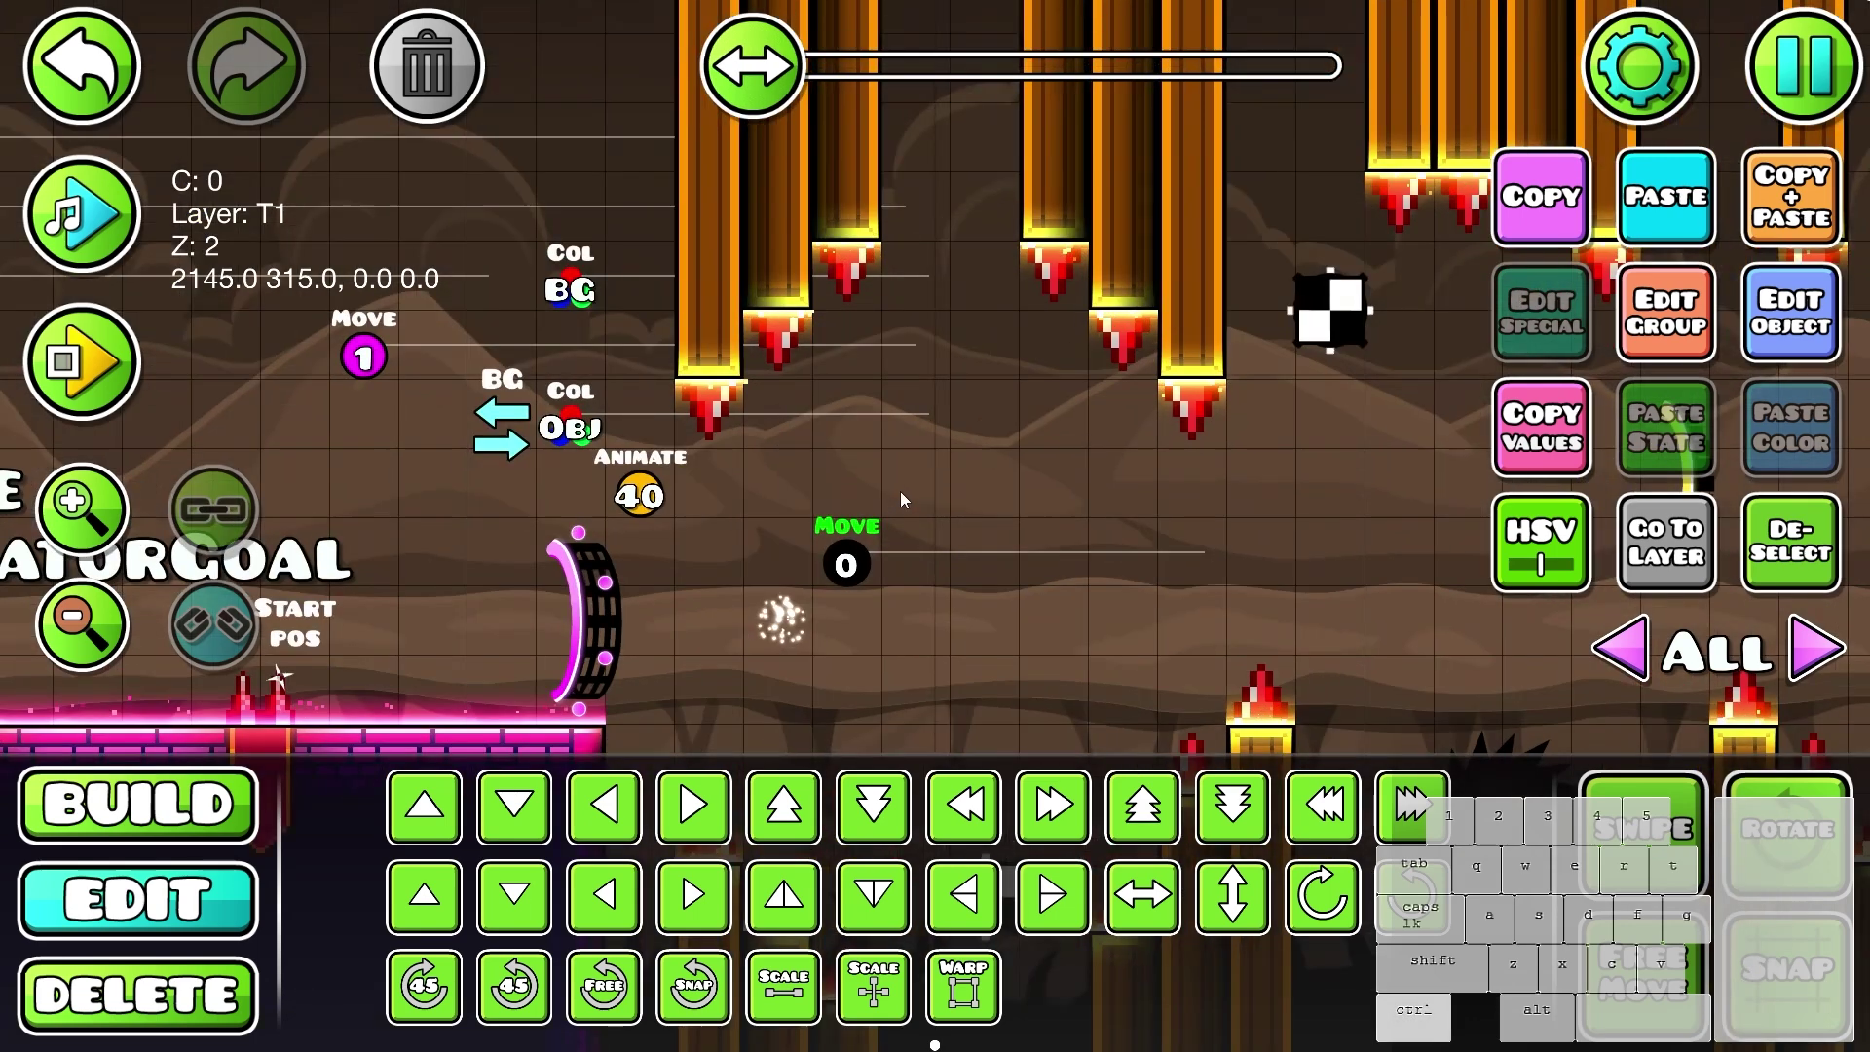
pyautogui.click(422, 88)
# - Choose the arrow-marked keyframe object for building and bring the particle object into view
pyautogui.press('1')
pyautogui.click(983, 866)
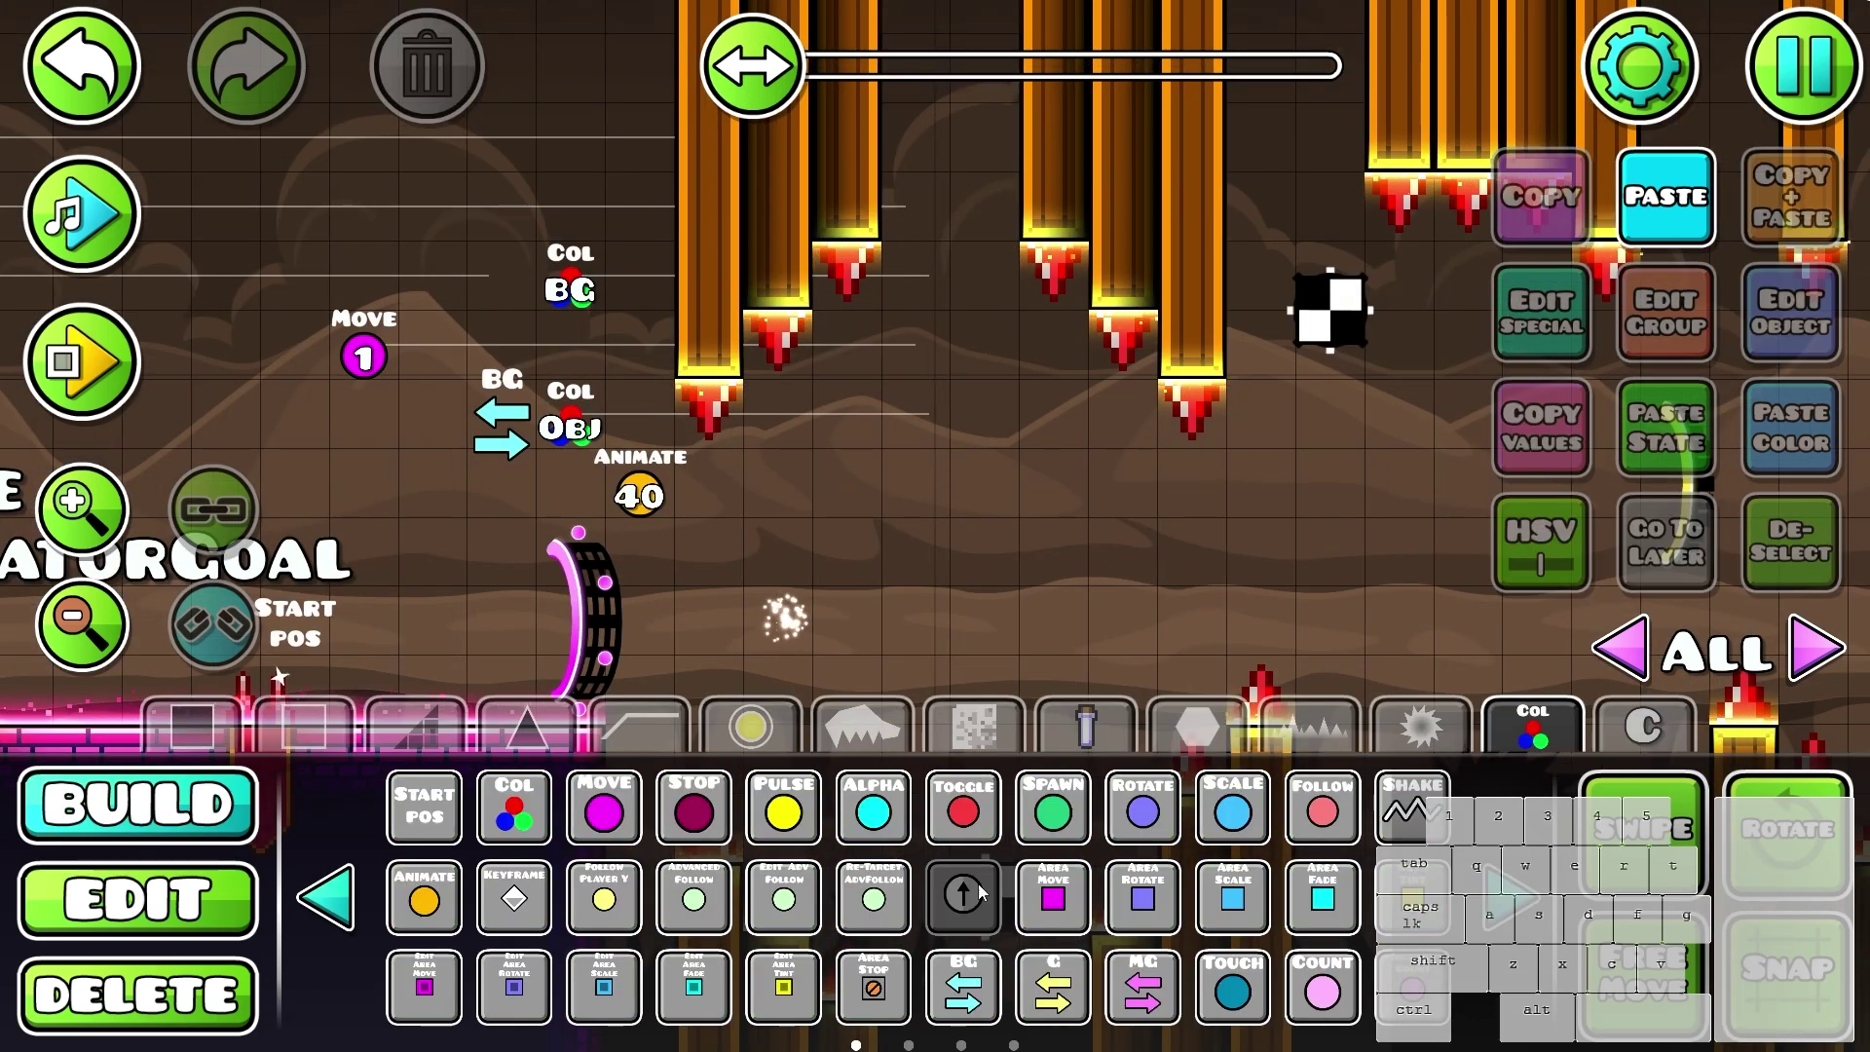
pyautogui.keyDown('ctrl'); pyautogui.scroll(-1, 956, 635); pyautogui.keyUp('ctrl')
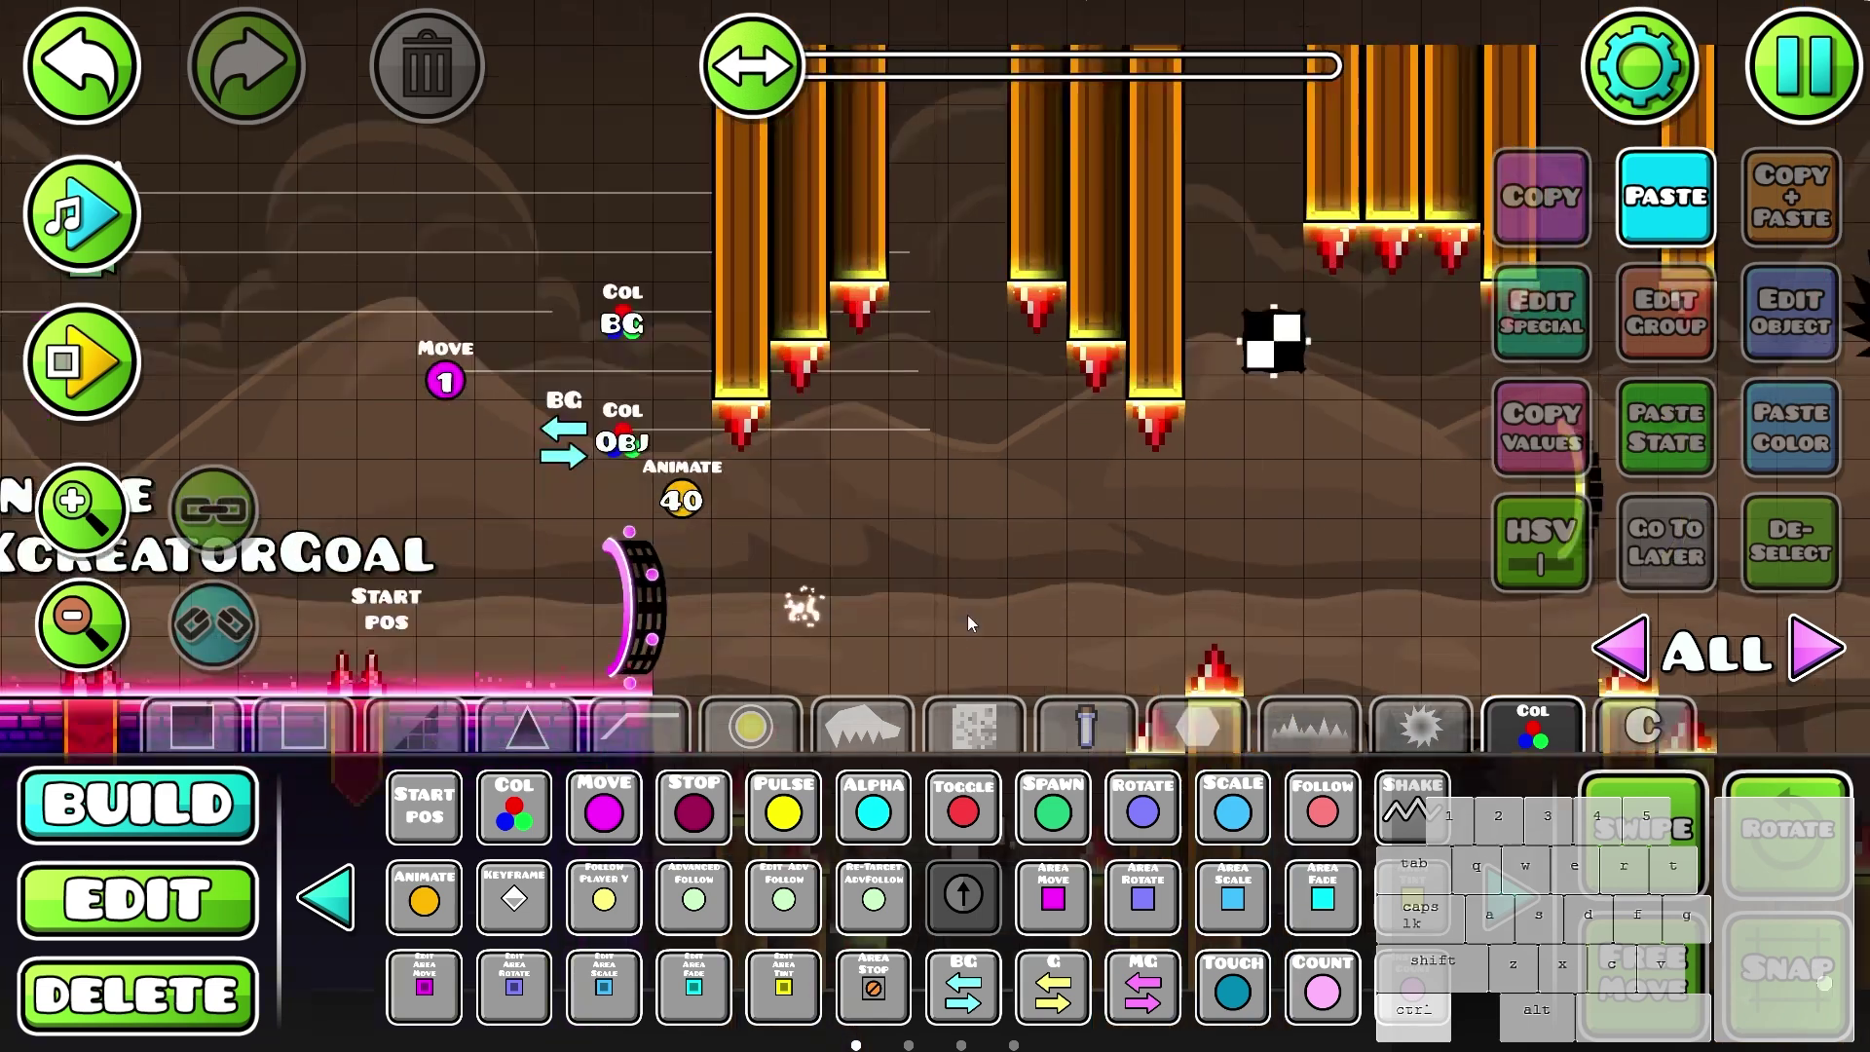
pyautogui.keyDown('ctrl'); pyautogui.scroll(1, 967, 622); pyautogui.keyUp('ctrl')
pyautogui.moveTo(1023, 576); pyautogui.dragTo(936, 483)
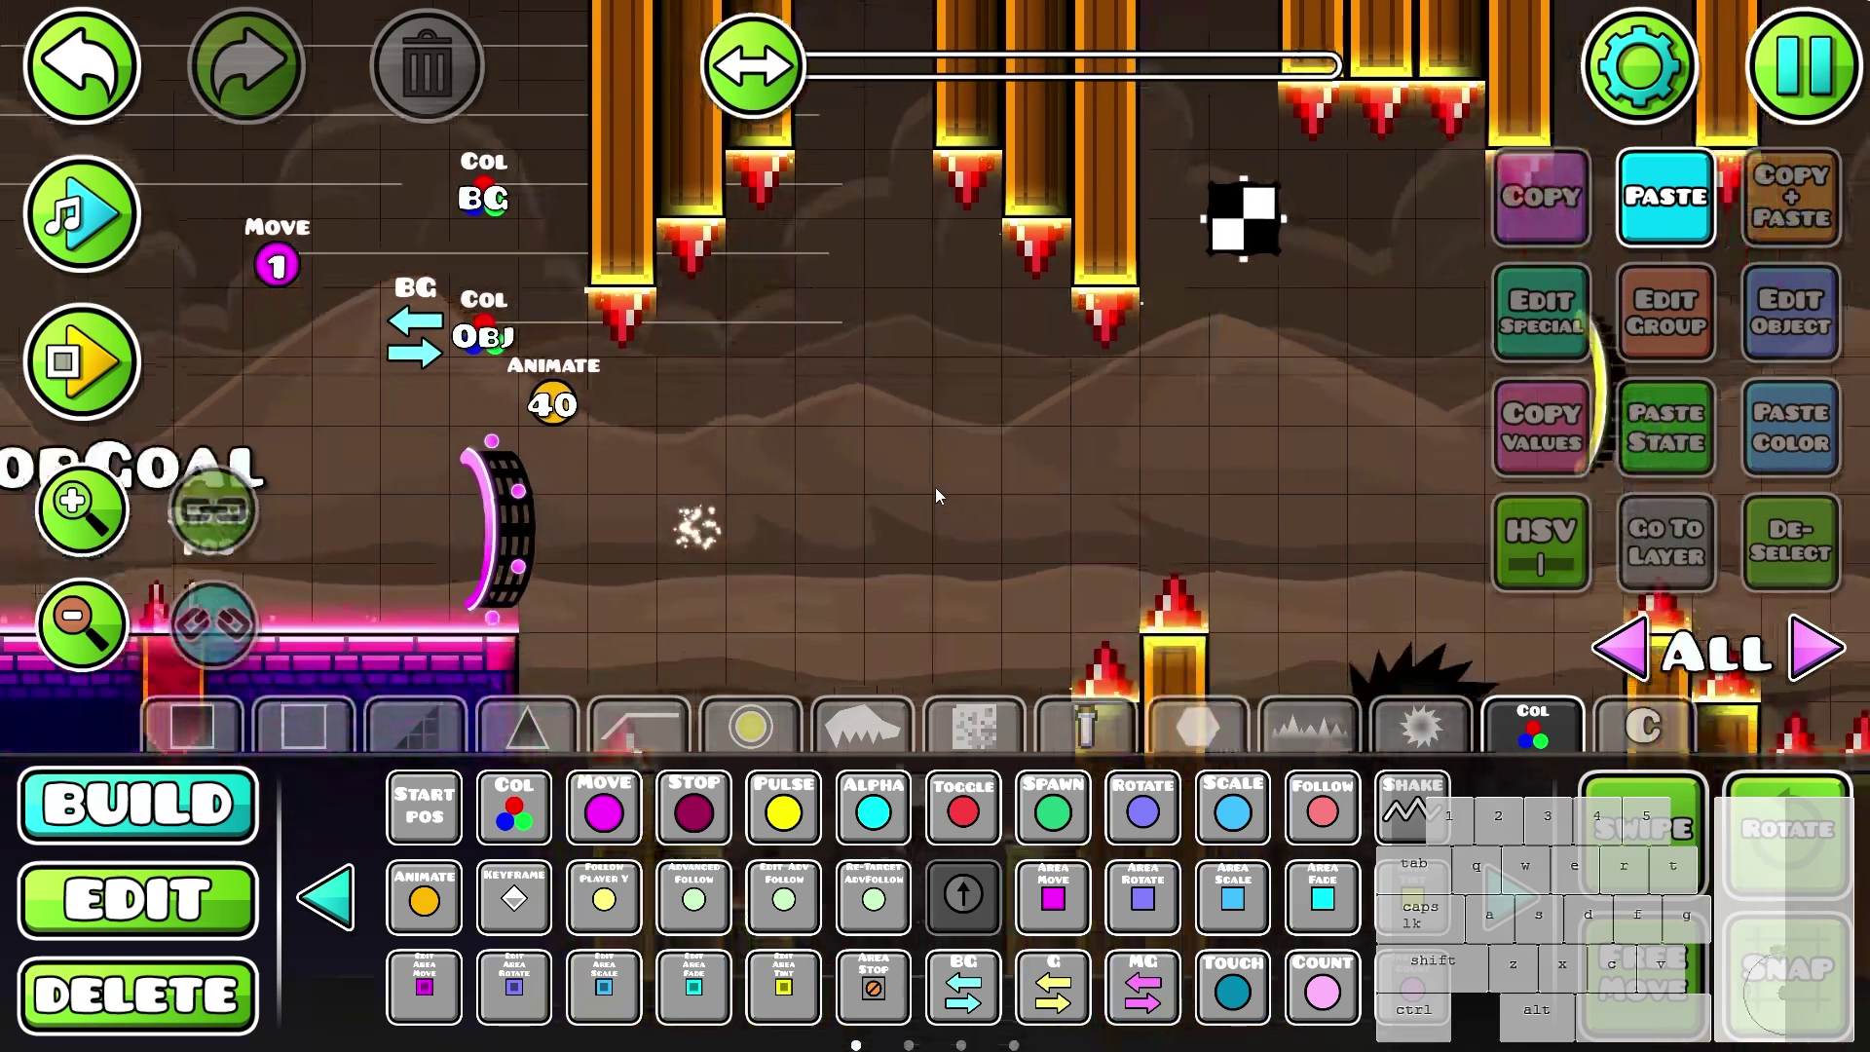
# - Try placing a keyframe object on the particles, shift it two grid units to the right, and delete it
pyautogui.click(690, 541)
pyautogui.click(1035, 536)
pyautogui.hotkey('ctrl', 'z')
pyautogui.press('d')
pyautogui.press('d')
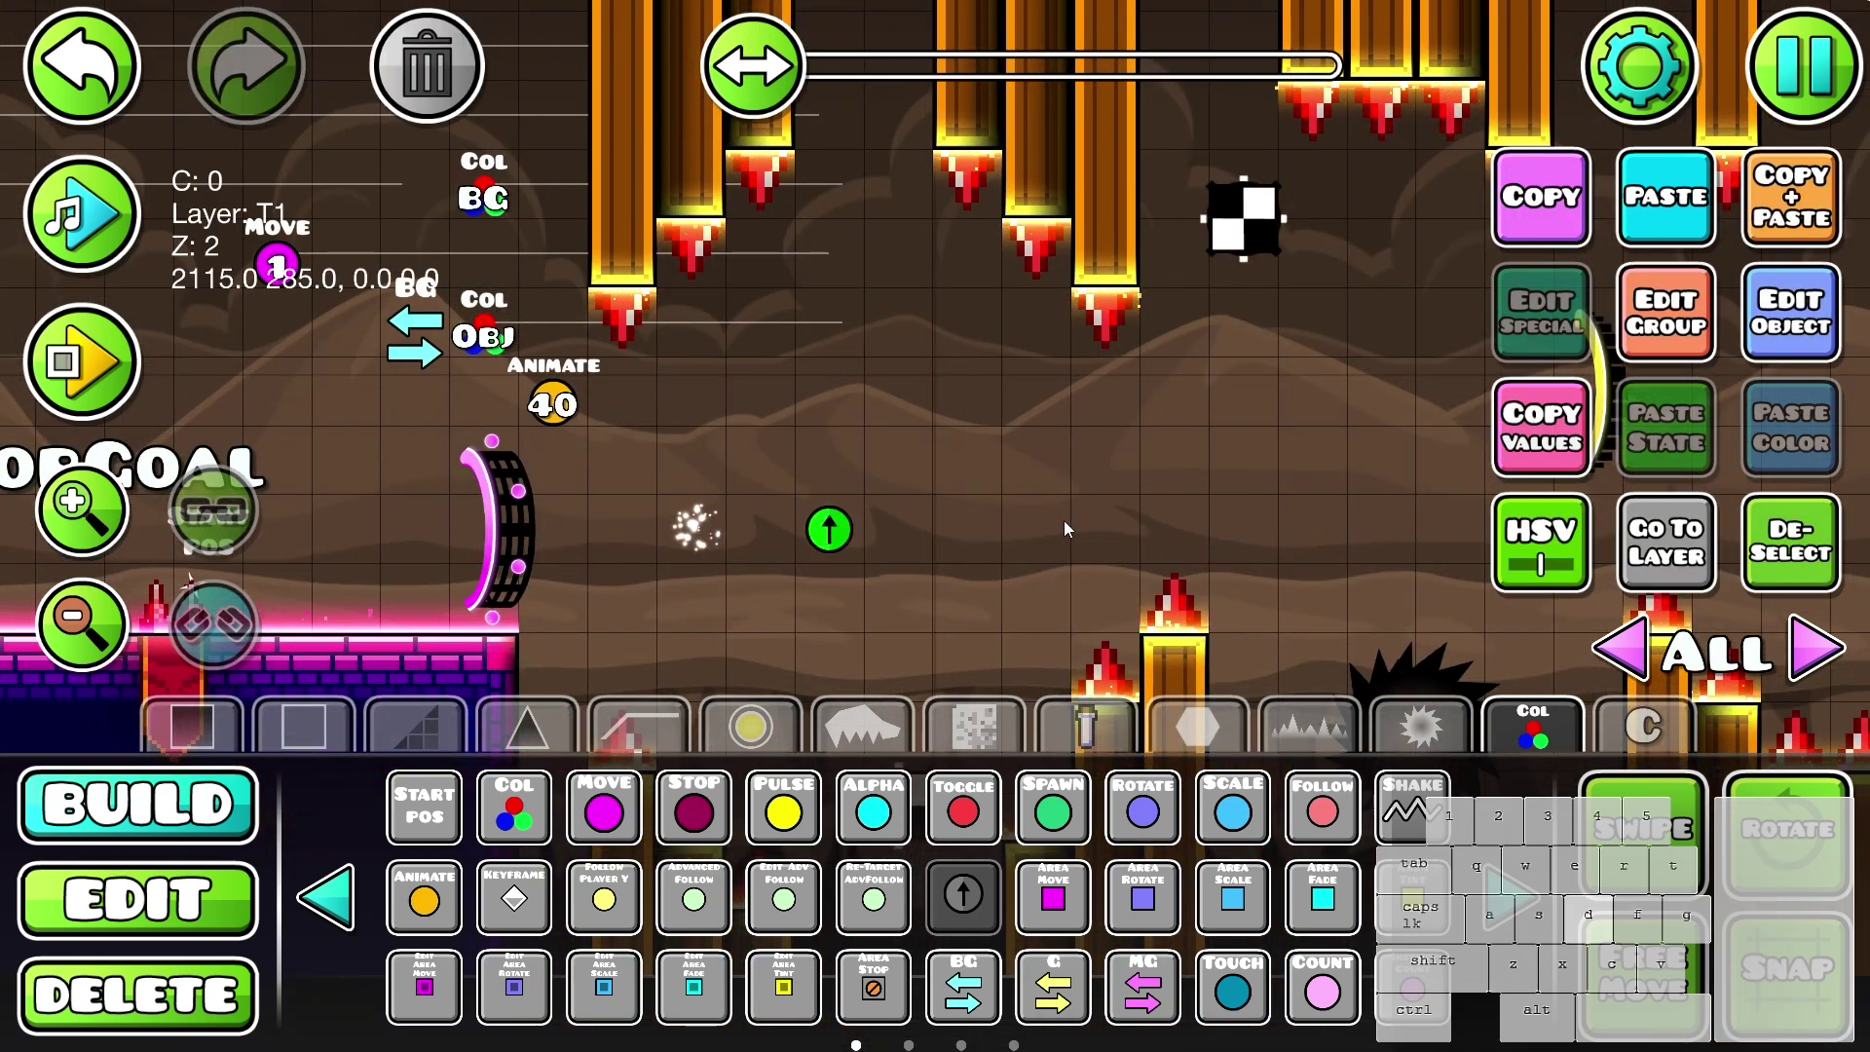
pyautogui.press('2')
pyautogui.keyDown('ctrl'); pyautogui.scroll(2, 689, 447); pyautogui.keyUp('ctrl')
pyautogui.press('Delete')
pyautogui.press('1')
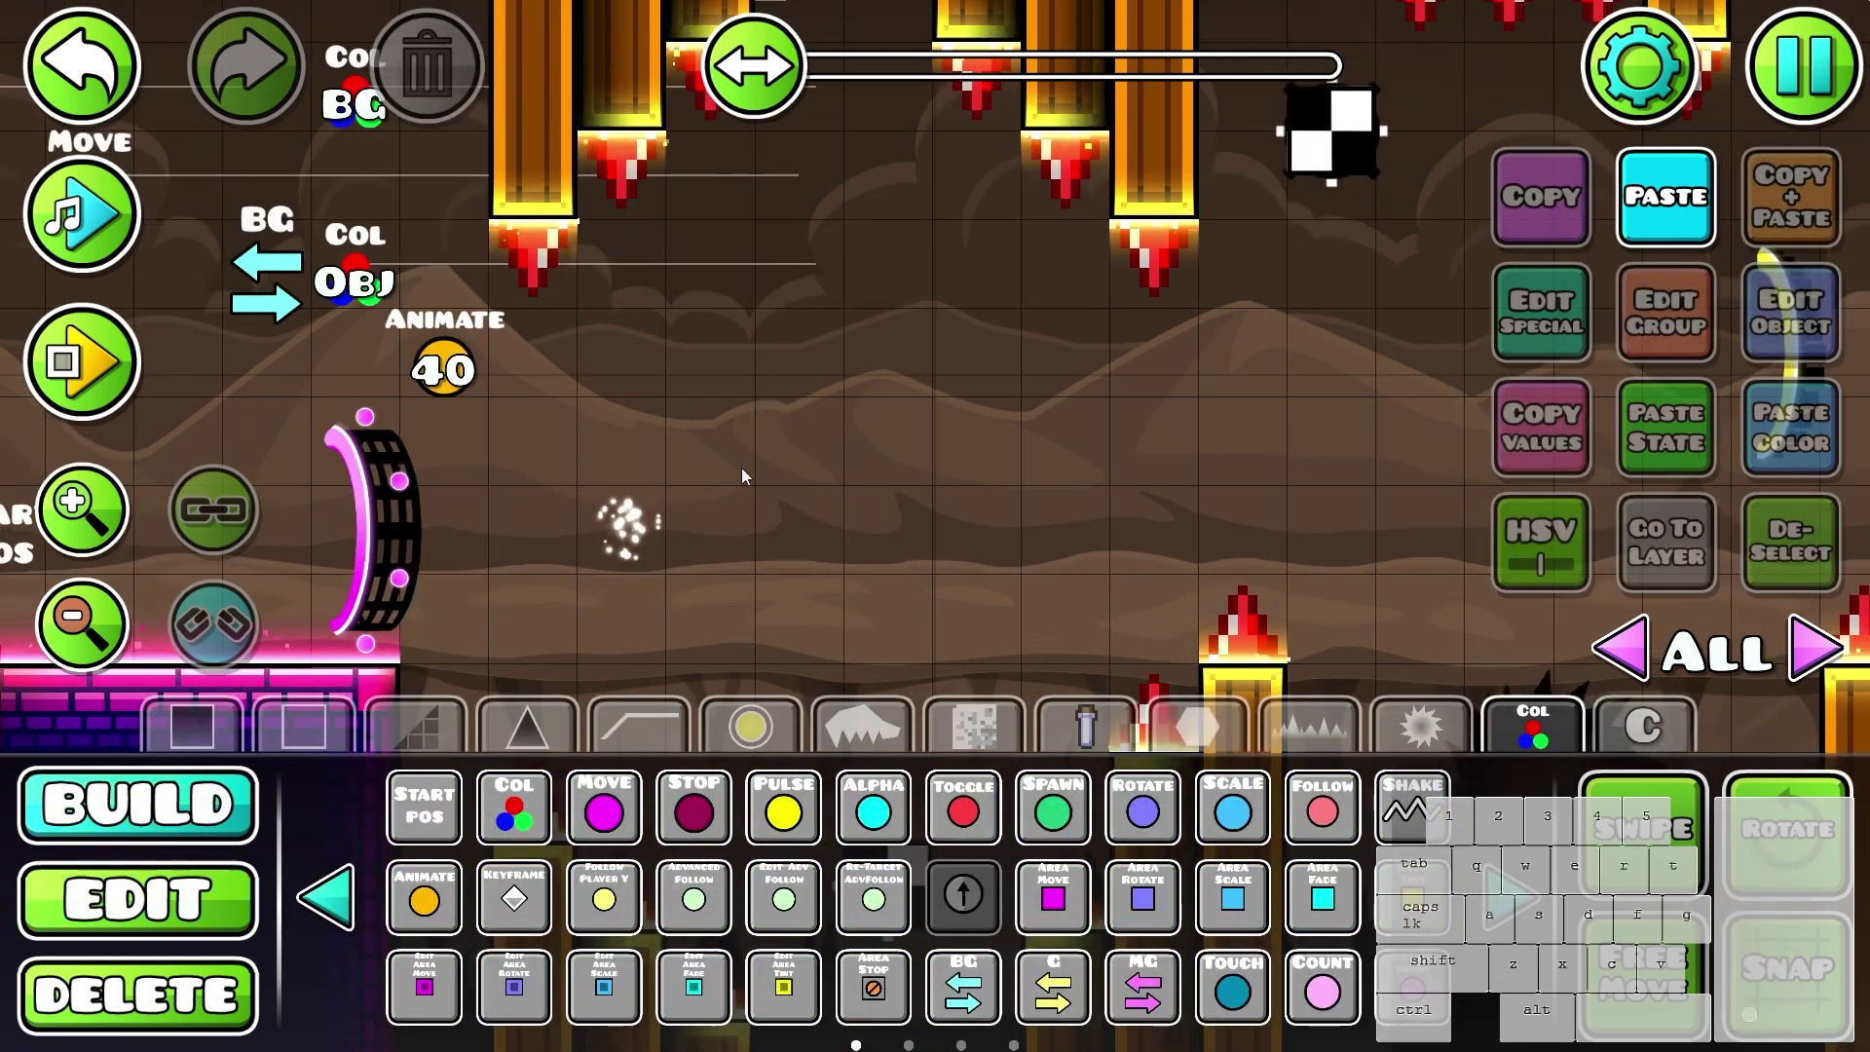
# - Place a keyframe object directly on the particle object
pyautogui.click(613, 551)
pyautogui.keyDown('ctrl'); pyautogui.scroll(-1, 596, 557); pyautogui.keyUp('ctrl')
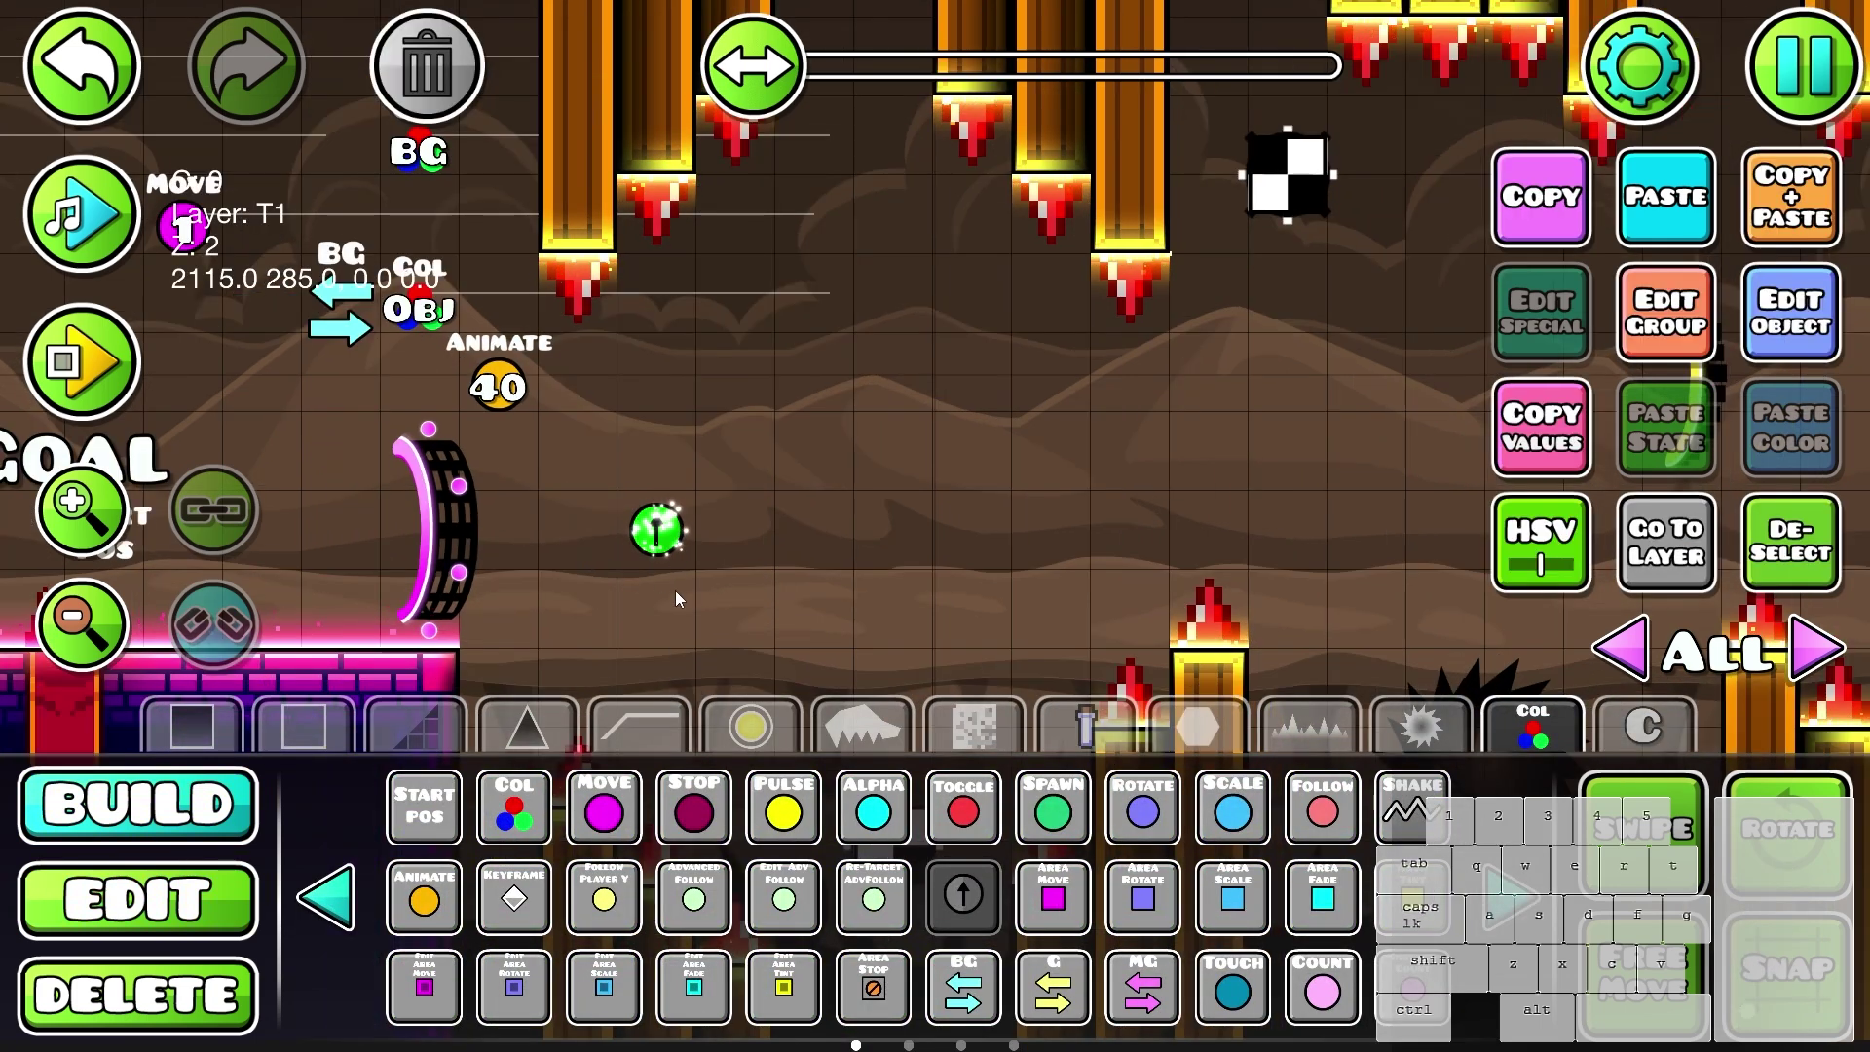
pyautogui.scroll(-1, 678, 599)
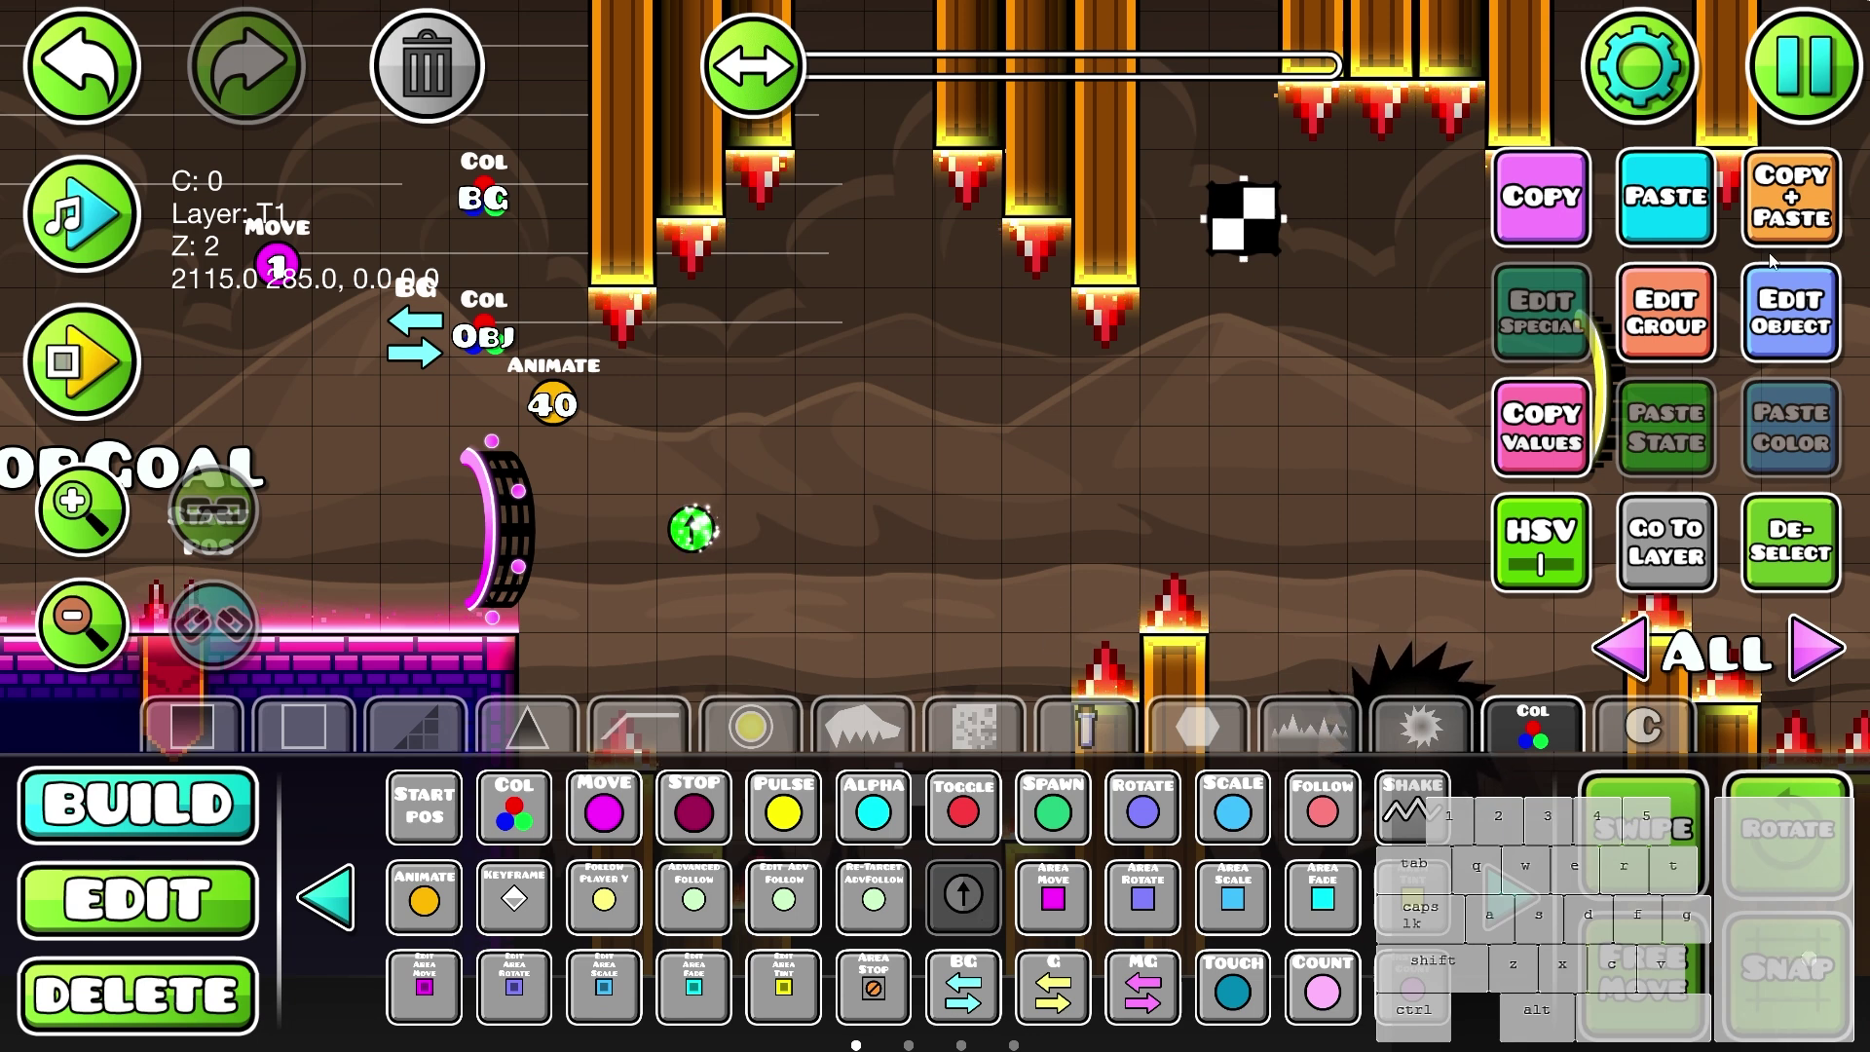
# - Duplicate the keyframe and move the copy four grid units to the right and two units up
pyautogui.press('d')
pyautogui.press('d')
pyautogui.press('d')
pyautogui.press('w')
pyautogui.press('d')
pyautogui.press('w')
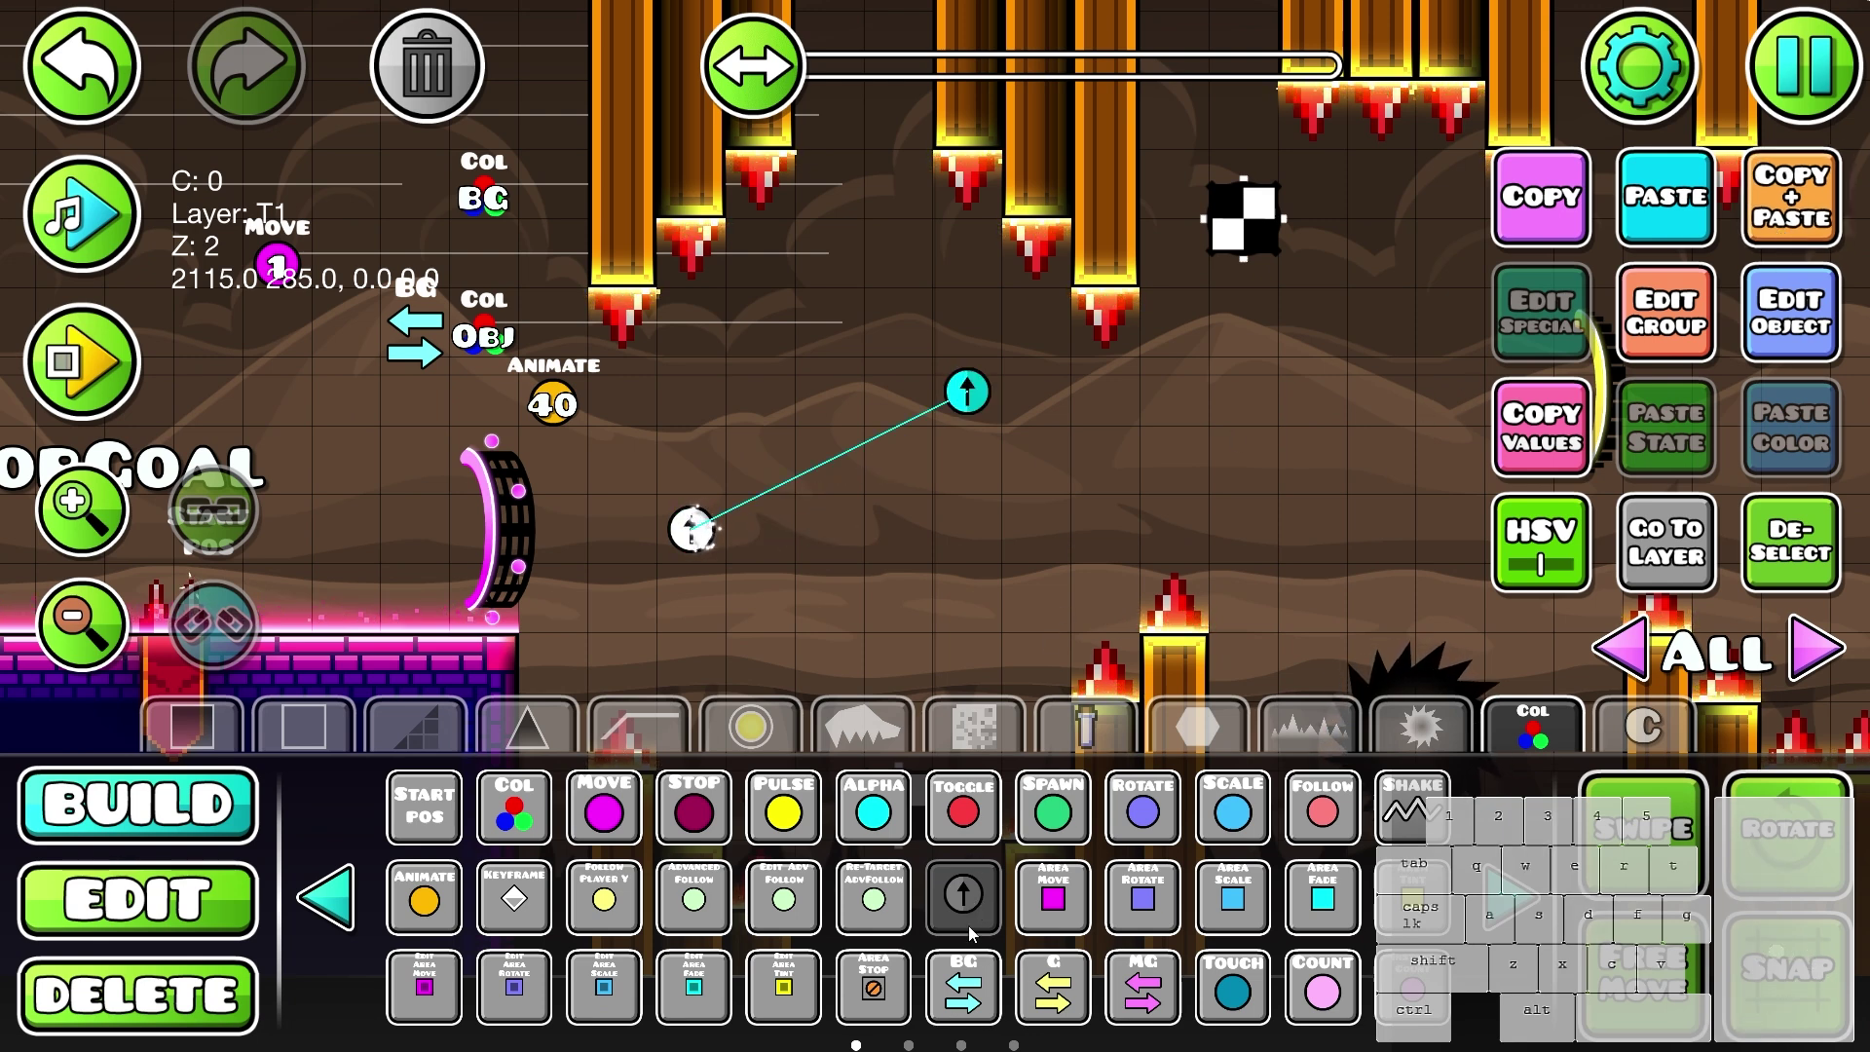
# - Try shifting the keyframe copy one more grid unit right and moving it freely, and delete it
pyautogui.press('d')
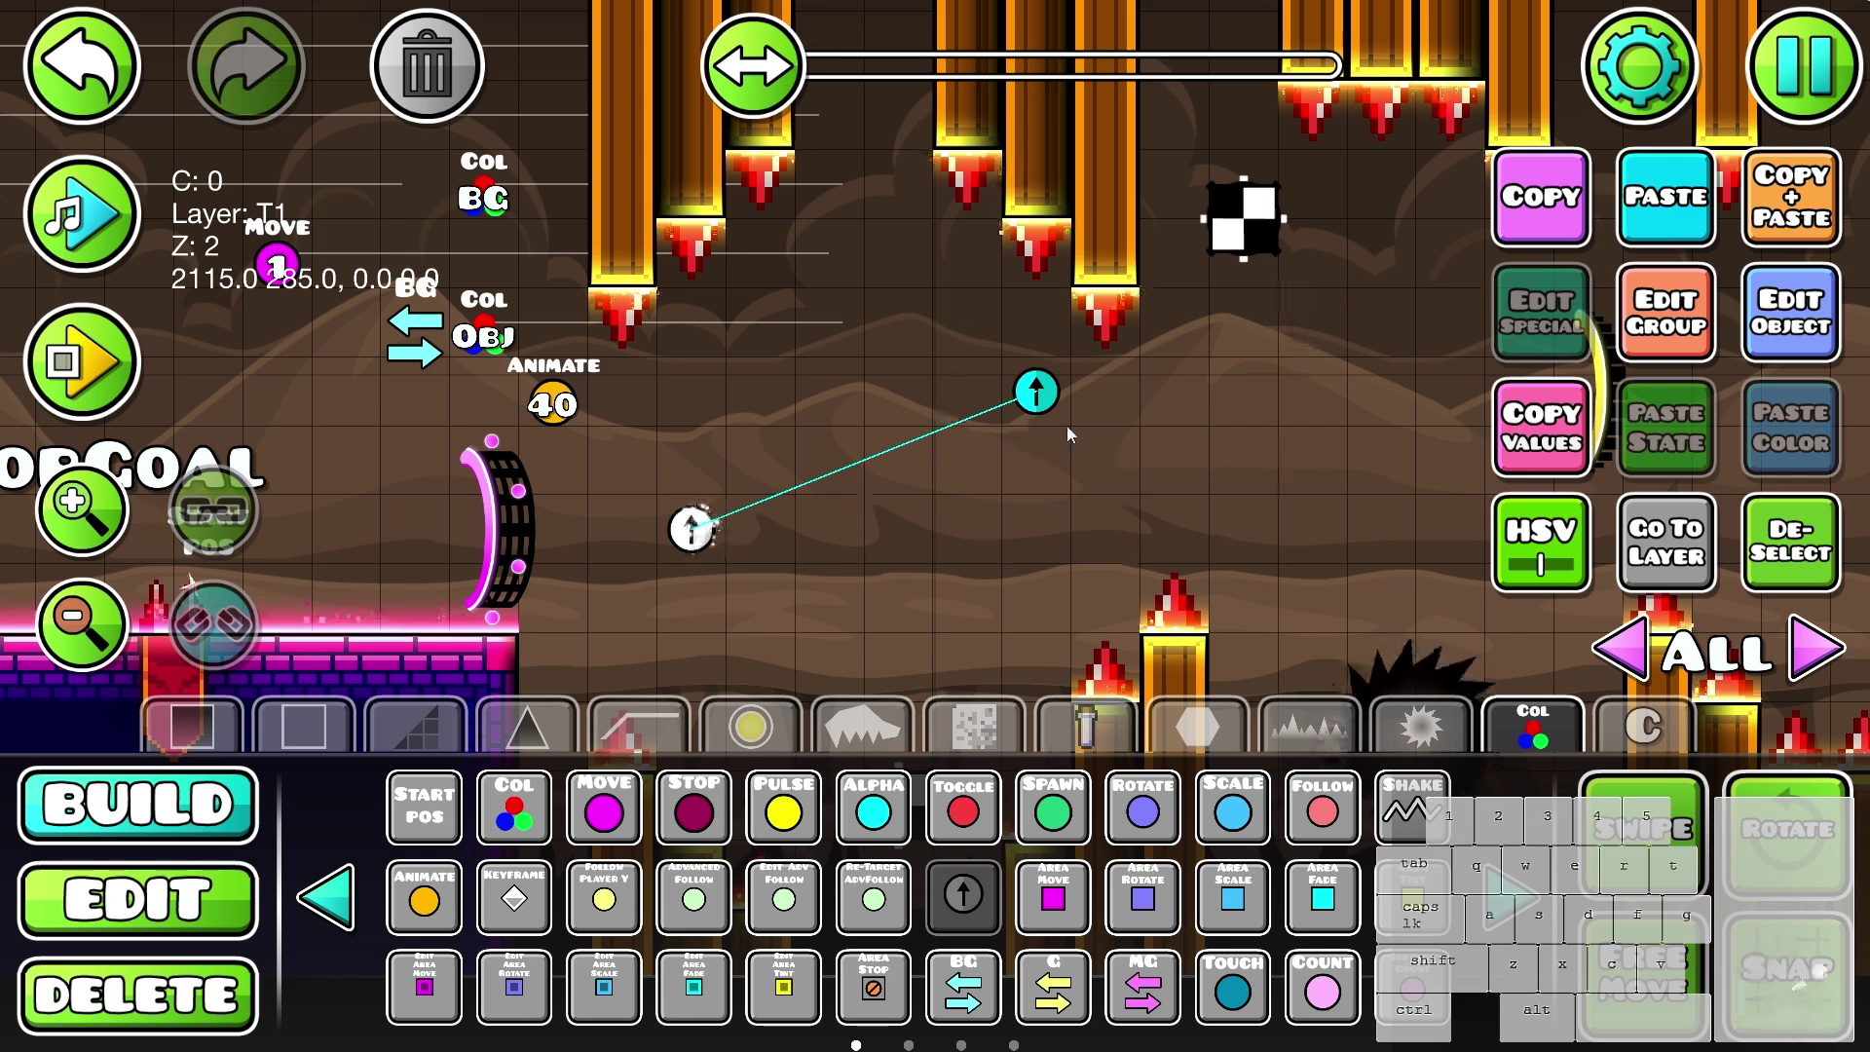
pyautogui.press('2')
pyautogui.press('f')
pyautogui.moveTo(1038, 394); pyautogui.dragTo(1072, 472)
pyautogui.click(443, 83)
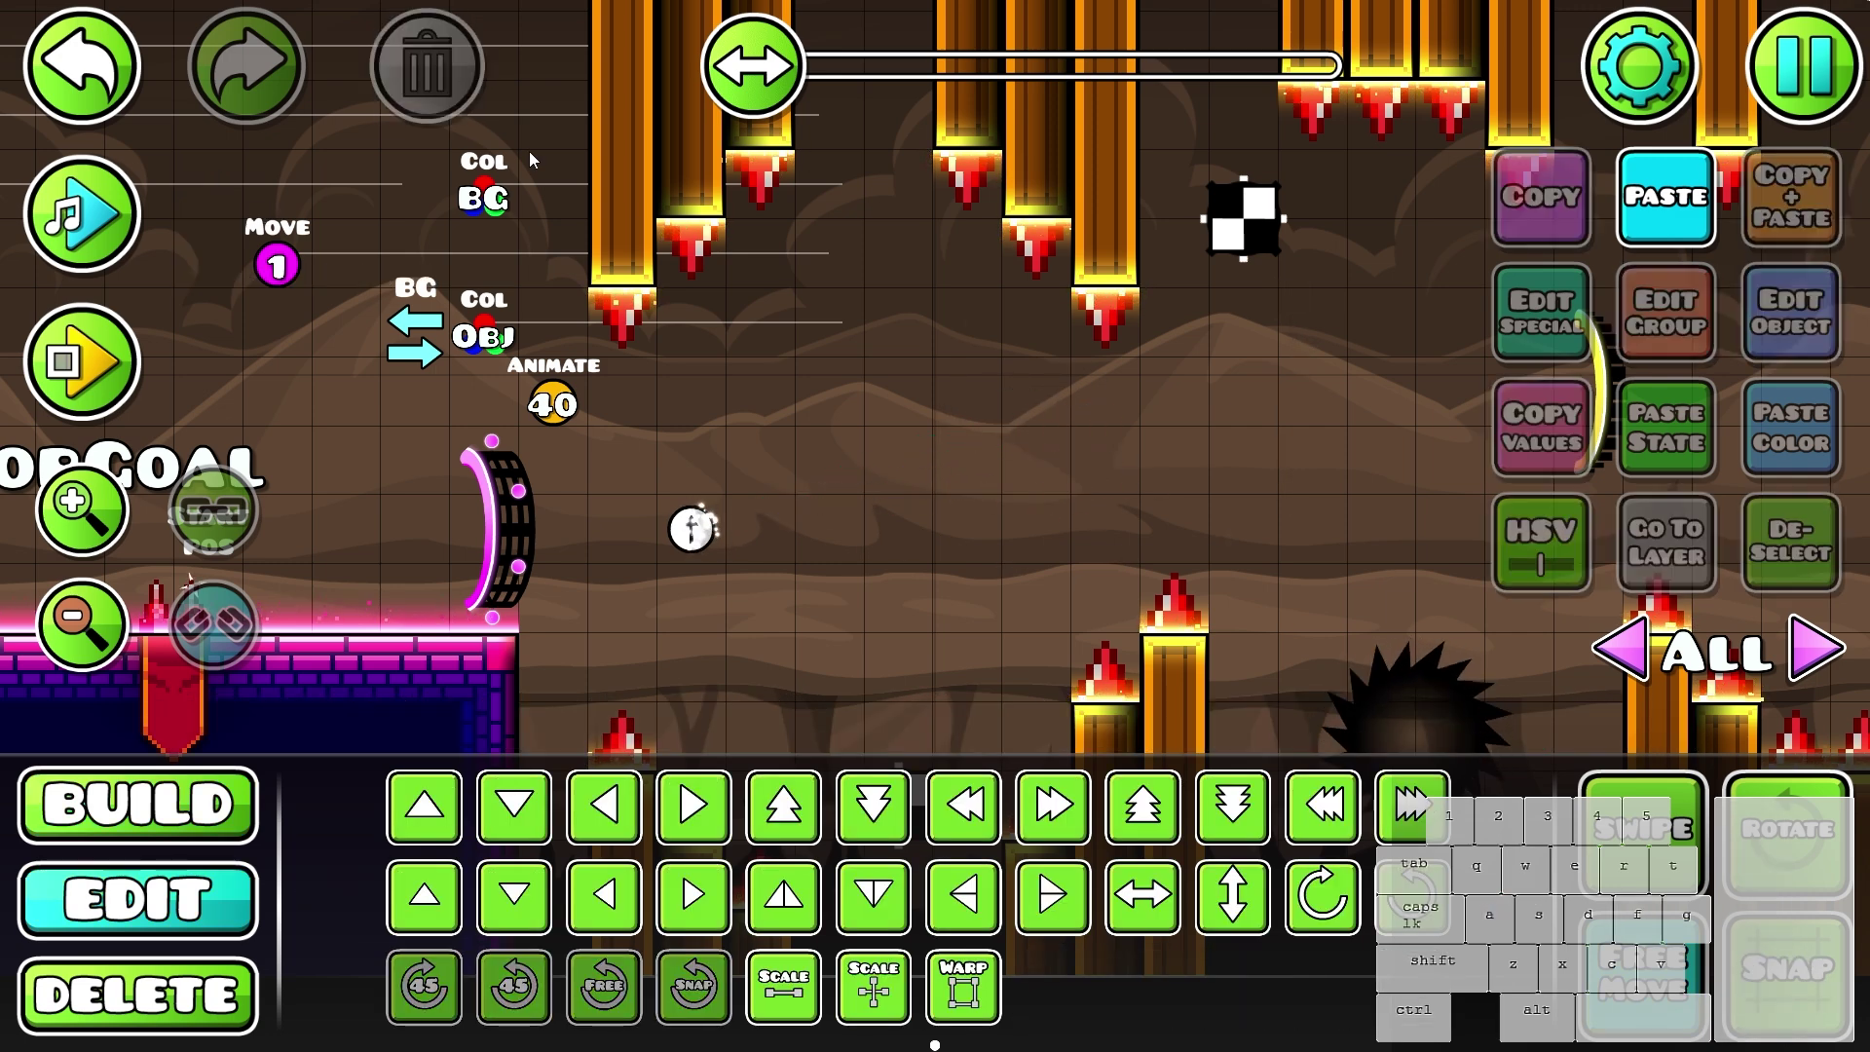
# - Try placing a new keyframe three grid units right and one up from the first keyframe, and remove it
pyautogui.press('1')
pyautogui.click(884, 469)
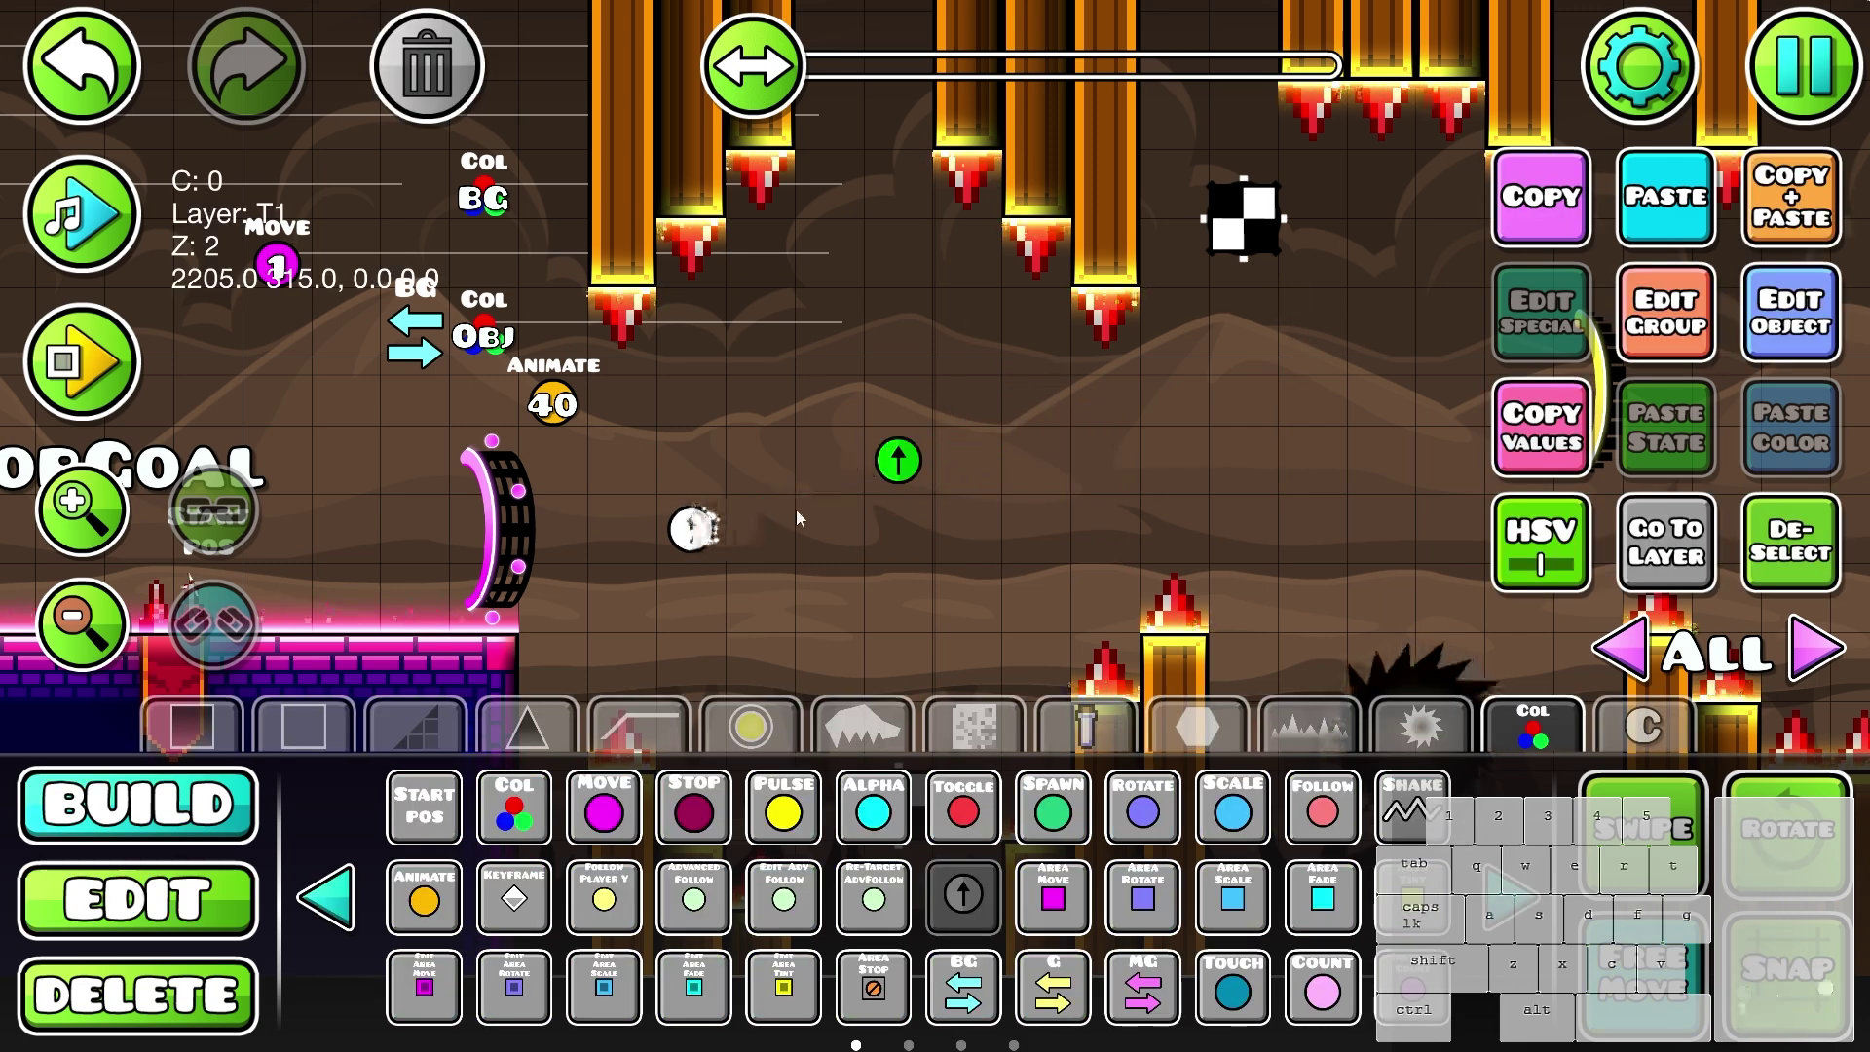
pyautogui.hotkey('ctrl', 'z')
pyautogui.hotkey('ctrl', 'z')
pyautogui.press('2')
pyautogui.press('Delete')
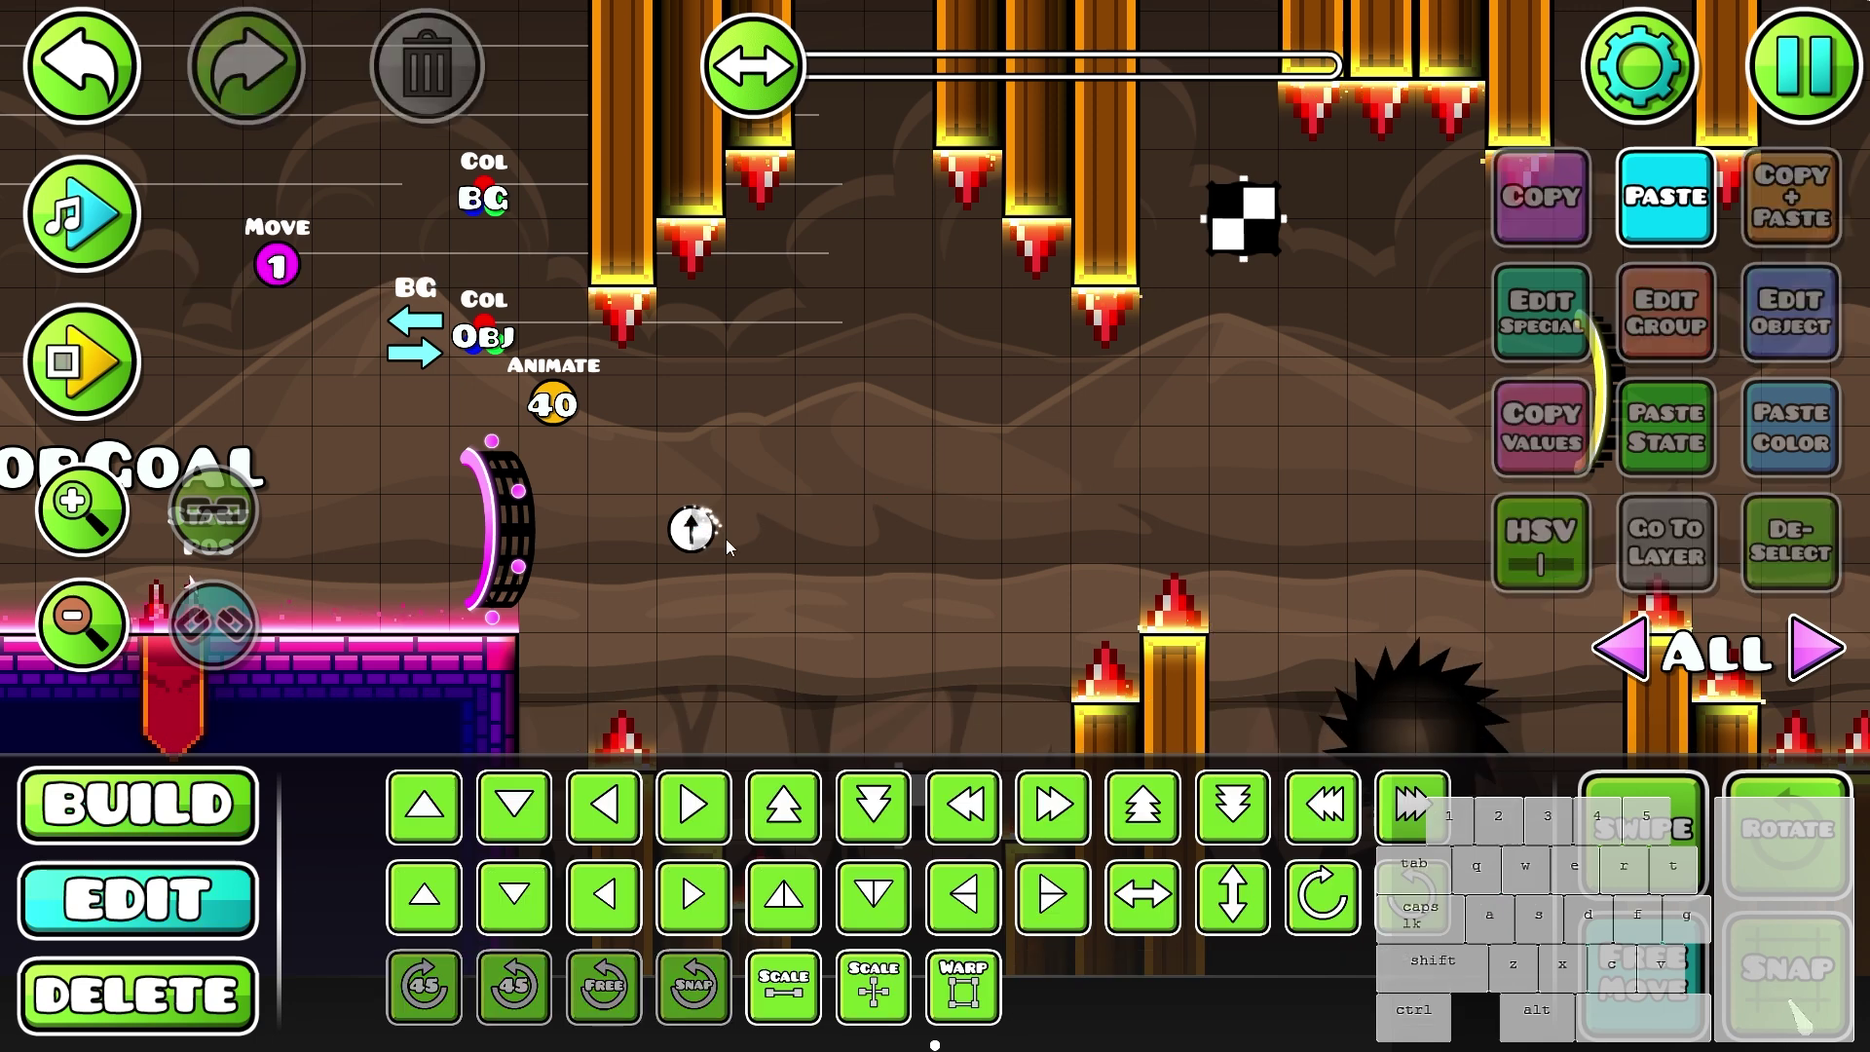
# - Duplicate the keyframe on the particles and move the copy ahead between the pillars as the path's second point
pyautogui.click(693, 546)
pyautogui.click(693, 546)
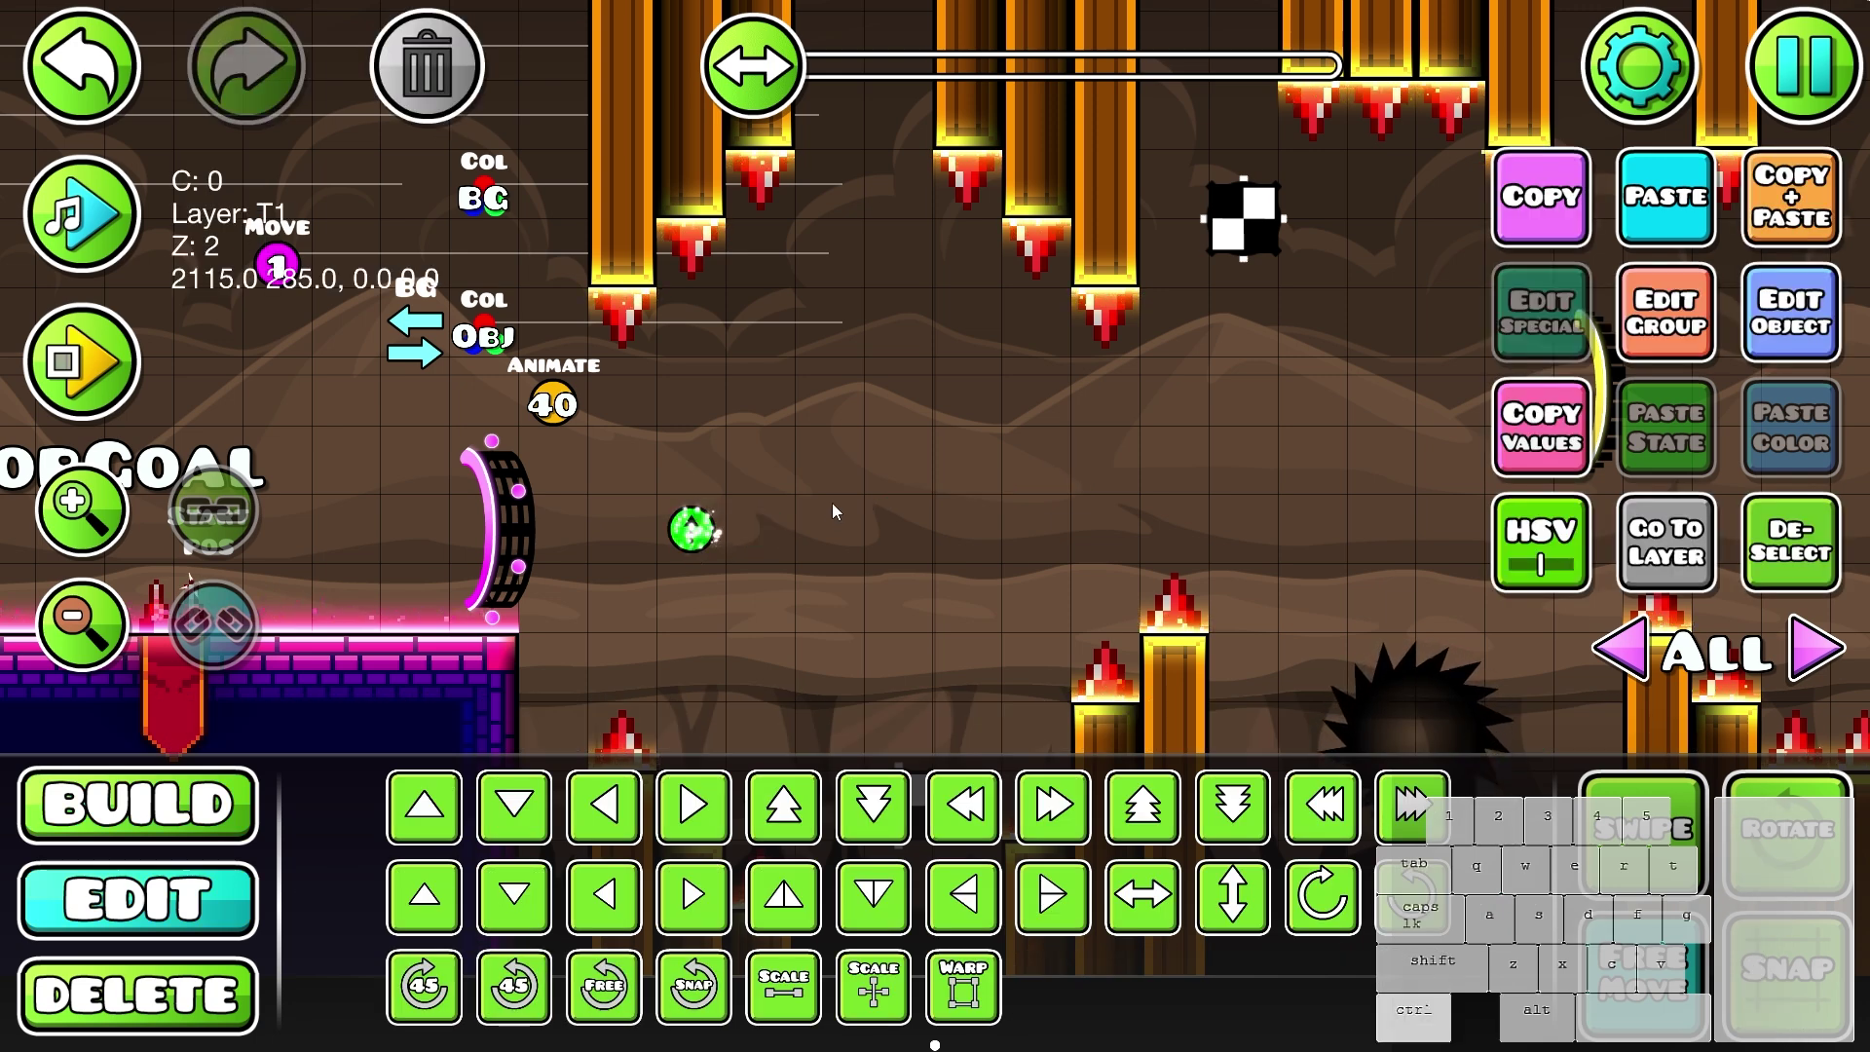
pyautogui.hotkey('ctrl', 'd')
pyautogui.press('d')
pyautogui.press('d')
pyautogui.press('d')
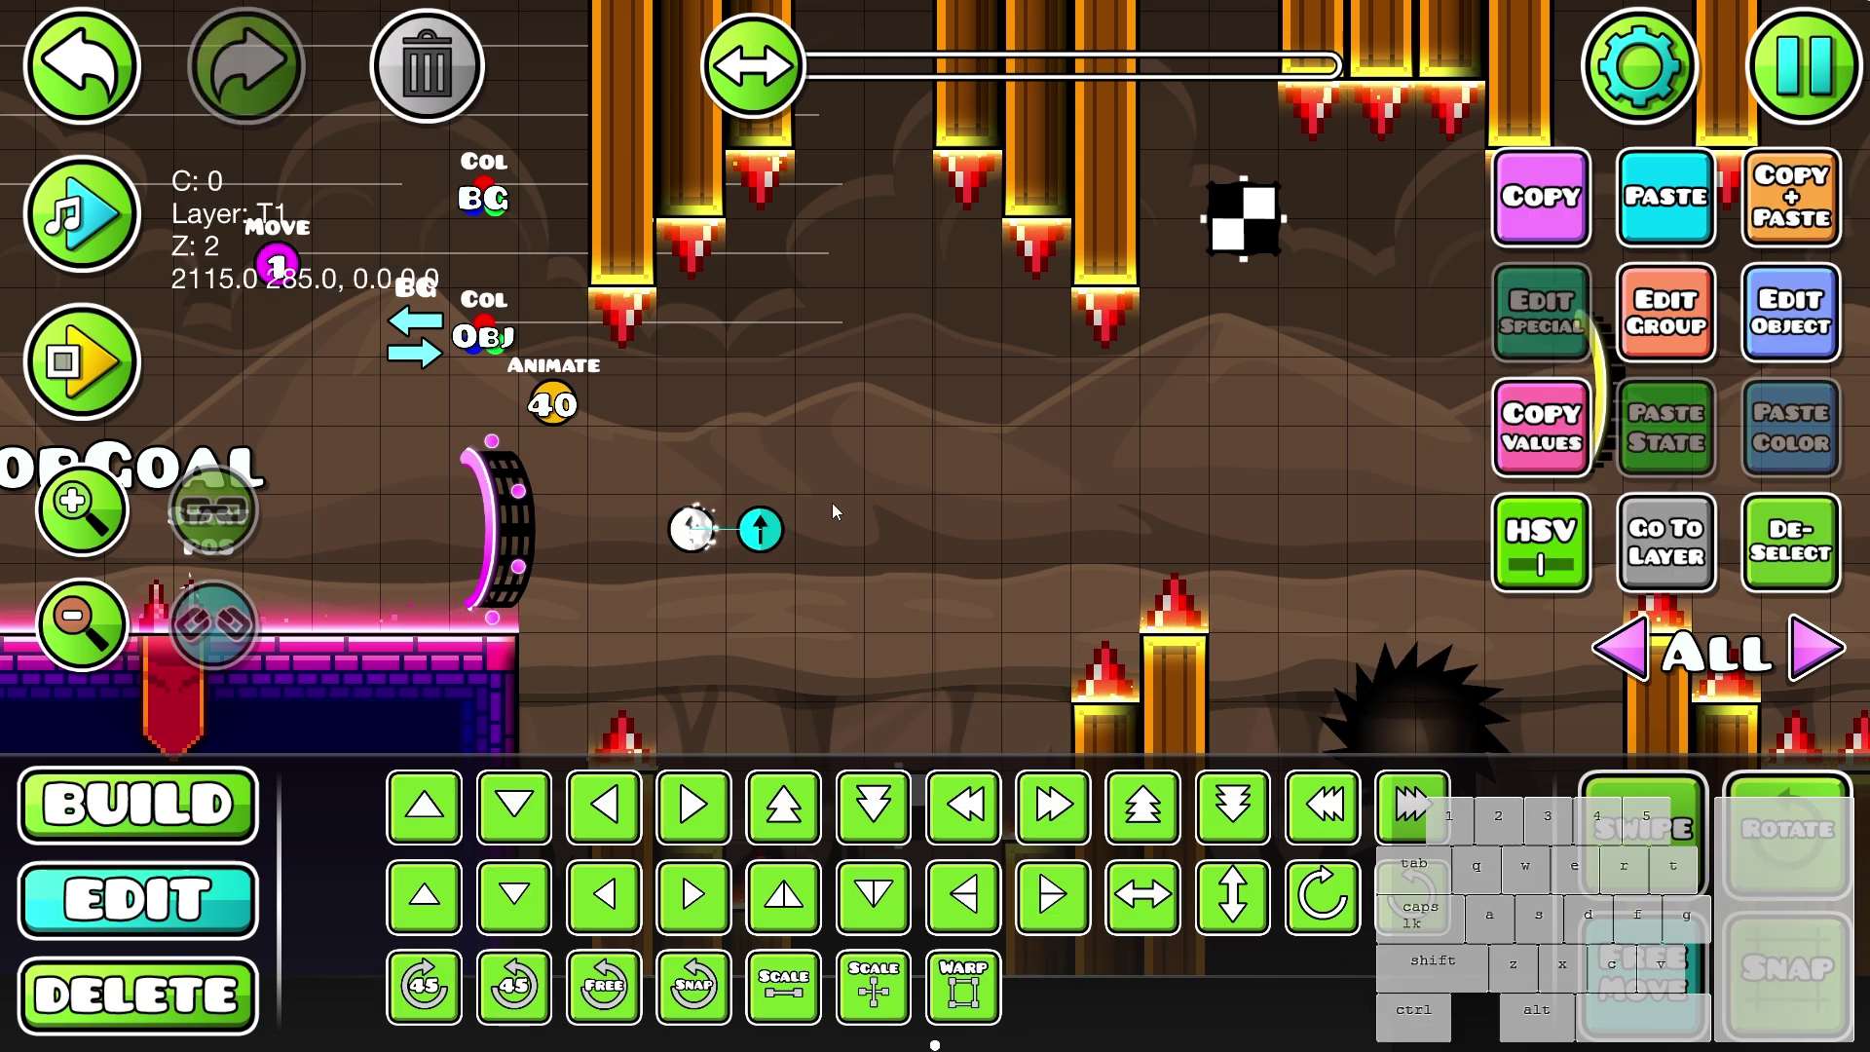
pyautogui.press('d')
pyautogui.moveTo(966, 529); pyautogui.dragTo(1145, 470)
pyautogui.moveTo(1198, 411); pyautogui.dragTo(890, 404)
pyautogui.moveTo(827, 481); pyautogui.dragTo(1335, 528)
# - Extend the keyframe path with repeated duplicates, placing each farther along the pillar gap up to the light-blue portal
pyautogui.hotkey('ctrl', 'd')
pyautogui.scroll(-3, 1280, 381)
pyautogui.hotkey('ctrl', 'd')
pyautogui.hotkey('ctrl', 'd')
pyautogui.hotkey('ctrl', 'd')
pyautogui.moveTo(1353, 435); pyautogui.dragTo(543, 400)
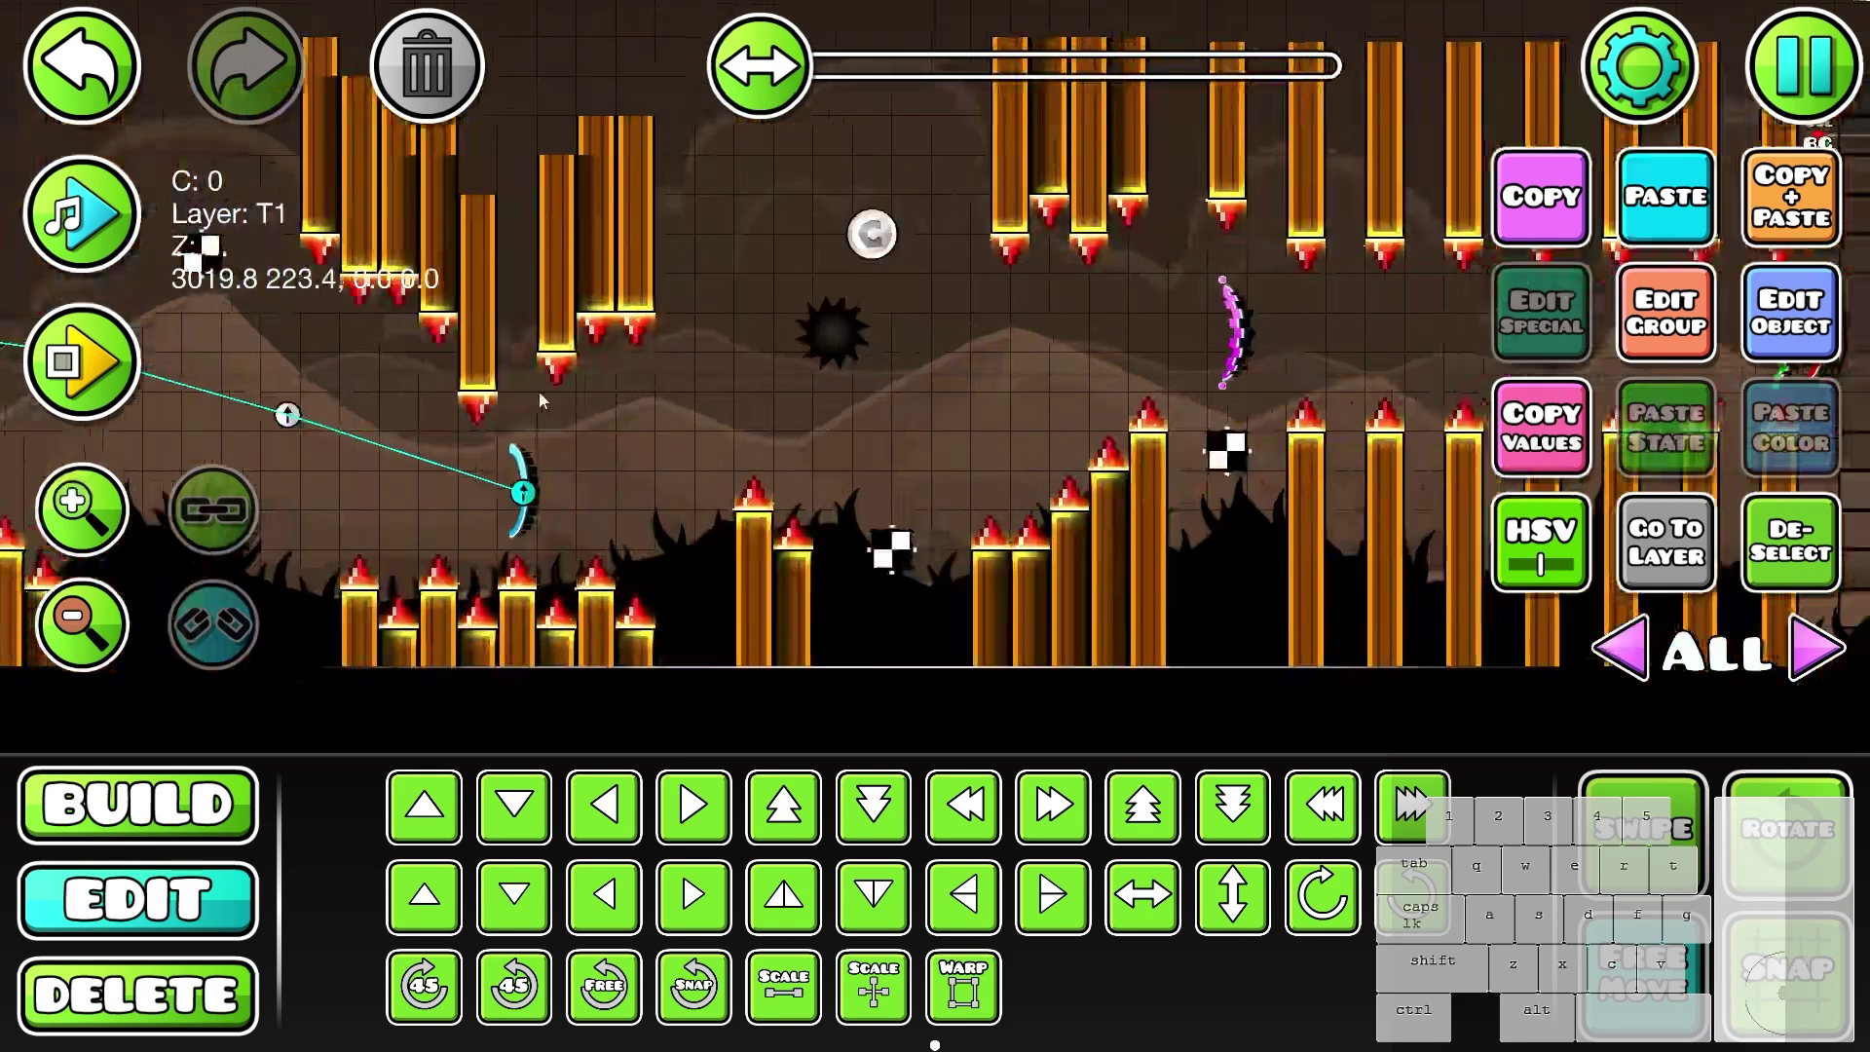
# - Continue the path with more keyframe duplicates from the light-blue portal to the green portal at the ship section's end
pyautogui.hotkey('ctrl', 'd')
pyautogui.moveTo(526, 494); pyautogui.dragTo(935, 437)
pyautogui.hotkey('ctrl', 'd')
pyautogui.hotkey('ctrl', 'd')
pyautogui.hotkey('ctrl', 'd')
pyautogui.hotkey('ctrl', 'd')
pyautogui.hotkey('ctrl', 'd')
pyautogui.moveTo(940, 440); pyautogui.dragTo(1219, 444)
pyautogui.hotkey('ctrl', 'd')
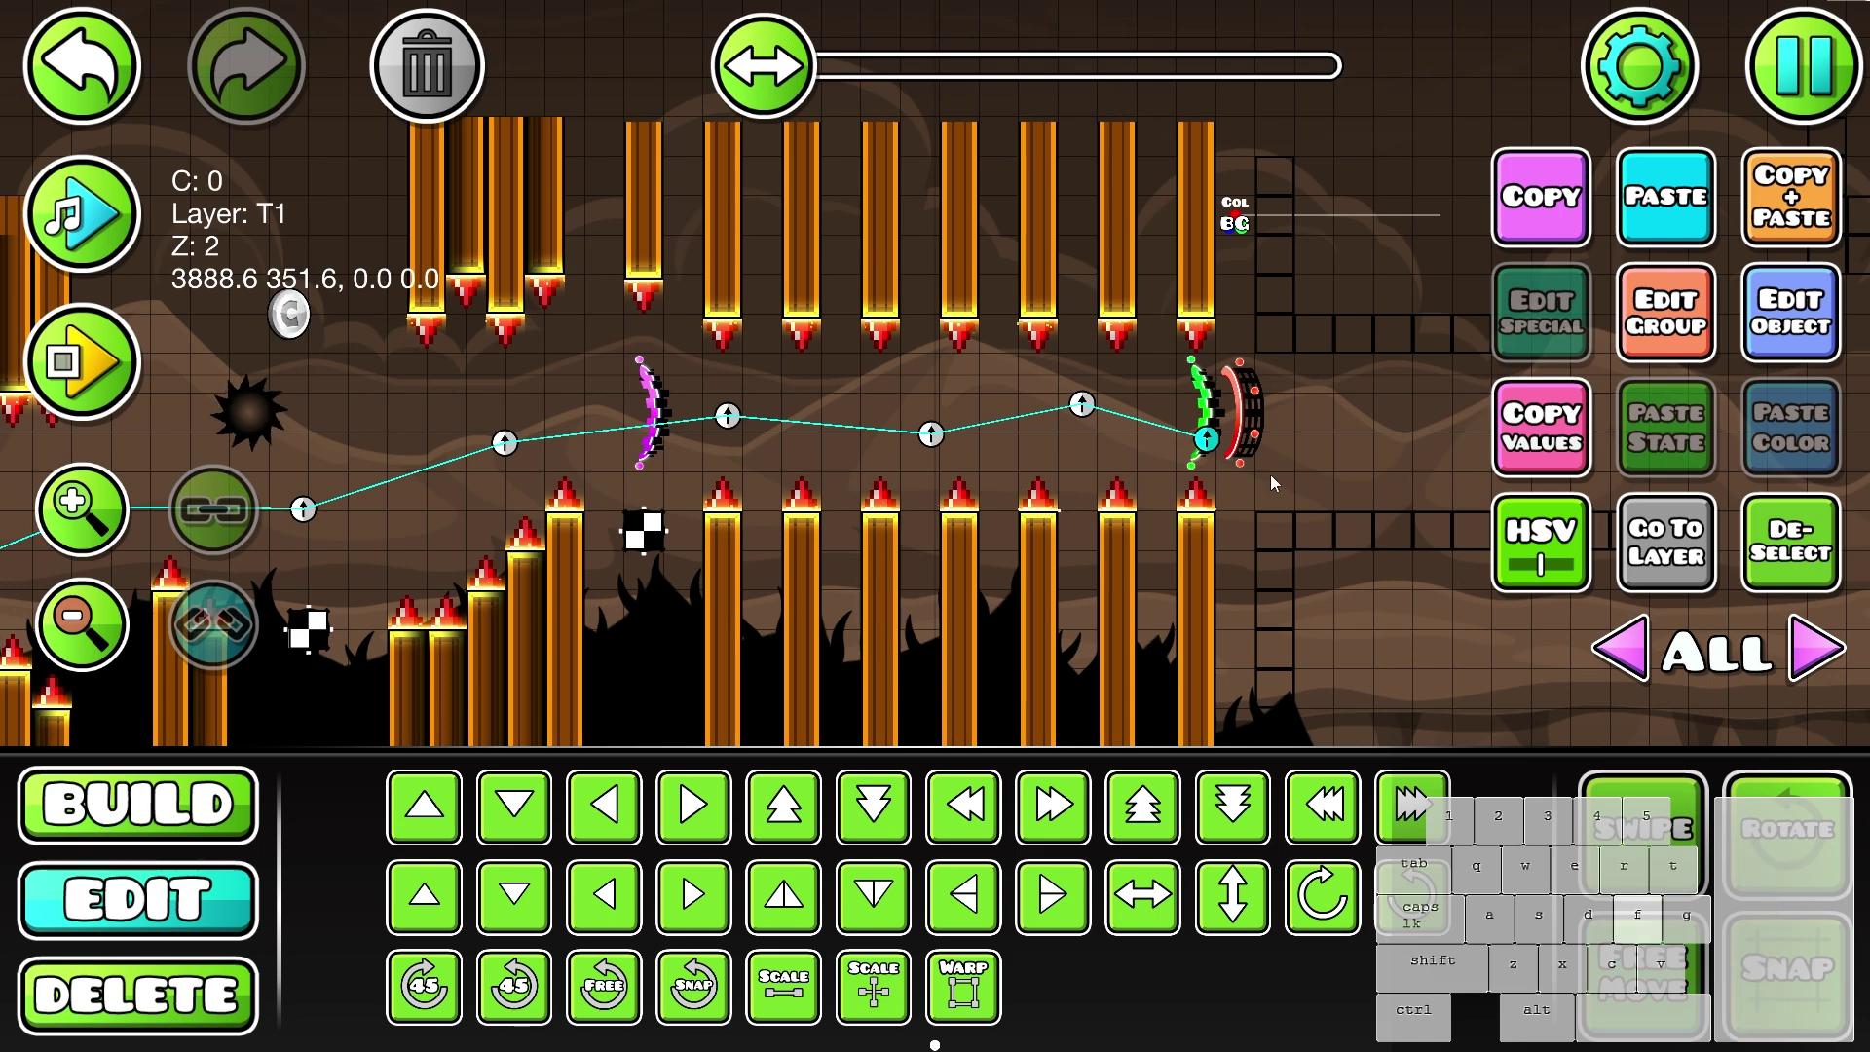
# - Limit the selection to keyframe objects by applying the Custom filter with a path keyframe selected
pyautogui.click(1802, 550)
pyautogui.click(1082, 403)
pyautogui.press('3')
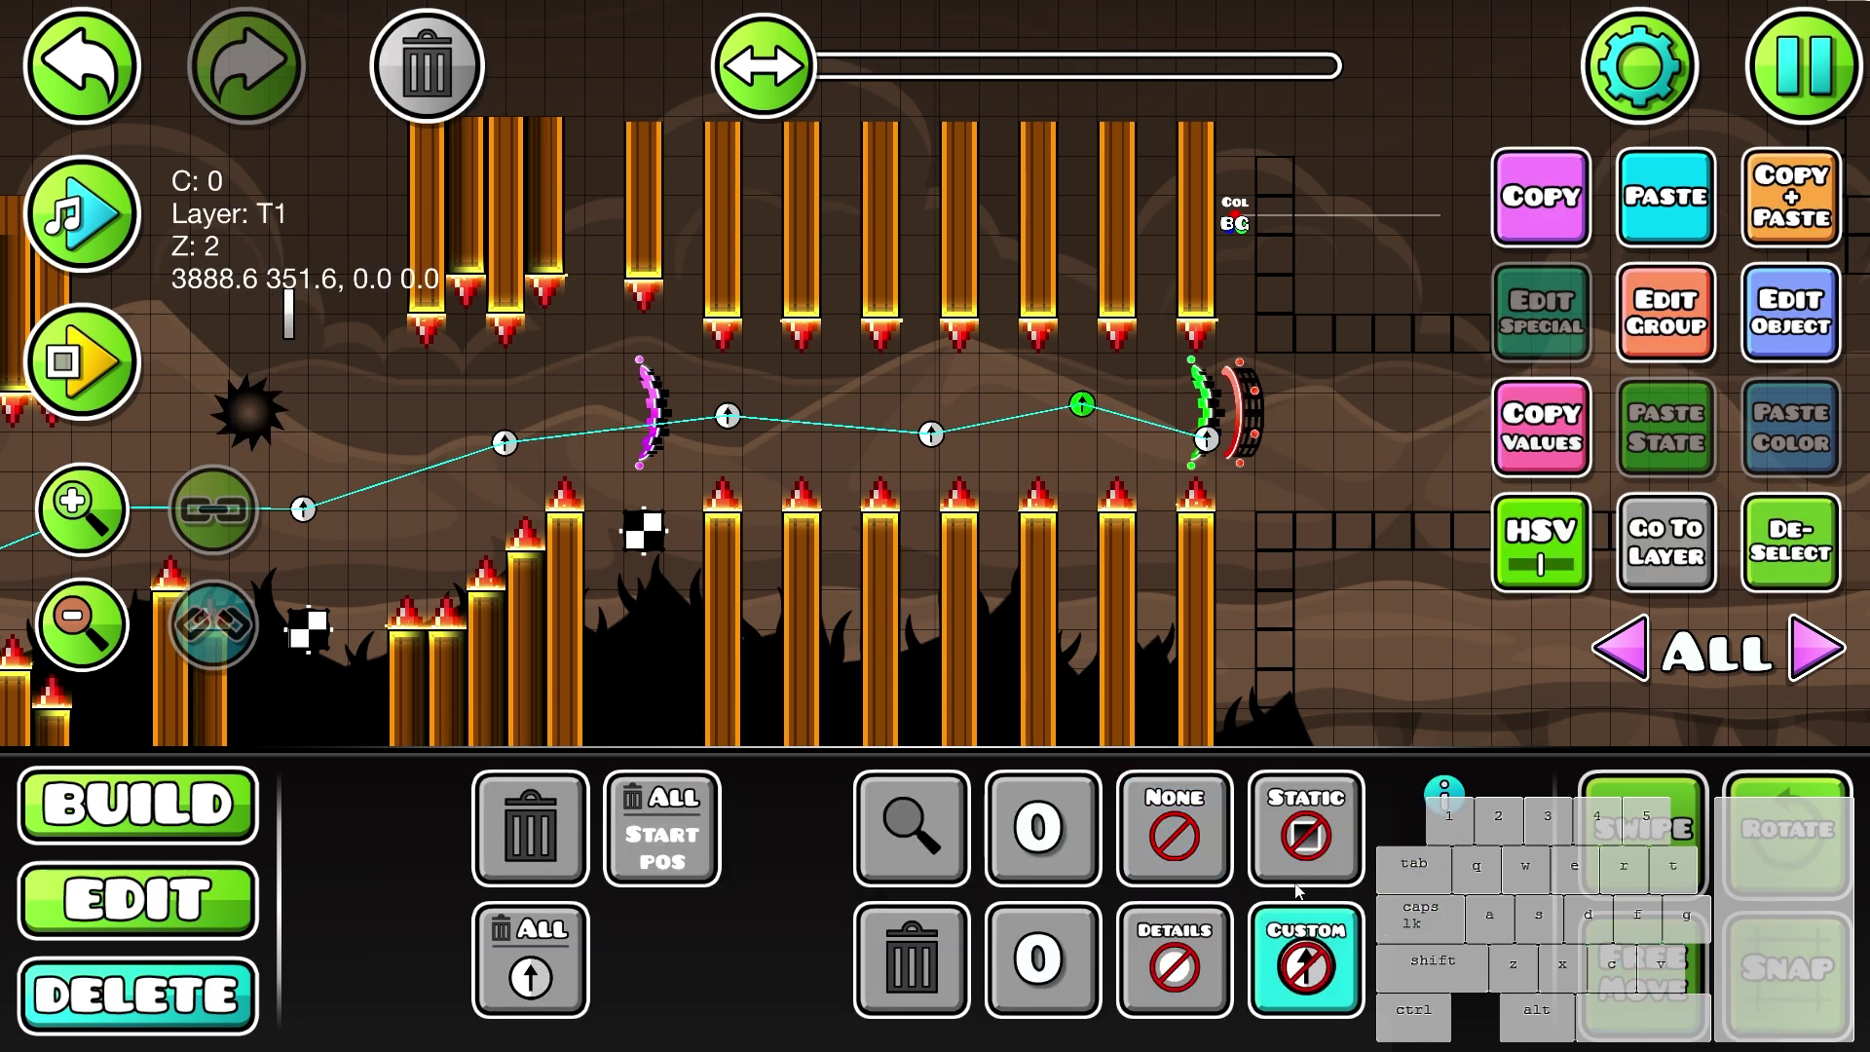
pyautogui.press('2')
pyautogui.press('3')
pyautogui.click(1295, 964)
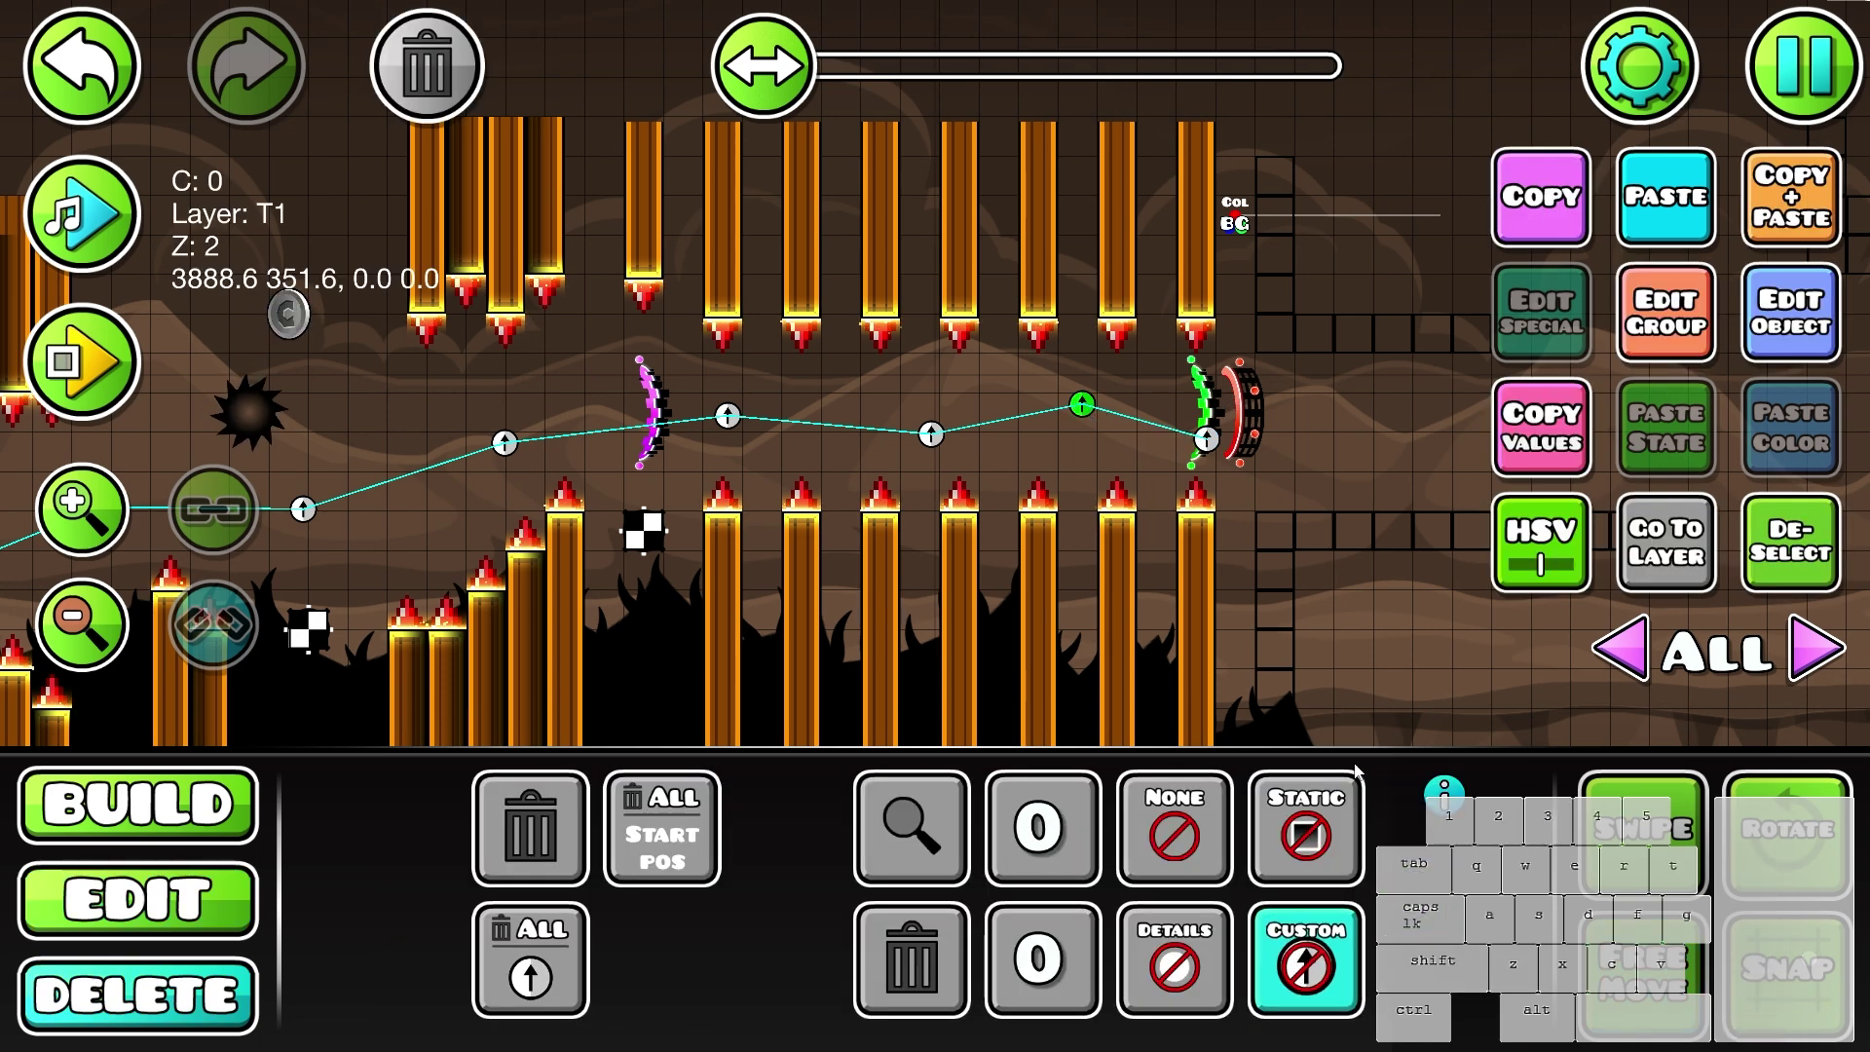
pyautogui.press('2')
# - Select all keyframes along the path, from the last one back to the starting keyframe on the particles
pyautogui.moveTo(1272, 353); pyautogui.dragTo(585, 528)
pyautogui.moveTo(592, 527); pyautogui.dragTo(1125, 538)
pyautogui.moveTo(1172, 387); pyautogui.dragTo(419, 682)
pyautogui.click(1799, 54)
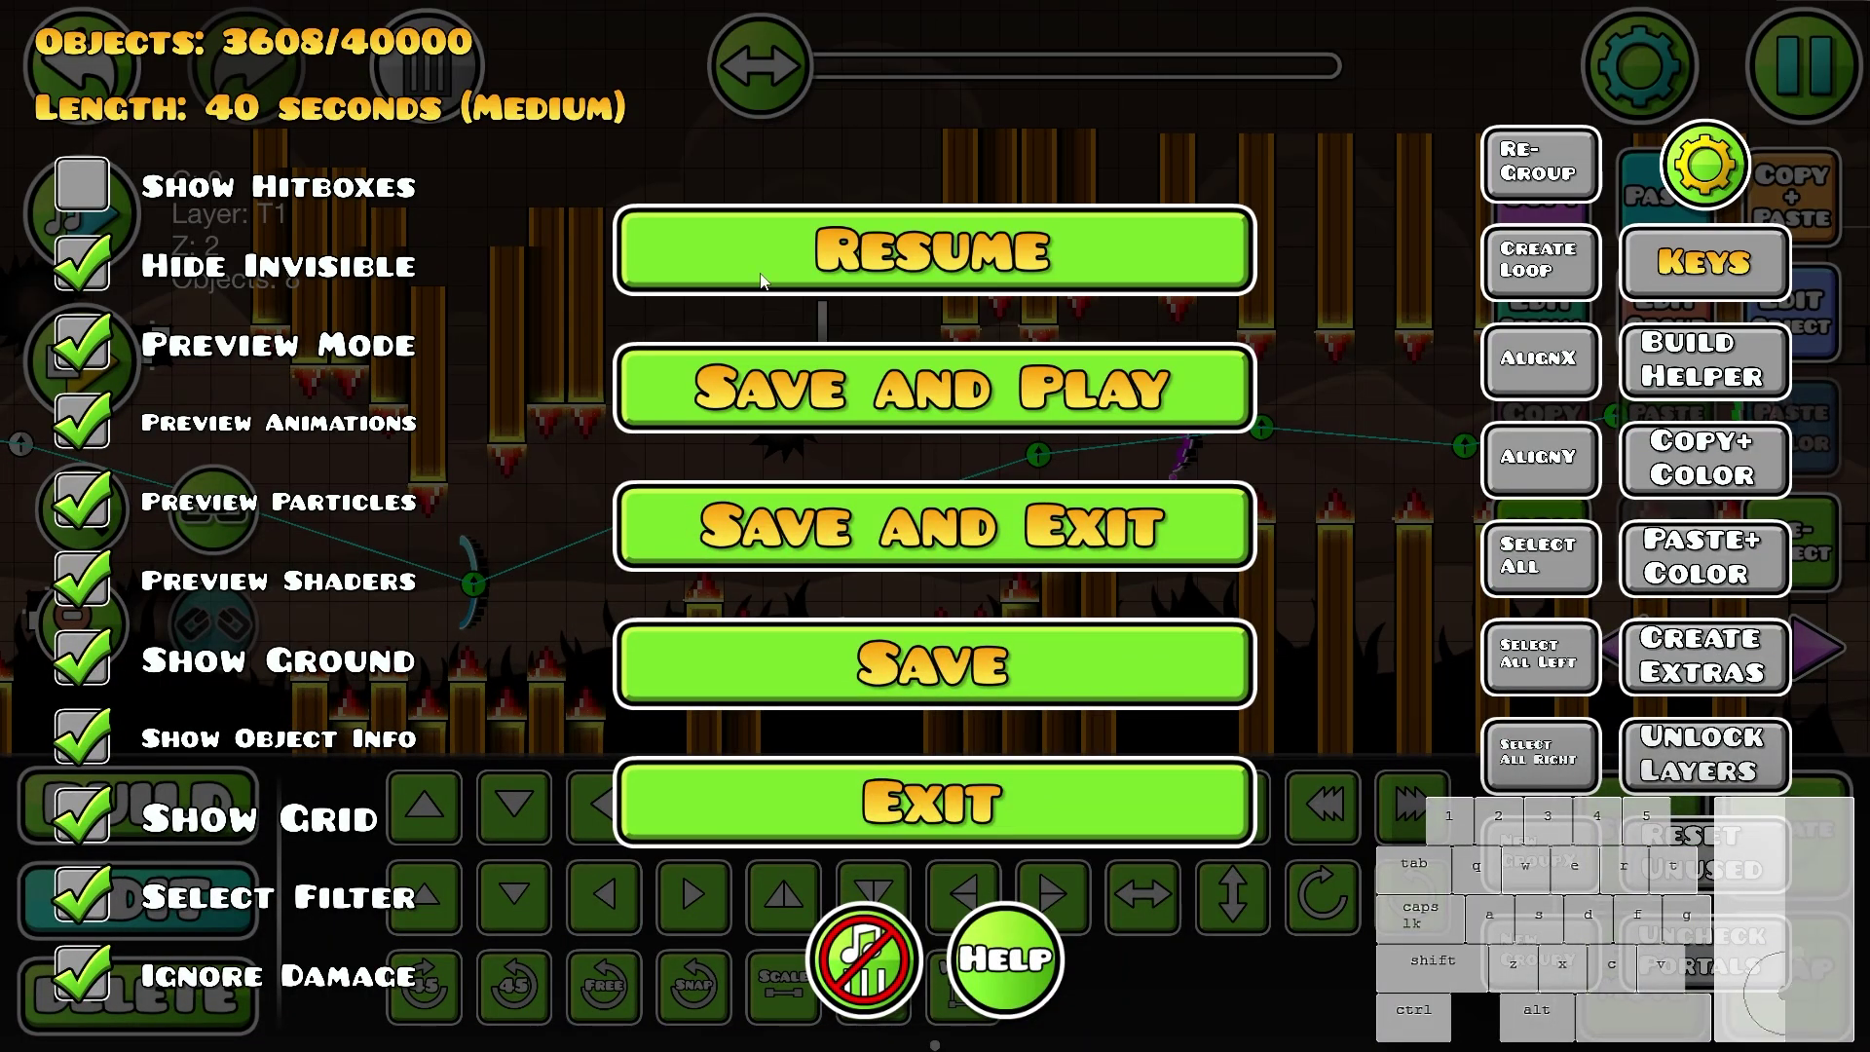
pyautogui.click(761, 281)
pyautogui.hscroll(-5, 1091, 518)
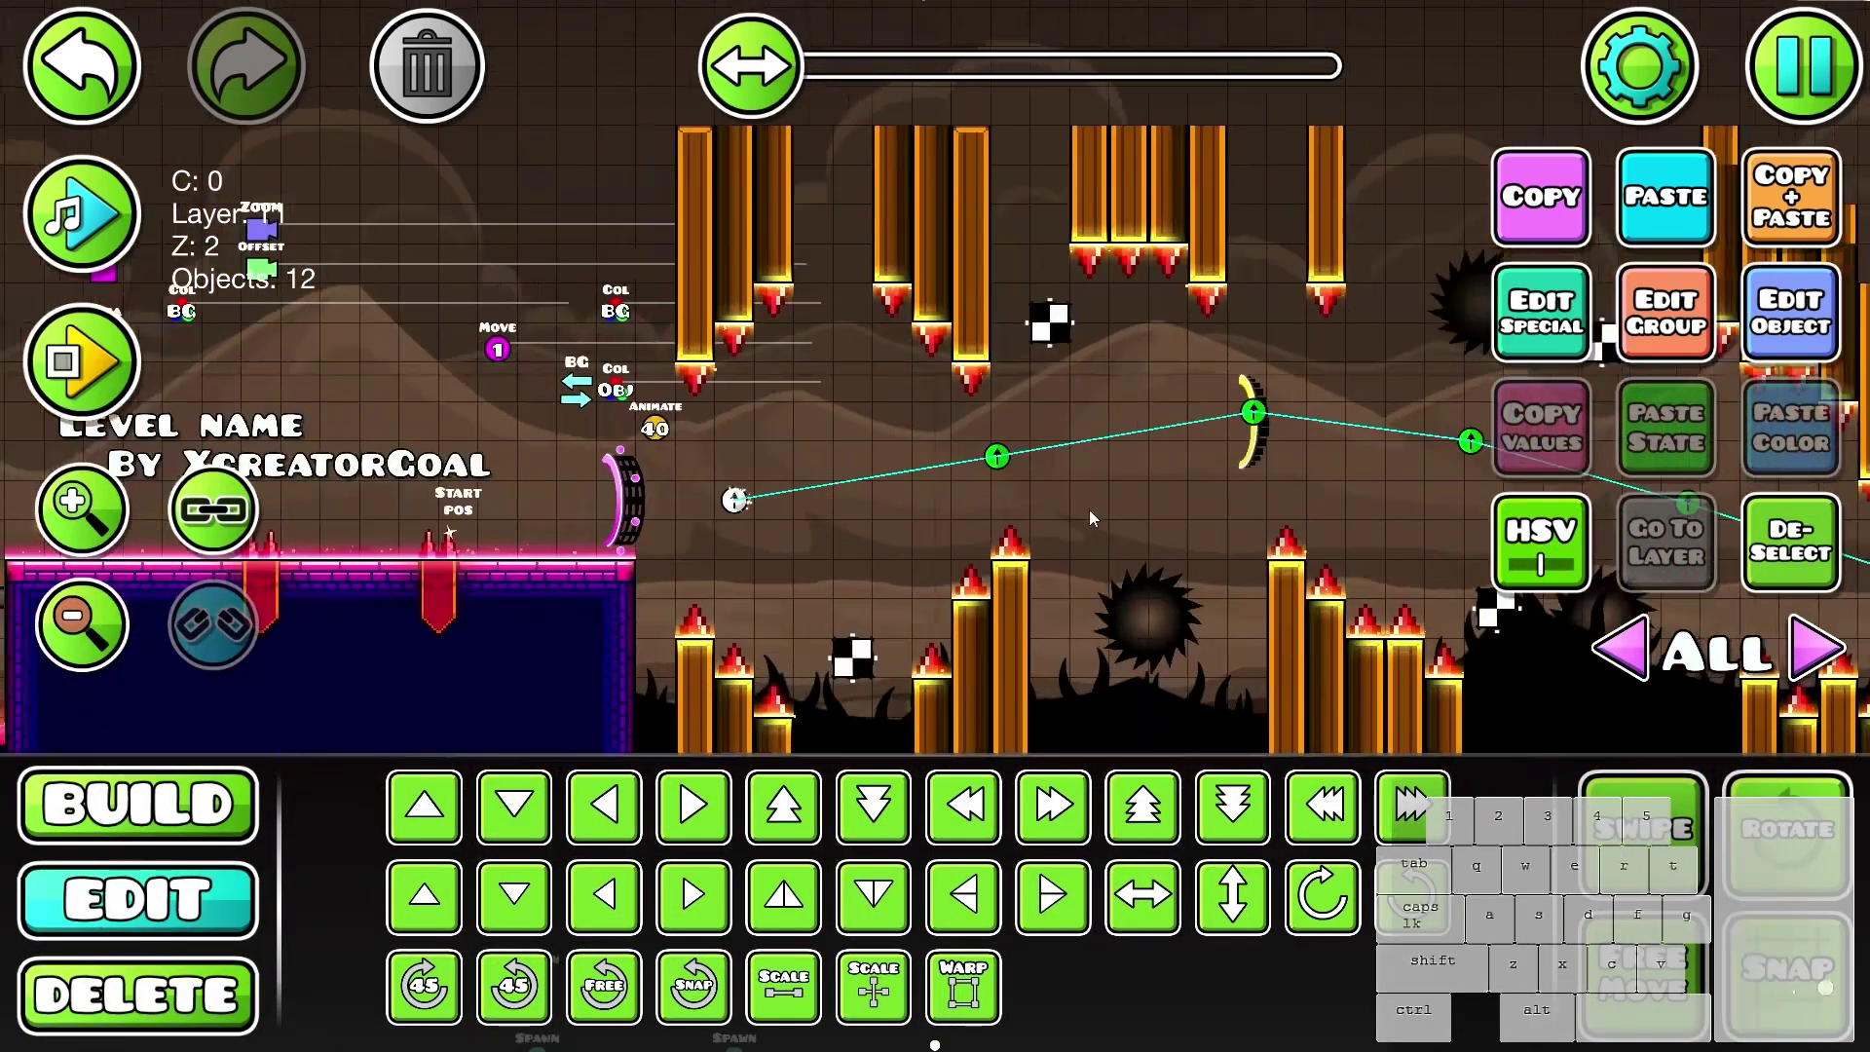
pyautogui.keyDown('shift'); pyautogui.click(734, 500); pyautogui.keyUp('shift')
pyautogui.scroll(2, 847, 522)
pyautogui.press('3')
pyautogui.press('2')
pyautogui.scroll(1, 740, 424)
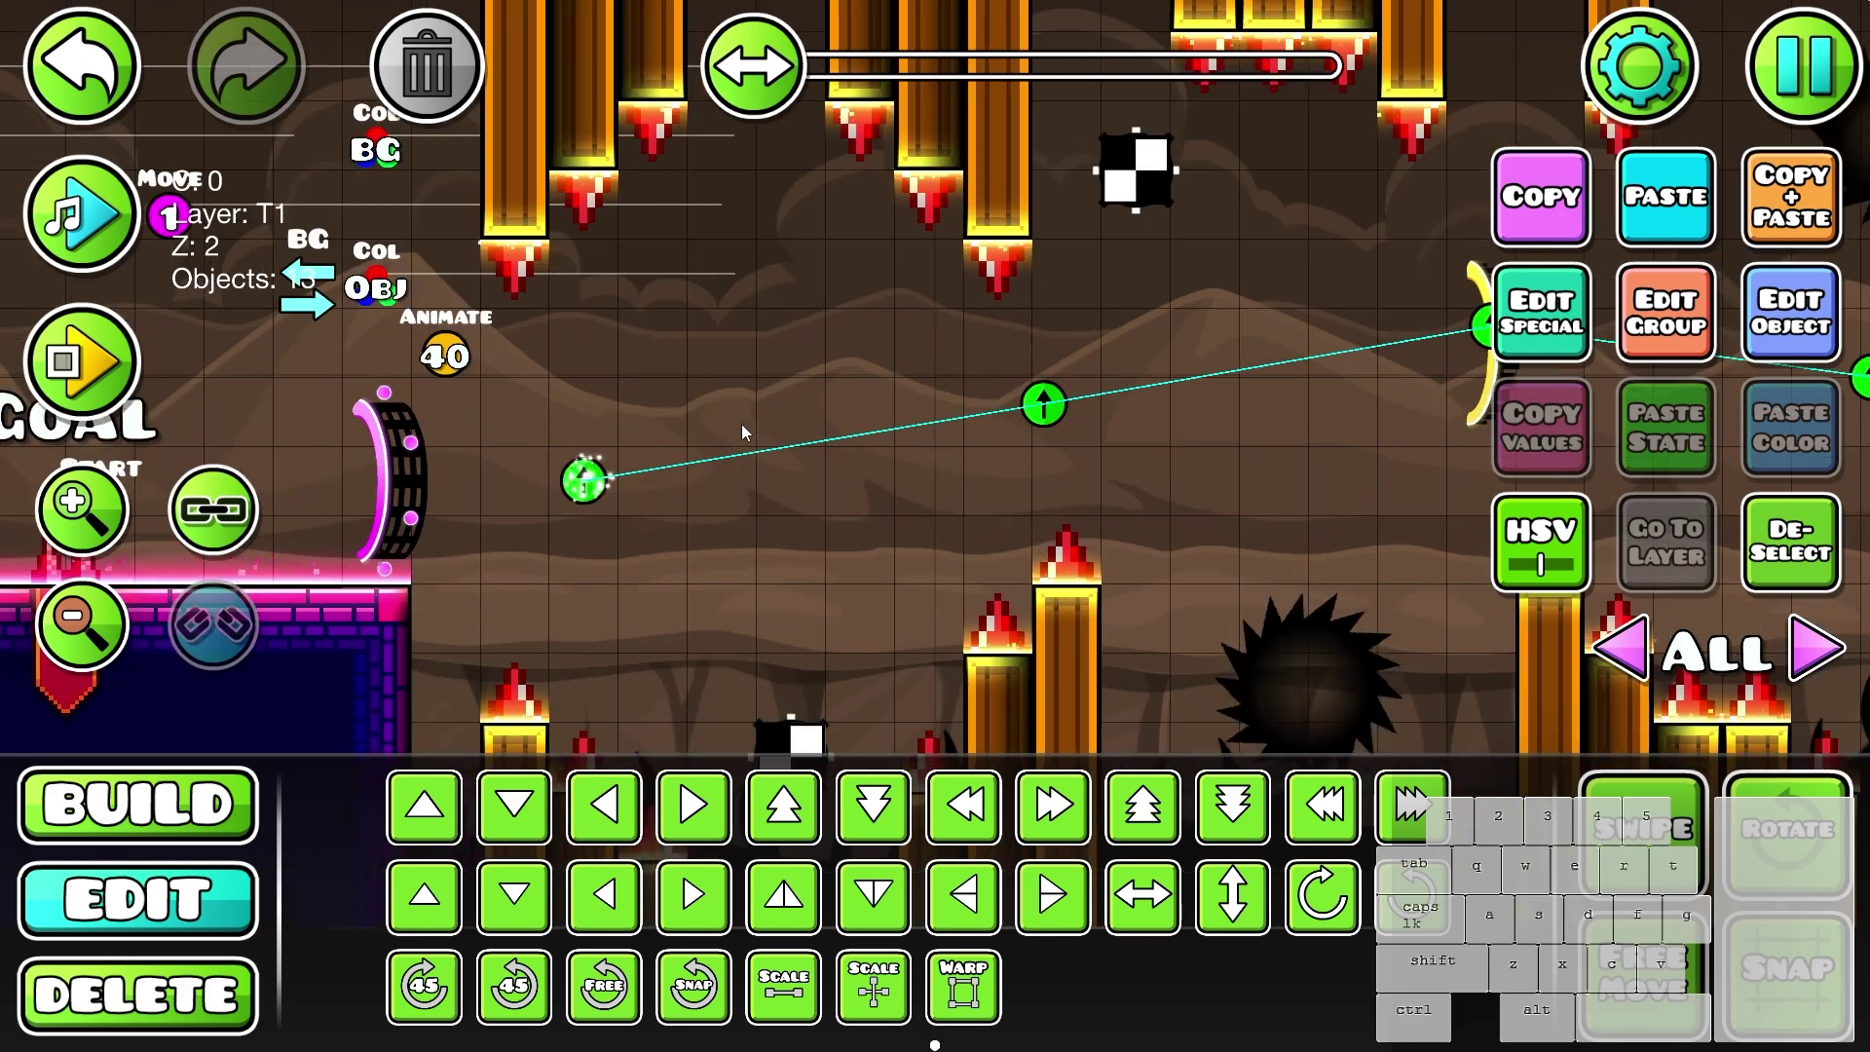
# - Check the keyframe setup options and add group ID 41 to all selected keyframes
pyautogui.click(1776, 333)
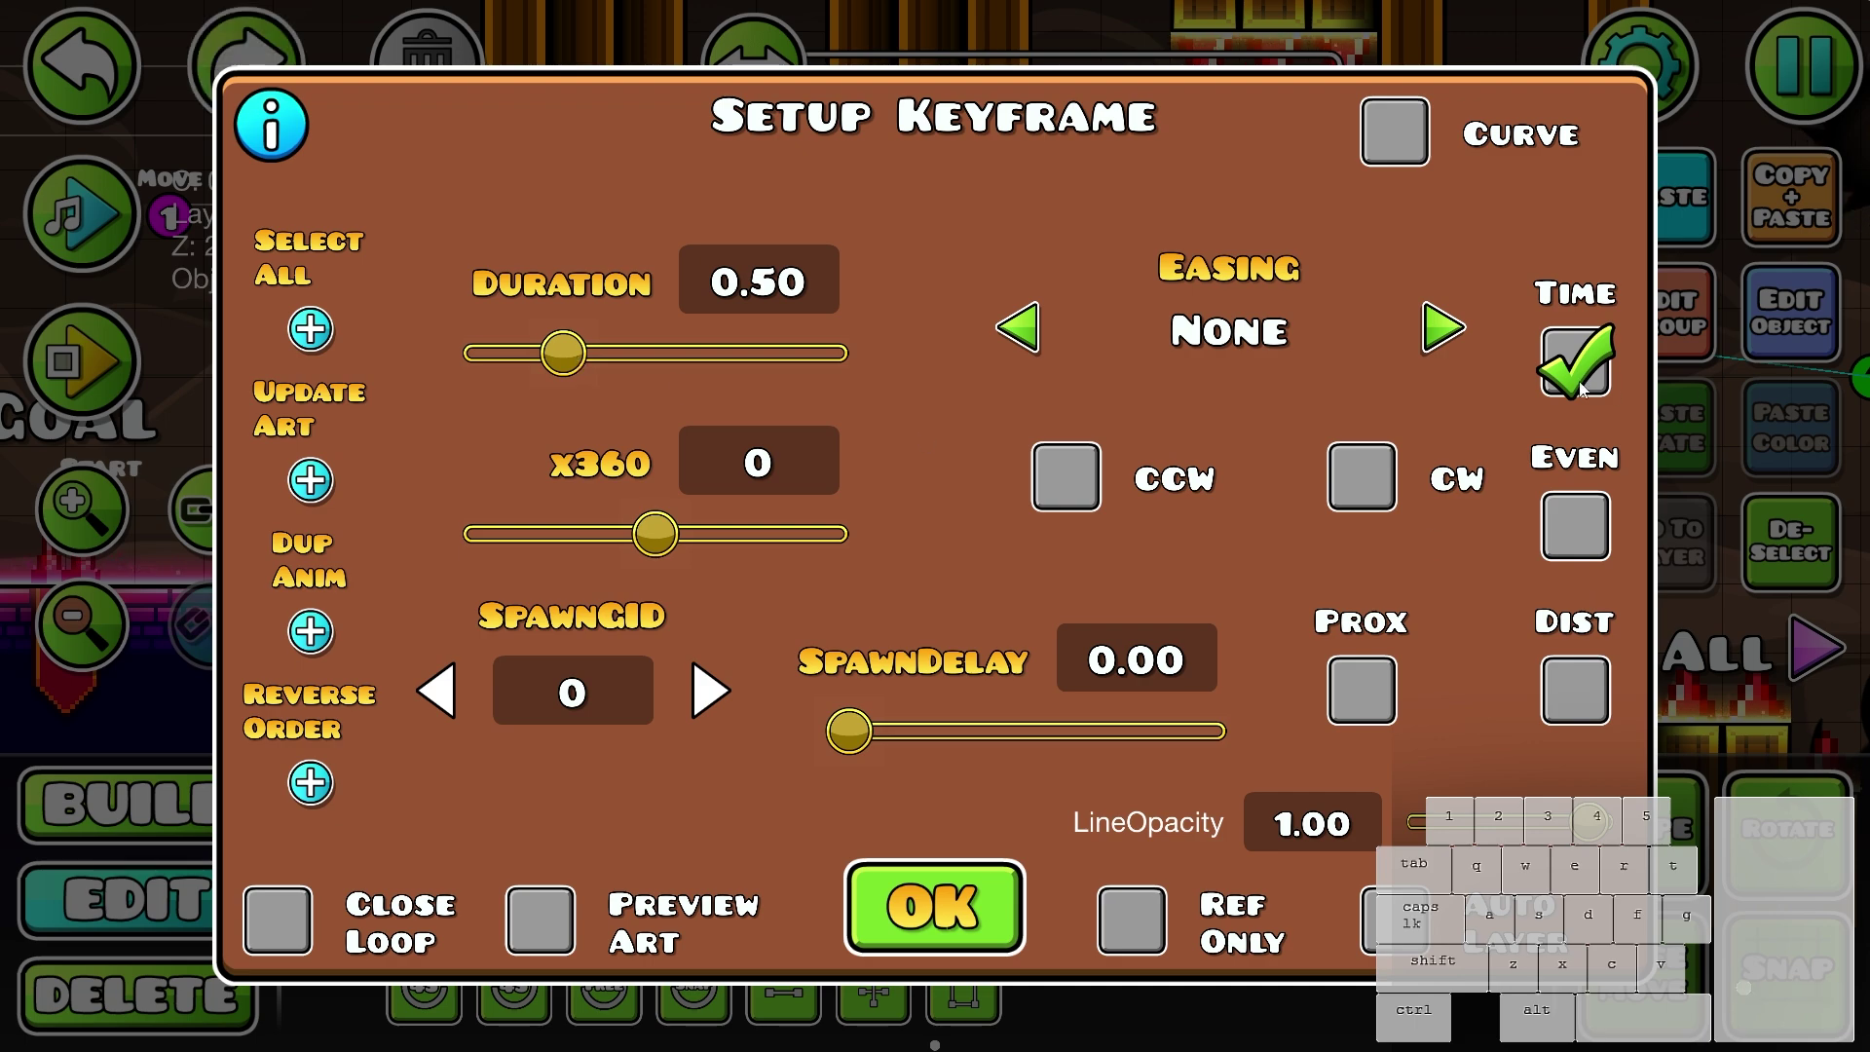
pyautogui.click(922, 873)
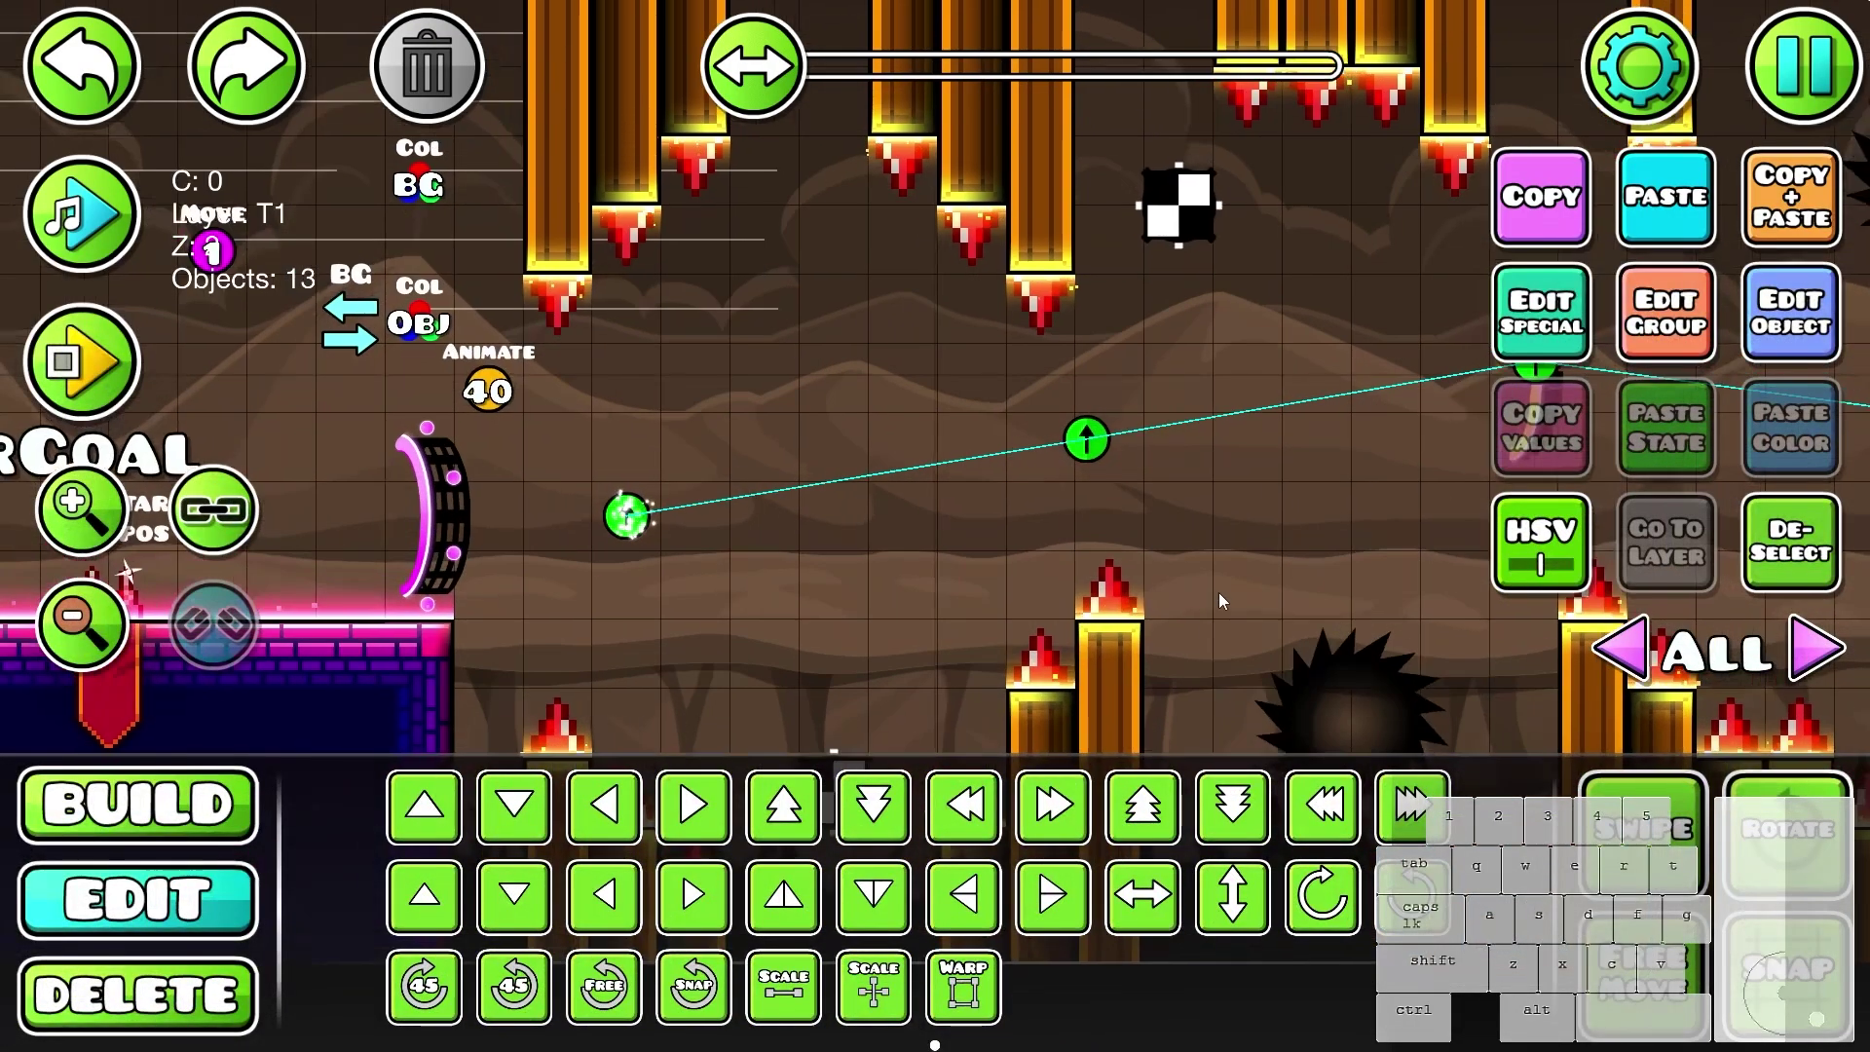
pyautogui.click(1645, 335)
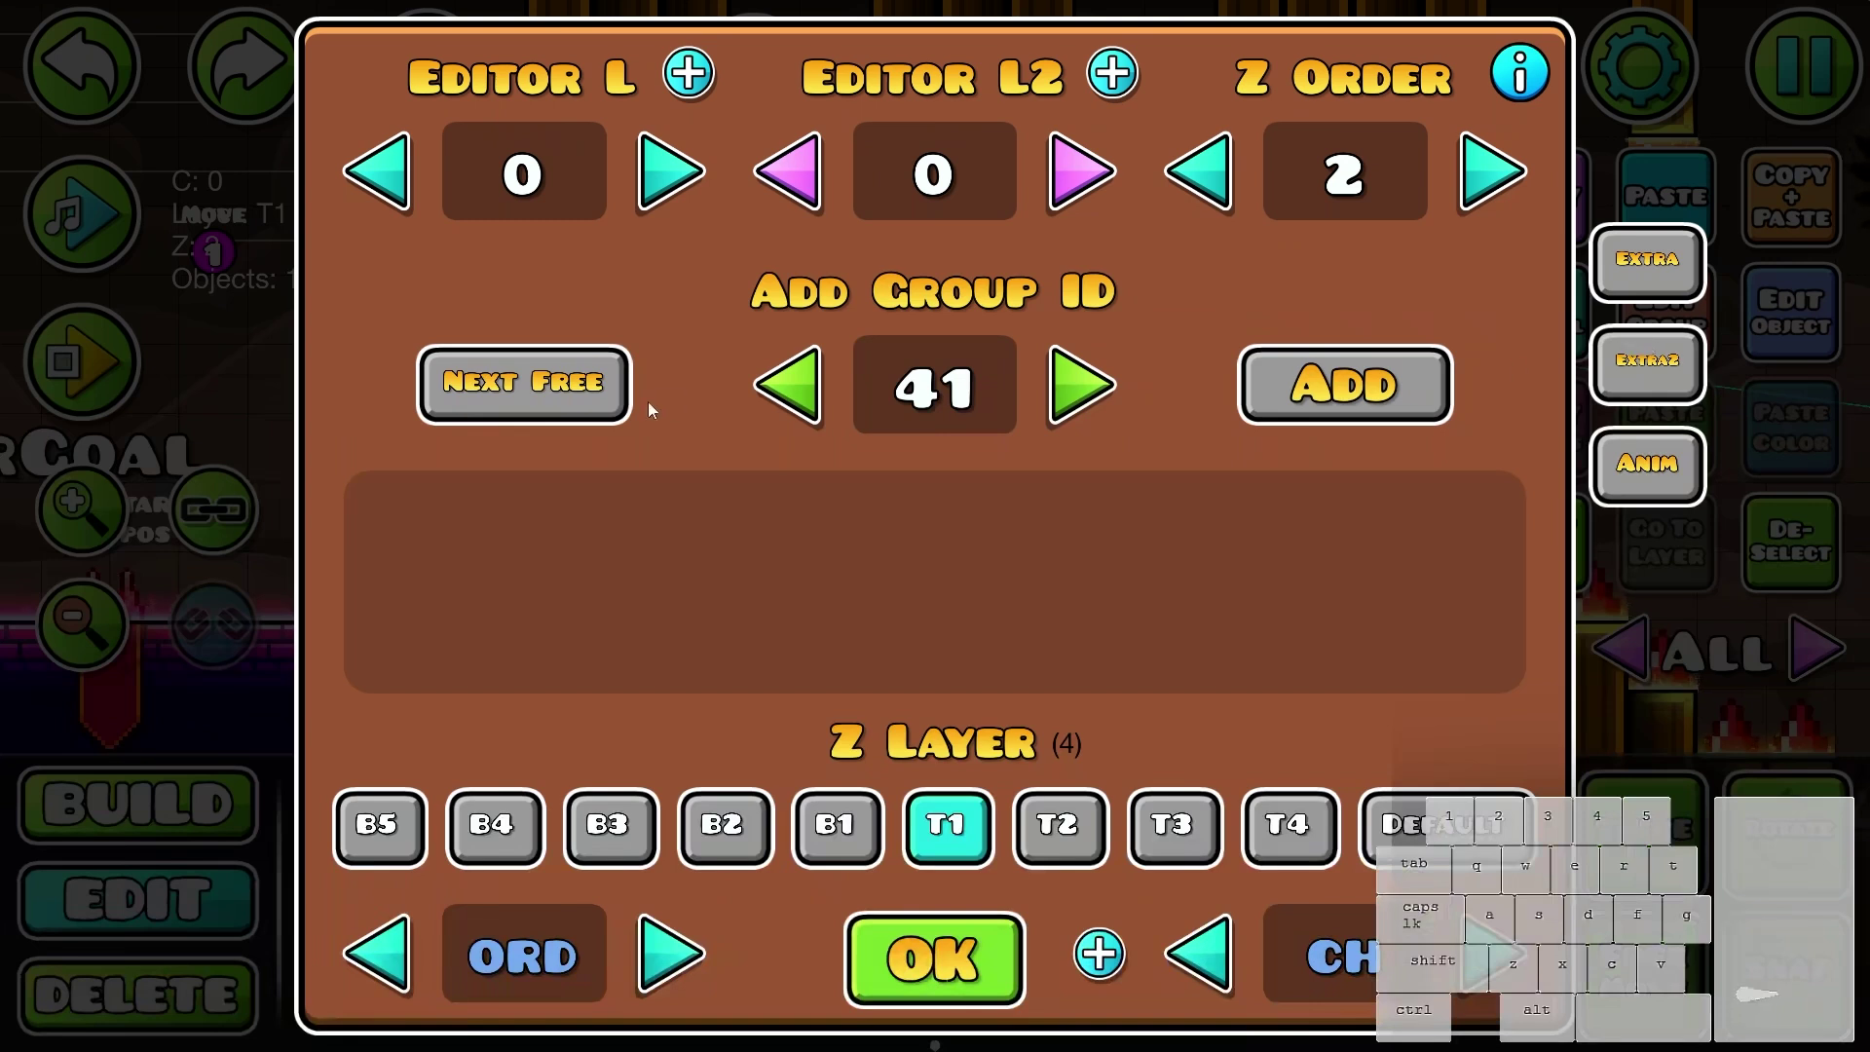
pyautogui.click(1273, 390)
pyautogui.click(958, 976)
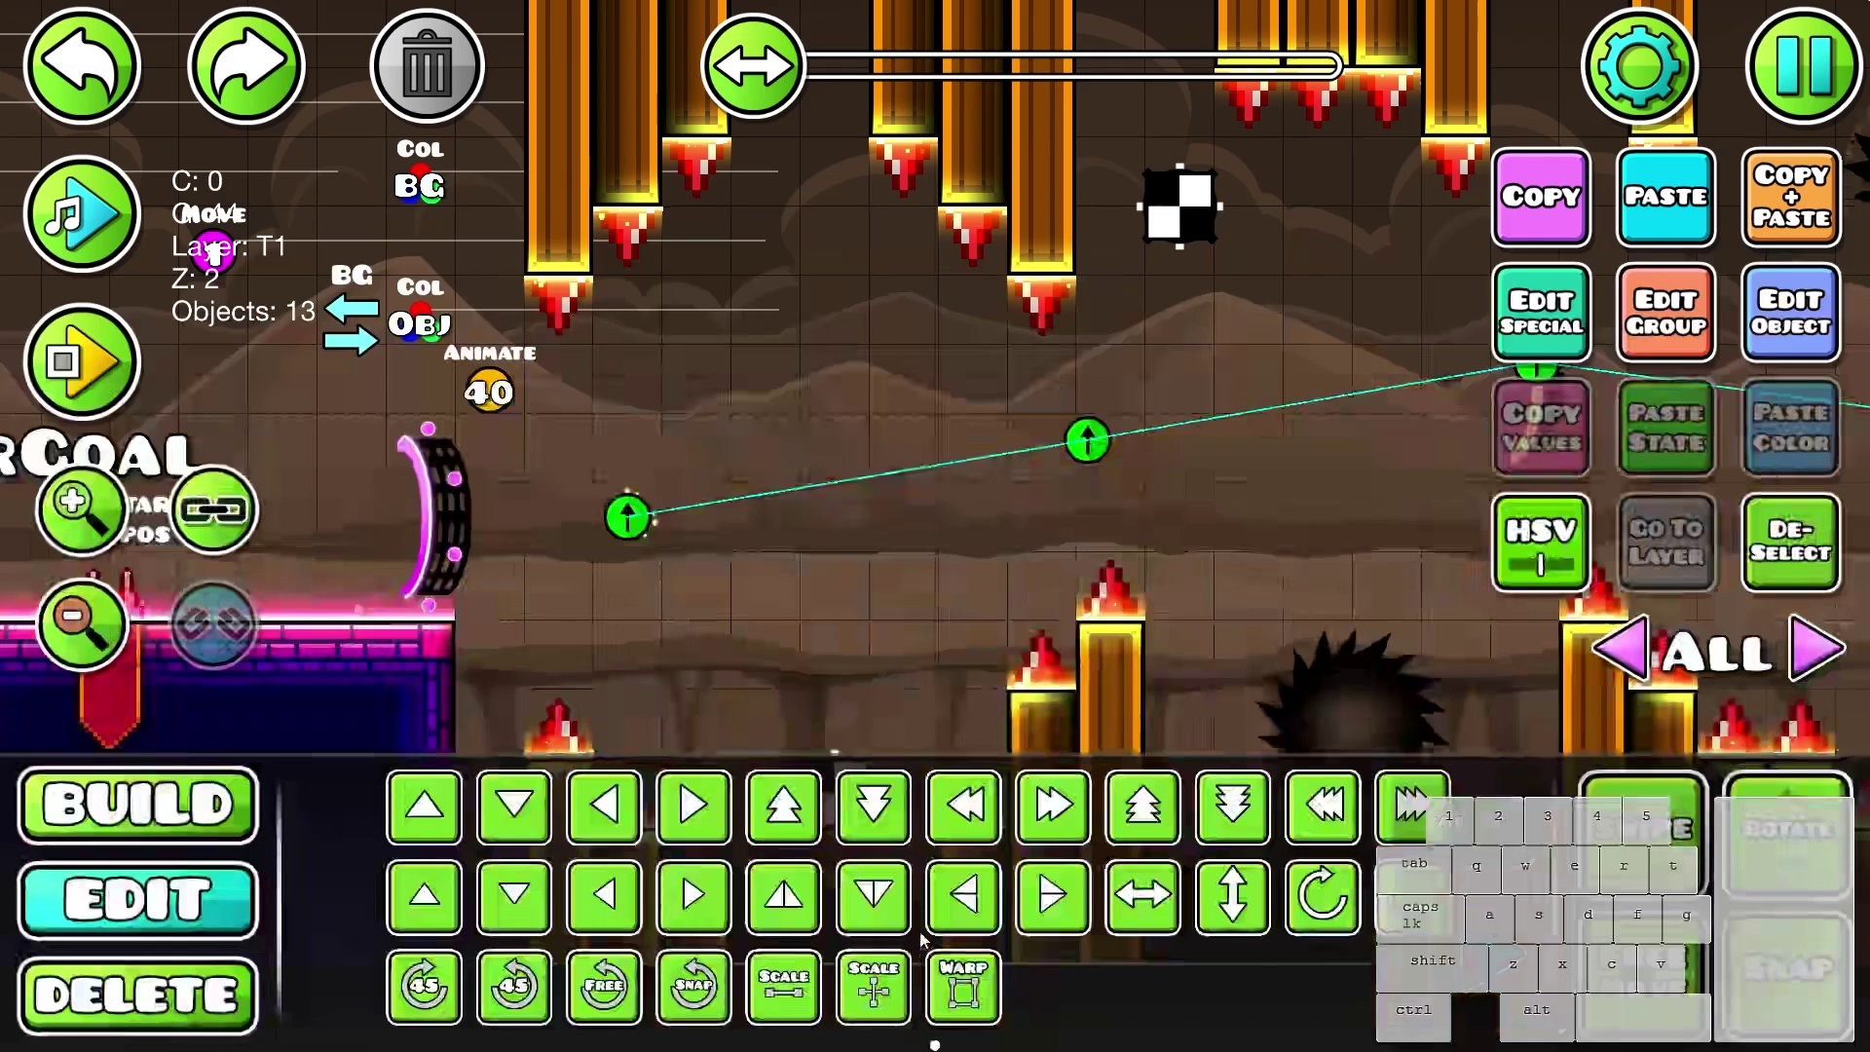
# - Select only the particle object at the path's start and move it one grid unit up from the first keyframe
pyautogui.scroll(-3, 1024, 574)
pyautogui.click(1137, 518)
pyautogui.scroll(5, 1136, 518)
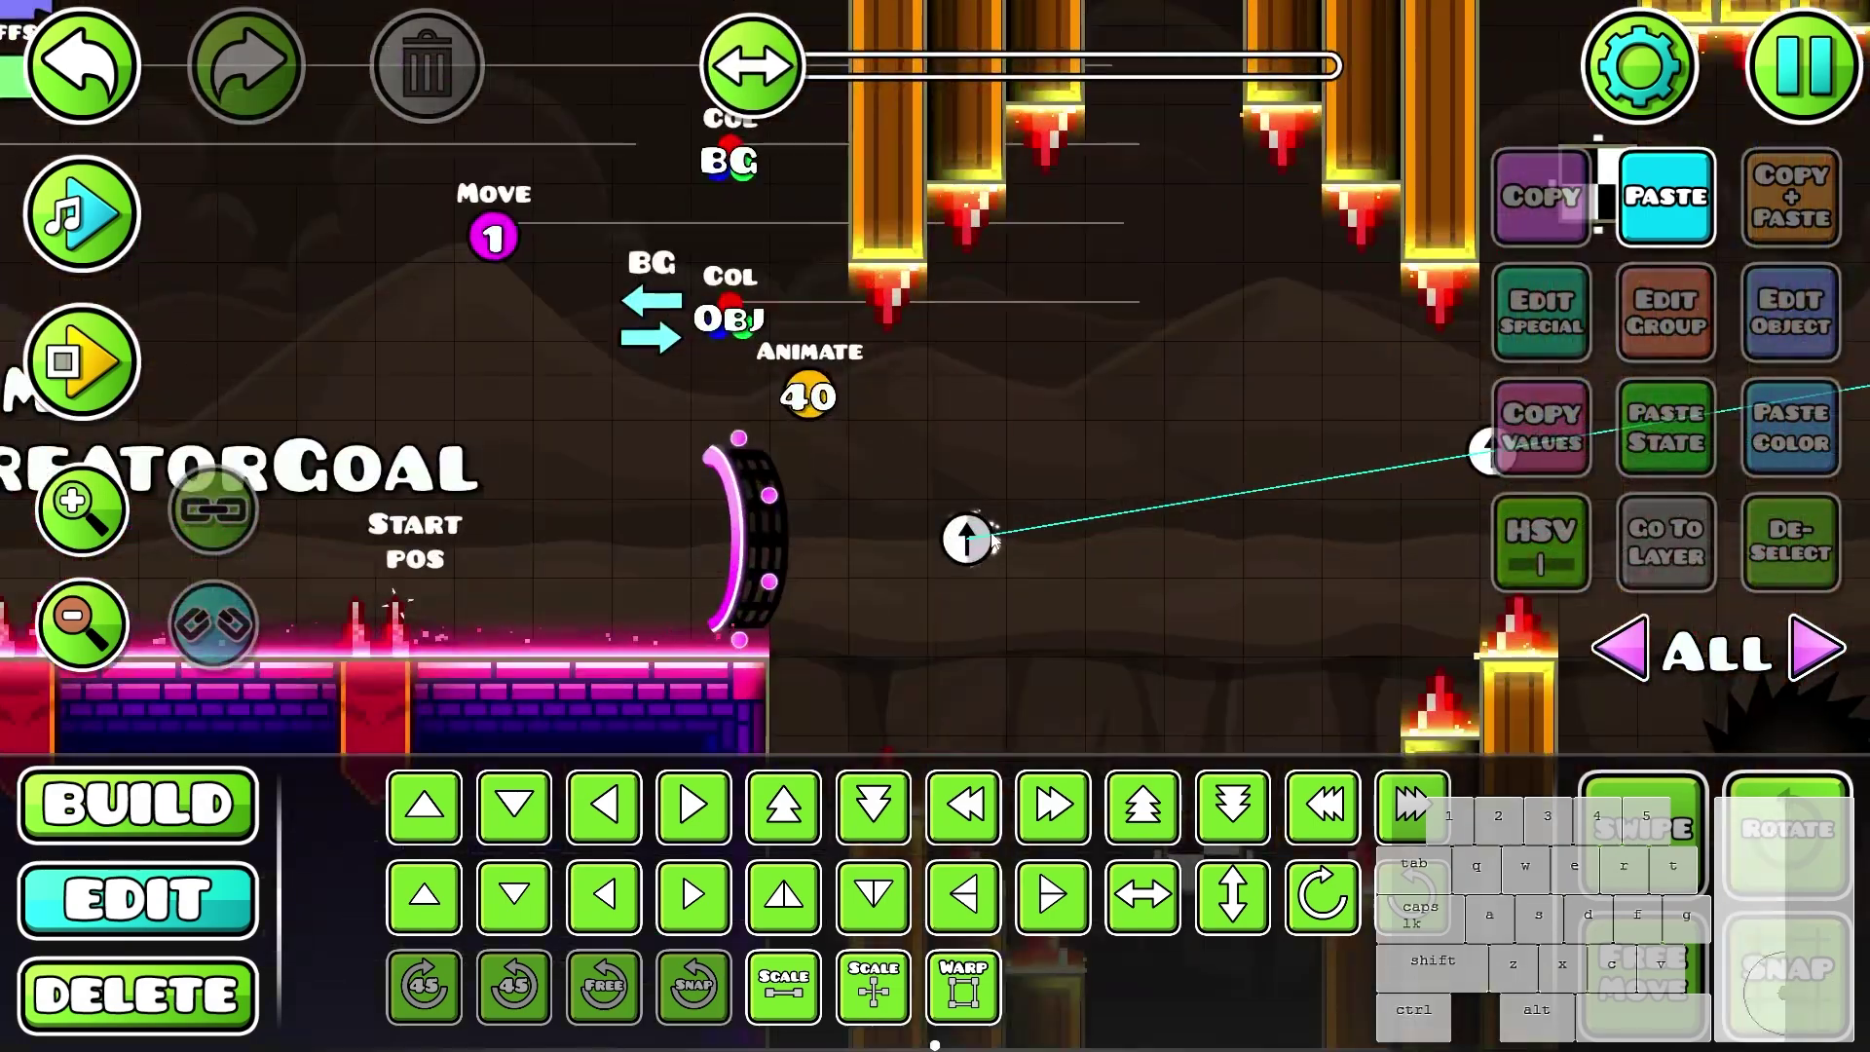
pyautogui.click(993, 530)
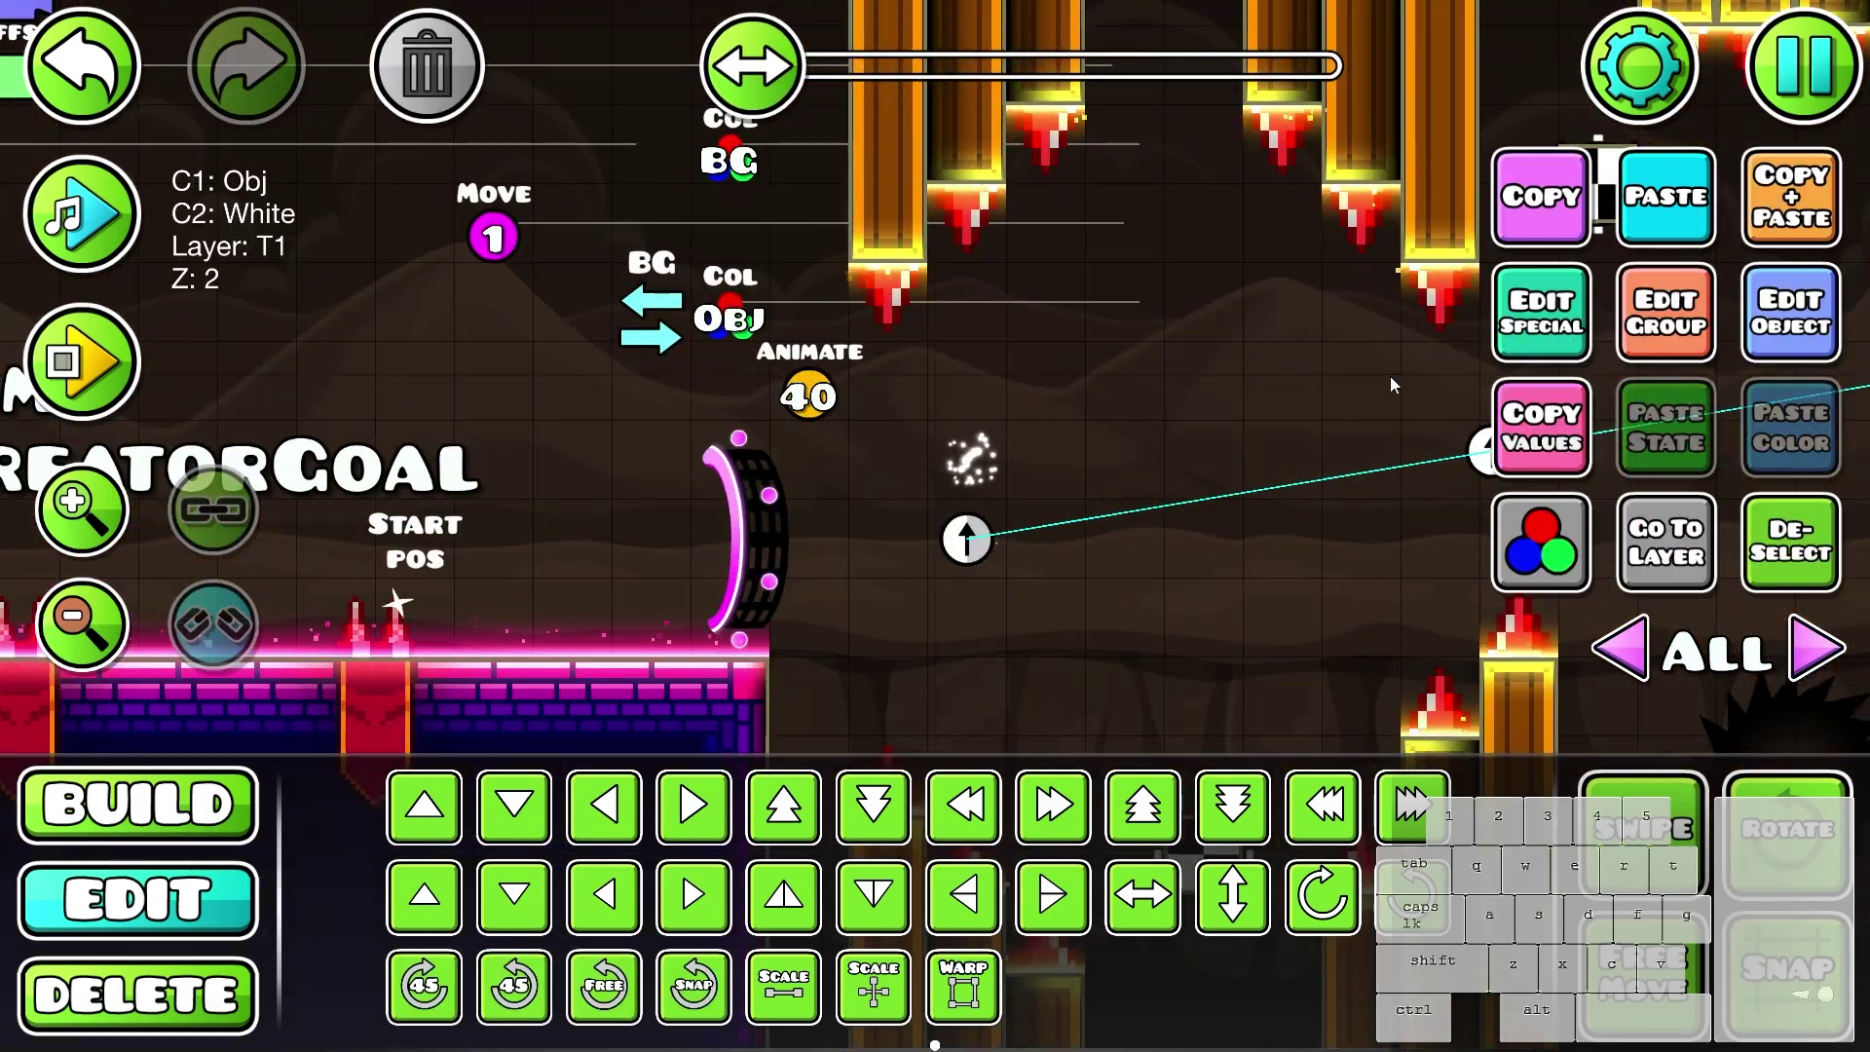